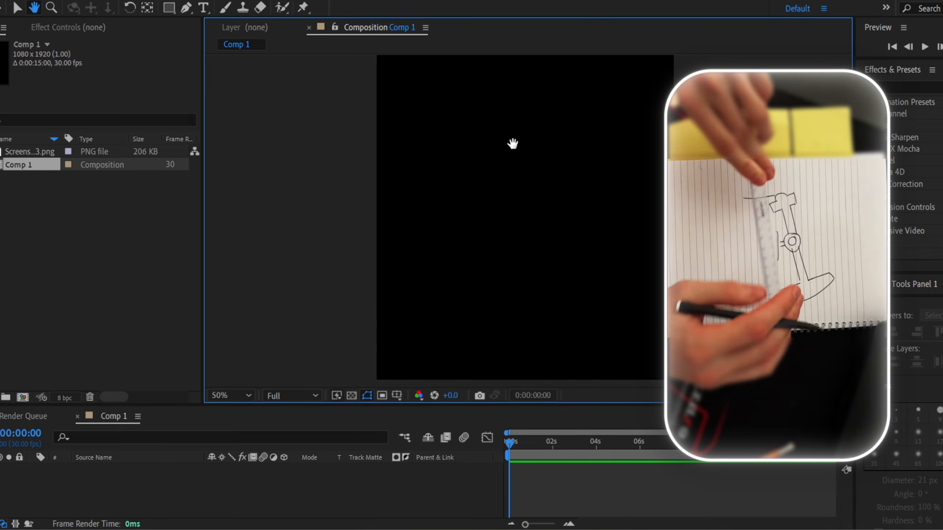
mouse_move(538, 234)
left_mouse_down()
mouse_move(528, 165)
mouse_move(541, 311)
left_mouse_up()
scroll(507, 233, "up", 2)
scroll(520, 207, "down", 2)
scroll(546, 240, "down", 1)
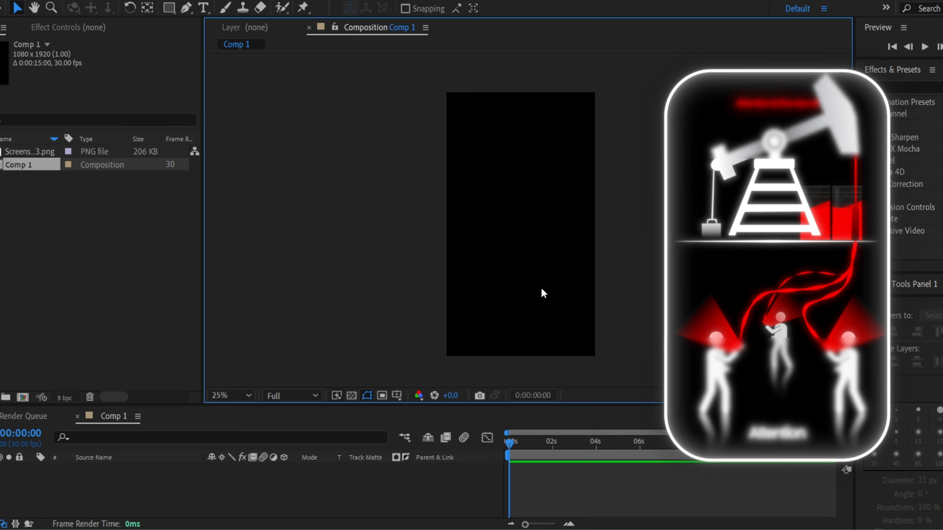
scroll(502, 169, "up", 1)
left_click_drag(566, 165, 545, 226)
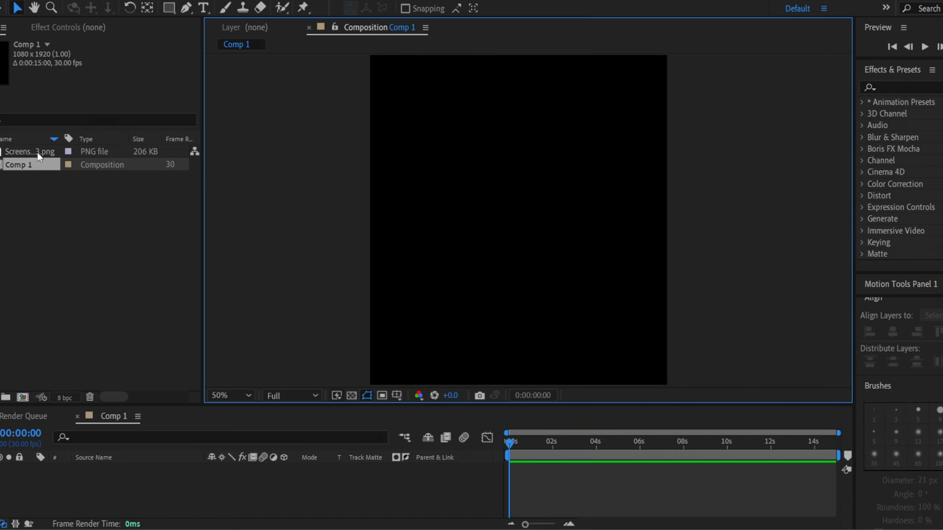
Add the reference screenshot PNG to Comp 1 and enlarge it to about the composition's full width.
left_click(37, 152)
left_click_drag(137, 468, 143, 482)
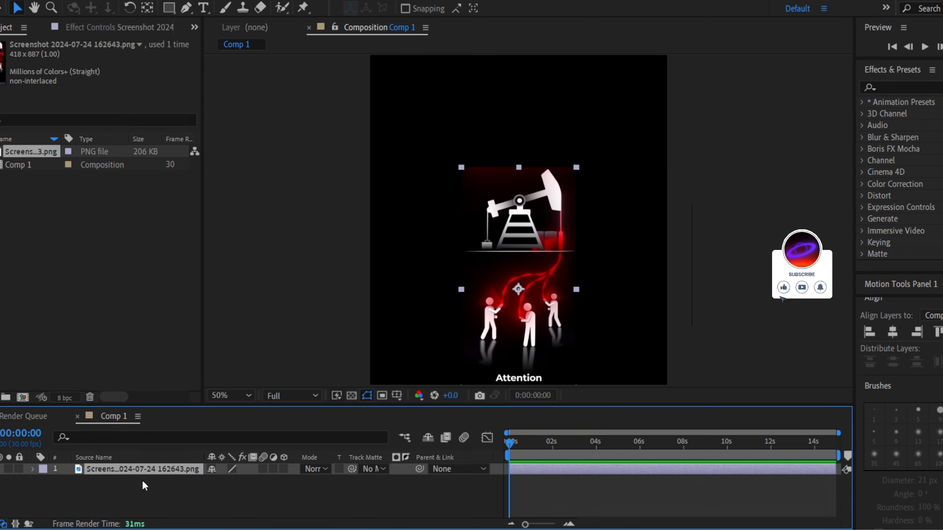
left_click_drag(560, 271, 556, 221)
scroll(556, 222, "down", 2)
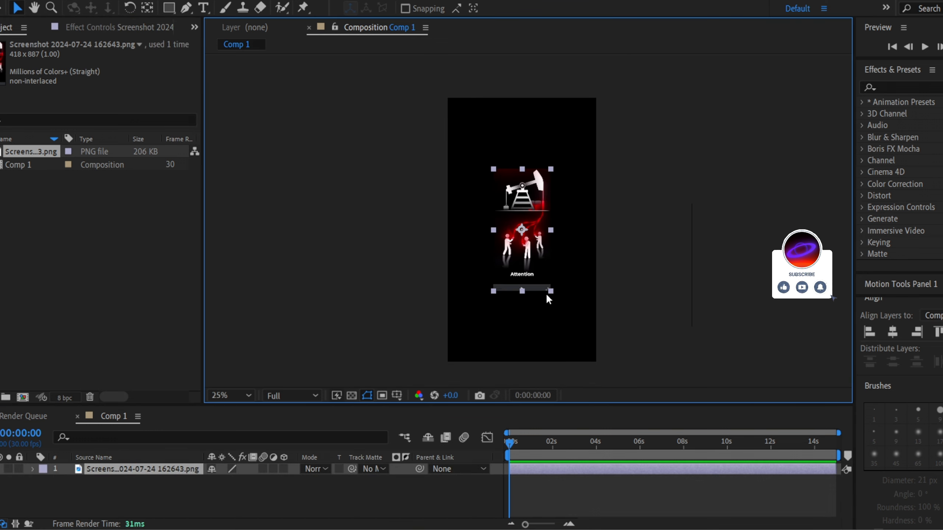
left_click_drag(548, 291, 595, 343)
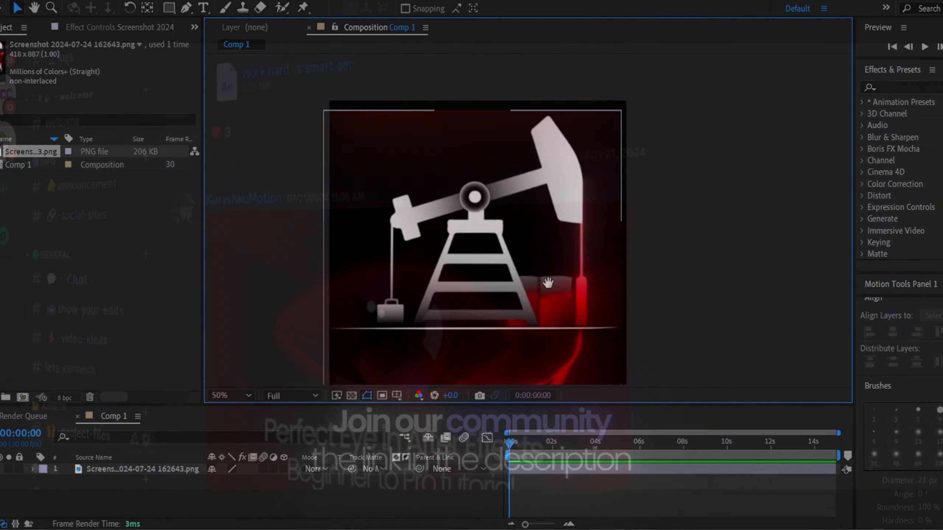
Reduce the opacity of the reference screenshot layer to 33% so it can serve as a tracing guide.
left_click_drag(547, 282, 555, 255)
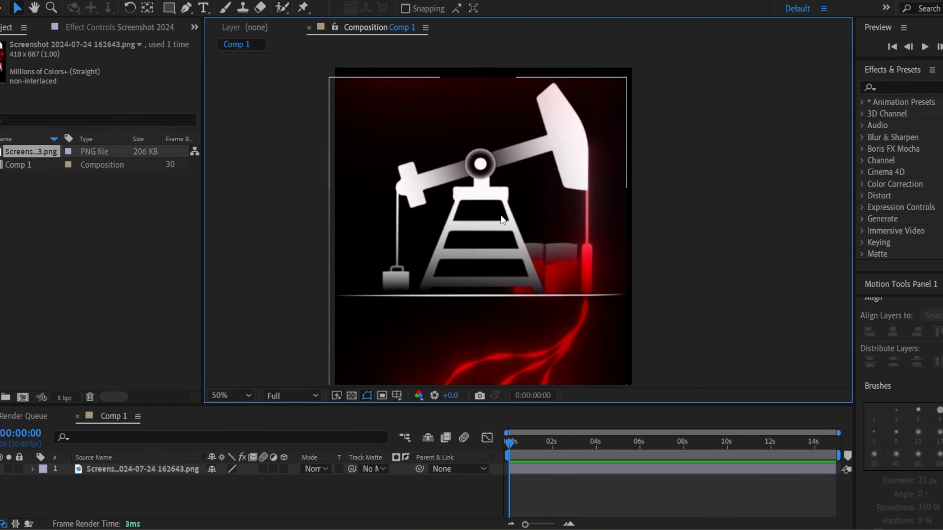
scroll(498, 217, "up", 2)
left_click(160, 468)
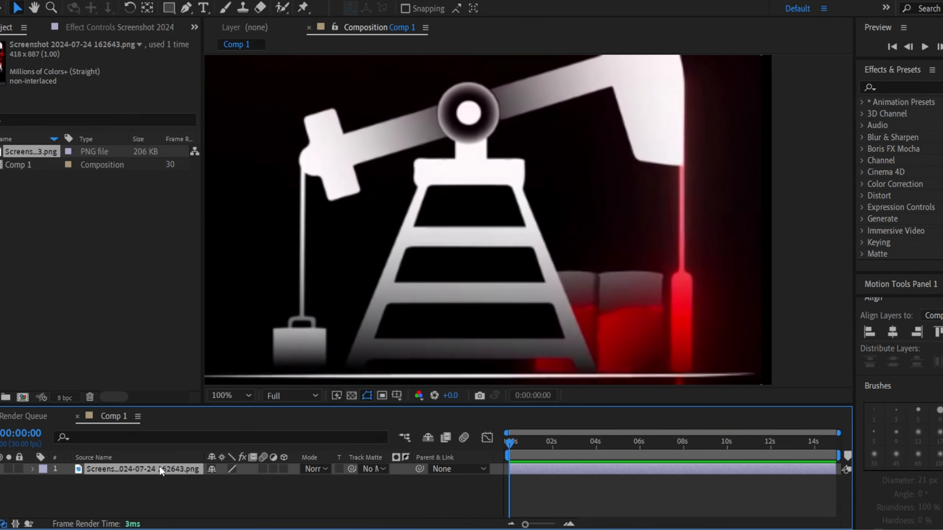
left_click_drag(215, 481, 201, 481)
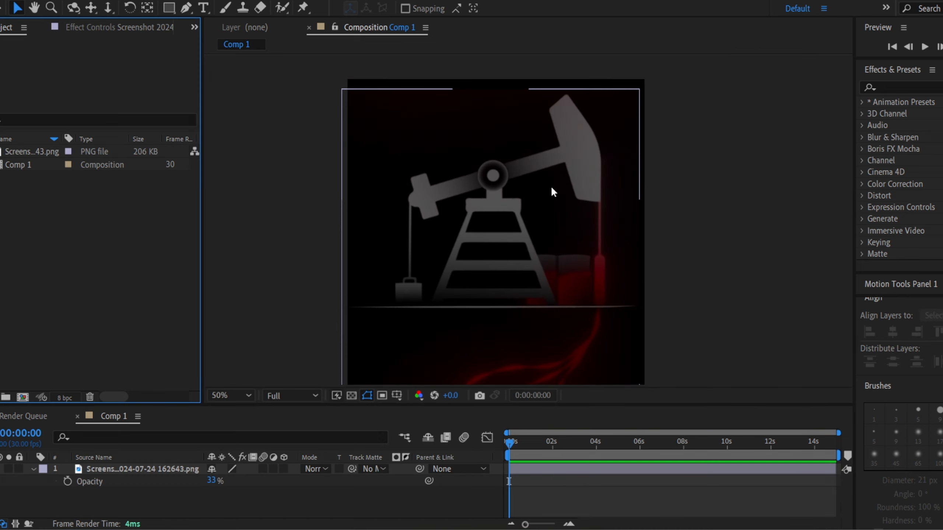
Examine the pump jack's beam, horsehead and support tower in the dimmed reference image.
mouse_move(549, 185)
left_mouse_down()
mouse_move(561, 178)
mouse_move(554, 197)
left_mouse_up()
scroll(557, 184, "up", 1)
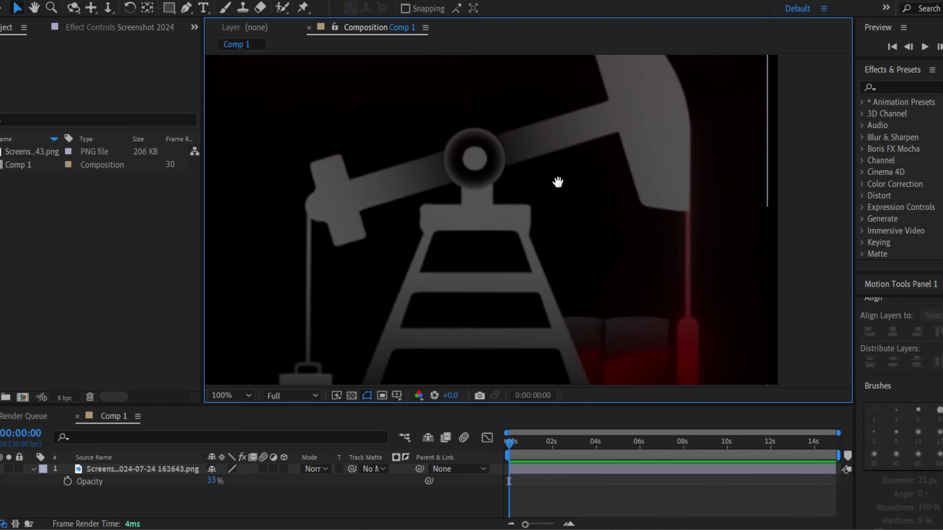
left_click_drag(597, 146, 587, 225)
scroll(557, 189, "down", 1)
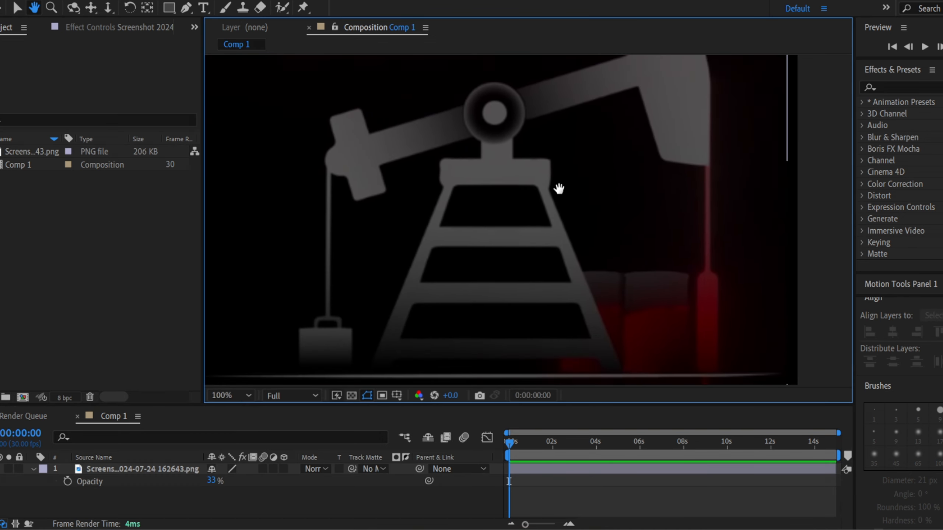
scroll(511, 243, "down", 1)
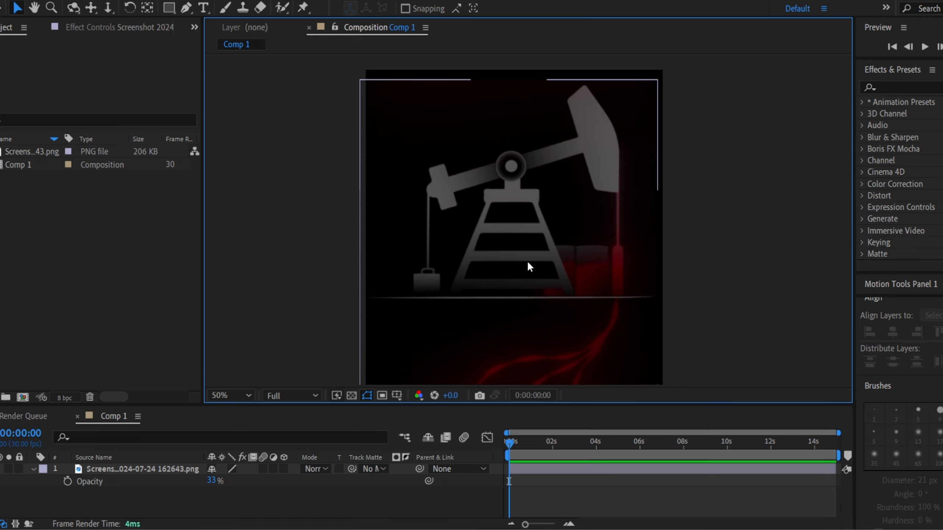
scroll(557, 193, "up", 2)
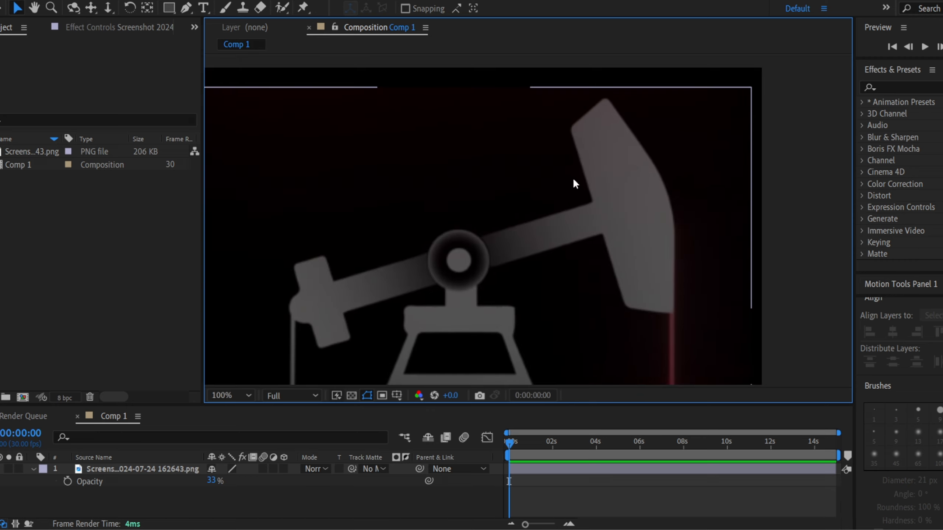
left_click_drag(616, 215, 610, 189)
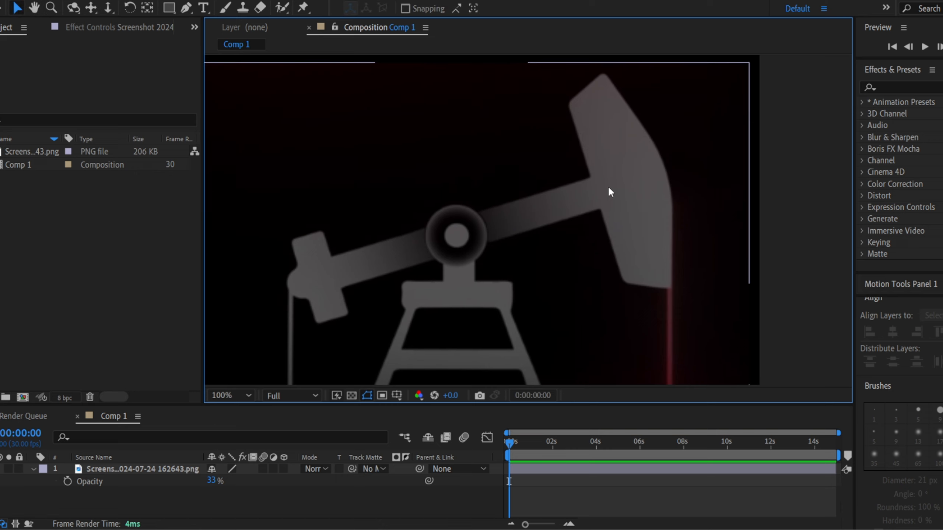
scroll(613, 193, "down", 2)
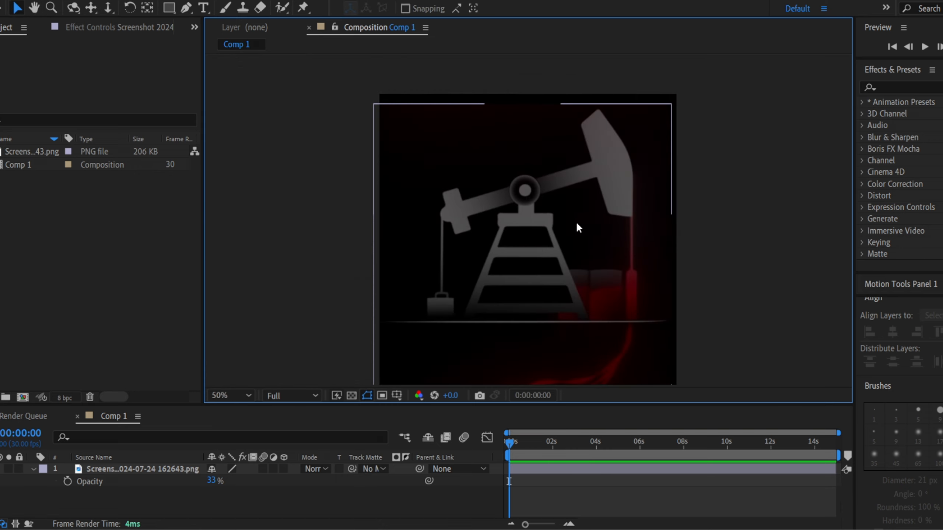
Activate the Pen tool with no layer selected and set its fill to the grey of the reference pump jack.
left_click(254, 507)
left_click(186, 7)
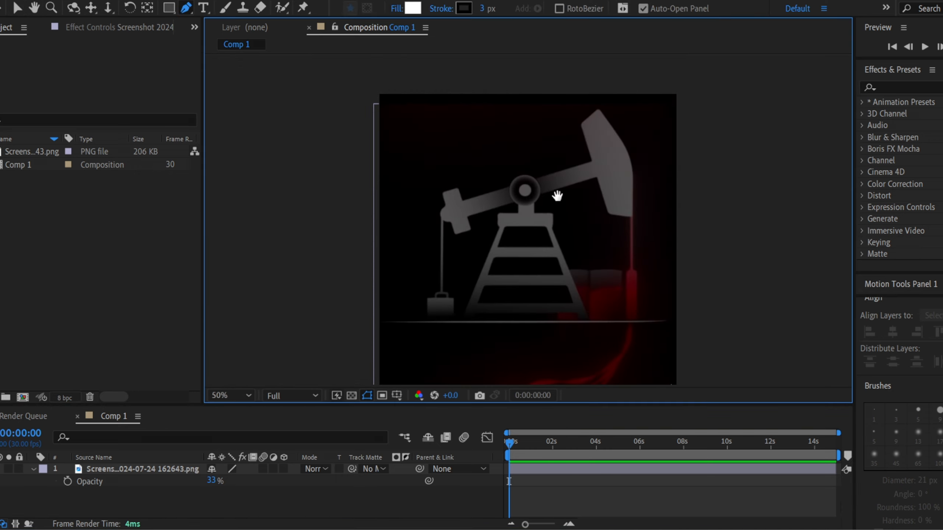
left_click_drag(556, 196, 545, 161)
scroll(540, 160, "up", 2)
left_click_drag(580, 107, 536, 181)
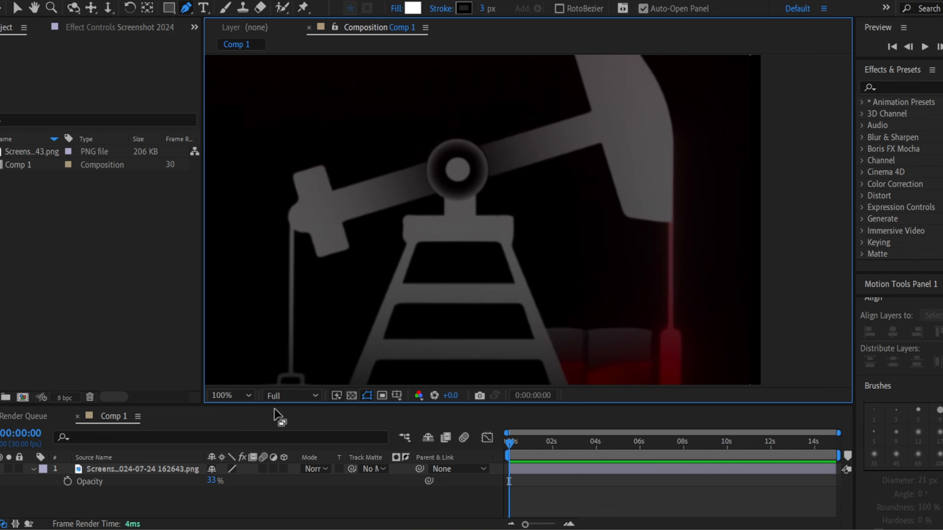
left_click(399, 11)
left_click(290, 297)
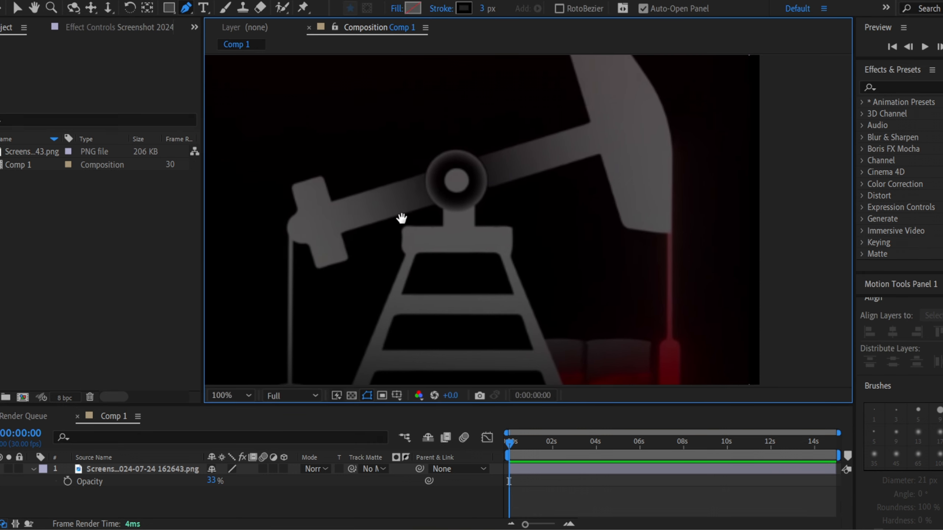
Trace the underside of the pump jack's beam and the outline of its large head as a new shape layer.
left_click(337, 238)
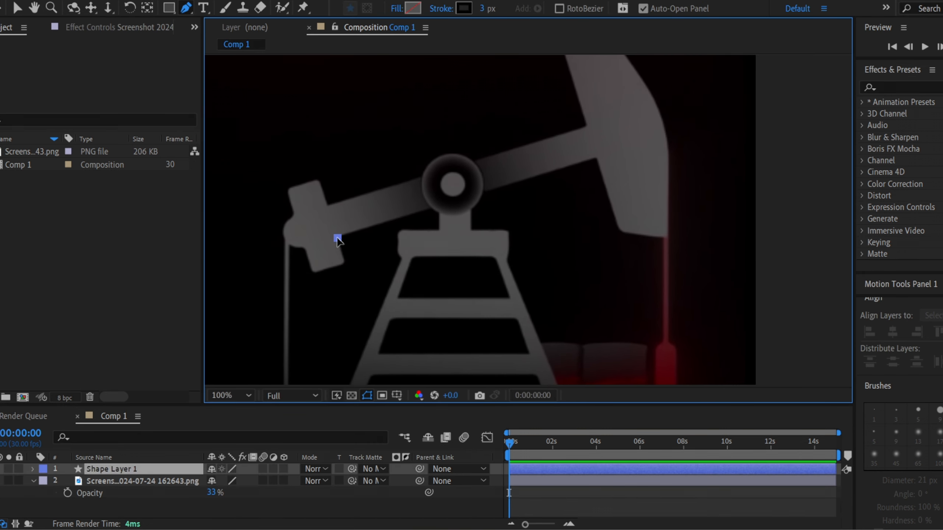
left_click(596, 158)
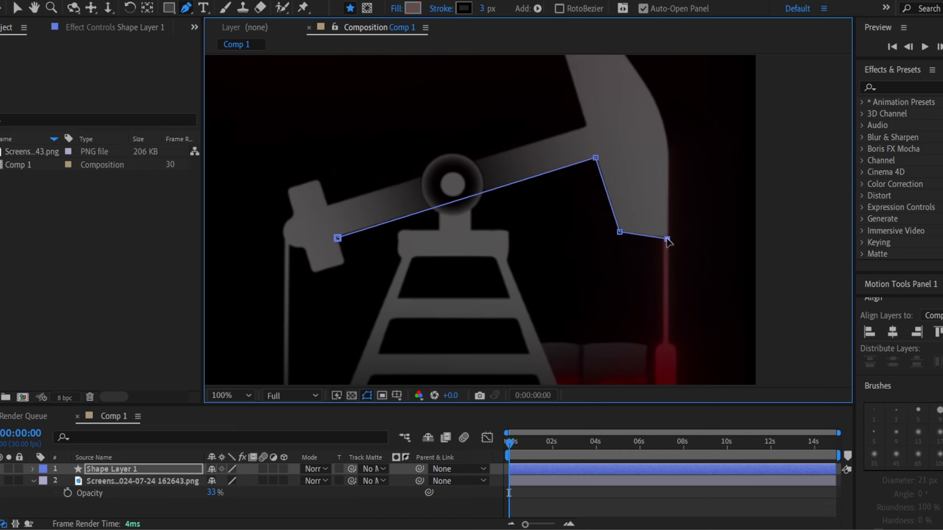
left_click_drag(678, 156, 672, 234)
left_click(659, 220)
left_click(648, 184)
left_click(590, 102)
left_click(559, 131)
left_click(579, 204)
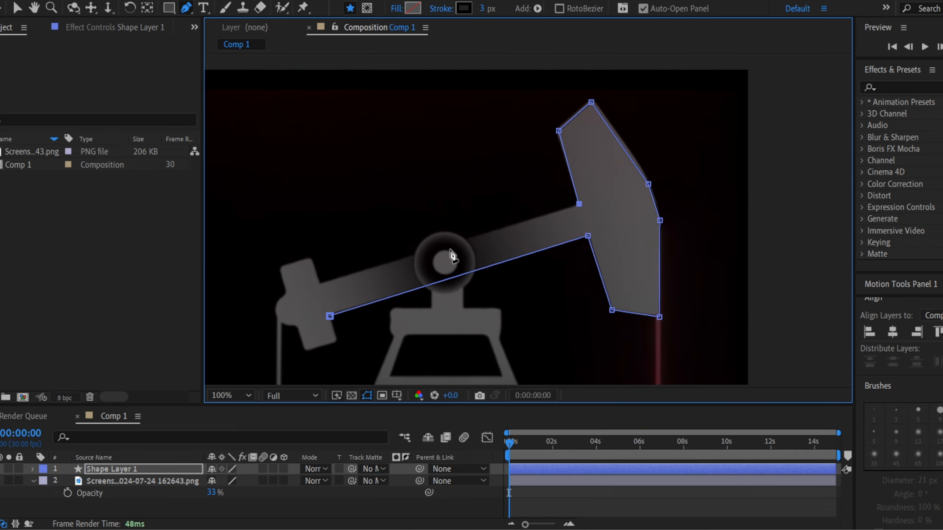
Continue the path along the beam's upper edge and around the small rear crosspiece with its rounded end, closing the outline.
left_click(320, 285)
left_click(310, 259)
left_click(282, 268)
left_click(288, 294)
left_click_drag(289, 316, 310, 276)
left_click_drag(297, 276, 302, 291)
left_click(317, 289)
left_click(328, 312)
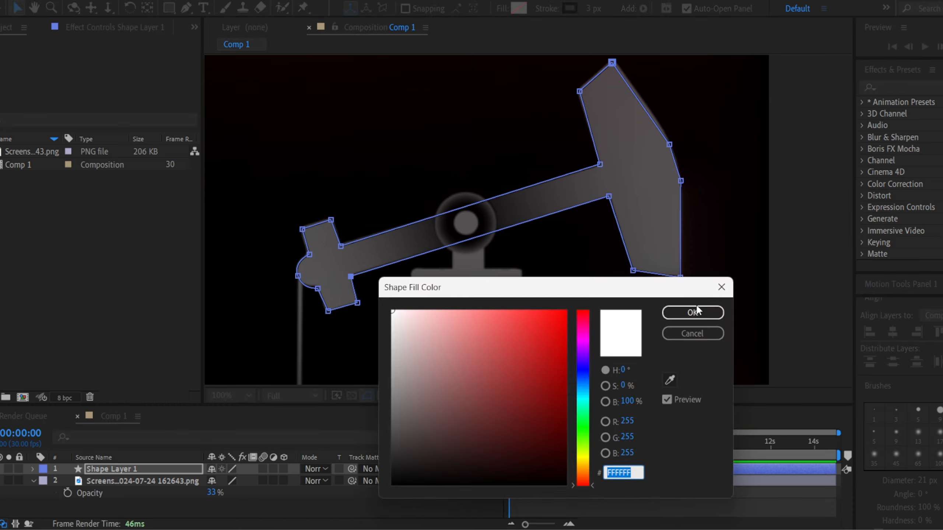
Fill the traced beam with a linear gradient that is white (FFFFFF) at both ends and black around the pivot.
left_click(695, 312)
left_click_drag(538, 192, 464, 184)
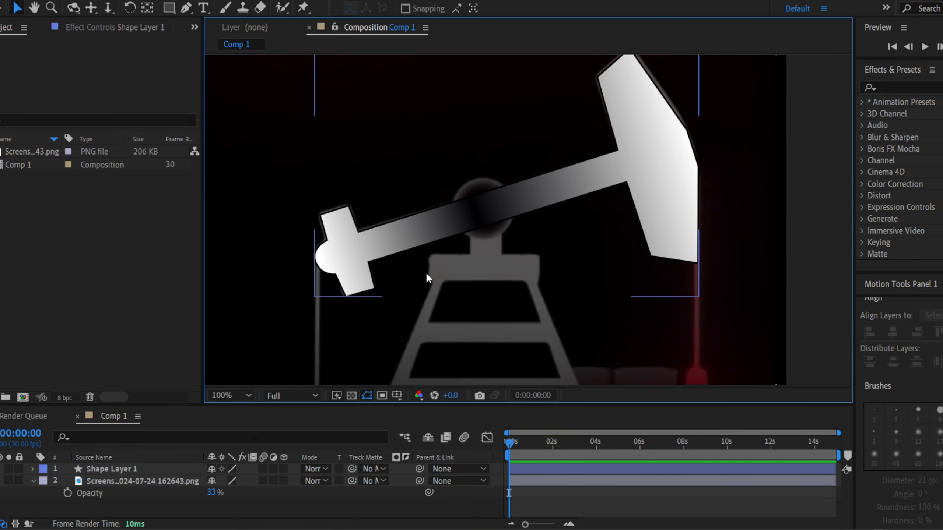
Draw a circle inside Shape Layer 1's contents and align it with the reference pivot at the beam's middle.
left_click(106, 469)
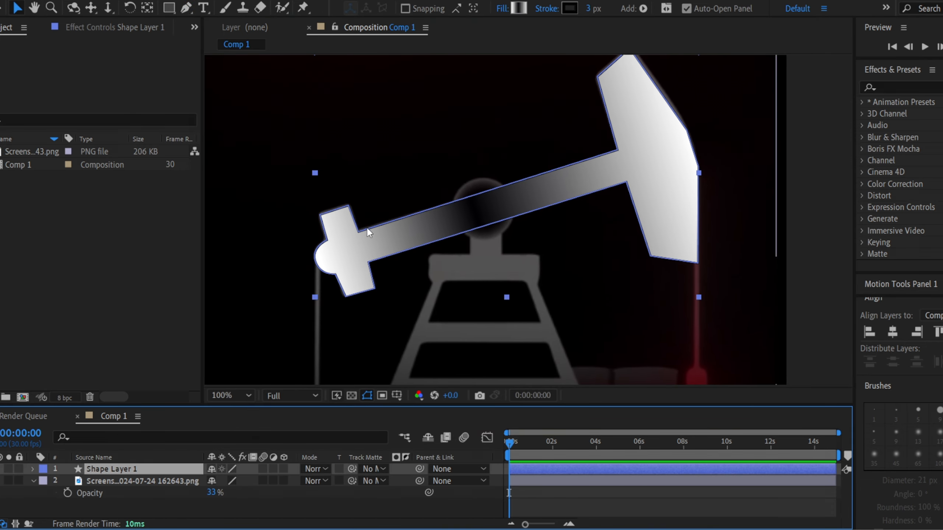
left_click(32, 469)
left_click(44, 482)
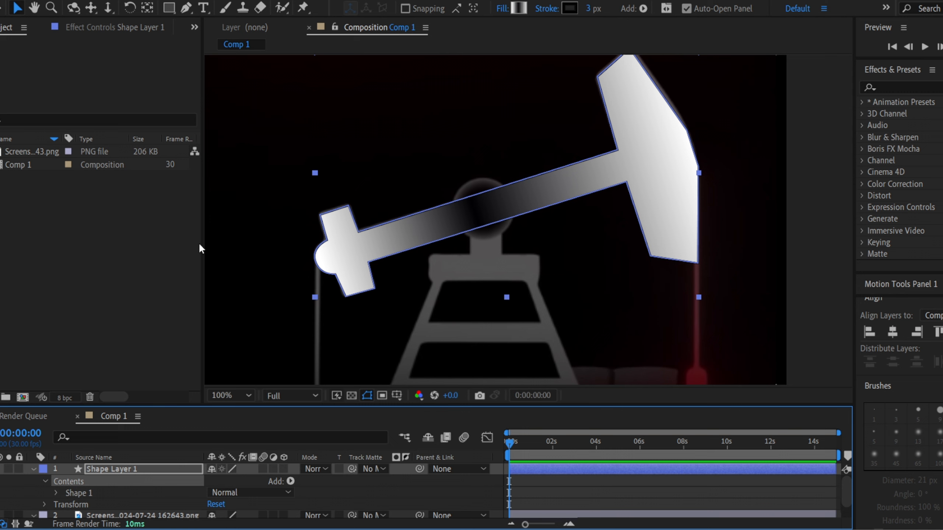
left_click_drag(169, 7, 238, 37)
left_click_drag(455, 184, 516, 237)
key("v")
left_click_drag(485, 197, 482, 191)
Change the pivot circle's fill to a radial gradient and extend its end point to 149.0, 2.0.
left_click(503, 8)
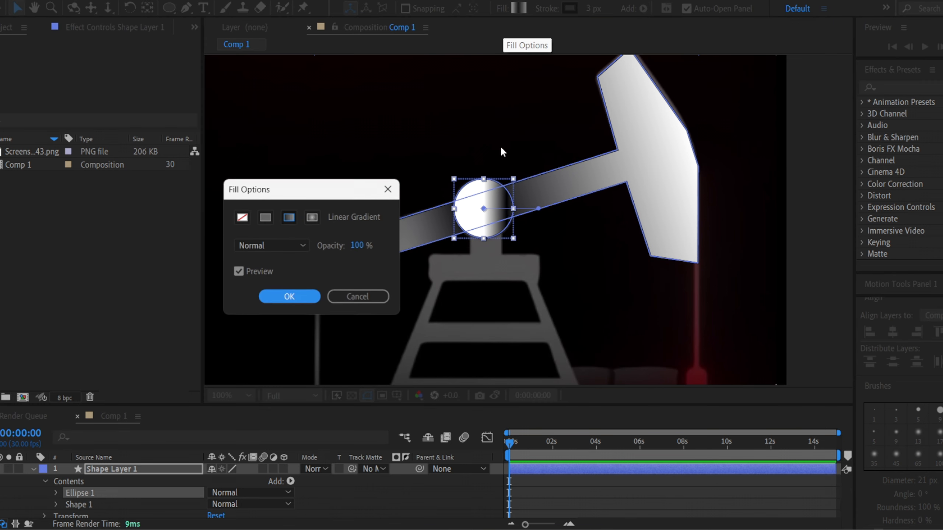
left_click(312, 218)
left_click(289, 296)
left_click_drag(538, 209, 565, 209)
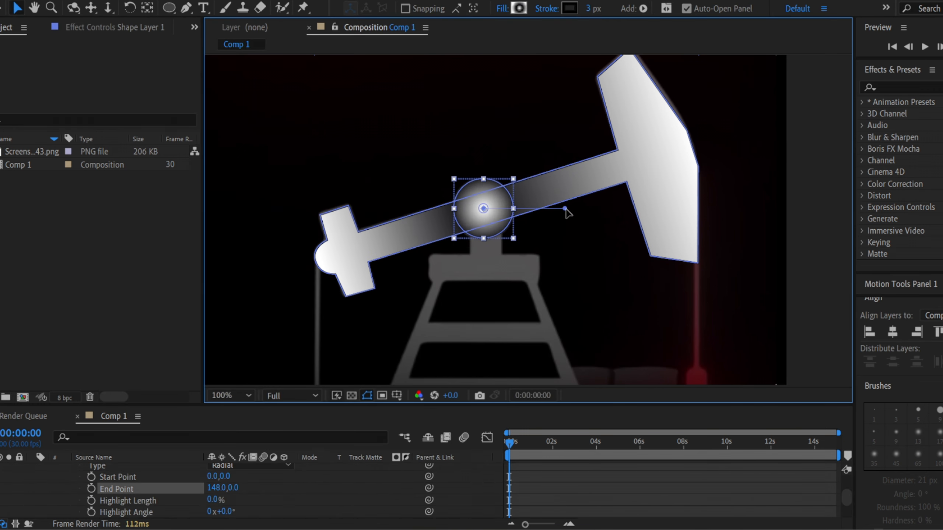
left_click(580, 236)
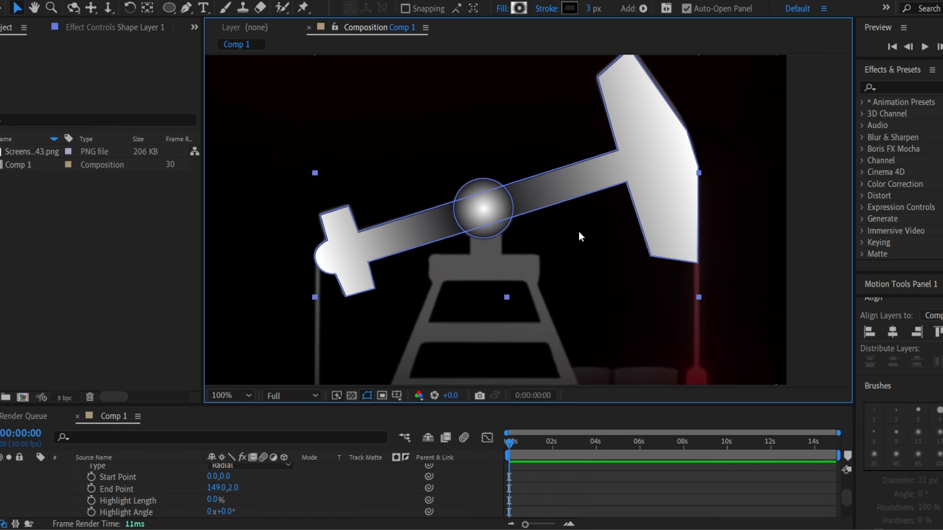
left_click_drag(571, 351, 587, 318)
left_click(794, 292)
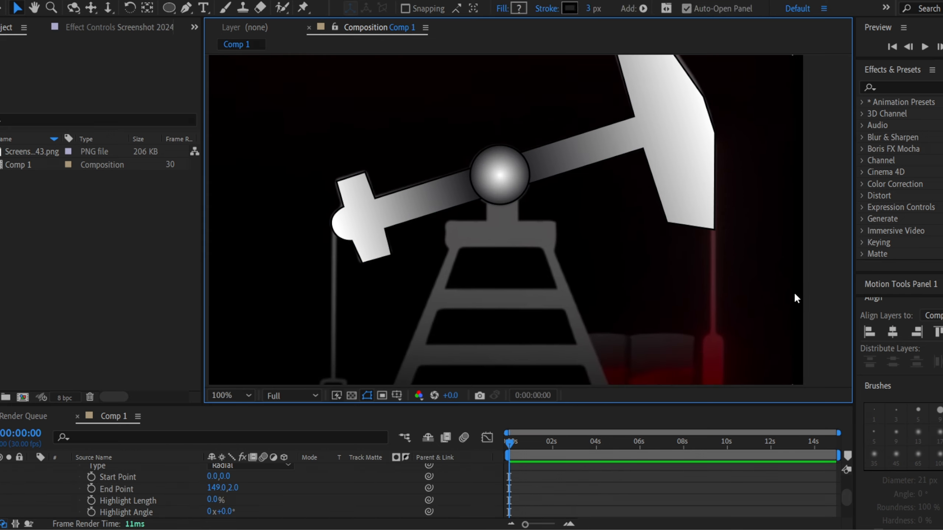
Move the anchor point of Shape Layer 1 to the centre of the pivot circle.
left_click_drag(531, 199, 568, 193)
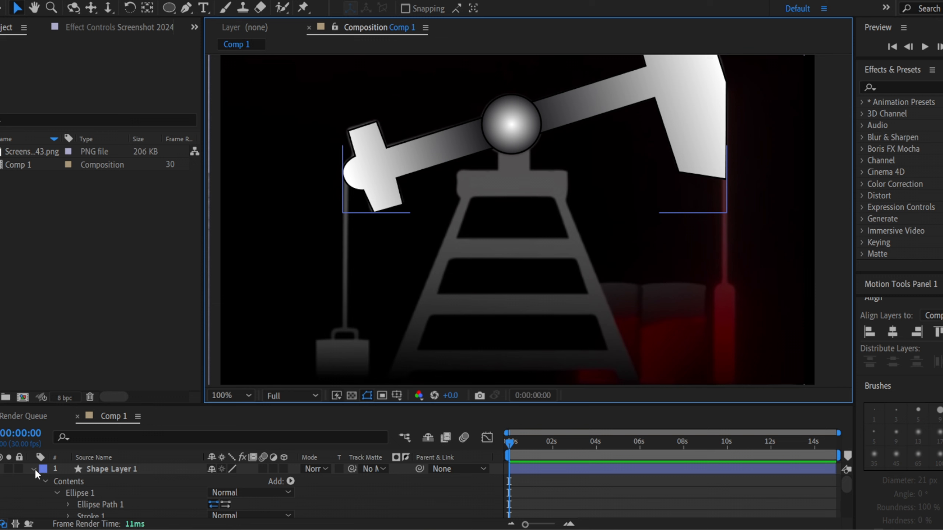
left_click(34, 468)
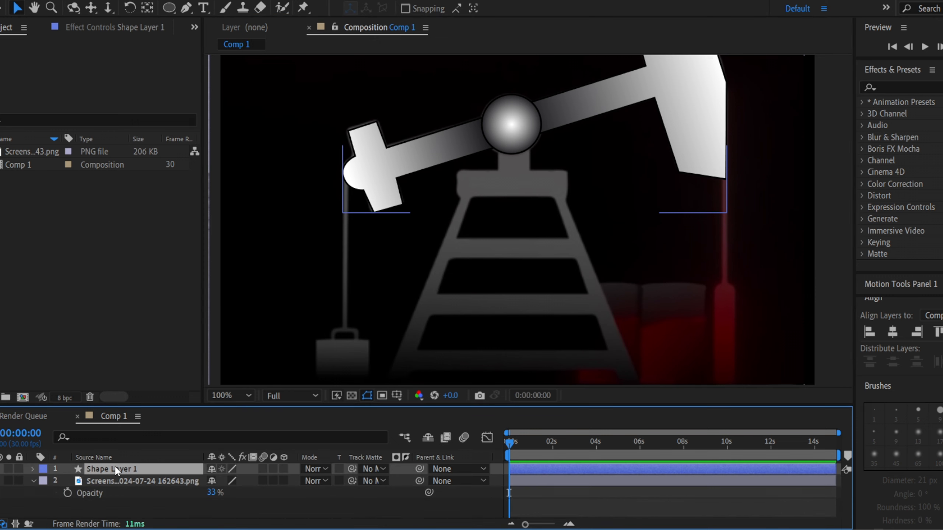
left_click(148, 8)
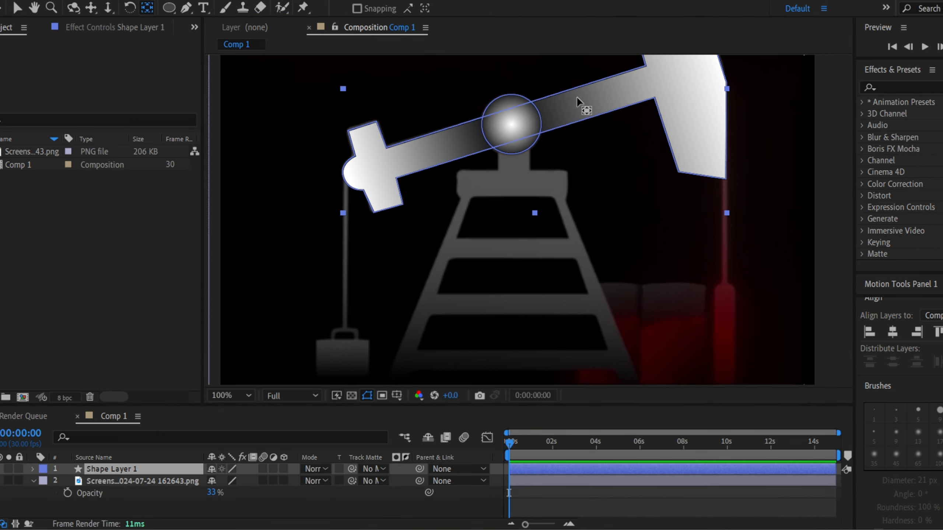
scroll(521, 358, "down", 2)
left_click_drag(521, 356, 518, 203)
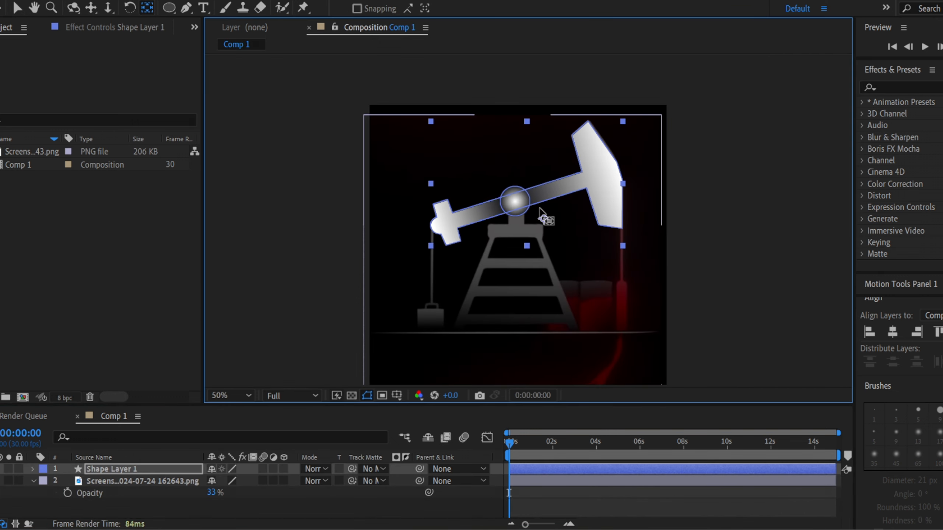
scroll(516, 202, "up", 2)
scroll(514, 202, "up", 2)
scroll(514, 203, "down", 2)
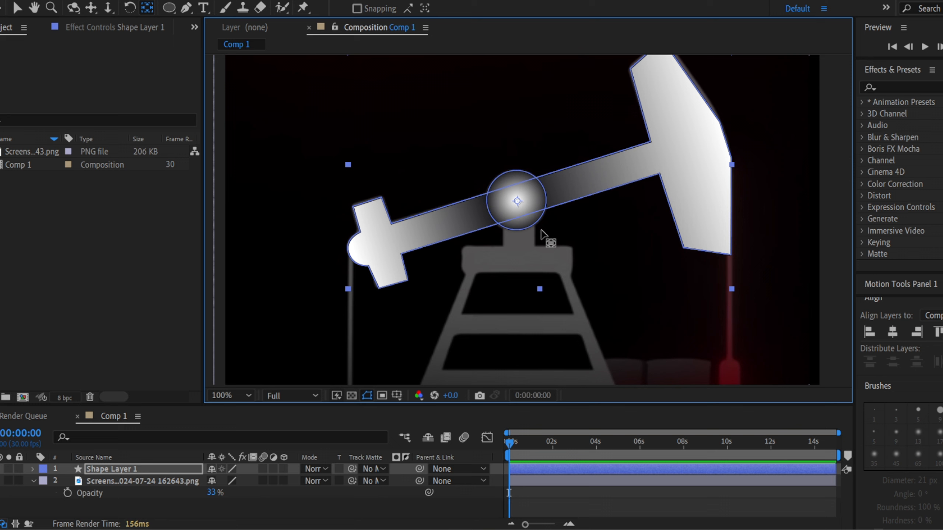
Set the rotation of Shape Layer 1 to 8° about the pivot.
left_click(141, 470)
key("r")
left_click_drag(224, 482, 230, 481)
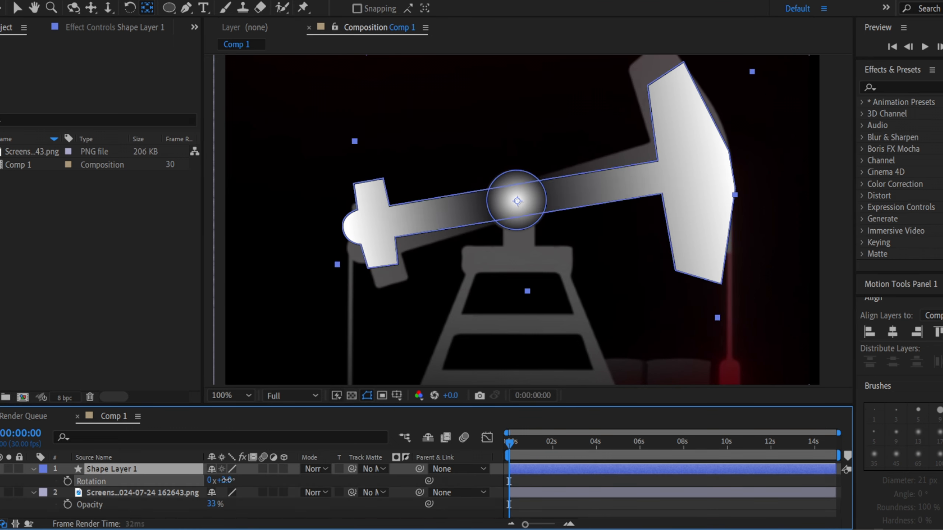
left_click(123, 470)
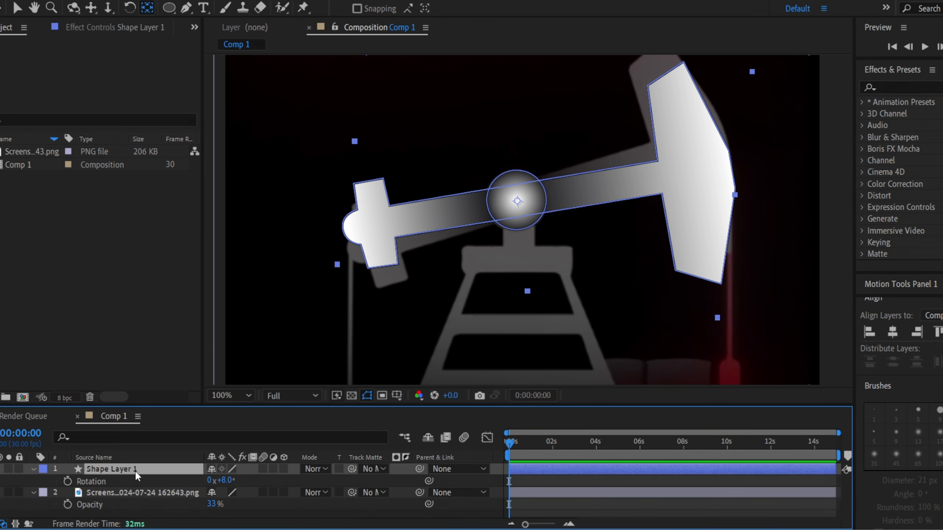
mouse_move(227, 480)
left_mouse_down()
mouse_move(237, 480)
mouse_move(227, 480)
left_mouse_up()
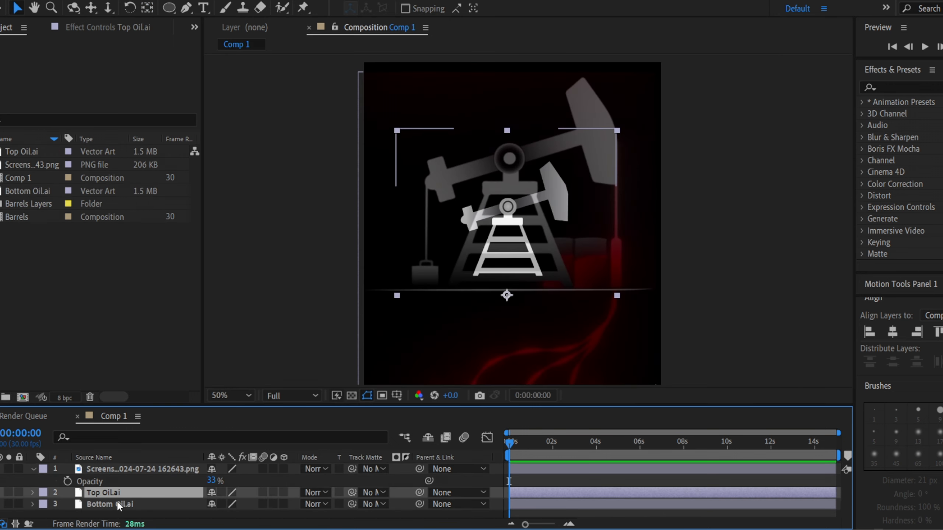
Scale the Top Oil.ai and Bottom Oil.ai layers together to 175%.
left_click(116, 500, "shift")
key("s")
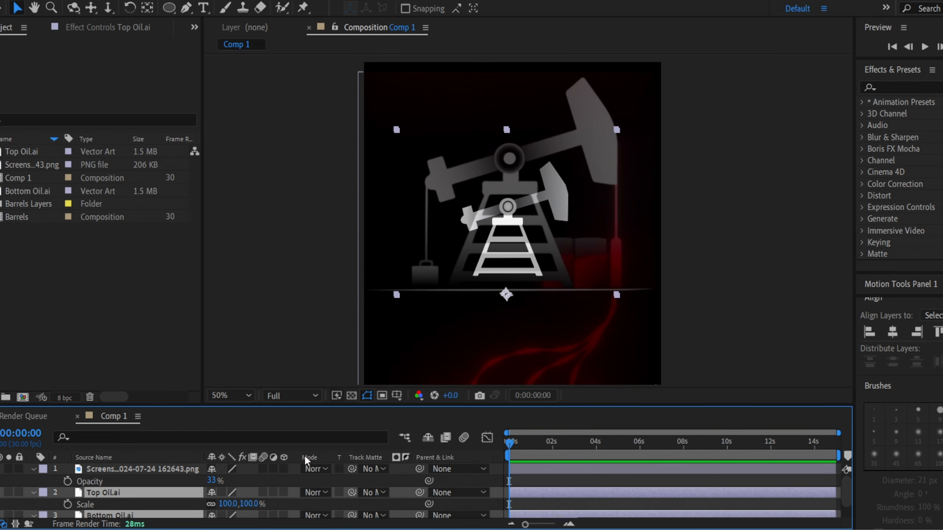
left_click_drag(248, 503, 307, 504)
scroll(534, 237, "up", 2)
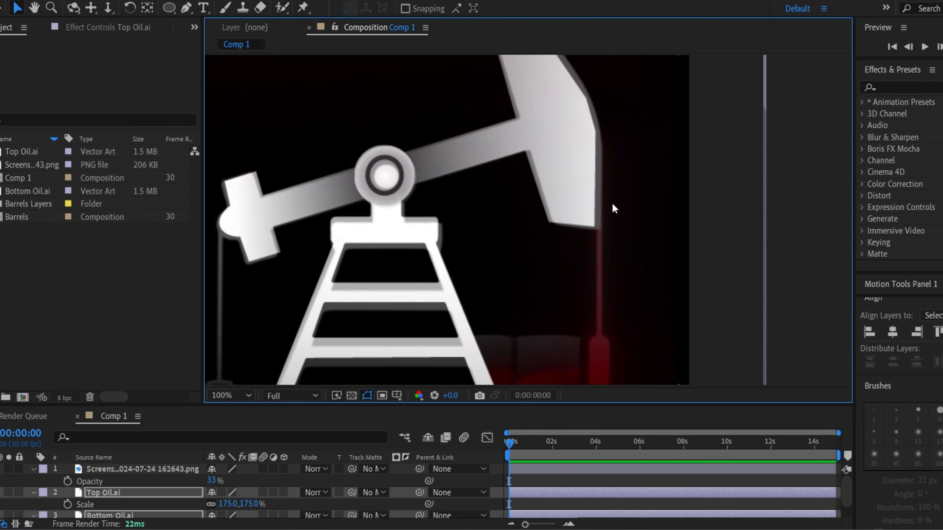
Move the Top Oil.ai and Bottom Oil.ai layers above the reference screenshot layer and align the artwork with the reference pump jack.
left_click_drag(99, 489, 113, 465)
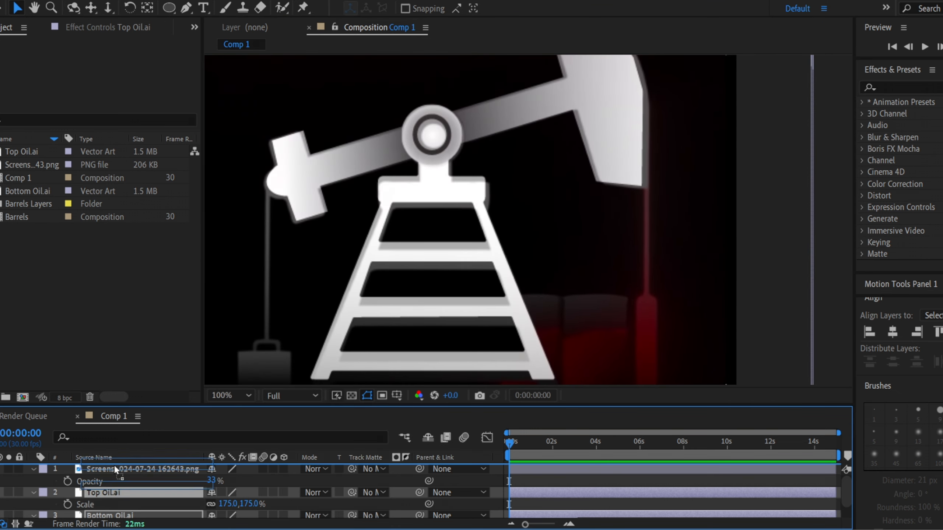
left_click_drag(419, 176, 421, 181)
left_click_drag(521, 206, 472, 232)
Scale the Top Oil.ai layer to 180% and nudge it so its beam and pivot line up with the reference.
left_click(265, 480)
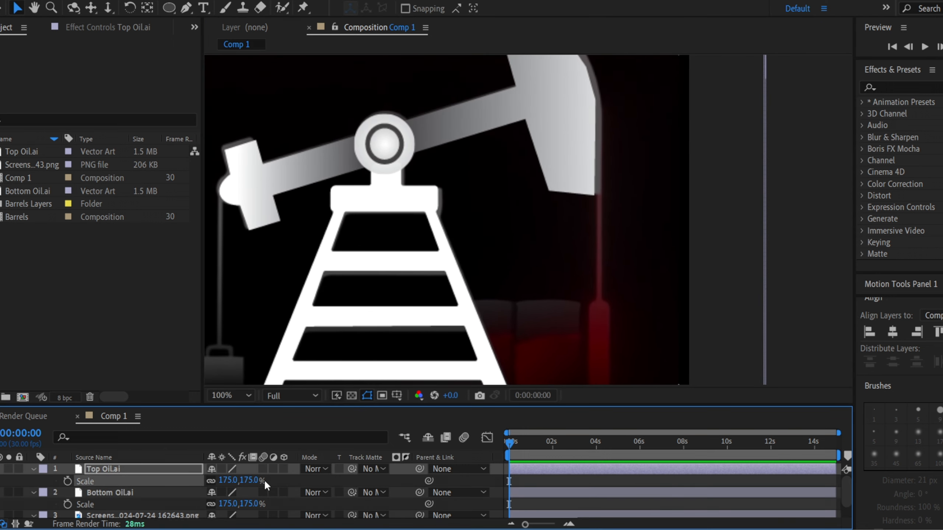
left_click_drag(254, 480, 258, 481)
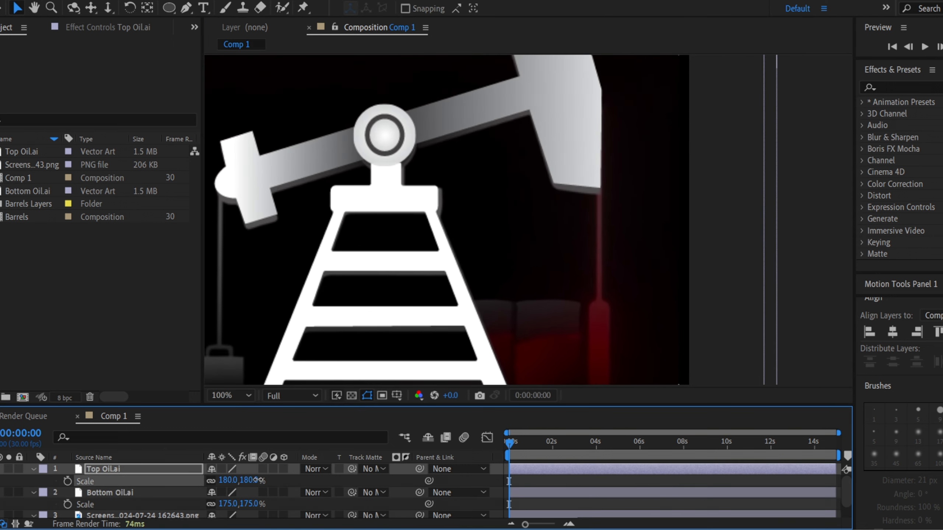
left_click_drag(366, 122, 367, 126)
scroll(600, 149, "down", 1)
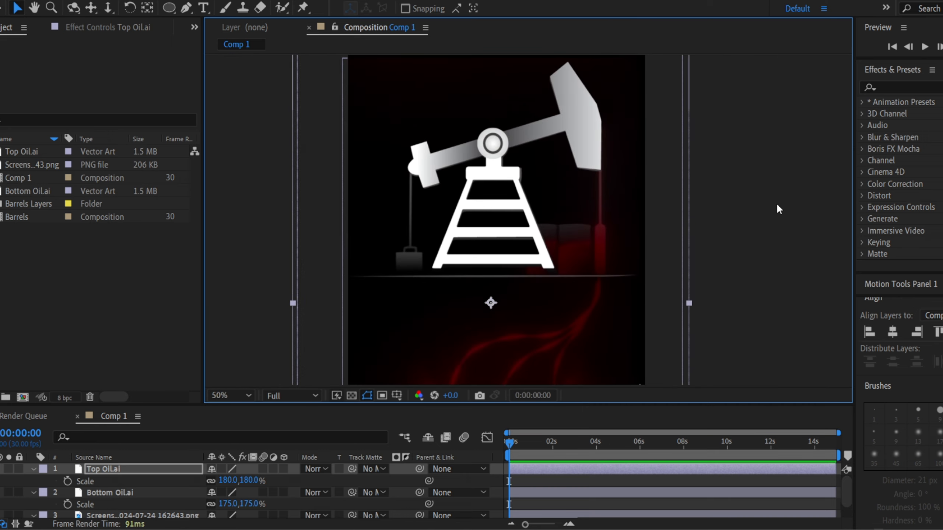
left_click(778, 208)
Draw a red shape on a new shape layer with the Pen tool, over the reference rod hanging from the beam's head.
key("space")
scroll(510, 233, "up", 1)
left_click_drag(476, 245, 437, 238)
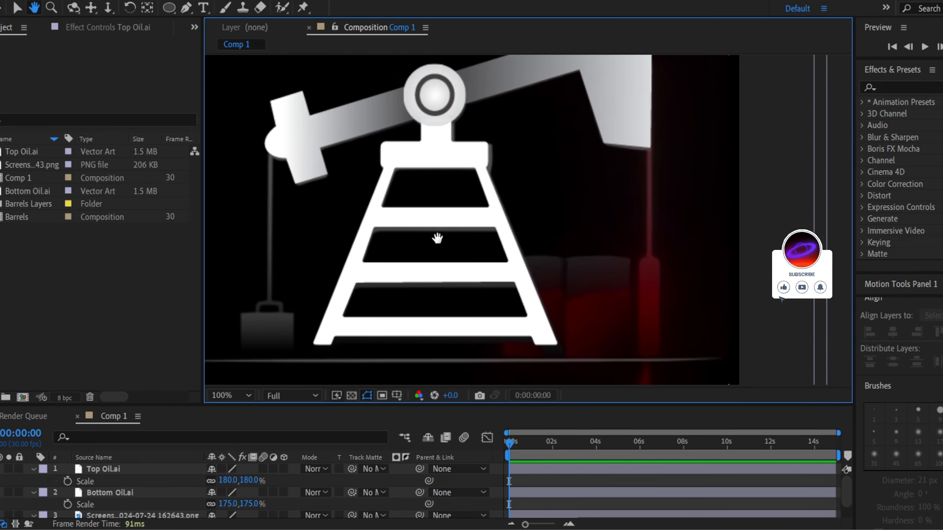
key("g")
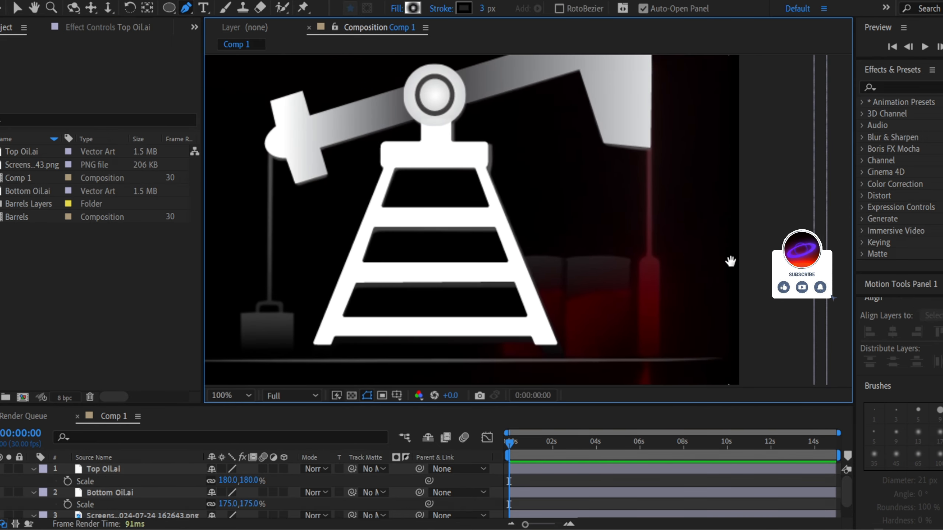
scroll(690, 182, "up", 1)
left_click(605, 110)
left_click(607, 330)
left_click_drag(605, 366, 582, 161)
left_click(580, 319)
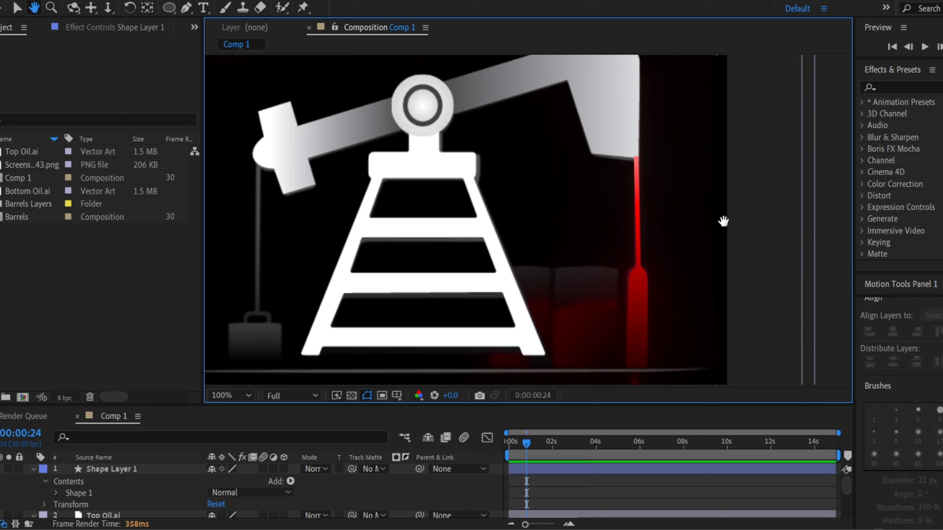
Inspect the red rod shape and the reference's rod and counterweight on the other side of the tower.
left_click_drag(721, 221, 631, 210)
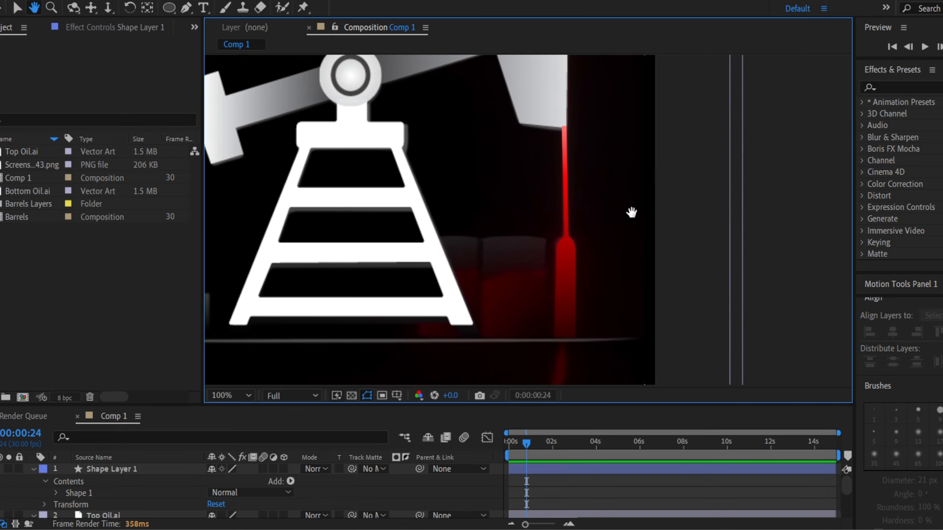
scroll(631, 211, "up", 2)
left_click_drag(584, 266, 581, 168)
scroll(583, 177, "down", 1)
left_click_drag(580, 100, 574, 190)
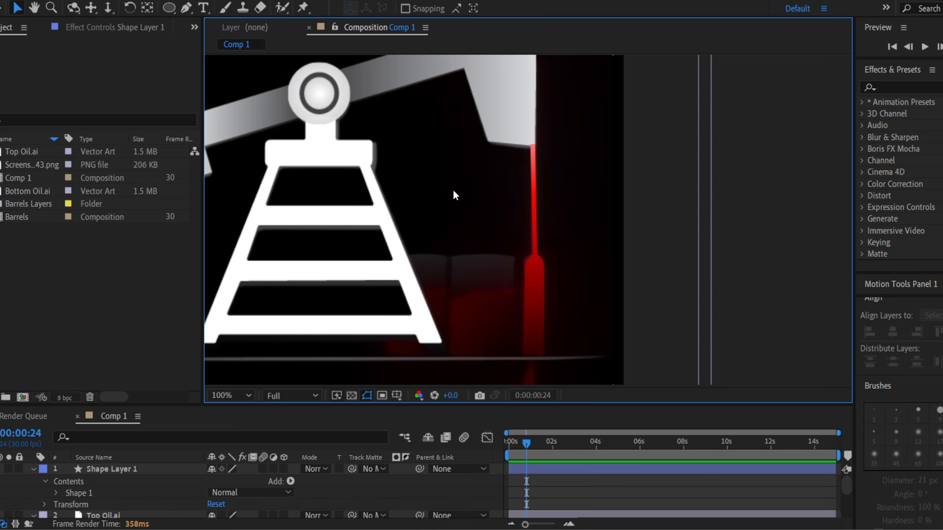
left_click_drag(455, 195, 492, 221)
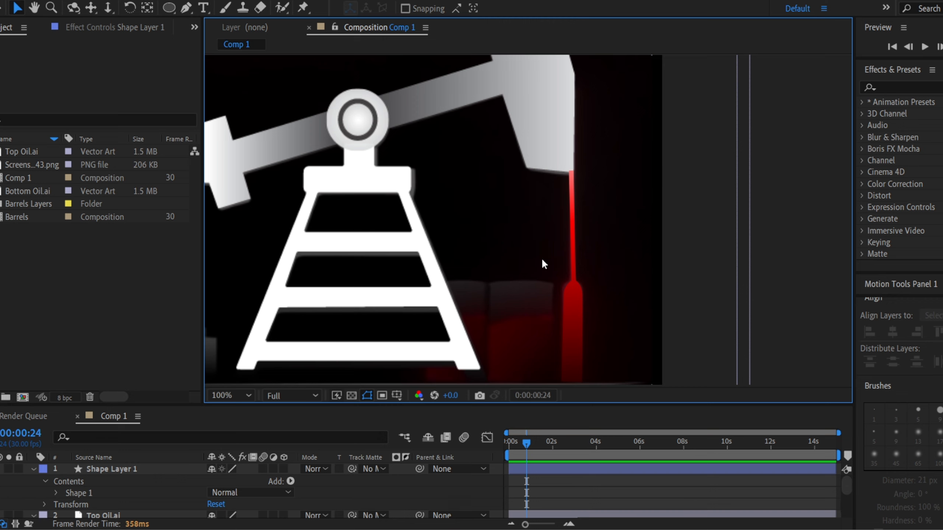
left_click_drag(519, 271, 811, 262)
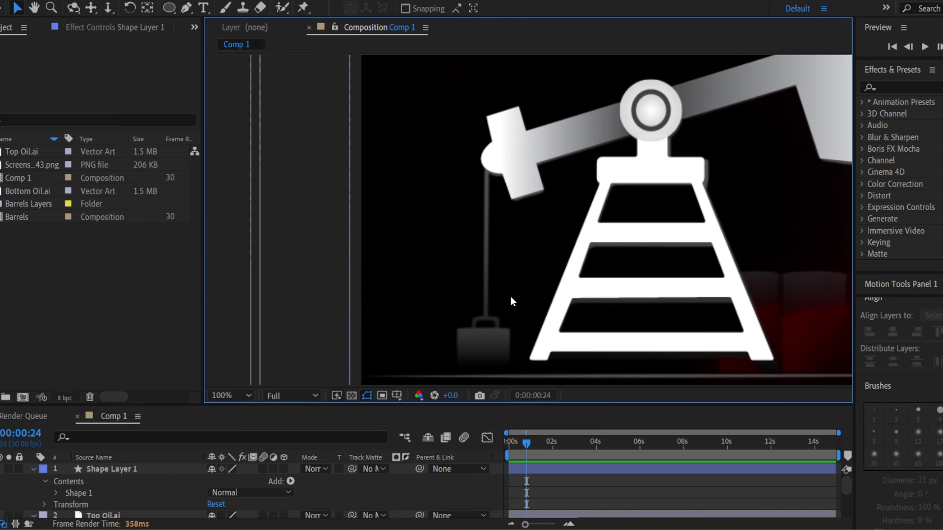
scroll(511, 298, "up", 1)
mouse_move(531, 229)
left_mouse_down()
mouse_move(534, 252)
mouse_move(525, 212)
left_mouse_up()
scroll(526, 216, "down", 1)
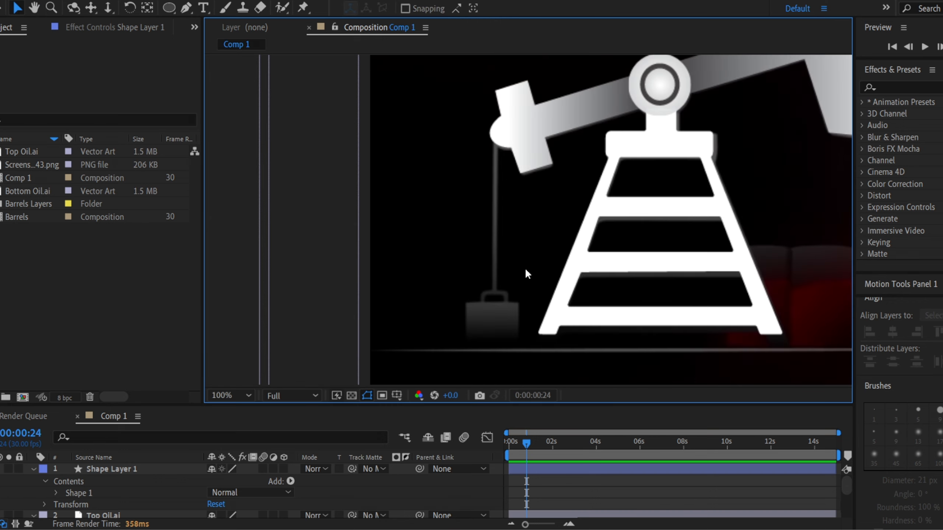
Draw a narrow vertical shape with the Pen tool over the reference rod between the beam's rear end and the counterweight.
key("g")
scroll(499, 145, "up", 1)
left_click(493, 143)
scroll(520, 170, "up", 1)
left_click(507, 168)
left_click(489, 170)
left_click(477, 193)
mouse_move(491, 97)
left_mouse_down()
mouse_move(483, 353)
mouse_move(482, 89)
left_mouse_up()
left_click(490, 207)
left_click(33, 469)
left_click(152, 482)
left_click_drag(545, 104, 452, 169)
left_click(159, 463)
Trace the outline of the reference counterweight and its handle with the Pen tool as a new shape layer.
scroll(383, 257, "down", 1)
left_click_drag(433, 243, 434, 186)
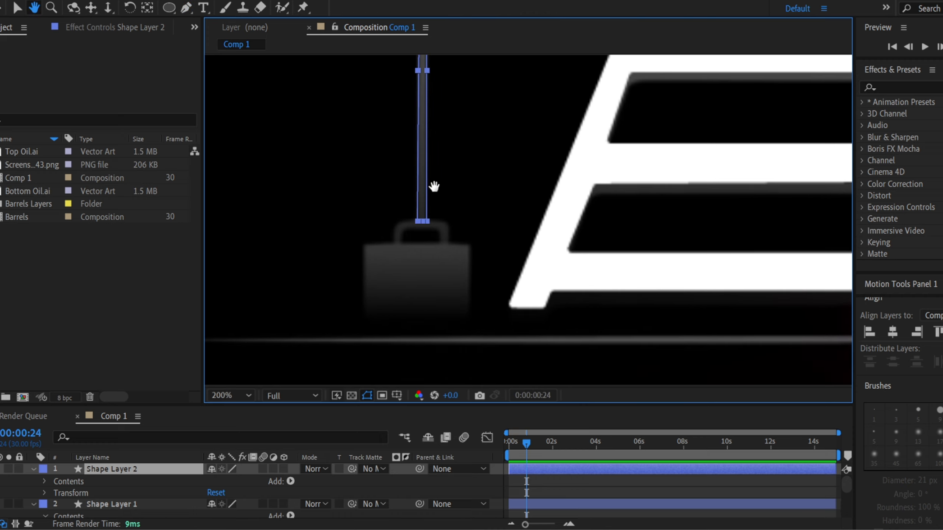
scroll(408, 255, "up", 1)
left_click_drag(451, 264, 601, 228)
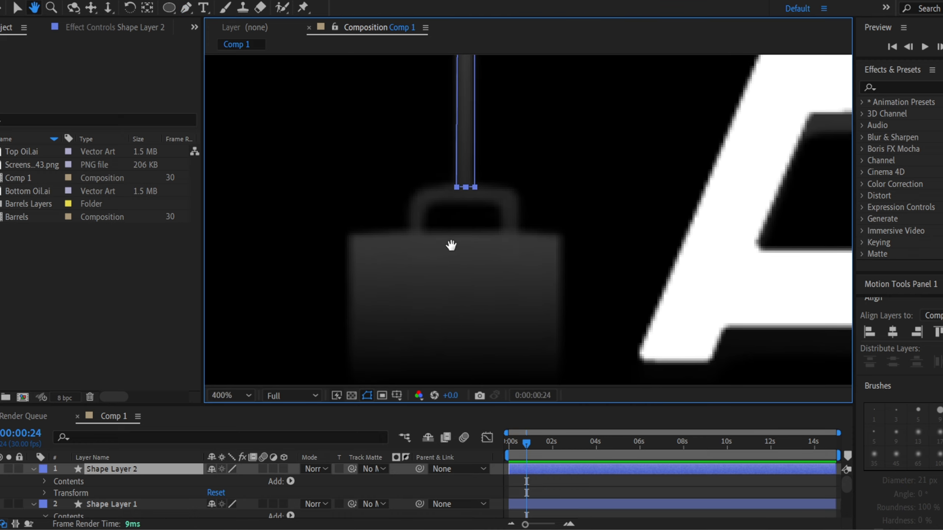
left_click_drag(480, 257, 442, 251)
scroll(397, 197, "up", 1)
key("ctrl+shift+a")
left_click_drag(390, 195, 503, 219)
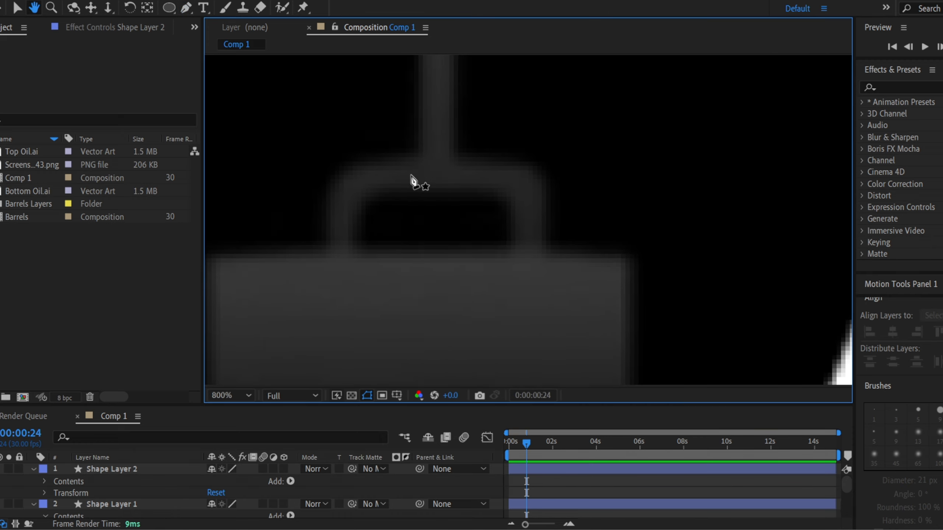
left_click(359, 165)
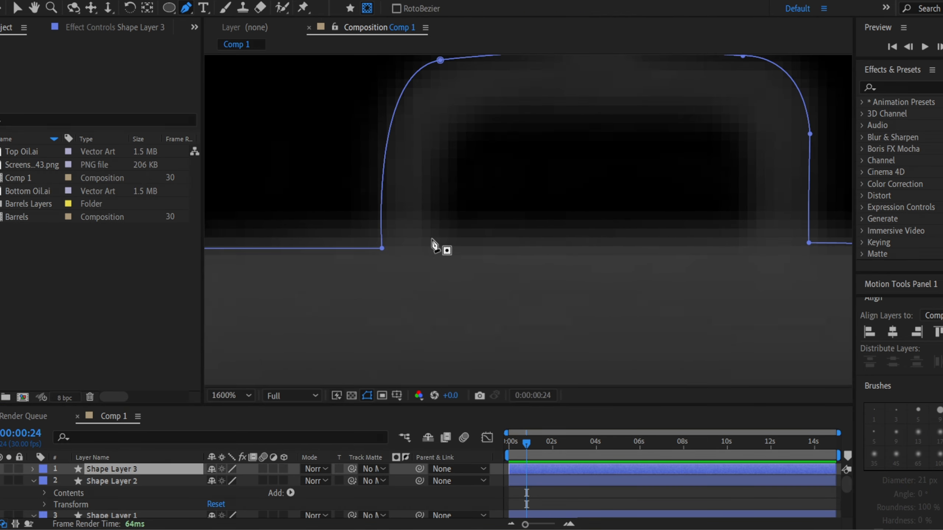
Draw a closed mask on Shape Layer 3 around the opening inside the handle, with a flat base and curved upper corners.
left_click(427, 241)
left_click(756, 241)
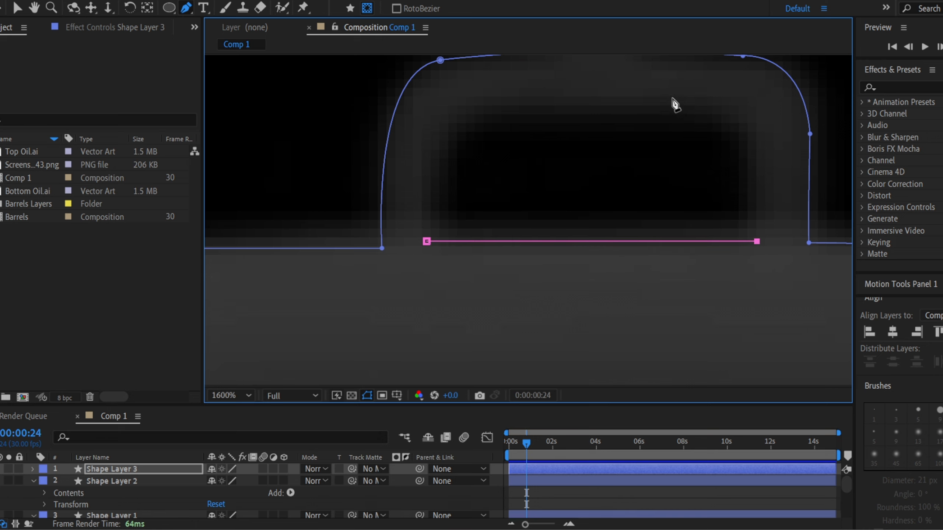
left_click_drag(595, 104, 612, 148)
left_click(426, 241)
left_click_drag(719, 174, 727, 155)
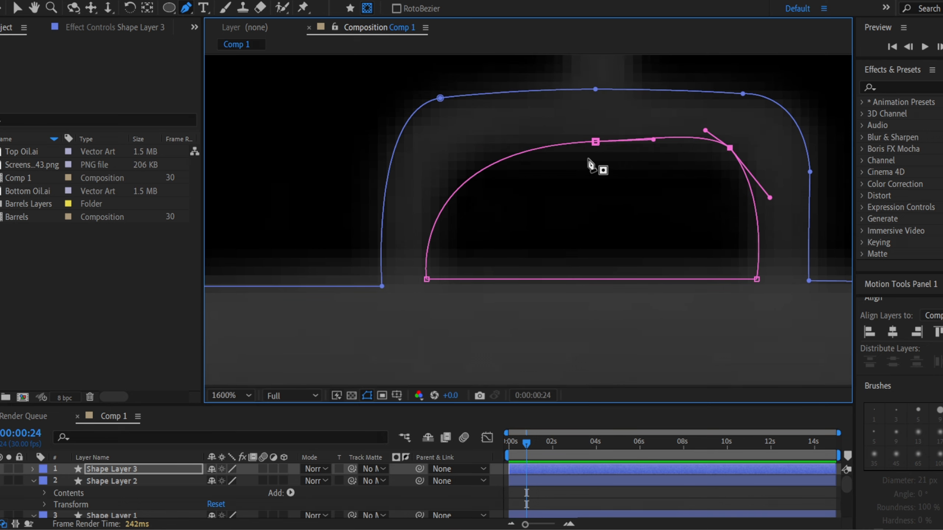
left_click(459, 188)
left_click_drag(459, 188, 448, 164)
left_click_drag(471, 143, 524, 141)
left_click_drag(423, 194, 417, 202)
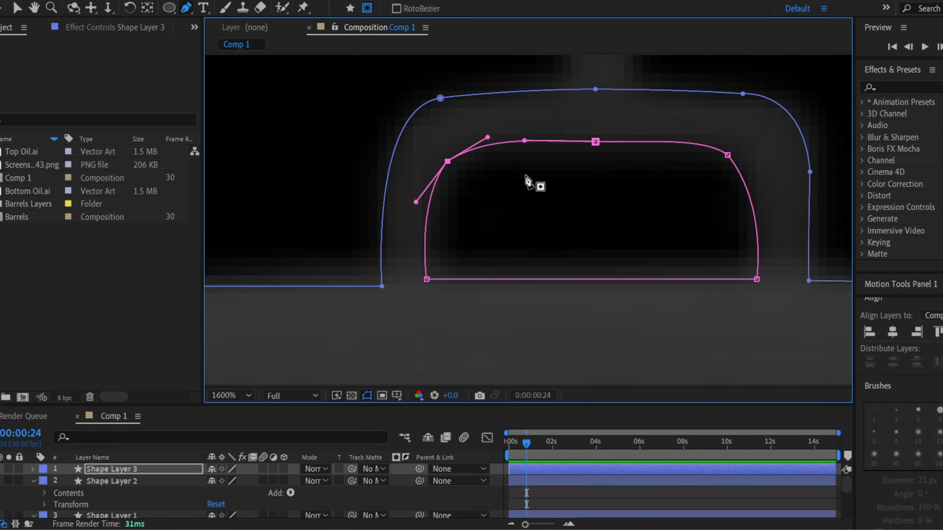
key("v")
scroll(721, 221, "down", 2)
left_click(721, 221)
left_click(723, 225)
Give the counterweight on Shape Layer 3 a linear gradient fill.
left_click(166, 469)
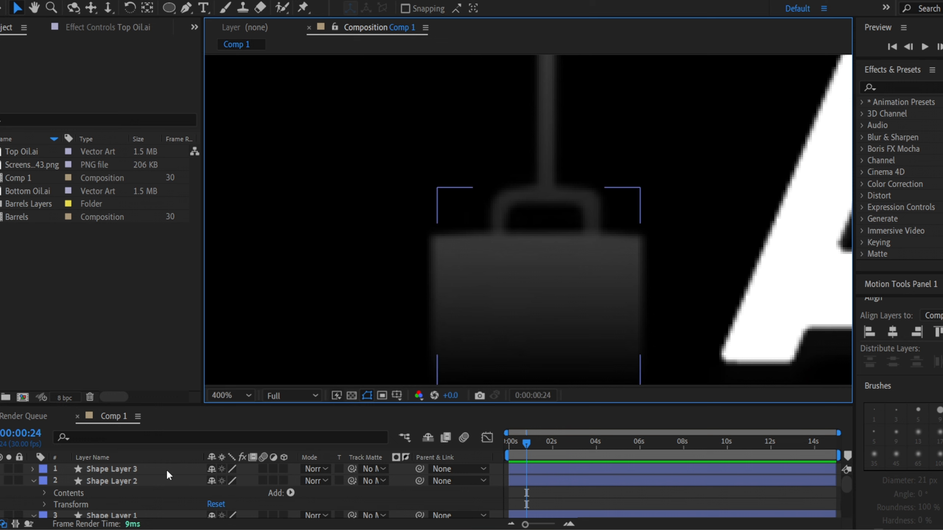
scroll(500, 283, "up", 1)
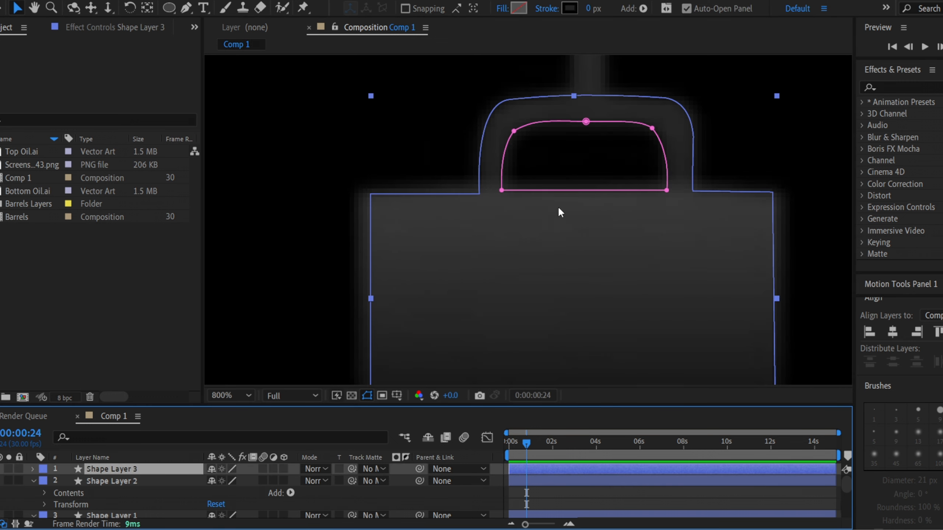
left_click(33, 468)
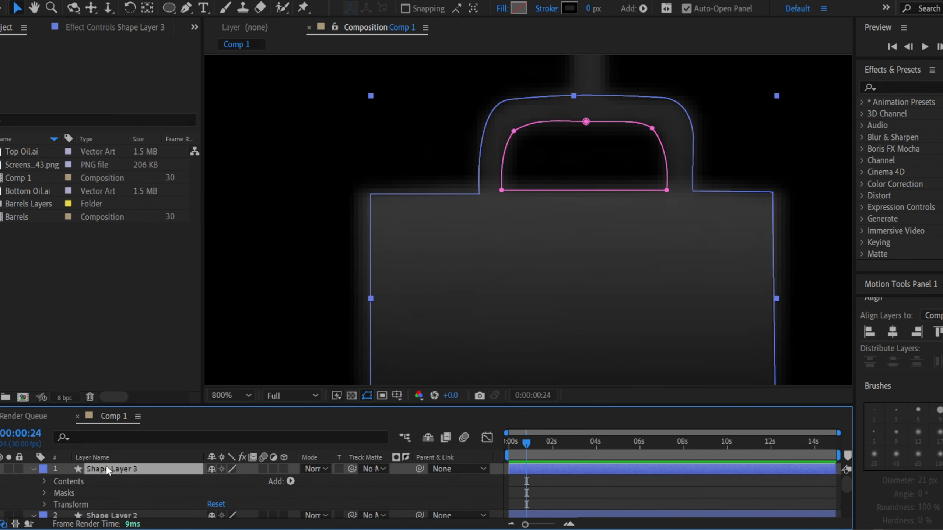
left_click(518, 8)
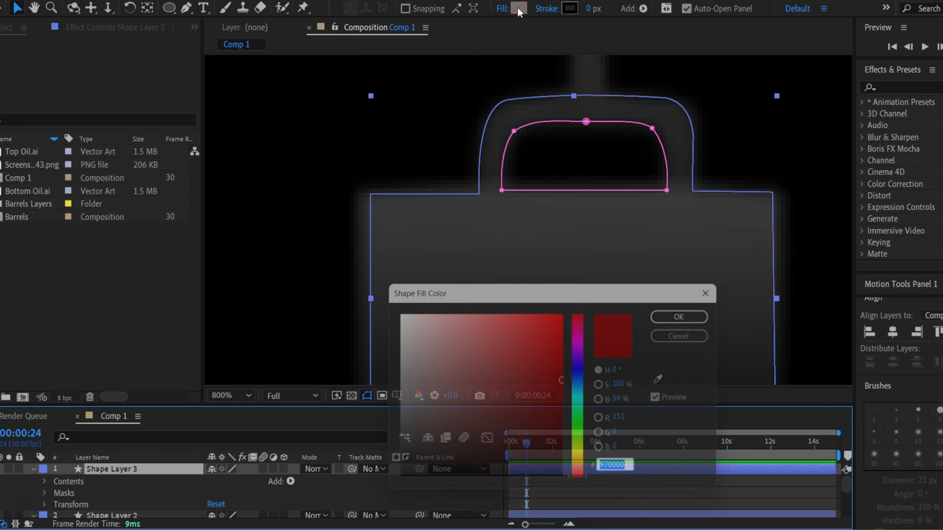
left_click(719, 289)
left_click(511, 9)
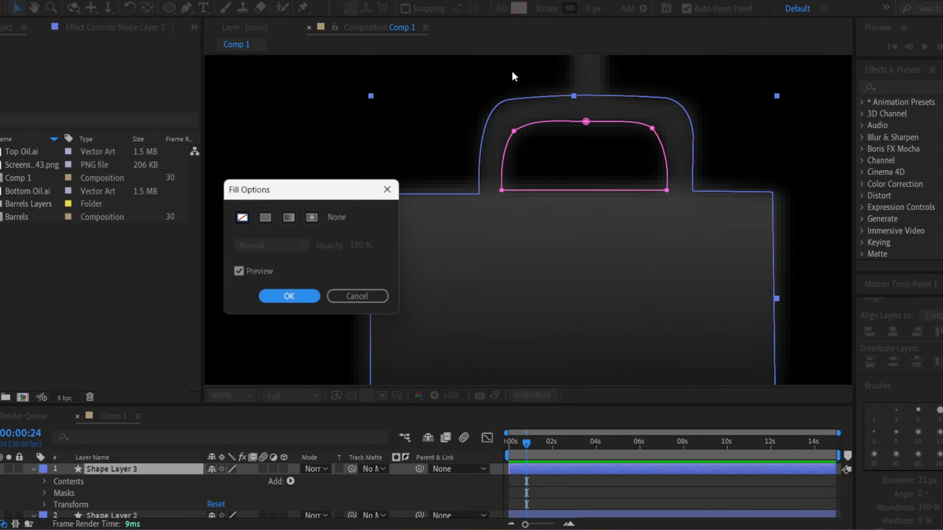
left_click(289, 217)
left_click(289, 296)
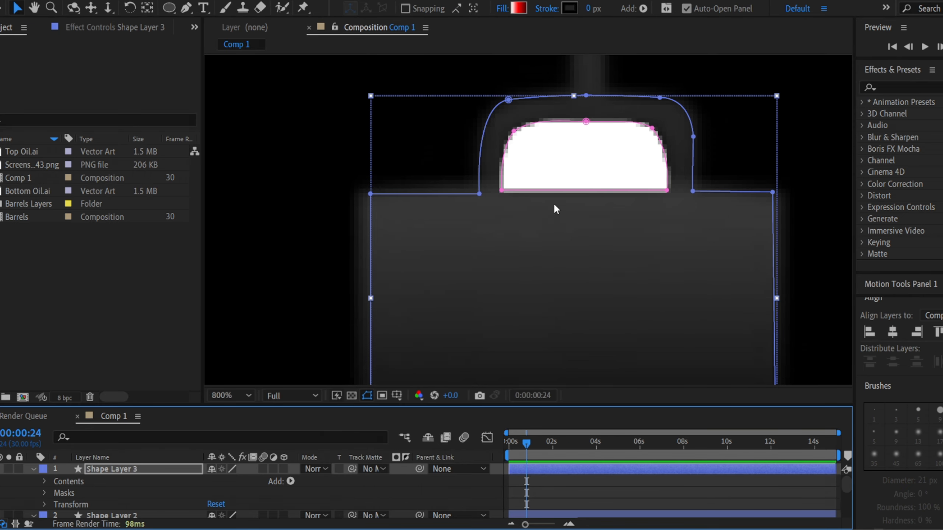
Set Mask 1 of Shape Layer 3 to Subtract to cut out the handle opening.
left_click_drag(654, 156, 580, 141)
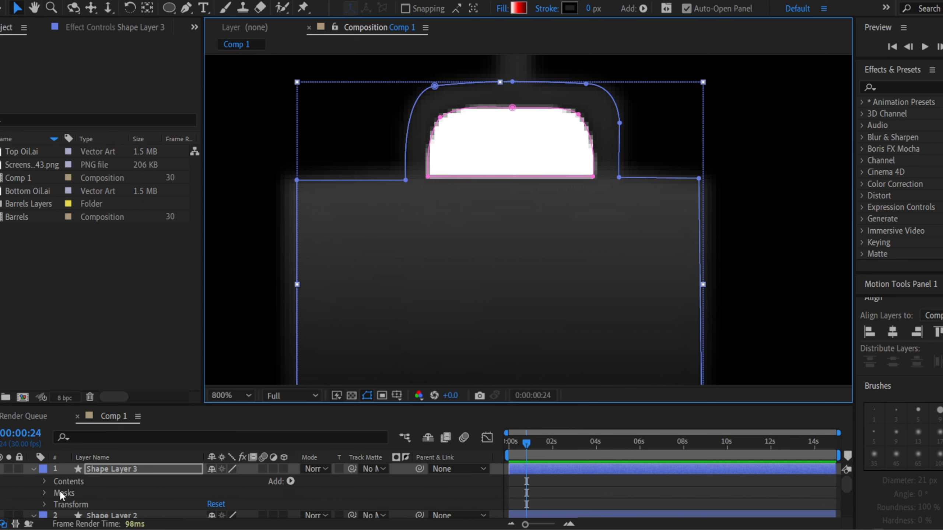
left_click(45, 493)
left_click(219, 504)
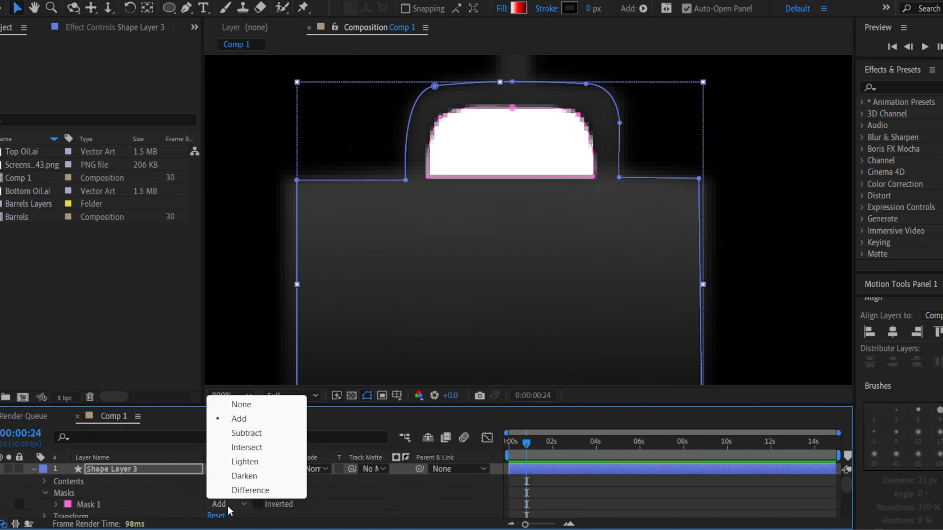
left_click(246, 433)
scroll(473, 231, "down", 1)
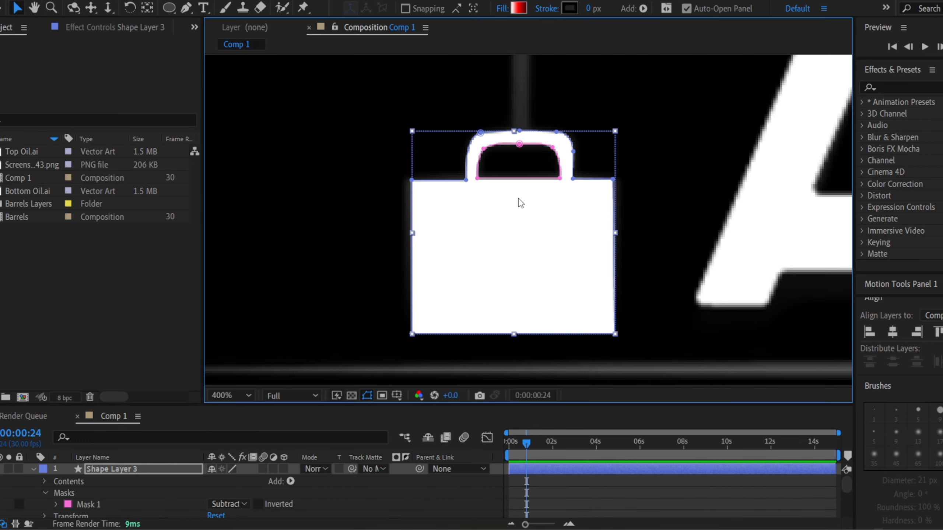
left_click(685, 211)
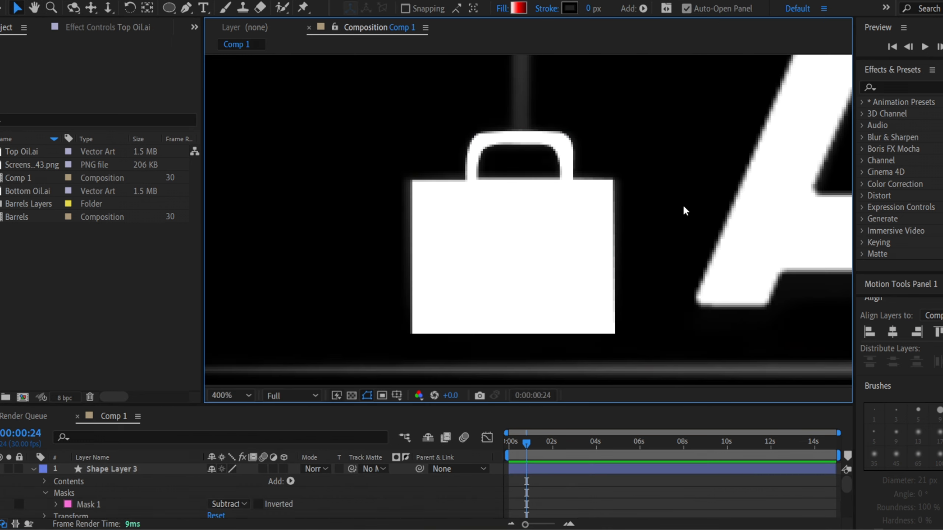
Check the counterweight on Shape Layer 3 against the whole pump jack and the rest of the reference.
left_click(126, 467)
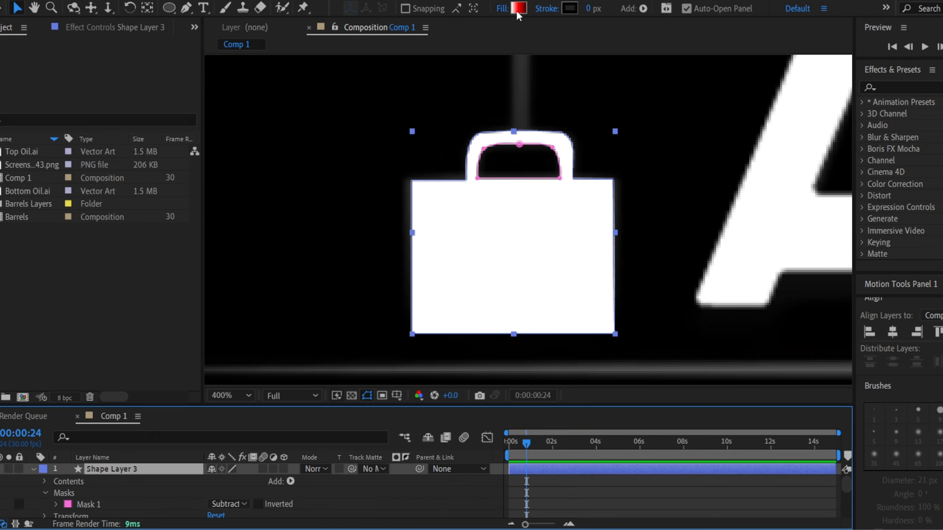
scroll(646, 211, "down", 1)
left_click_drag(588, 220, 461, 187)
scroll(498, 215, "down", 2)
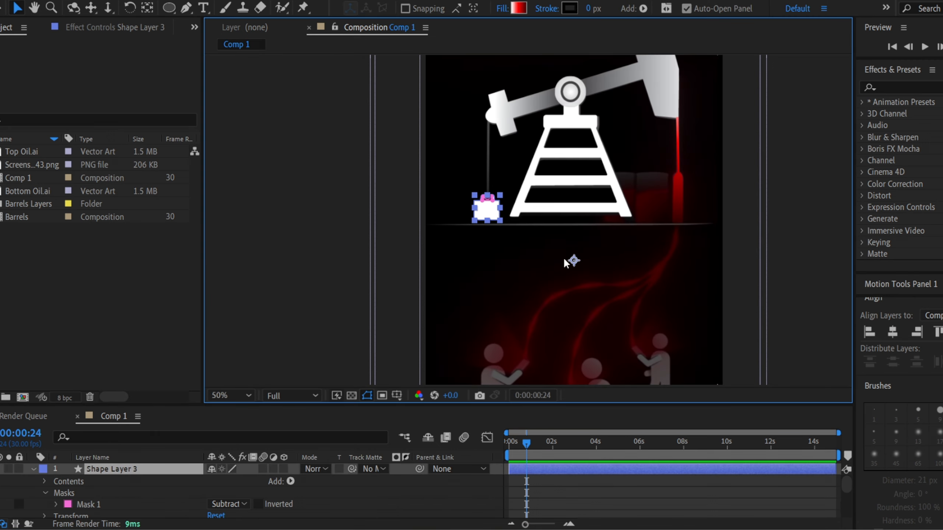
scroll(541, 266, "down", 2)
scroll(526, 255, "up", 2)
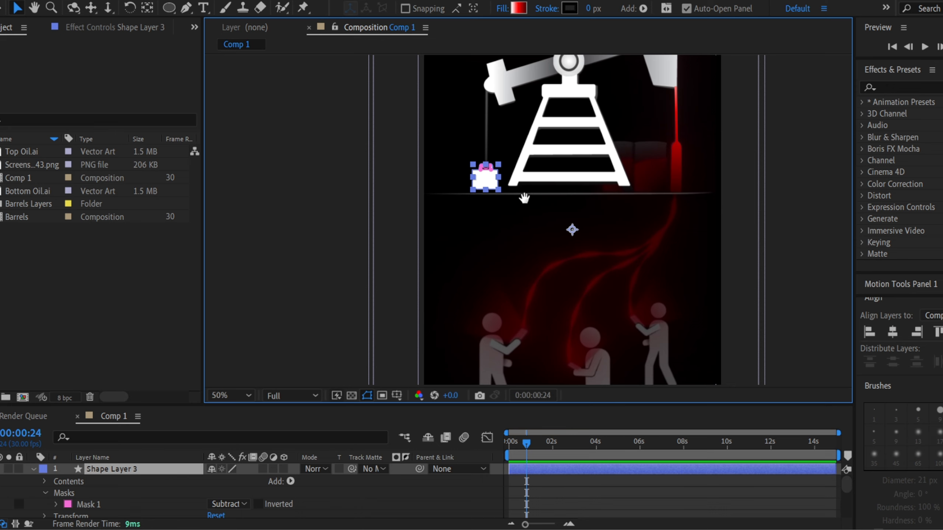
Reposition the gradient on the Shape Layer 3 counterweight so it runs vertically from above the handle to just below the base.
left_click_drag(523, 198, 510, 178)
left_click(519, 8)
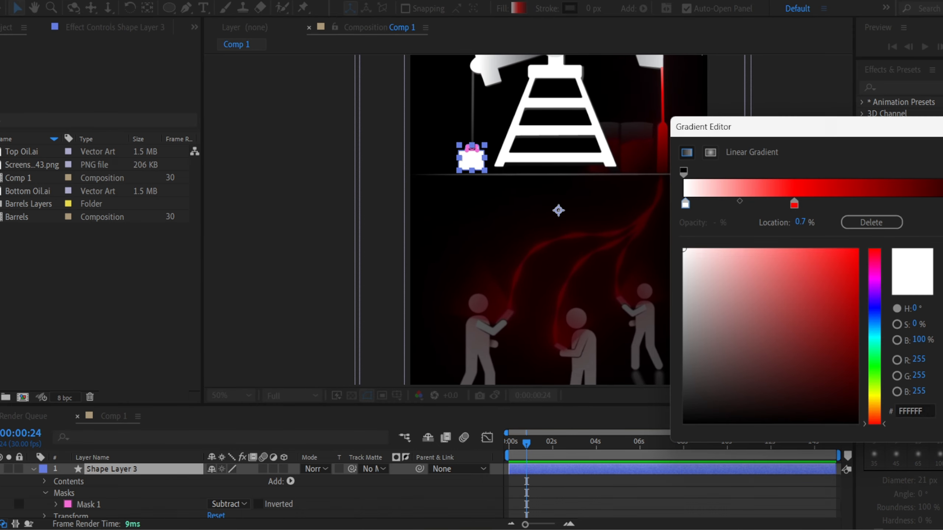
key("Return")
left_click_drag(559, 211, 452, 170)
left_click_drag(584, 211, 481, 147)
scroll(481, 148, "up", 4)
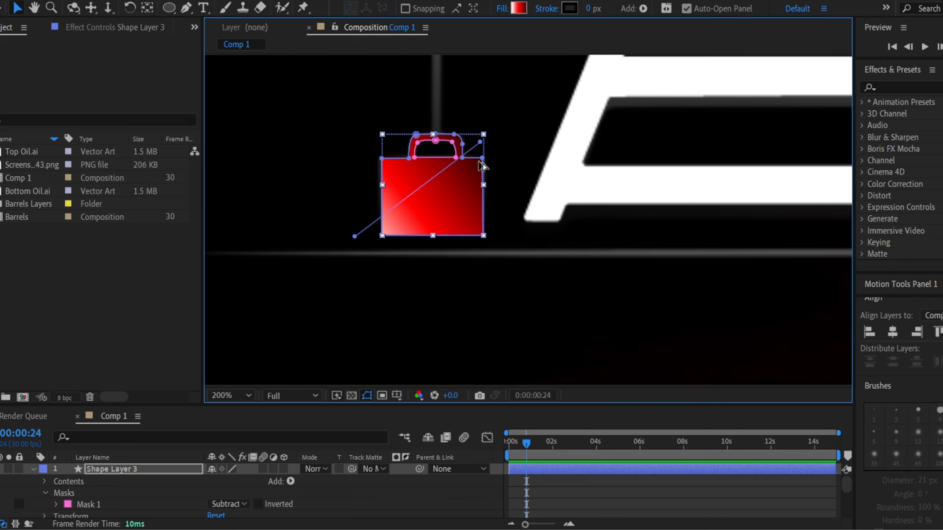
left_click_drag(479, 144, 432, 240)
left_click_drag(354, 236, 436, 120)
Set the counterweight's linear gradient to fade from white to black (000000), with the black stop at 85.4%.
left_click(520, 8)
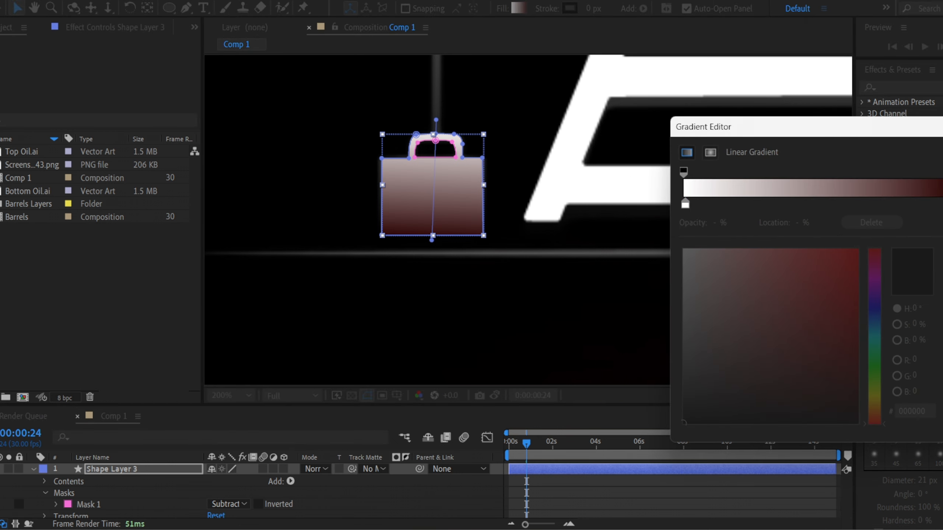
left_click_drag(942, 204, 918, 205)
left_click_drag(821, 401, 876, 427)
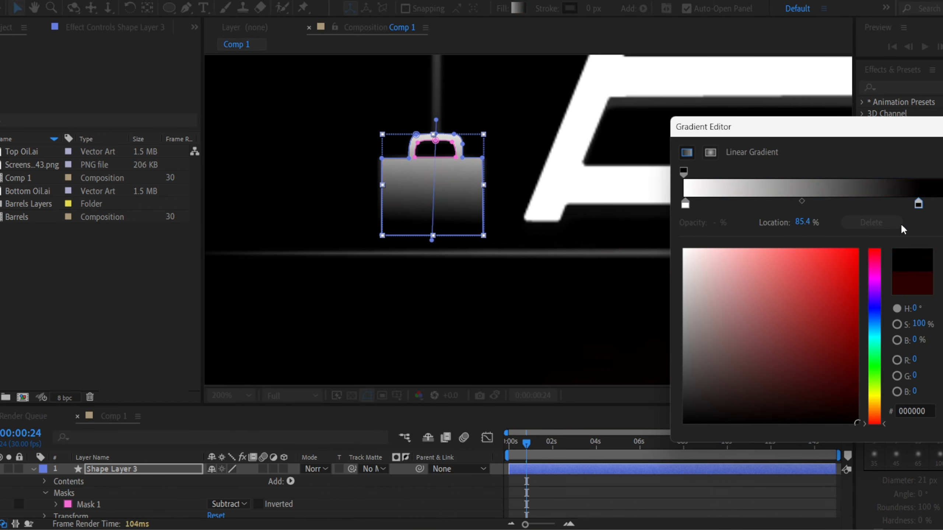
left_click(942, 151)
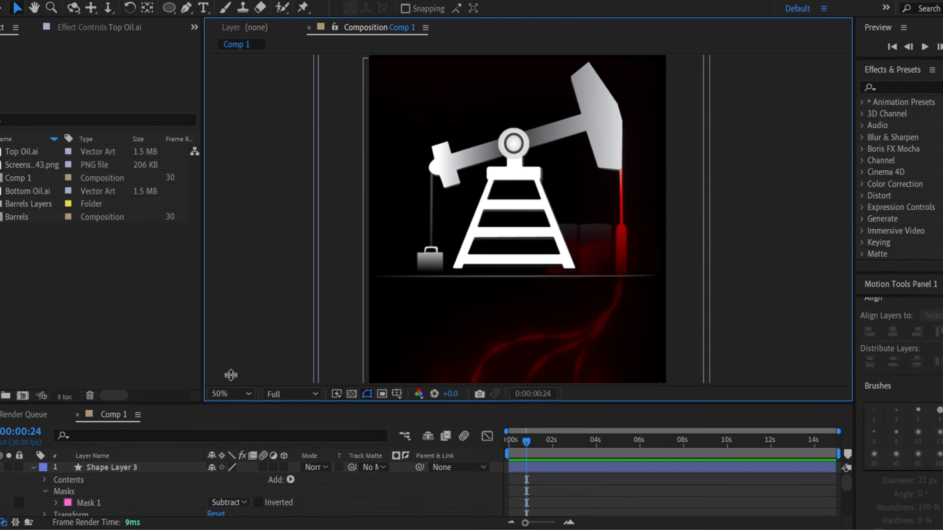
Hide the reference screenshot layer to check the rebuilt pump jack on its own, and show the reference again.
left_click_drag(218, 407, 218, 294)
scroll(109, 490, "down", 2)
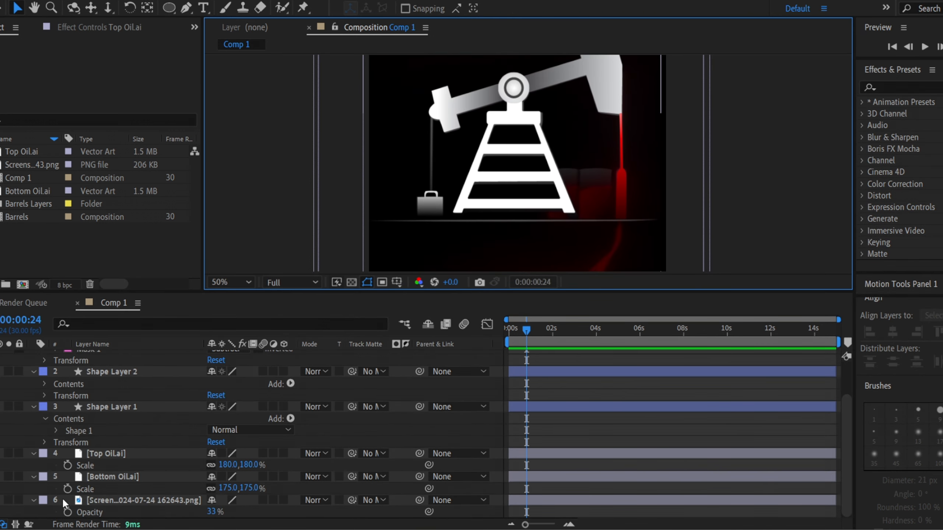
left_click(108, 502)
left_click(1, 500)
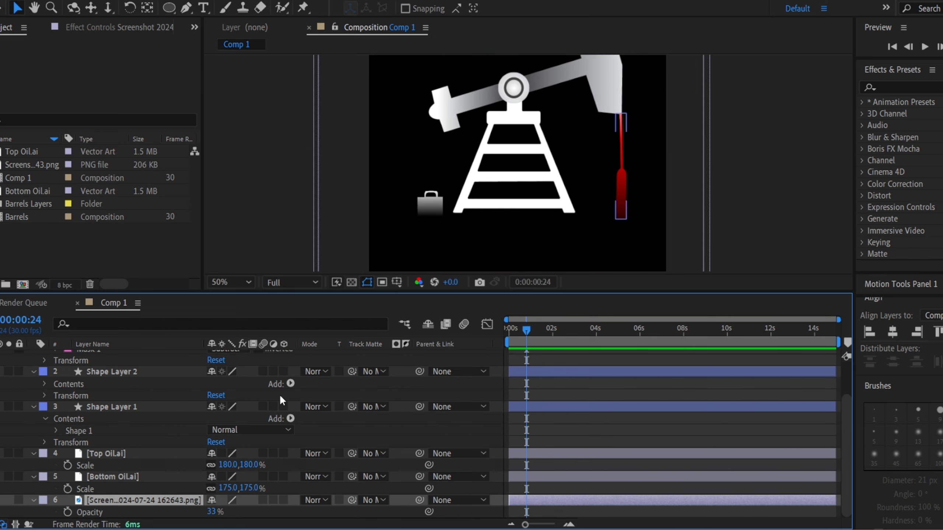
left_click(841, 172)
left_click_drag(584, 293, 585, 404)
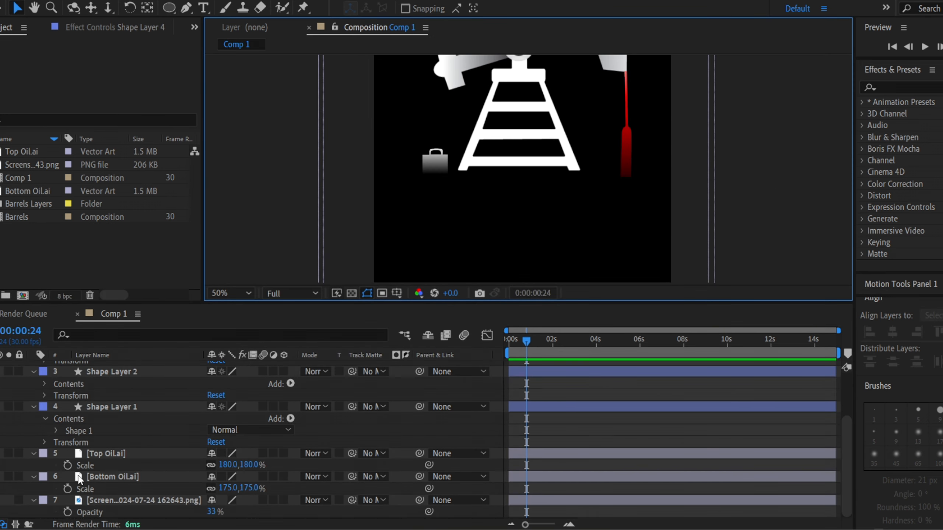
left_click(1, 500)
Draw a straight horizontal path on a new shape layer along the reference's ground line, spanning nearly its full width.
scroll(526, 177, "up", 1)
left_click(101, 500)
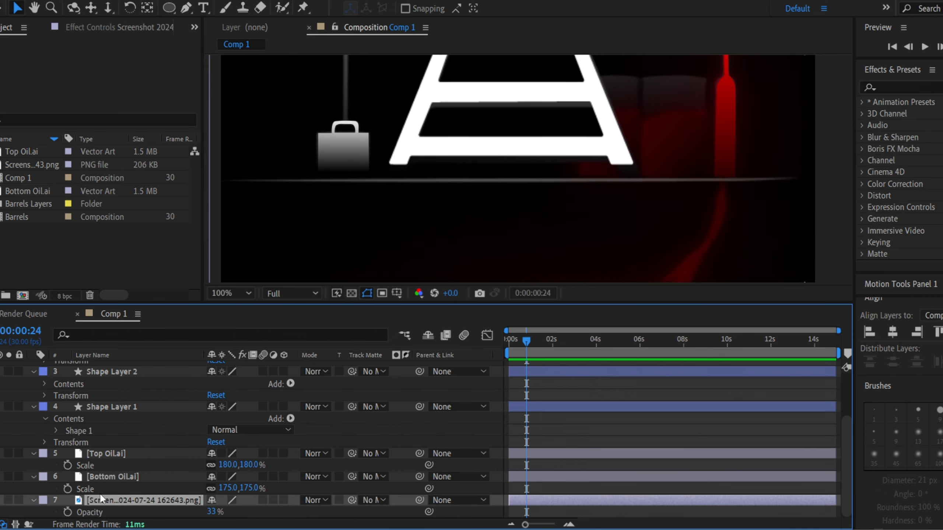
left_click(385, 187)
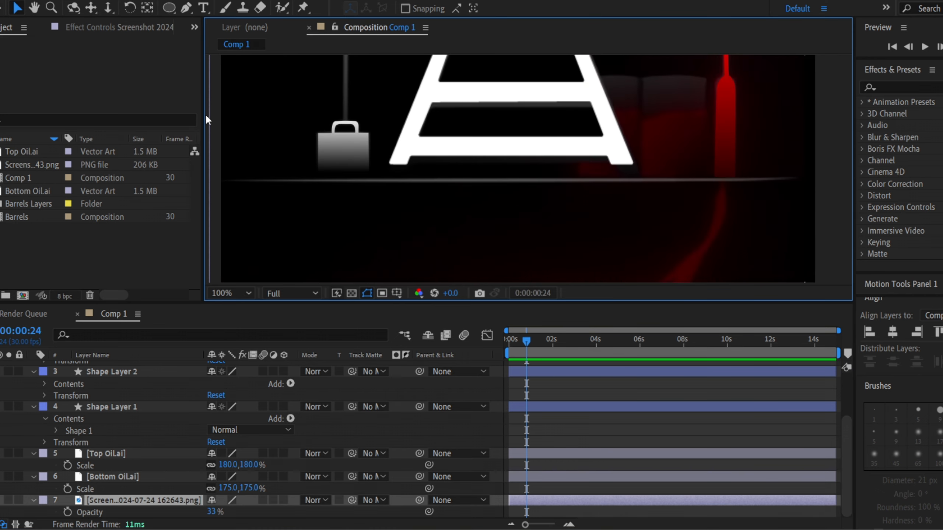
left_click(190, 9)
left_click(264, 180)
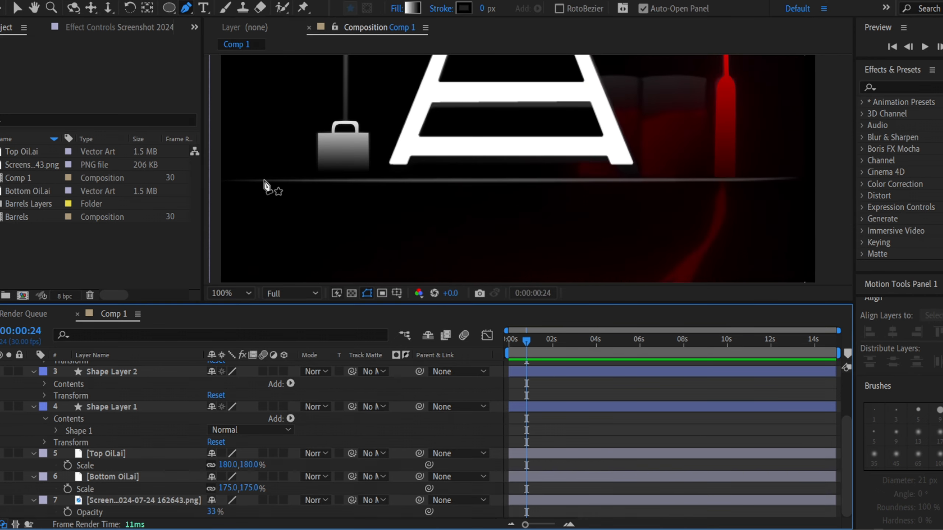
left_click_drag(599, 209, 459, 235)
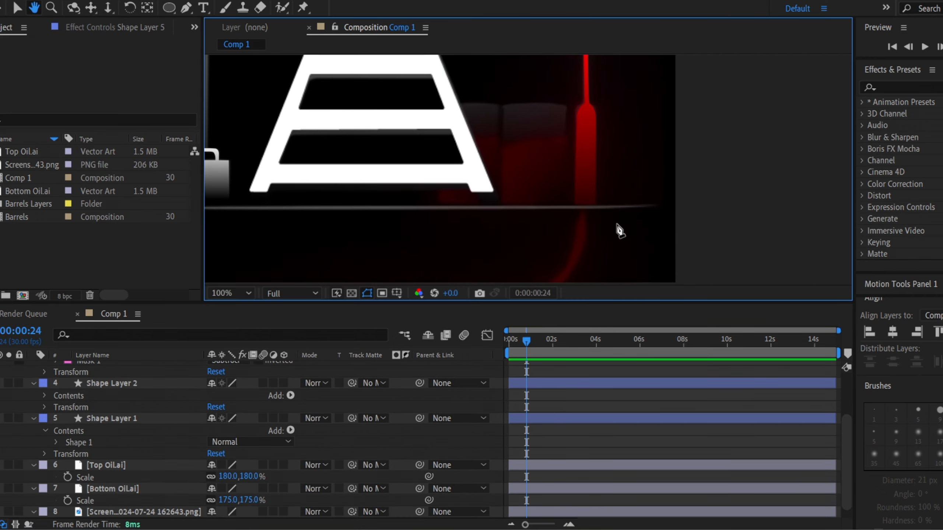
left_click(645, 209)
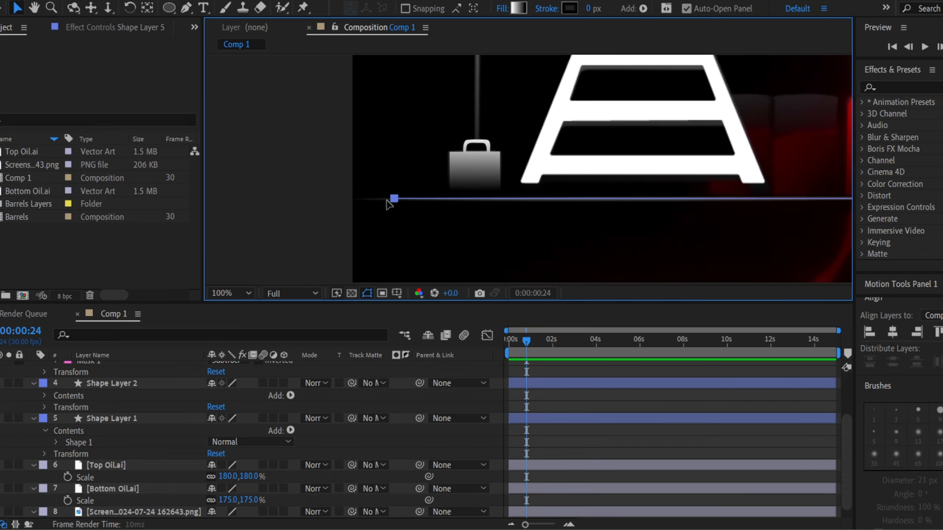
left_click_drag(392, 202, 375, 201)
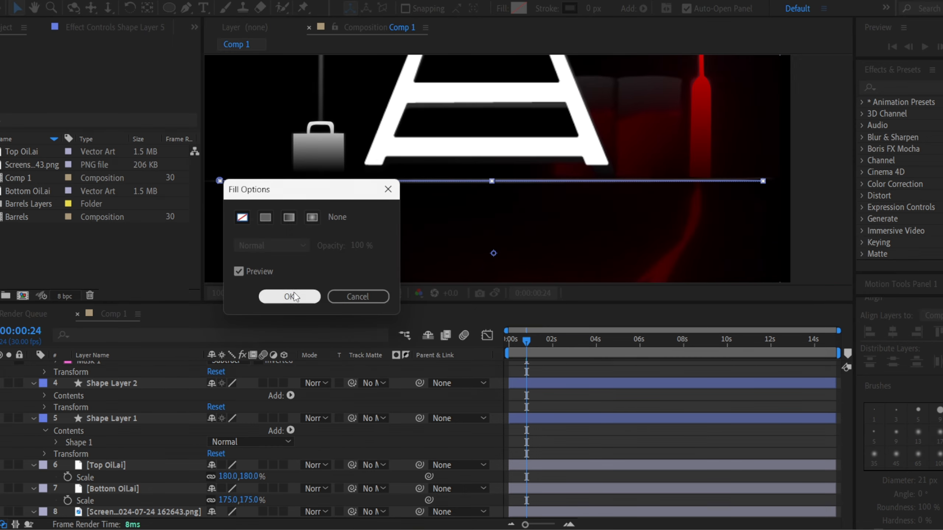
Set the ground line's fill to None and give it a white 12 px stroke.
left_click(292, 296)
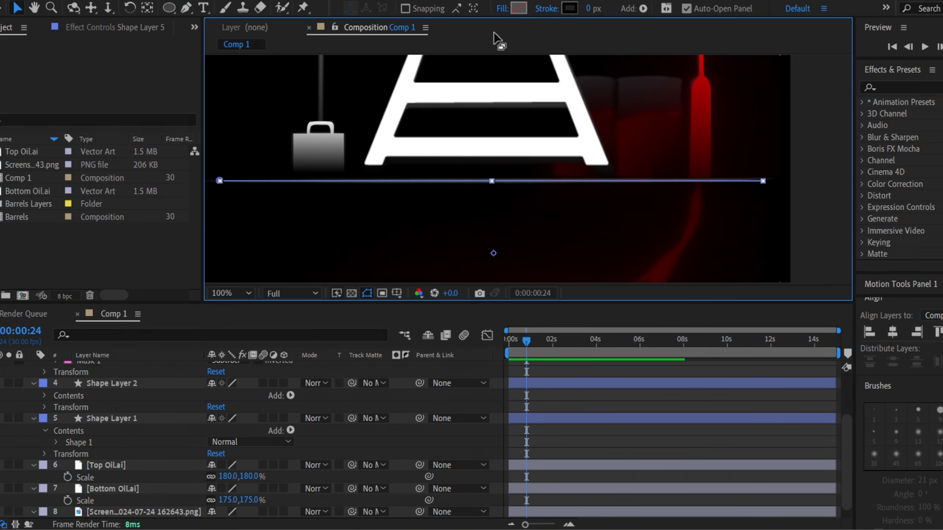
left_click(570, 8)
mouse_move(411, 318)
left_mouse_down()
mouse_move(337, 299)
mouse_move(330, 320)
left_mouse_up()
left_click(692, 312)
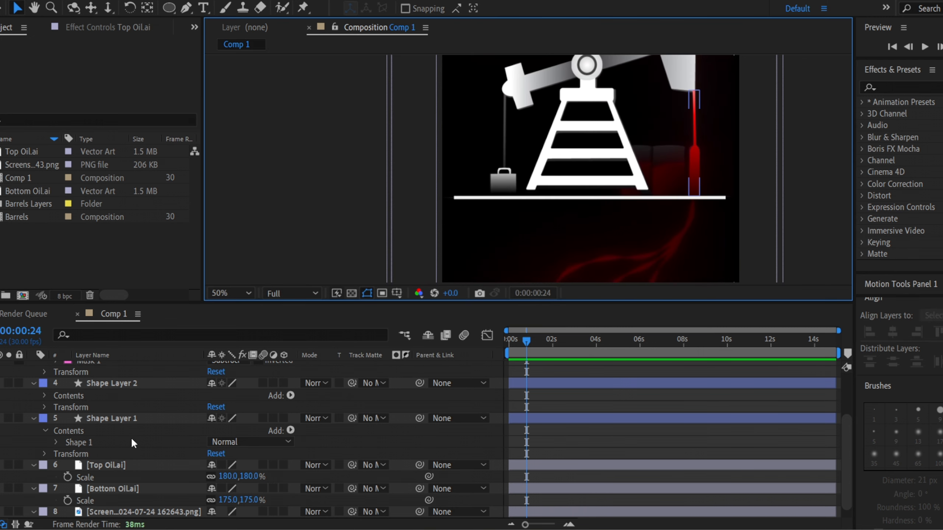
Taper the ground line's stroke on Shape Layer 5 with a start length of 47% and an end length of 50%.
scroll(129, 455, "up", 3)
left_click(178, 368)
left_click(32, 367)
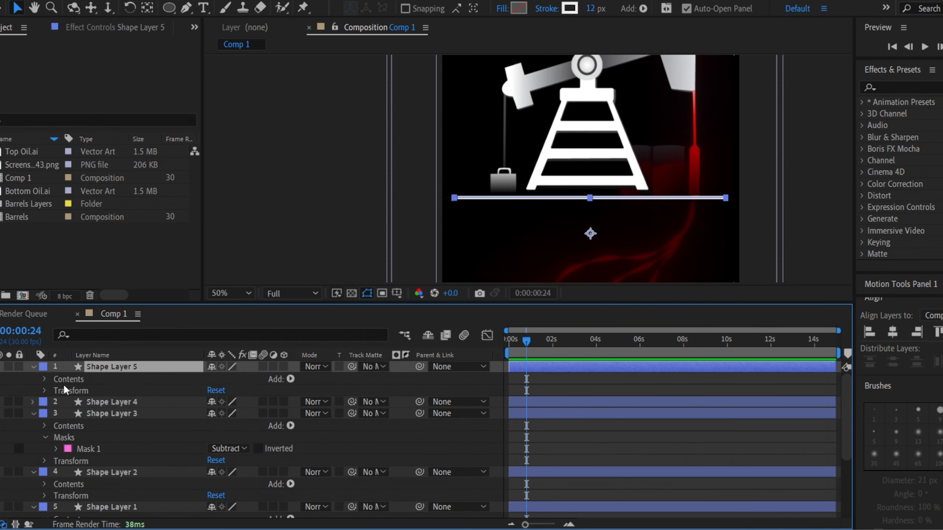
left_click(44, 379)
left_click(57, 390)
left_click(68, 413)
scroll(70, 409, "down", 1)
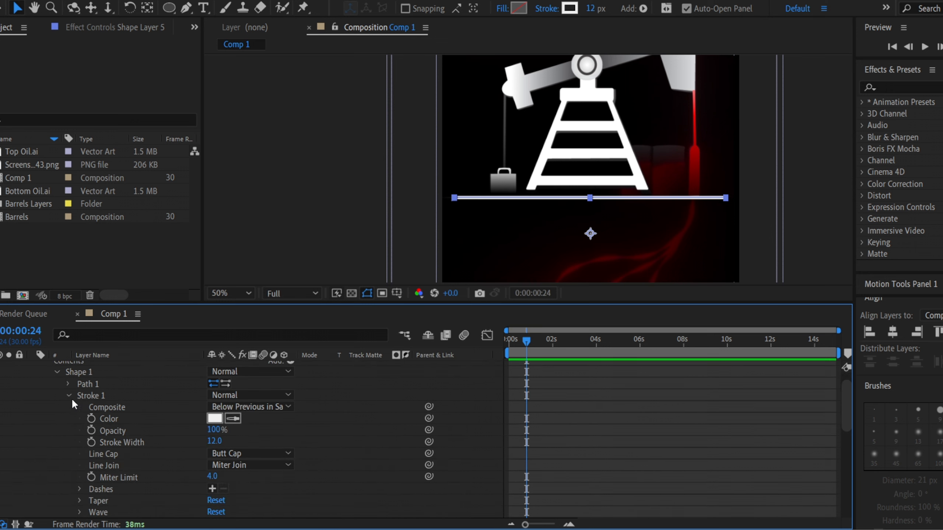
left_click(88, 396)
scroll(123, 427, "down", 4)
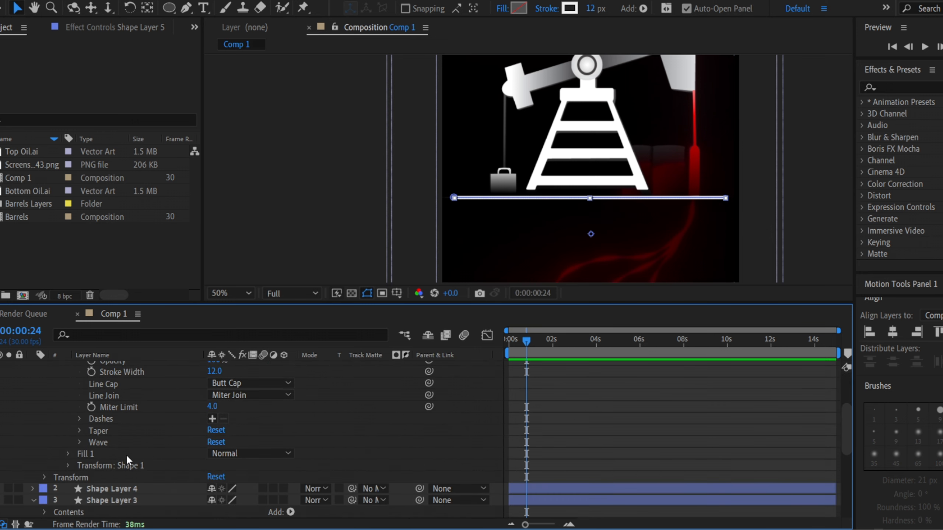
left_click(79, 430)
left_click_drag(213, 459, 272, 474)
left_click(274, 474)
scroll(590, 216, "up", 1)
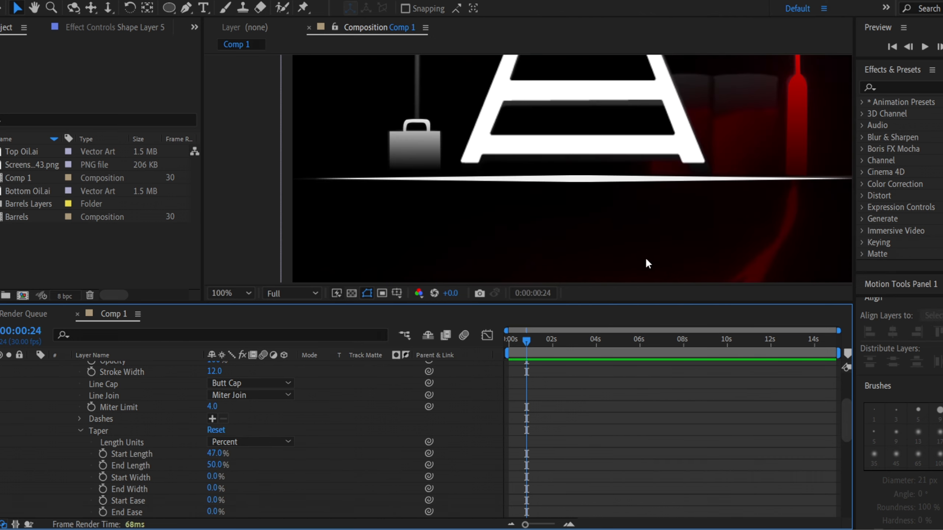
left_click_drag(631, 232, 577, 256)
scroll(591, 260, "down", 1)
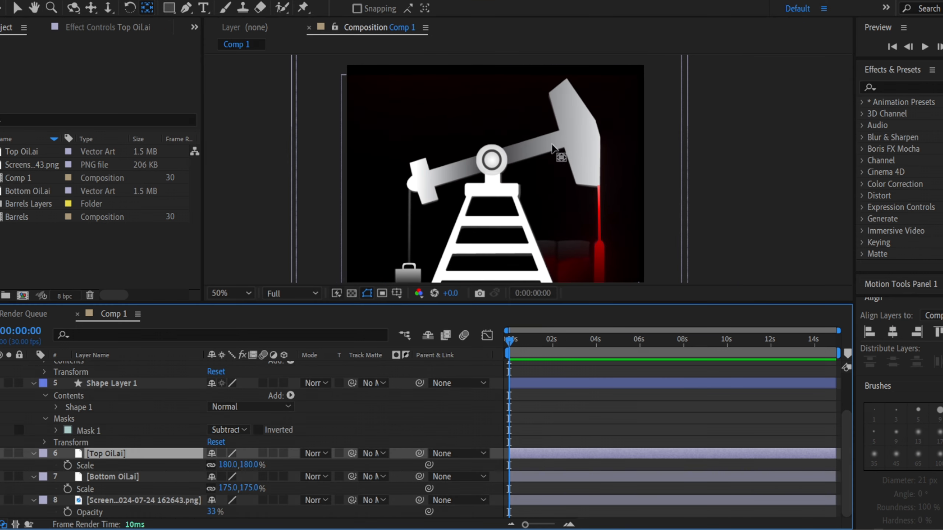
Move the anchor point of Top Oil.ai to the centre of the beam's round pivot.
key("h")
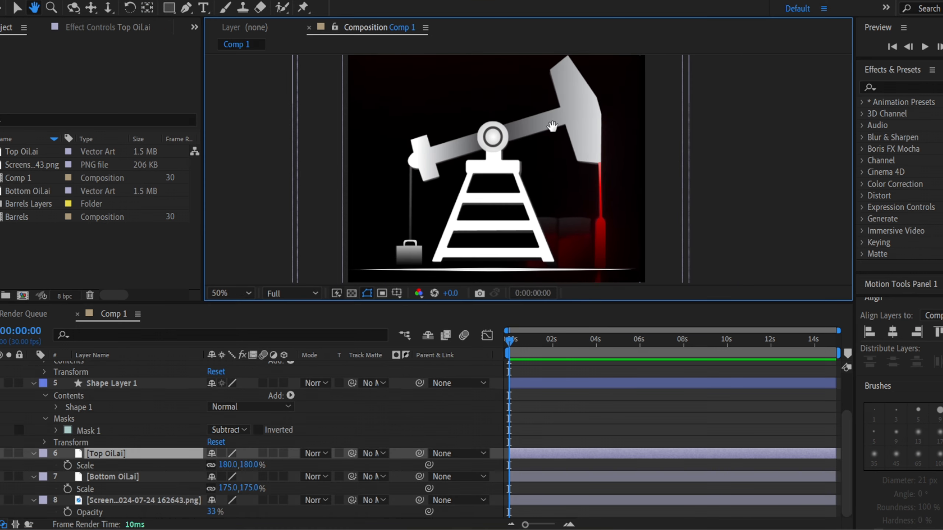
key("y")
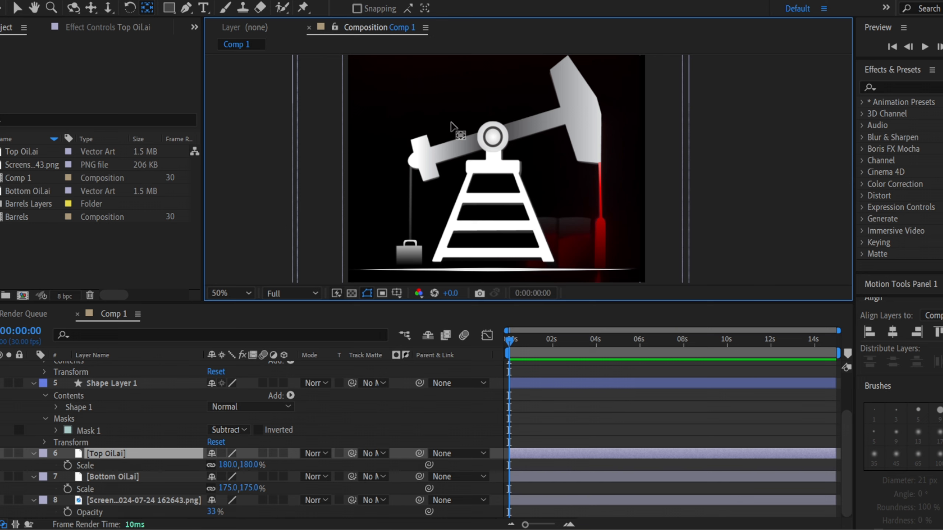
scroll(451, 122, "up", 1)
left_click_drag(581, 199, 572, 88)
scroll(569, 137, "down", 1)
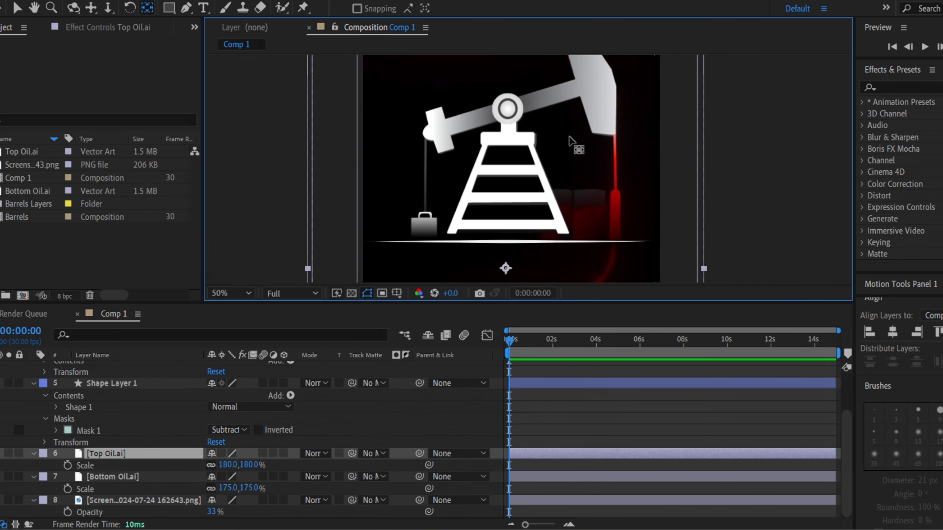
left_click_drag(505, 268, 510, 109)
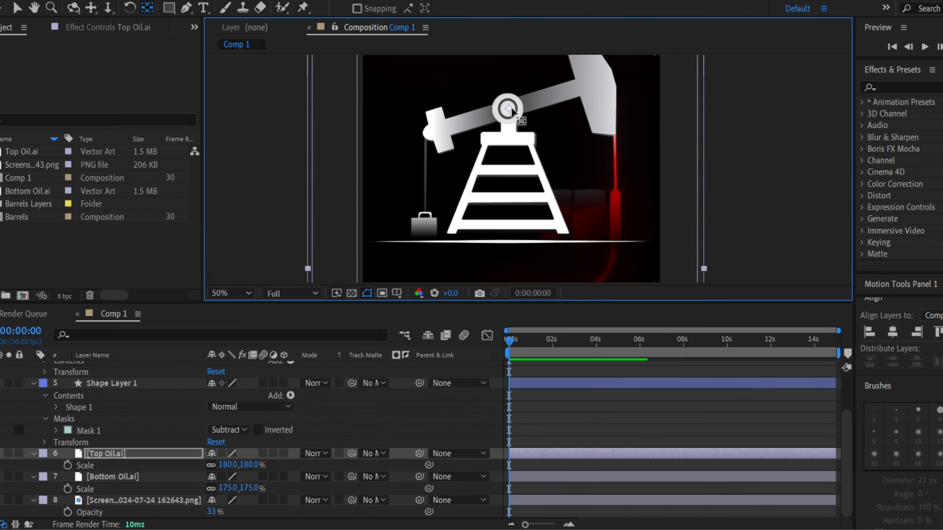
scroll(513, 108, "up", 2)
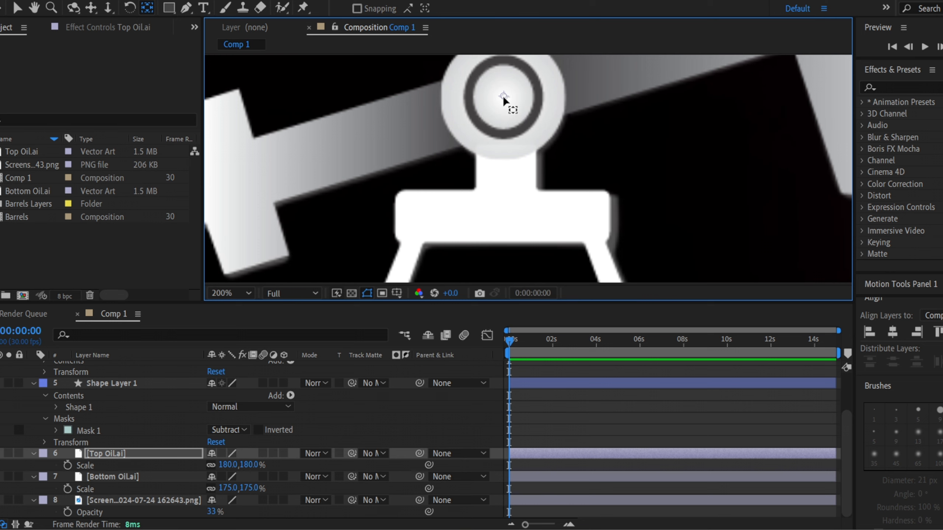
scroll(502, 96, "down", 2)
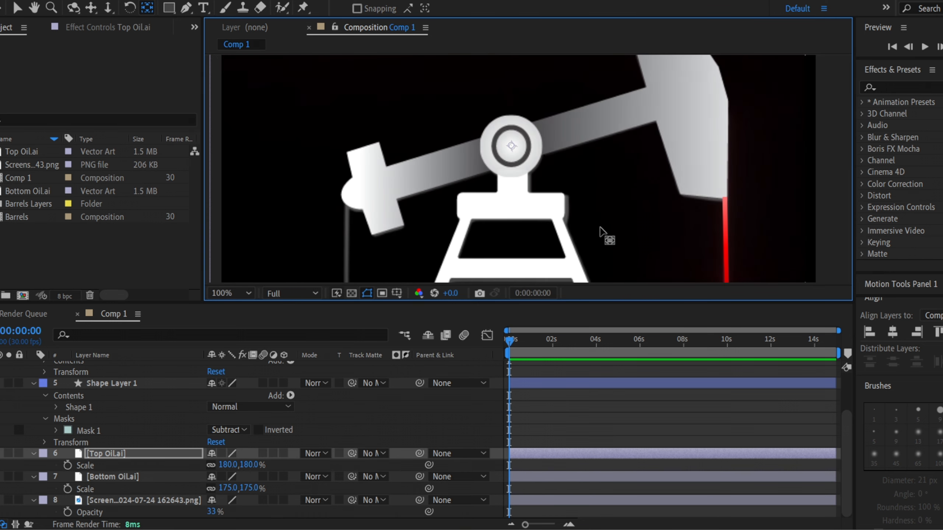
scroll(581, 148, "down", 2)
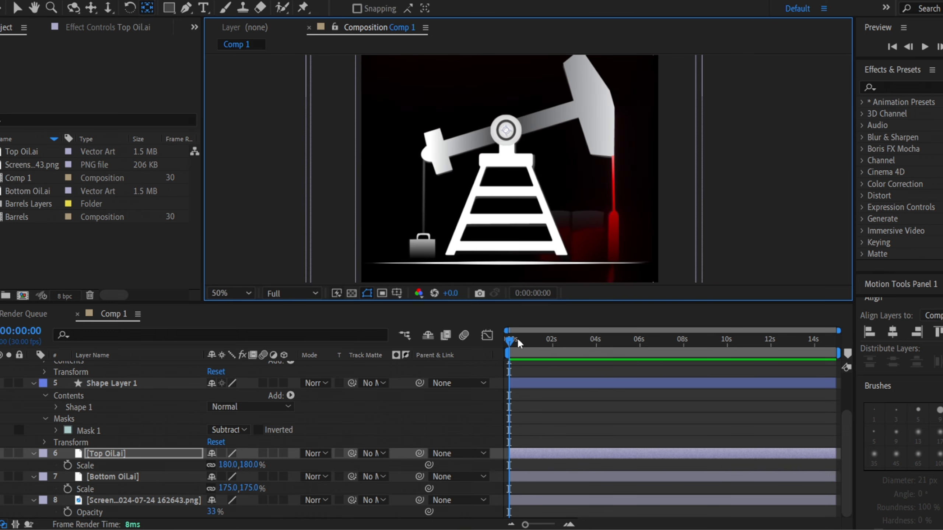
Add a Rotation keyframe of 0° to Top Oil.ai at 0:00:00:00.
left_click(130, 450)
key("r")
key("alt+shift+r")
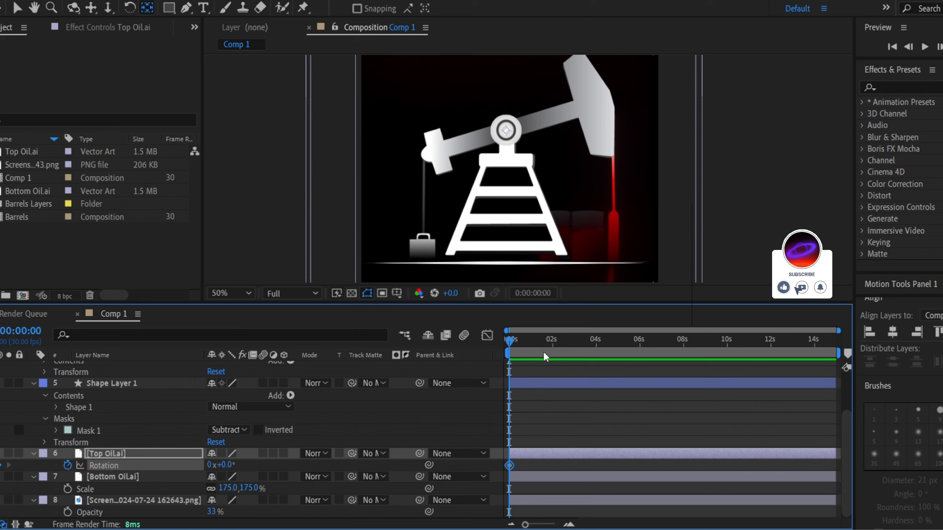
Set Top Oil.ai's Rotation to 14° at 0:00:00:29 to tilt the beam's head downward.
scroll(528, 345, "up", 2)
left_click(520, 343)
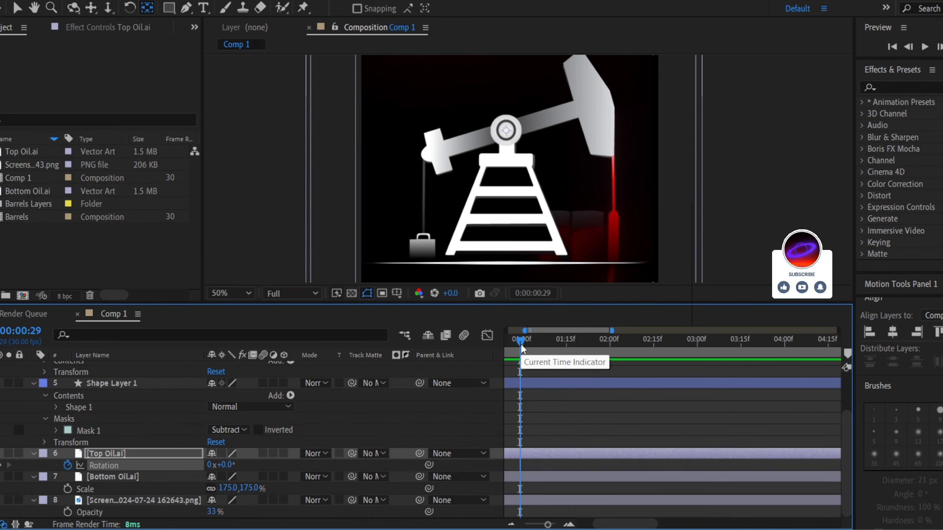
left_click_drag(513, 192, 551, 217)
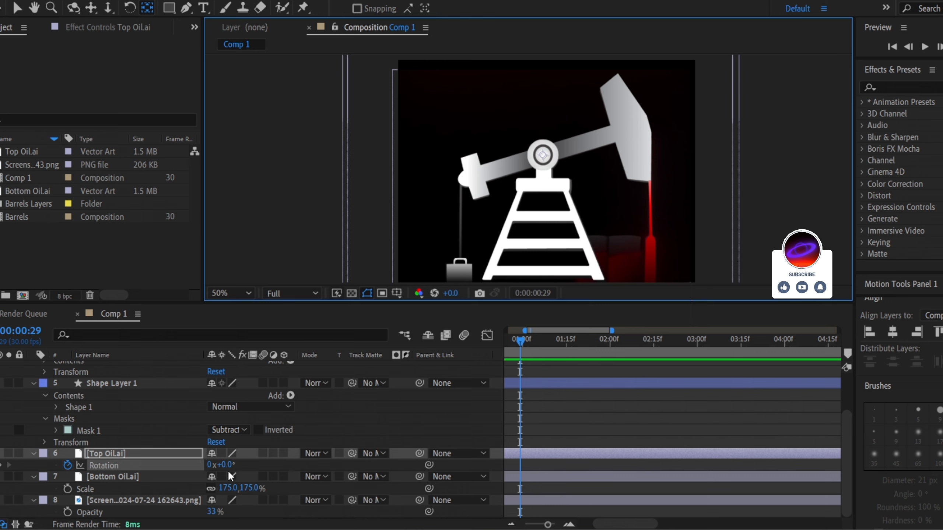
left_click_drag(225, 465, 237, 466)
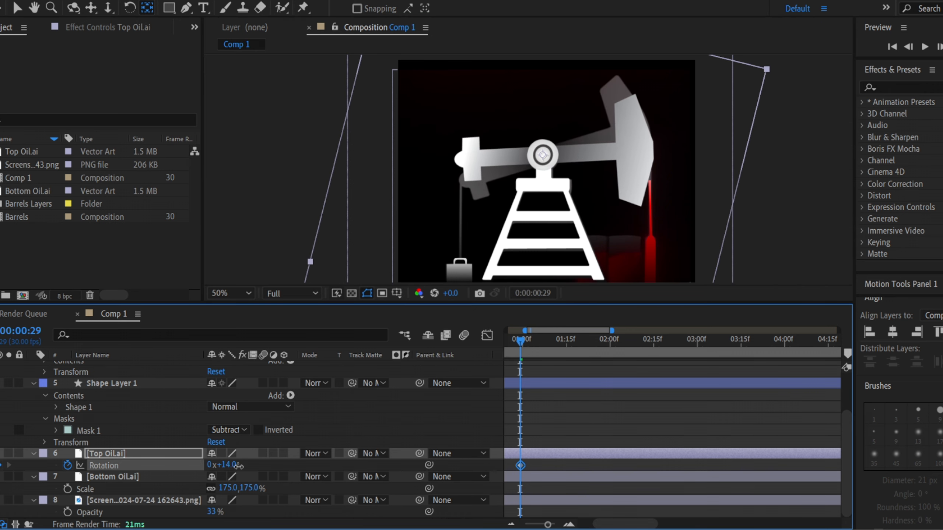
left_click_drag(533, 268, 532, 243)
Return Top Oil.ai's Rotation to 0° at 0:00:01:29 and keep the Comp 1 timeline in view.
left_click(567, 343)
key("minus")
left_click_drag(583, 343, 578, 344)
left_click_drag(631, 164, 640, 176)
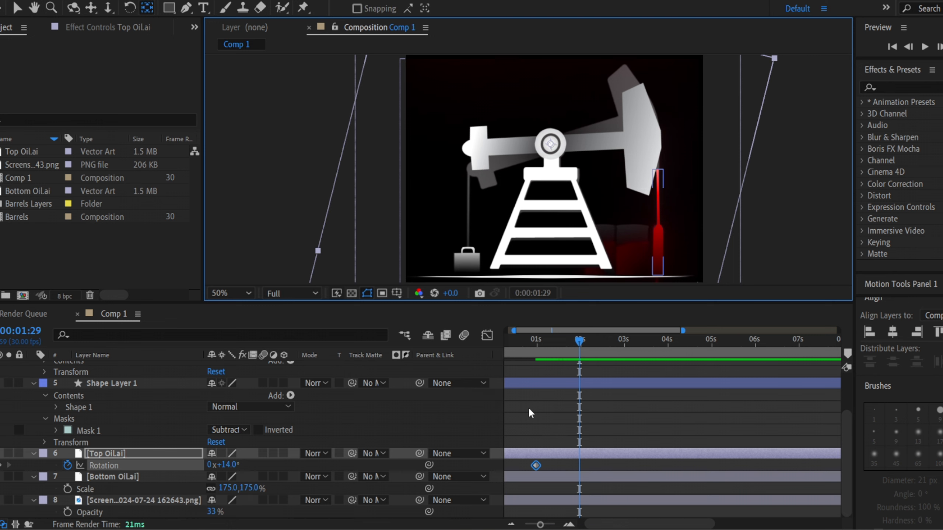
left_click_drag(562, 409, 580, 410)
left_click_drag(225, 467, 216, 467)
scroll(587, 320, "up", 1)
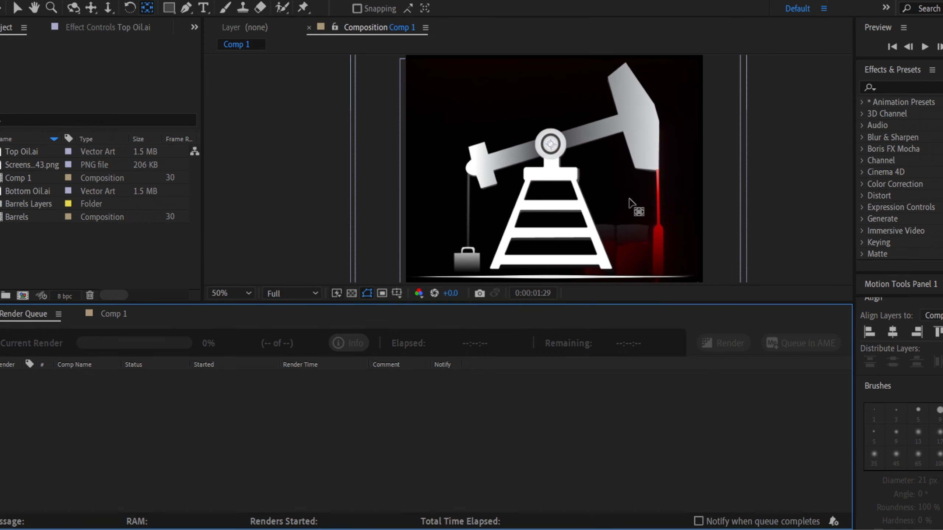
left_click(114, 314)
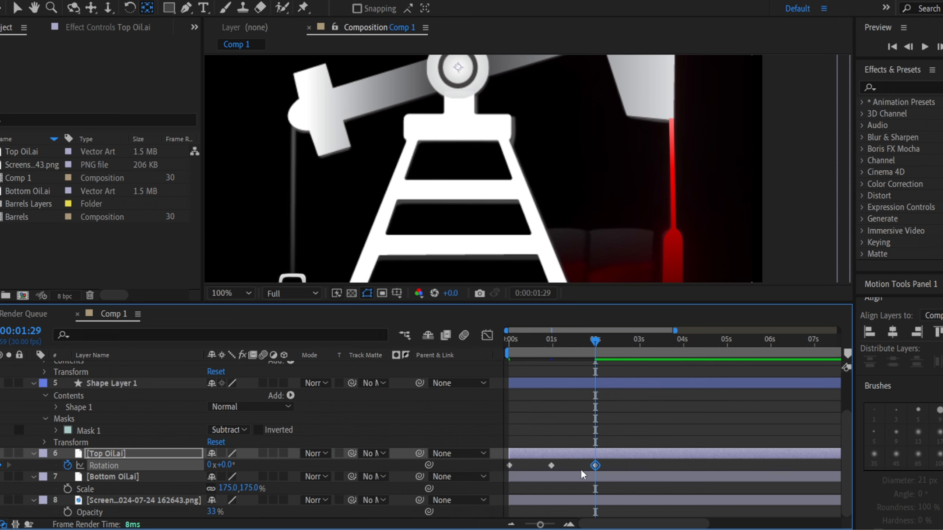
Set Top Oil.ai's Rotation keyframe at 0:00:00:29 to 6°.
left_click(552, 466)
left_click_drag(596, 341, 553, 339)
key("comma")
key("Page_Down")
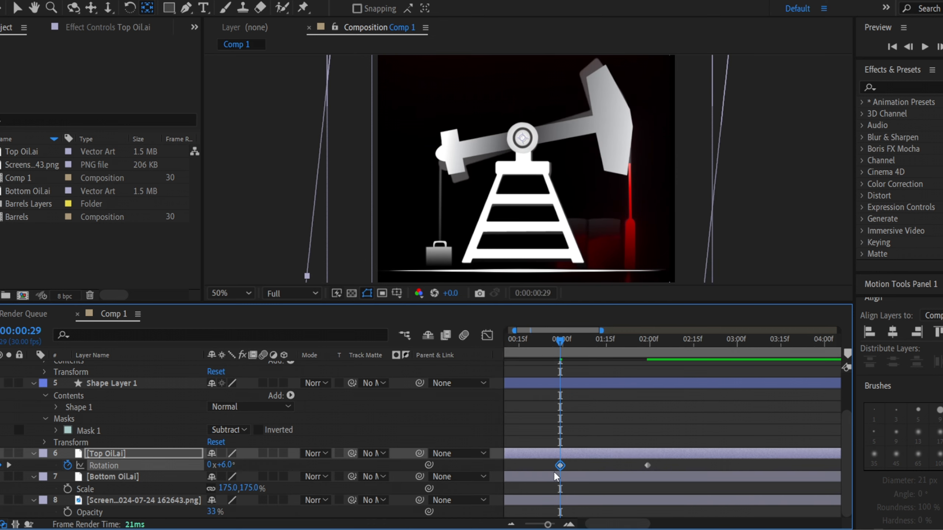
Set Top Oil.ai's Rotation keyframe at 0:00:01:29 to -7° so the beam's head rises.
key("minus")
left_click_drag(557, 338, 596, 343)
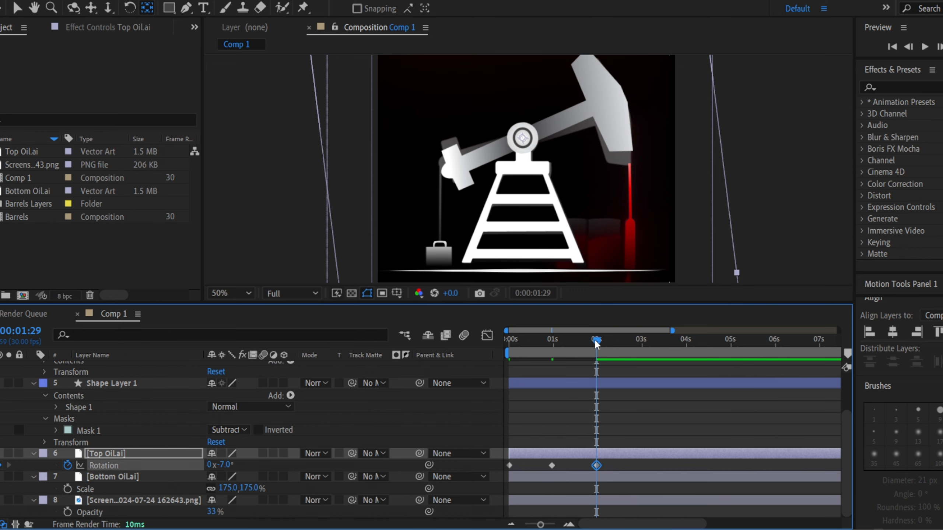
scroll(611, 260, "up", 2)
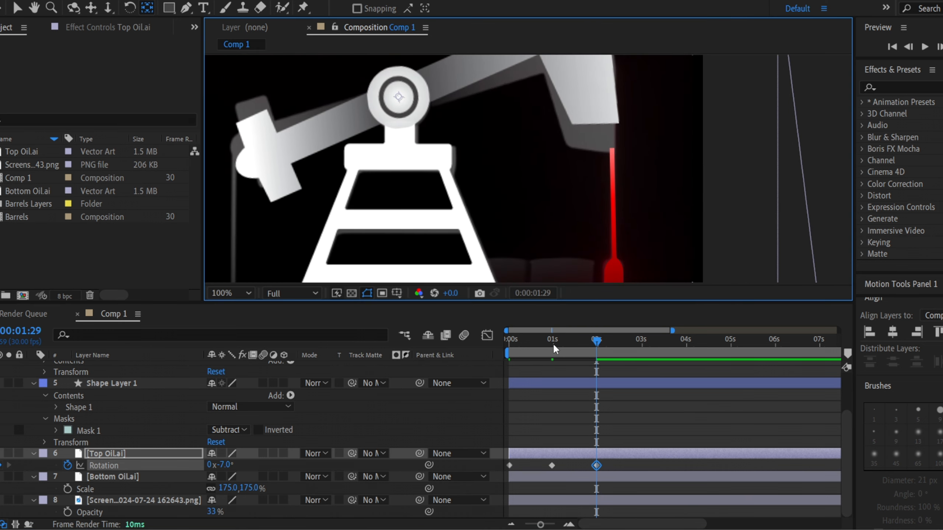
Repeat Top Oil.ai's alternating Rotation keyframes at one-second intervals from 0:00:03:00 to about 0:00:07:00.
left_click(552, 343)
left_click_drag(551, 343, 642, 339)
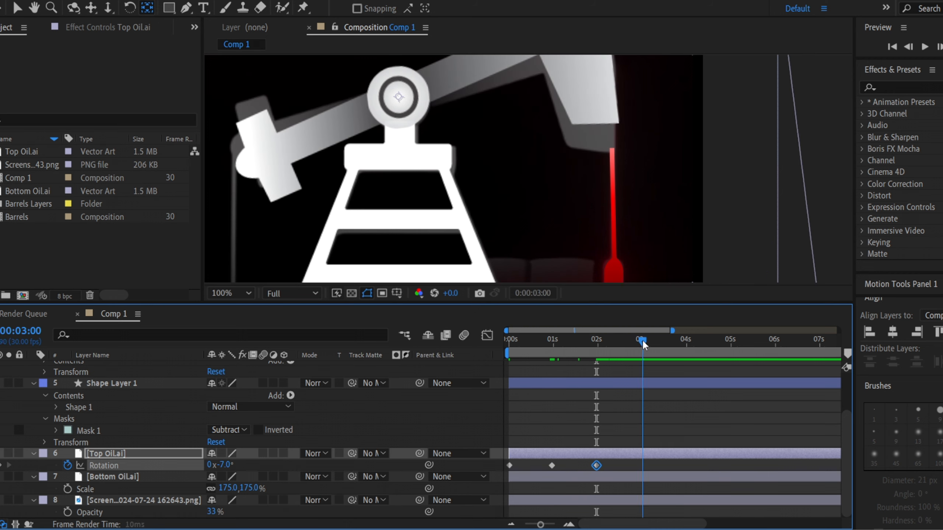
key("ctrl+v")
left_click(687, 344)
key("ctrl+v")
left_click(729, 339)
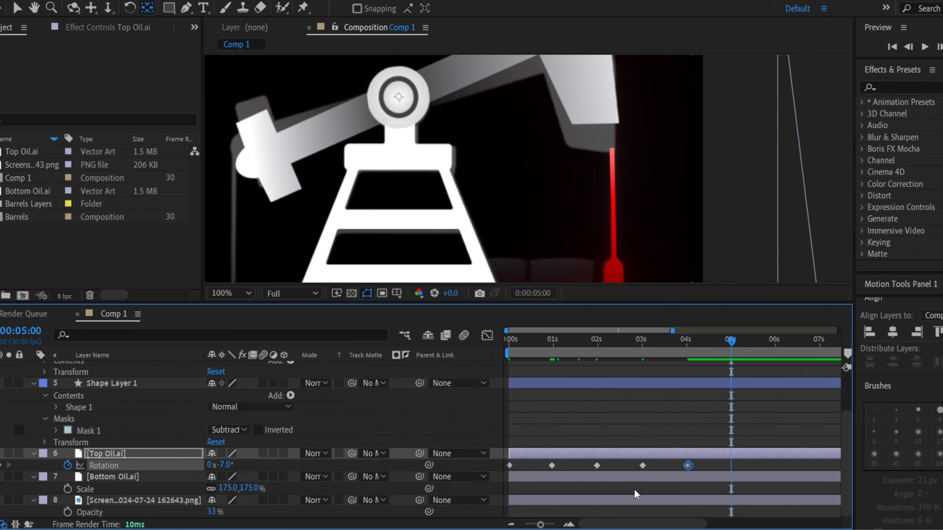
key("ctrl+c")
key("ctrl+v")
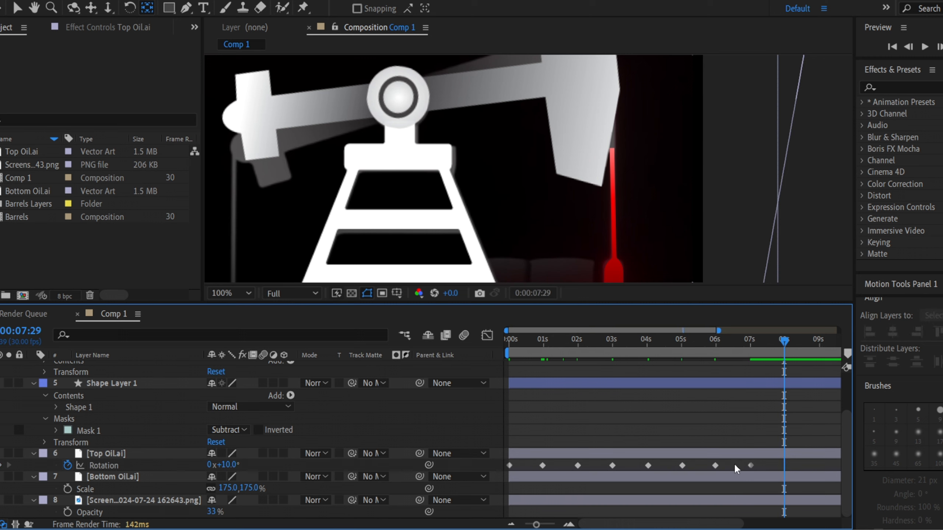
Copy Top Oil.ai's six Rotation keyframes between 1 and 6 seconds and paste them at 0:00:07:29.
left_click_drag(733, 463, 531, 468)
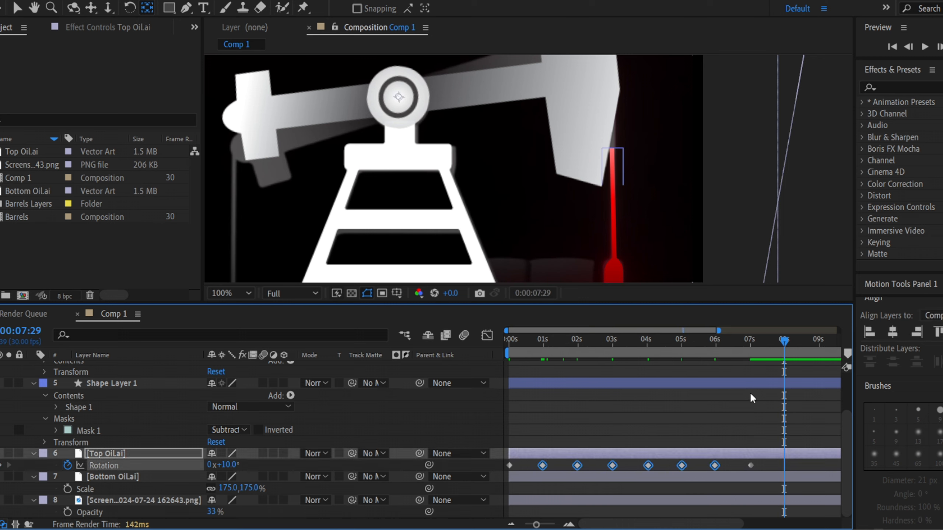
key("ctrl+v")
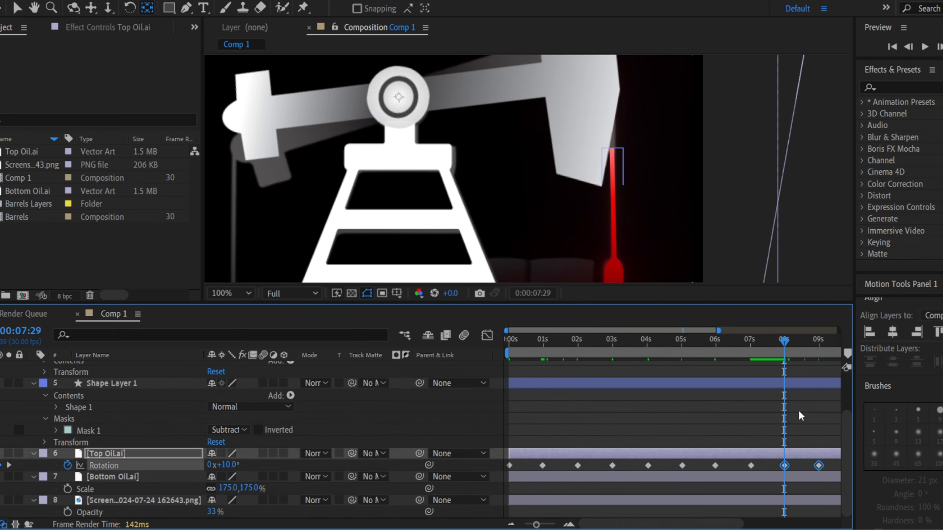
key("Page_Down")
Delete Top Oil.ai's duplicate Rotation keyframe at about 0:00:08:00 and move the following keyframes earlier to close the gap.
scroll(796, 458, "up", 1)
left_click(783, 464)
left_click(773, 466)
key("Delete")
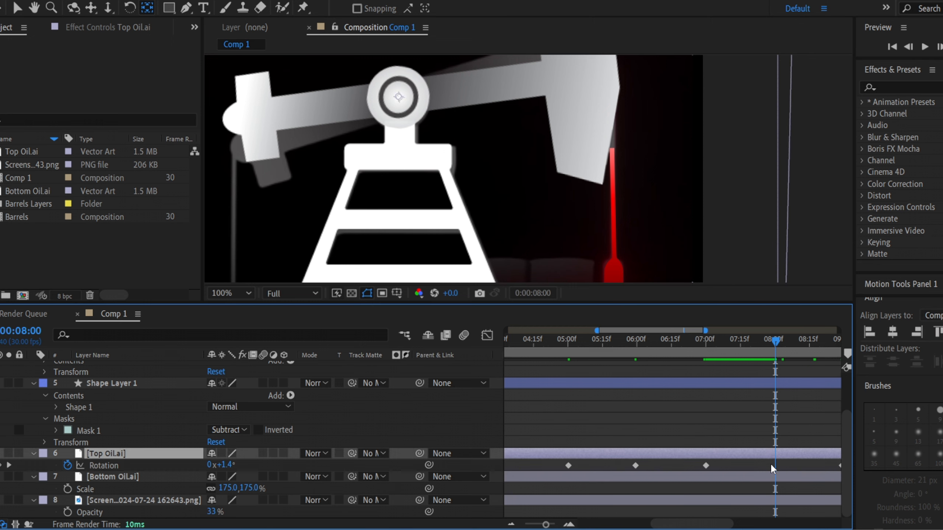
scroll(788, 461, "down", 5)
left_click_drag(802, 467, 678, 467)
scroll(683, 466, "up", 6)
scroll(678, 467, "down", 6)
left_click_drag(840, 352, 734, 345)
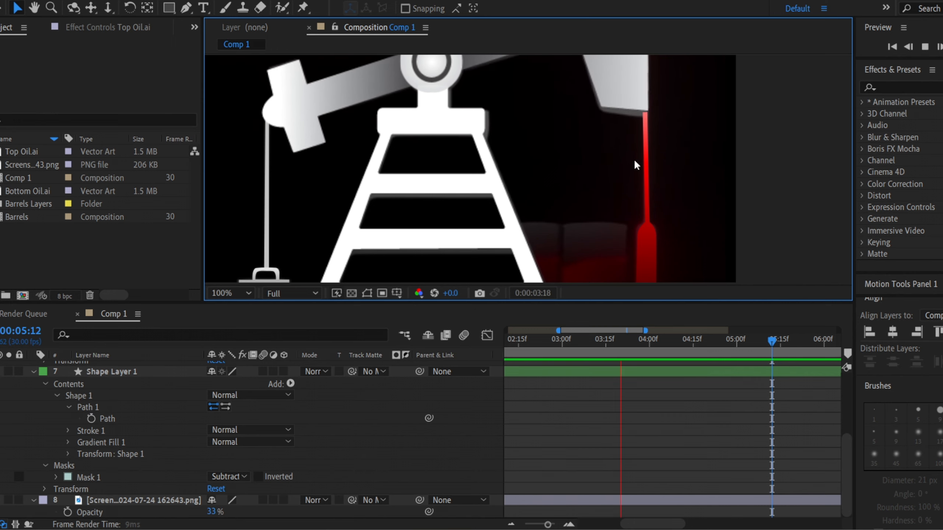
Stop the preview and add a Path keyframe to Shape Layer 1's red stream at 0:00:00:00.
key("space")
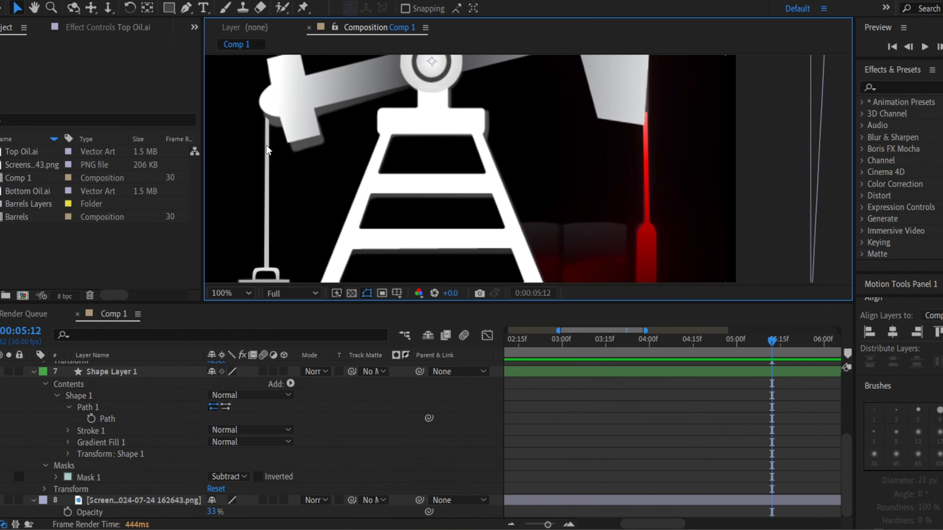
left_click(0, 372)
left_click(1, 371)
left_click(644, 259)
key("Home")
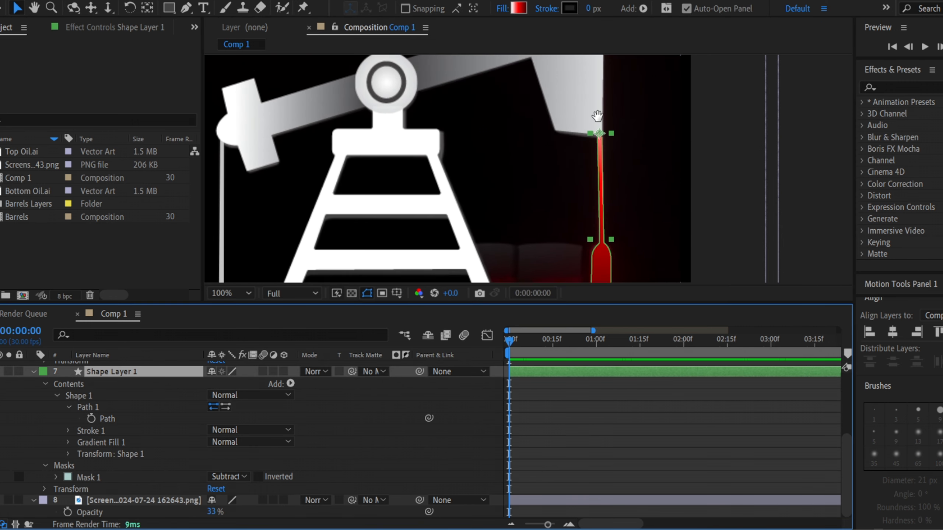
left_click_drag(597, 116, 598, 175)
scroll(608, 125, "down", 1)
scroll(560, 160, "up", 1)
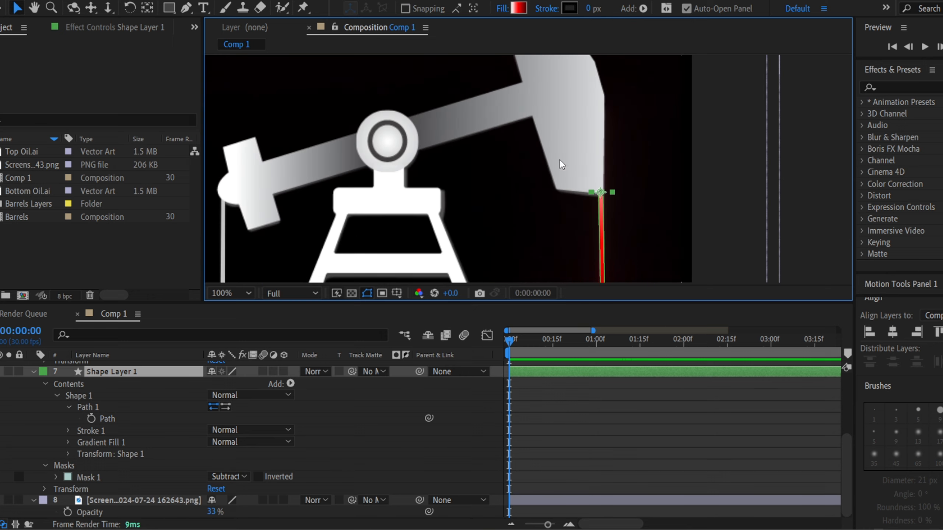
scroll(599, 192, "down", 1)
scroll(585, 166, "up", 1)
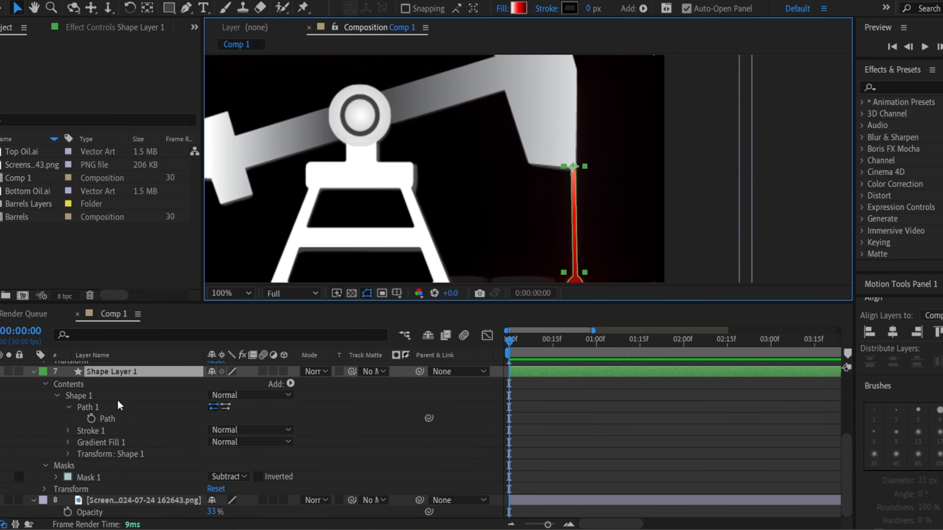
scroll(117, 399, "up", 2)
left_click(149, 442)
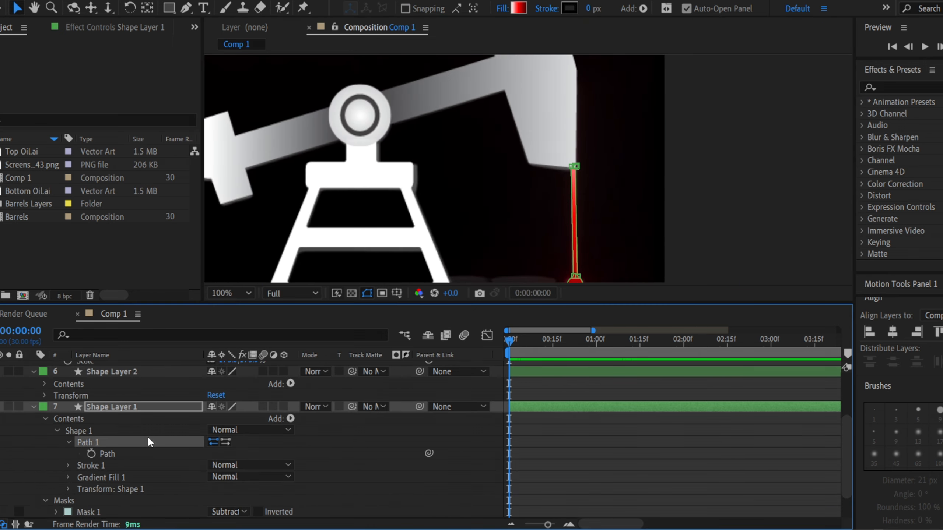
left_click(91, 454)
Raise the two top points of Shape Layer 1's red path behind the beam's head at 0:00:00:00.
scroll(574, 170, "up", 3)
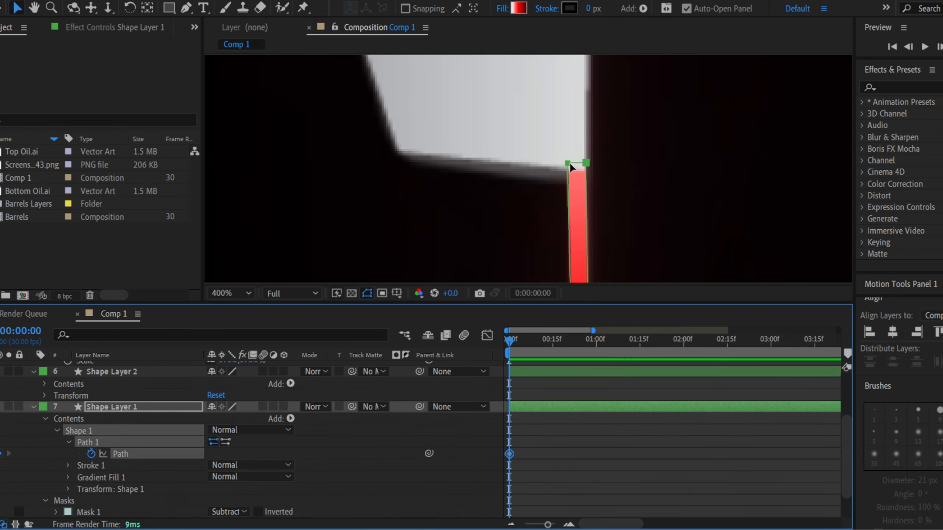
left_click(585, 163)
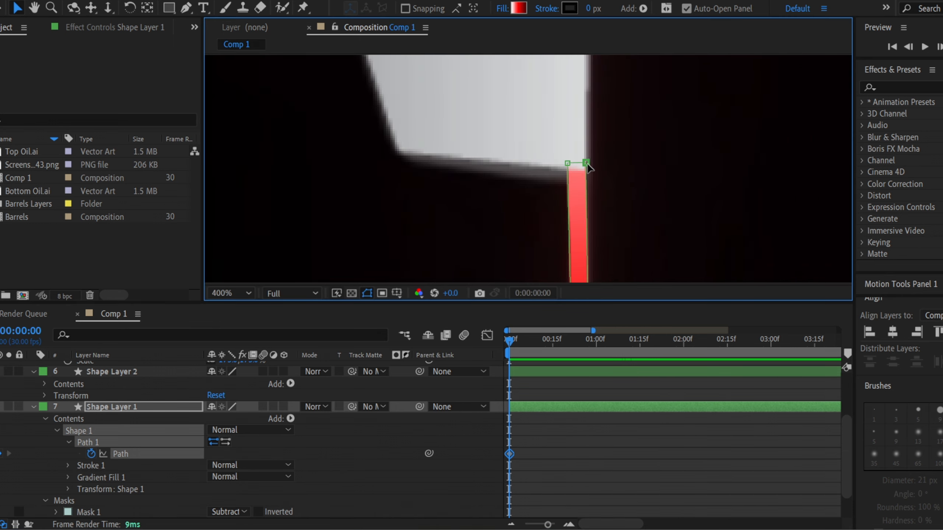
left_click(568, 164)
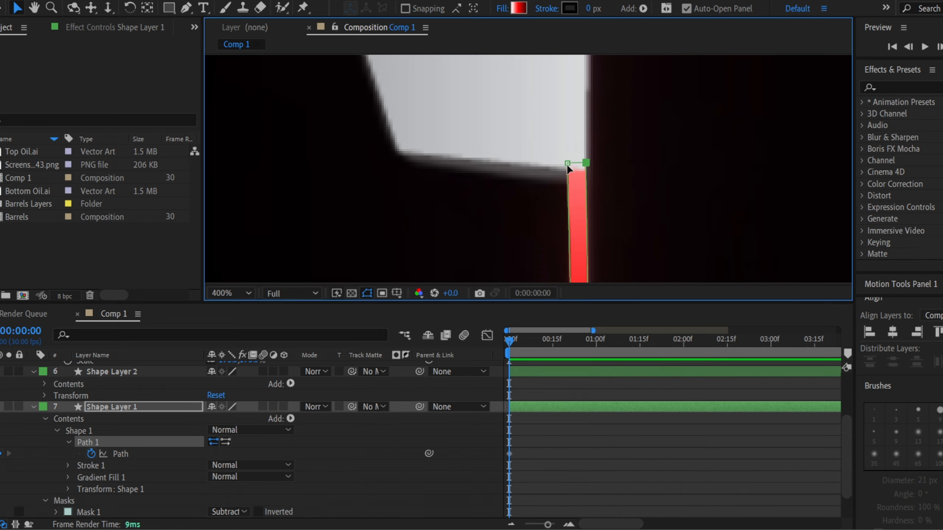
scroll(574, 166, "down", 2)
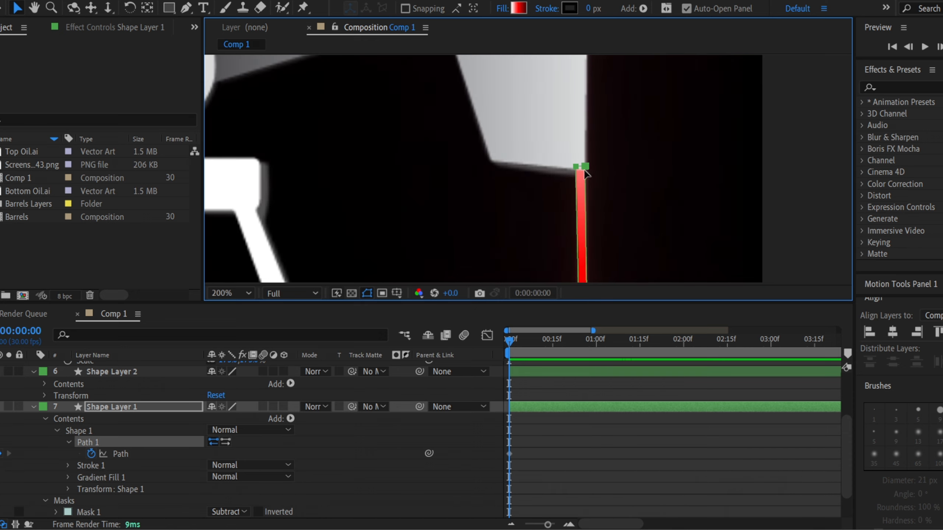
left_click_drag(628, 122, 617, 207)
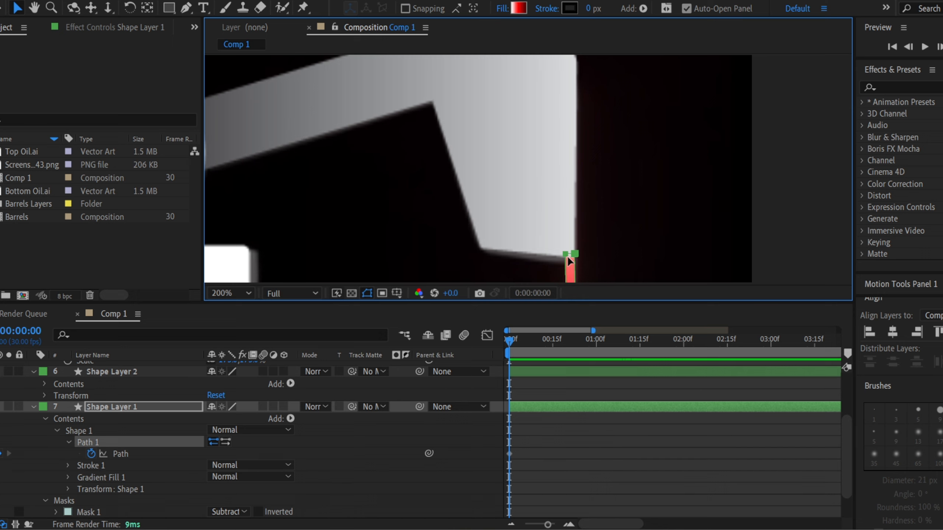
left_click_drag(572, 257, 574, 84)
scroll(529, 231, "down", 1)
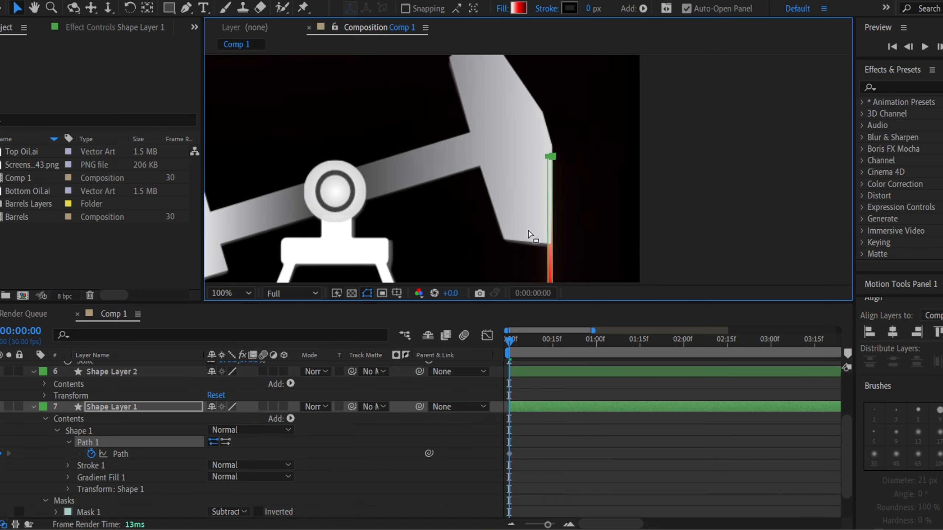
mouse_move(590, 236)
left_mouse_down()
mouse_move(617, 128)
mouse_move(594, 192)
mouse_move(606, 93)
mouse_move(587, 257)
mouse_move(590, 195)
left_mouse_up()
key("v")
scroll(574, 403, "down", 1)
Shift the red path's top points down and inward behind the beam's head at 0:00:01:00.
left_click(558, 340)
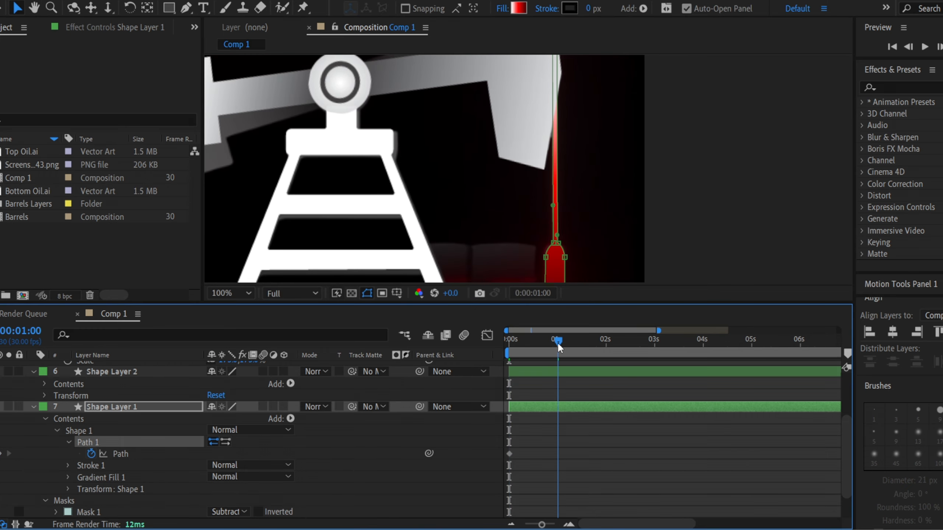
left_click_drag(584, 122, 580, 182)
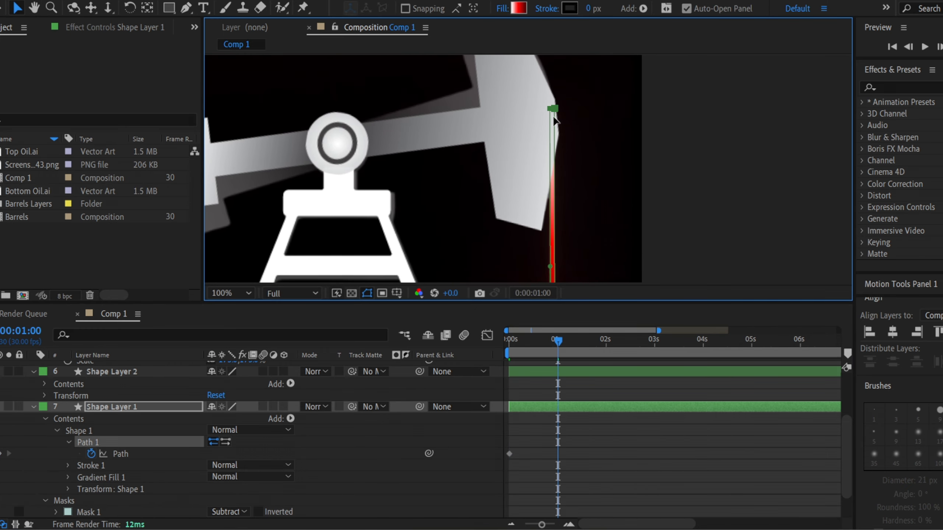
scroll(554, 119, "up", 1)
left_click_drag(549, 103, 541, 139)
mouse_move(608, 234)
left_mouse_down()
mouse_move(623, 86)
mouse_move(611, 98)
mouse_move(607, 240)
left_mouse_up()
Raise the red path's top points higher behind the beam's head at 0:00:02:00.
left_click(605, 339)
left_click_drag(586, 123, 583, 170)
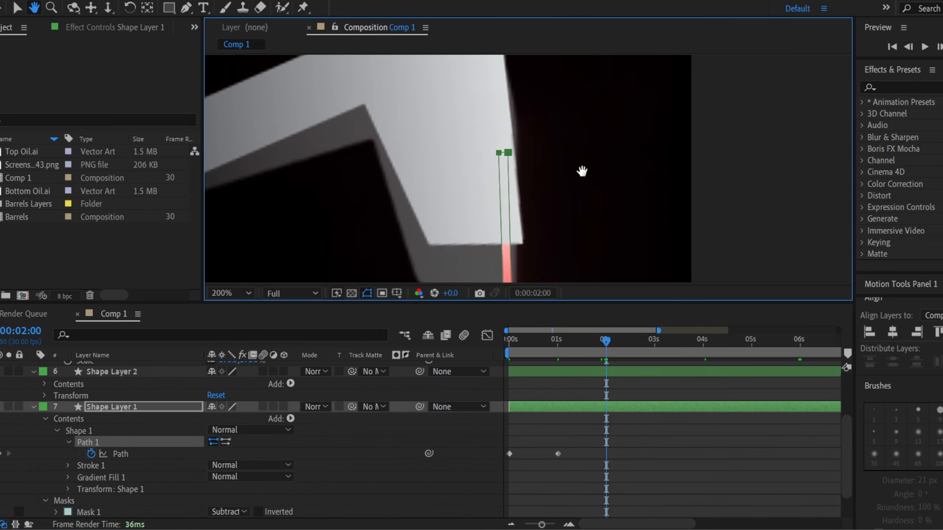
left_click_drag(564, 95, 542, 160)
key("v")
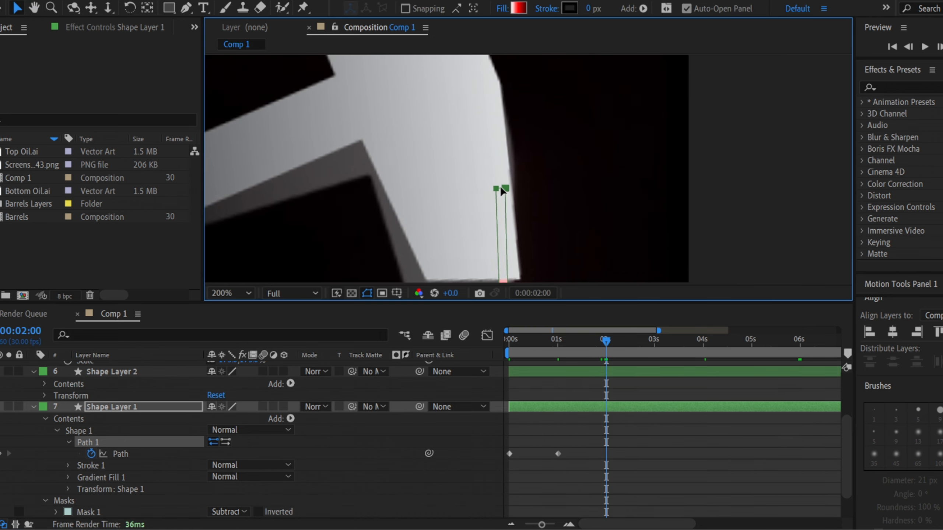
left_click_drag(501, 188, 505, 127)
Scrub back to 0:00:00:20 and examine the red stream from the beam's head down to the ground line.
left_click_drag(587, 222, 605, 116)
left_click_drag(610, 215, 624, 121)
scroll(621, 163, "down", 2)
left_click_drag(605, 341, 543, 341)
scroll(537, 214, "up", 2)
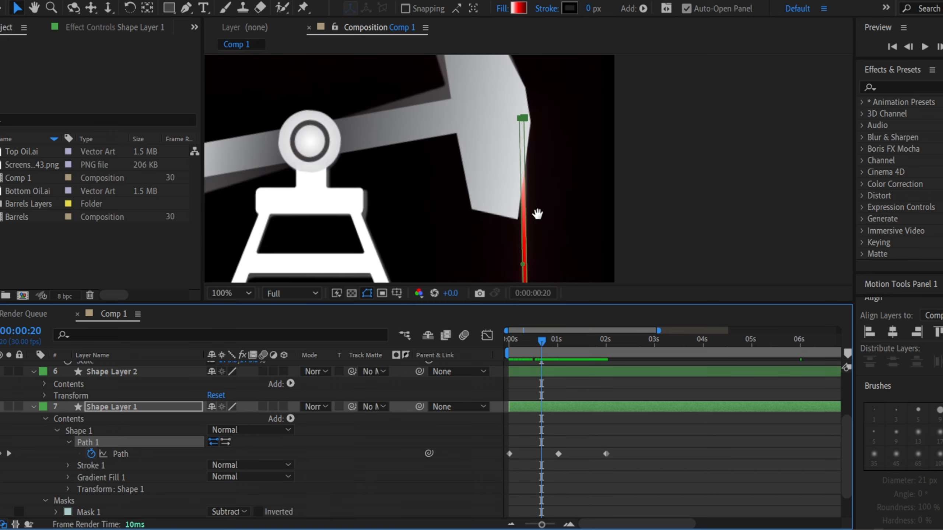
left_click_drag(537, 214, 529, 110)
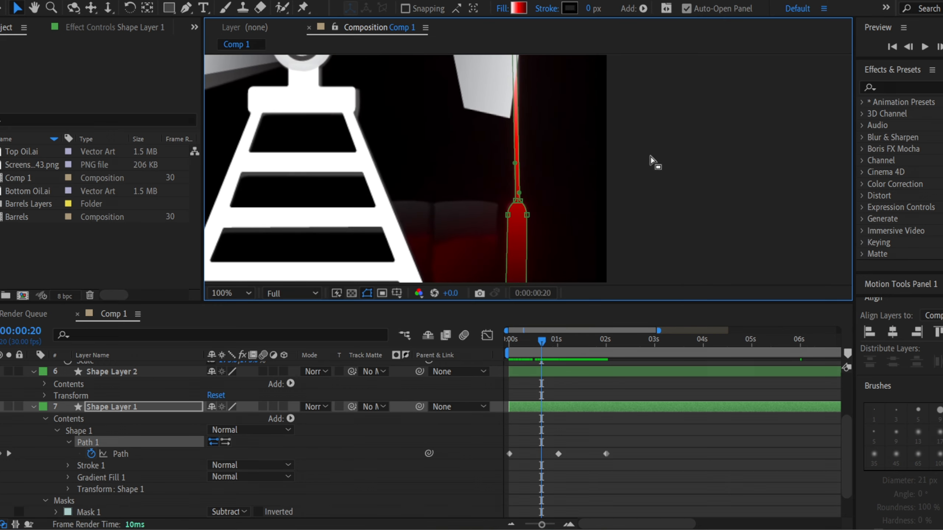
left_click_drag(557, 251, 558, 134)
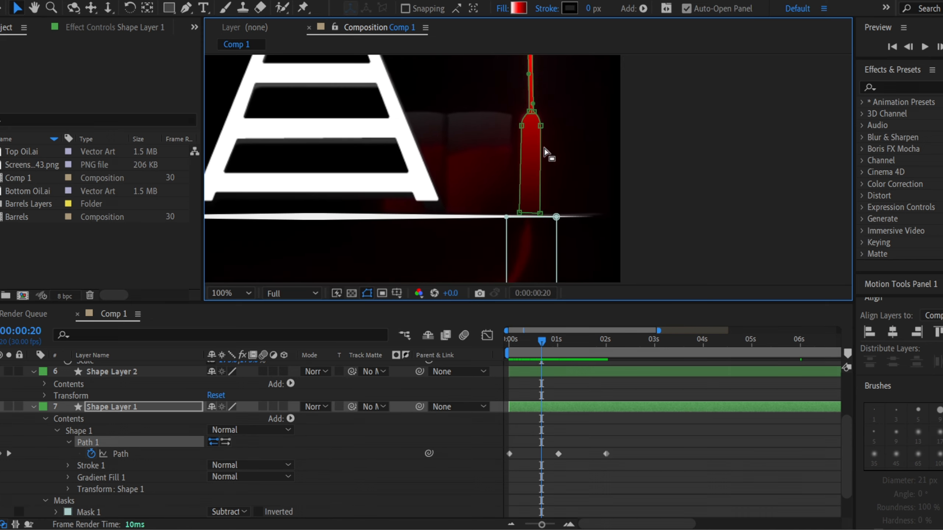
Copy Shape Layer 1's Path keyframes at 1 and 2 seconds and paste them repeatedly along the timeline from 0:00:03:00.
left_click_drag(625, 436, 552, 479)
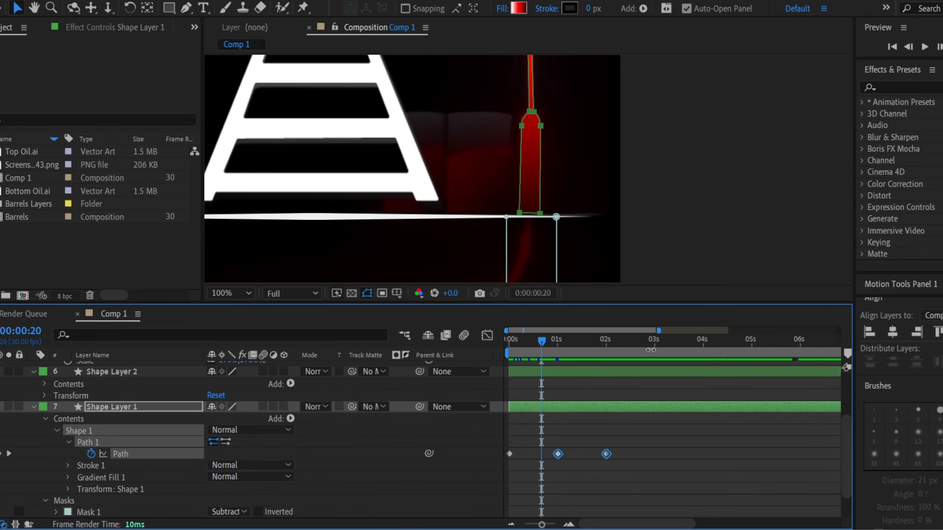
left_click(654, 348)
key("ctrl+v")
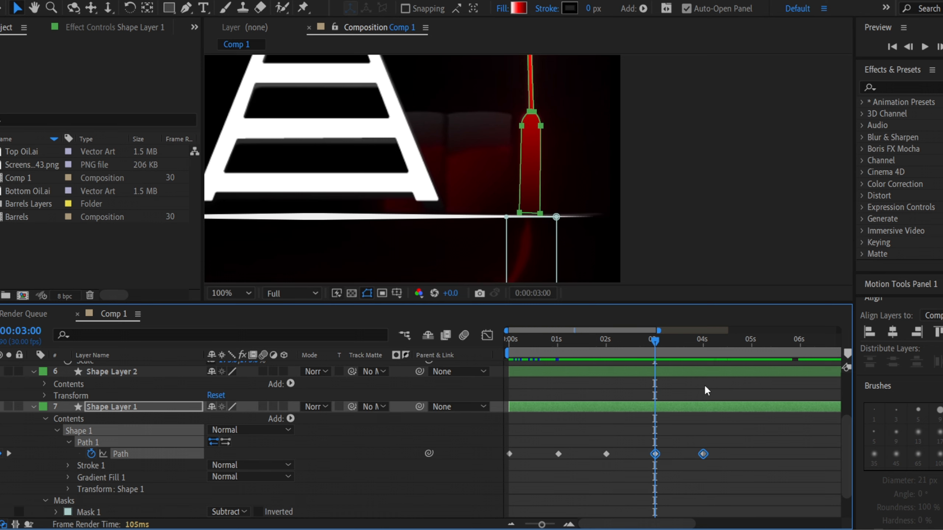
left_click(752, 341)
key("ctrl+v")
left_click(720, 344)
key("ctrl+v")
left_click_drag(755, 381, 656, 381)
left_click(712, 343)
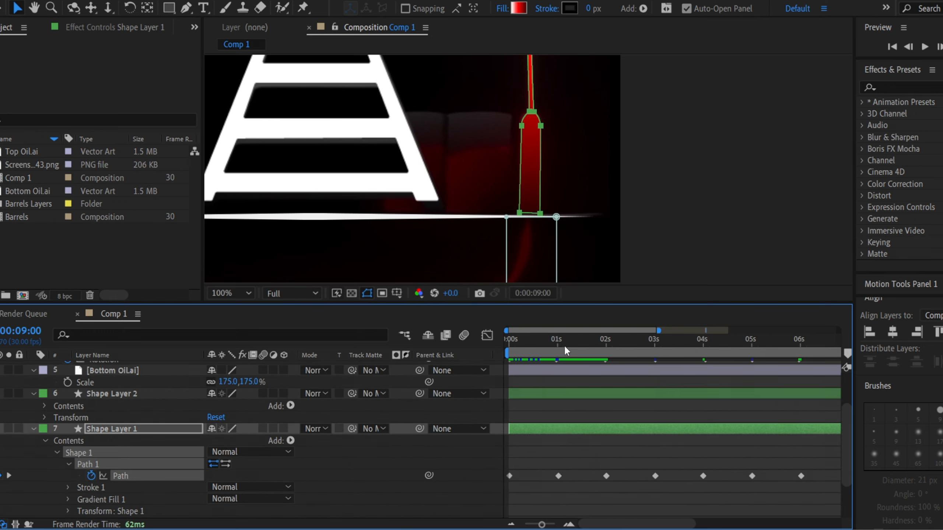
Add a Position keyframe to Shape Layer 1 at 0:00:00:00.
left_click_drag(539, 341, 508, 341)
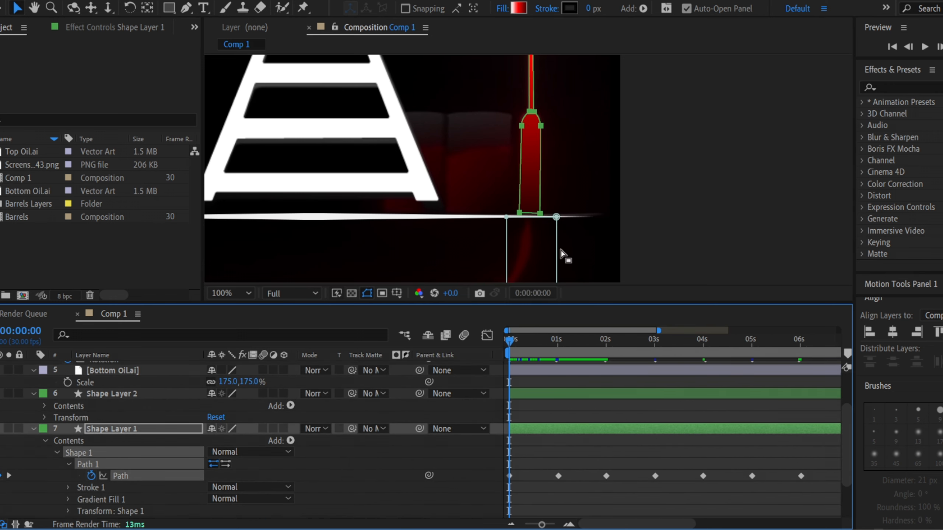
left_click(155, 427)
key("p")
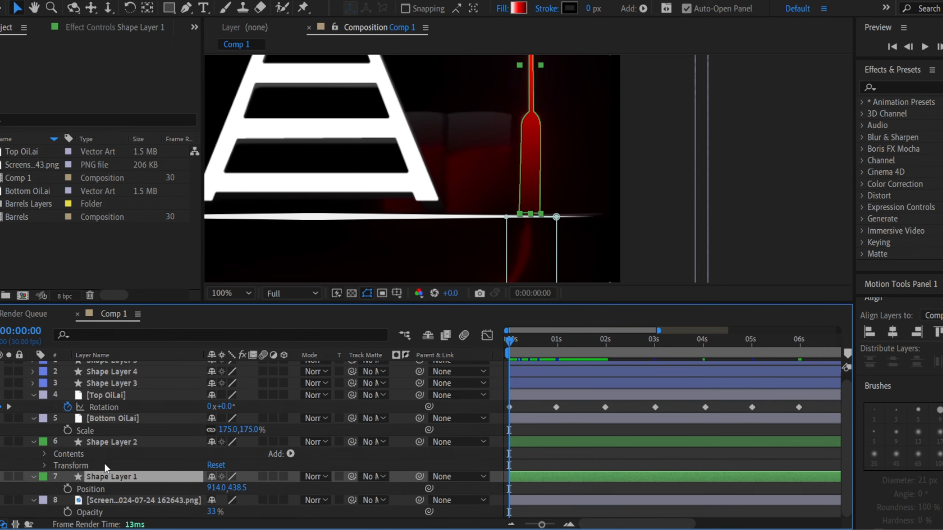
left_click(67, 488)
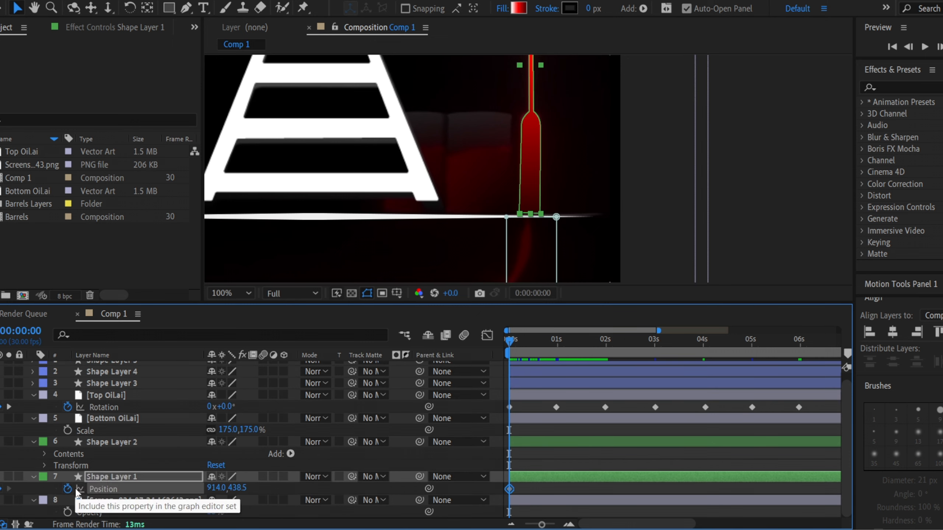
Keyframe Shape Layer 1's Position at 0:00:00:29 to 914.0, 583.5, lowering the red shape below the ground line.
left_click(556, 341)
key("h")
left_click_drag(605, 135, 570, 174)
scroll(604, 219, "down", 1)
left_click_drag(558, 115, 573, 86)
scroll(510, 139, "up", 1)
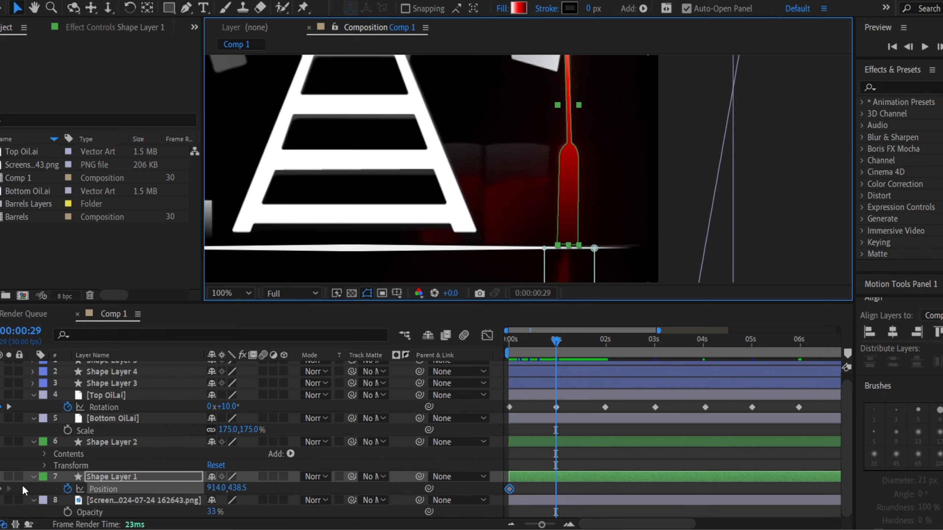
left_click(554, 342)
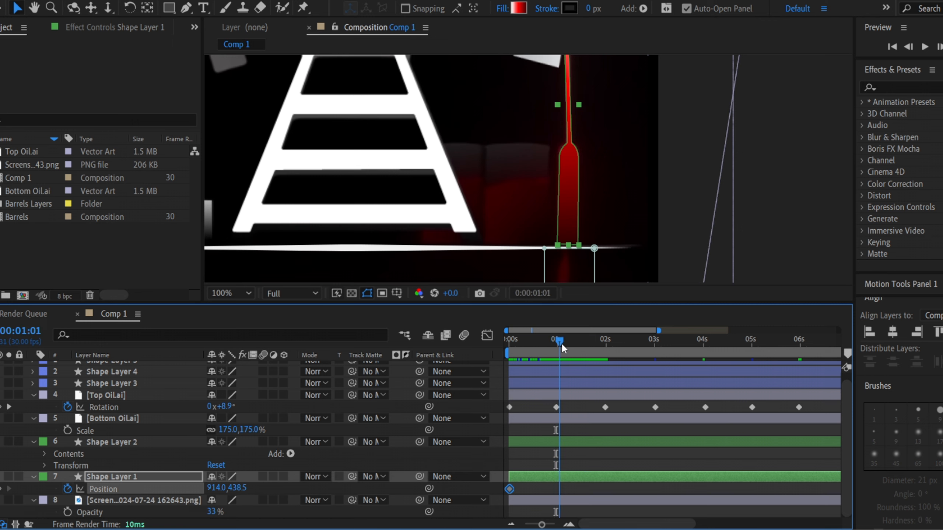
left_click(560, 345)
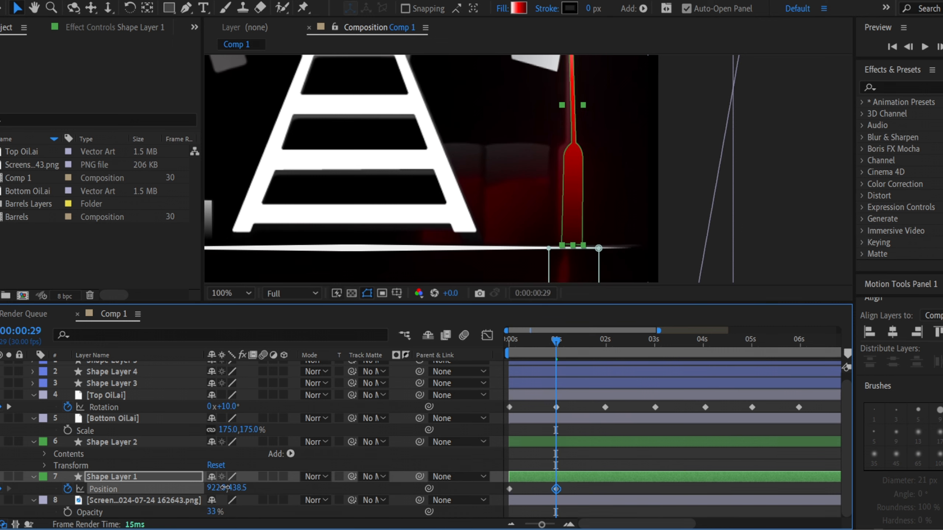
left_click_drag(238, 488, 369, 458)
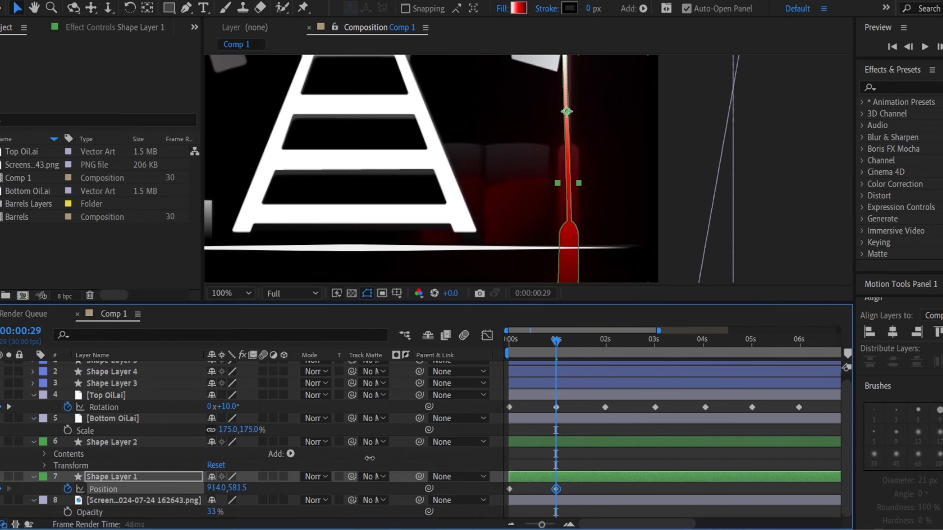
Play the animation from 0:00:00:29 and check how the red stream lines up with the beam's head.
left_click_drag(562, 145, 526, 223)
left_click(258, 369)
key("space")
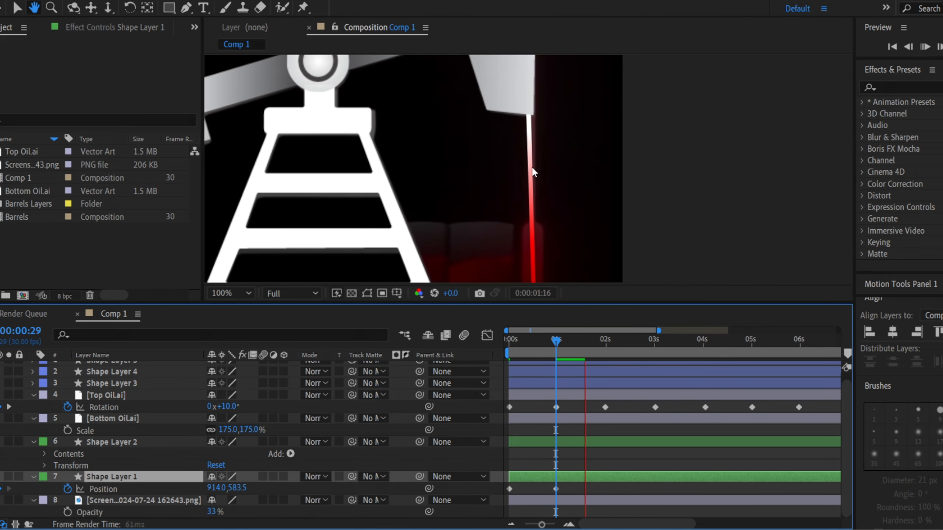
key("space")
left_click_drag(550, 221, 550, 227)
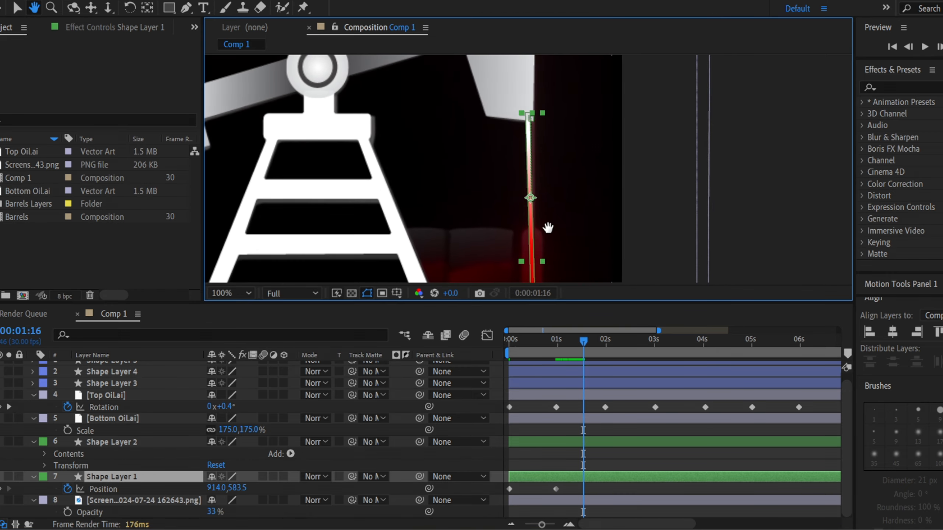
Delete all of Shape Layer 1's Path keyframes after the 1-second mark.
left_click_drag(581, 344, 555, 342)
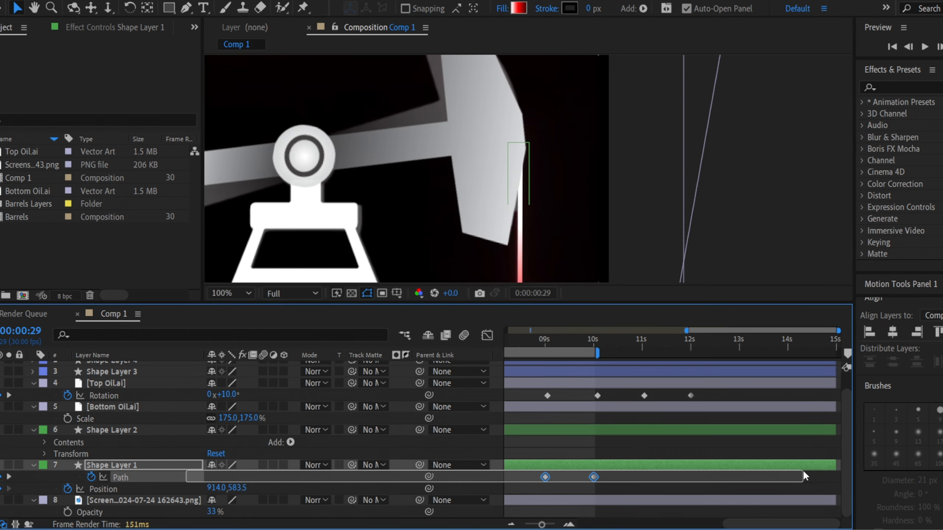
left_click_drag(803, 471, 799, 473)
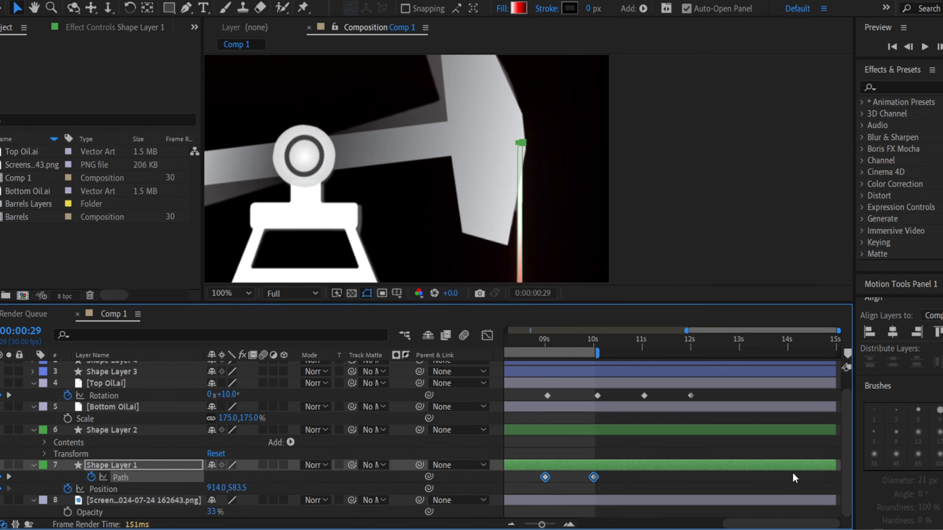
key("Delete")
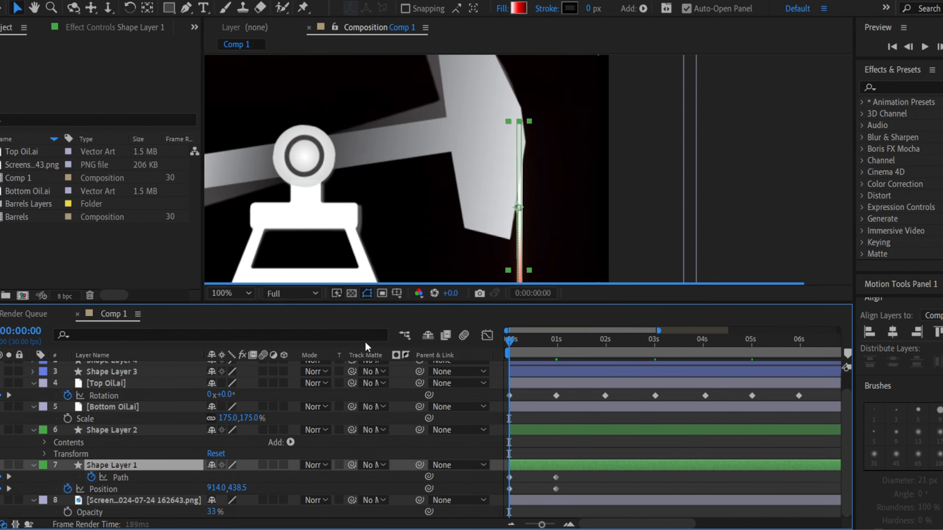
Draw a rectangle with a solid light grey fill and 0 px stroke below the ground line, covering the red shape's lower end.
left_click_drag(509, 347, 592, 359)
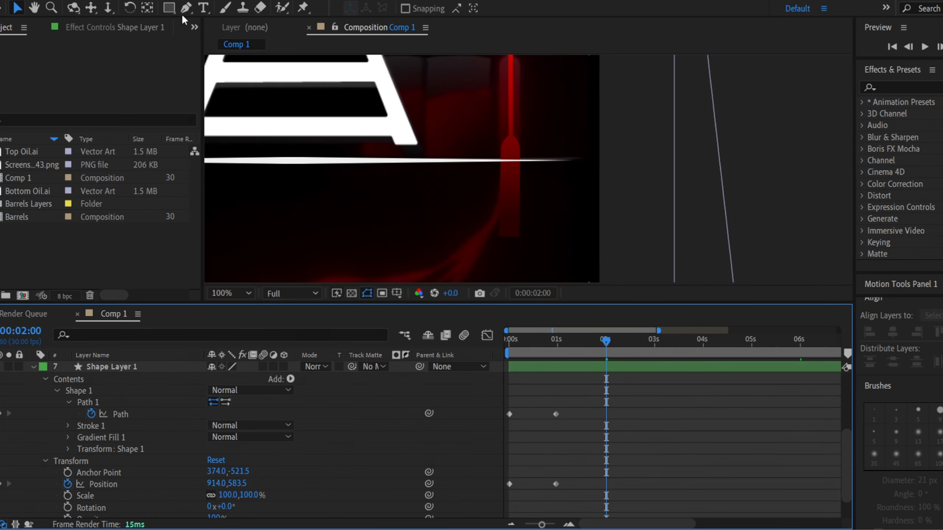
key("q")
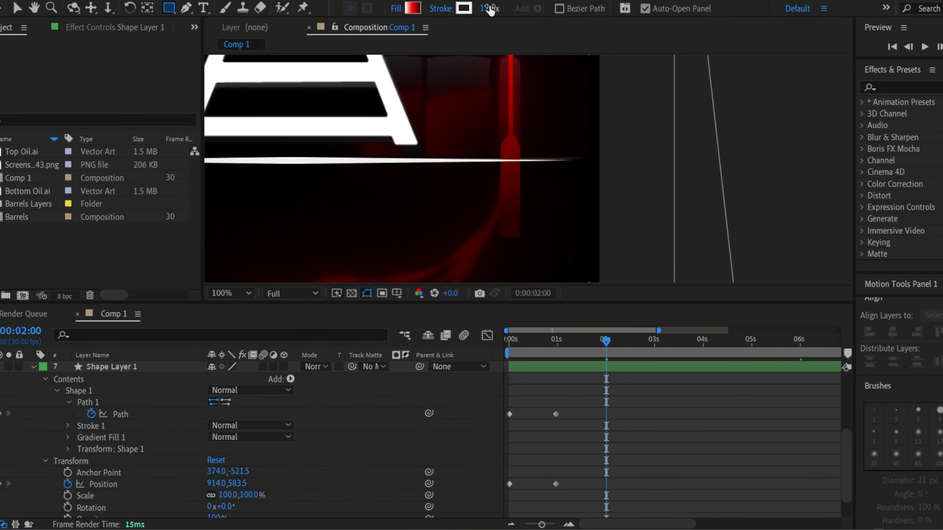
left_click(395, 9)
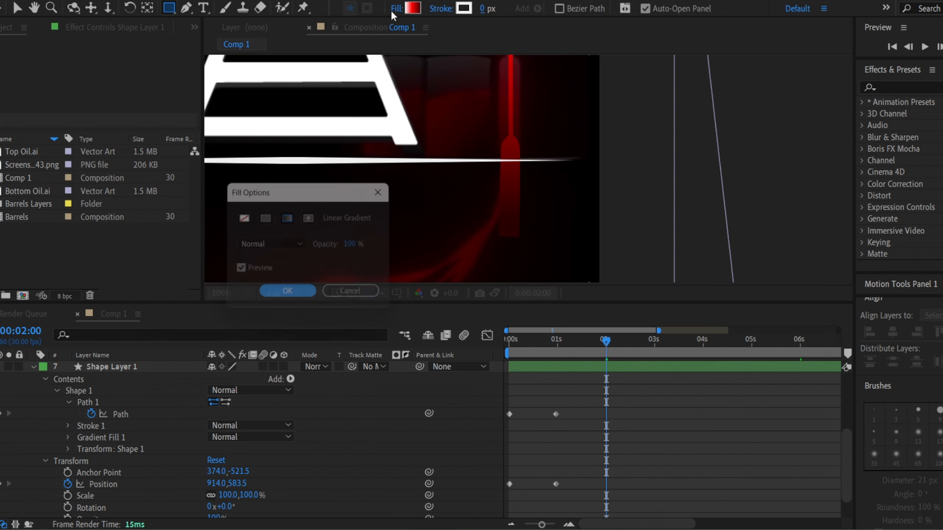
left_click(265, 218)
left_click(289, 296)
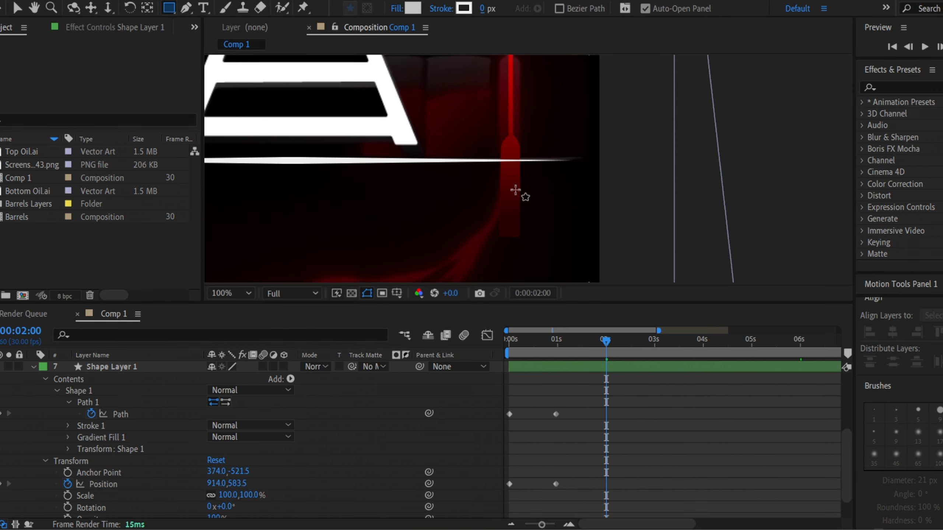
left_click_drag(487, 160, 538, 375)
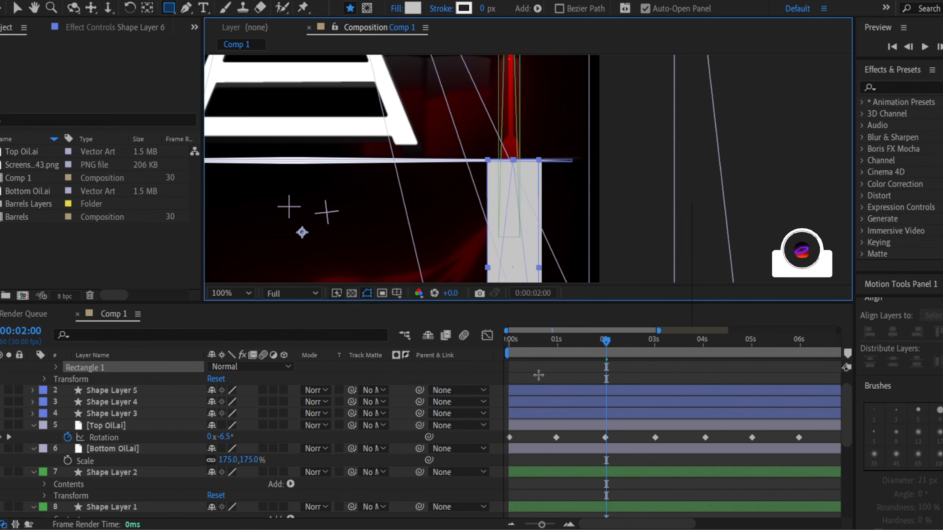
Rename the new rectangle's shape layer as "a mask".
key("space")
left_click_drag(579, 232, 593, 137)
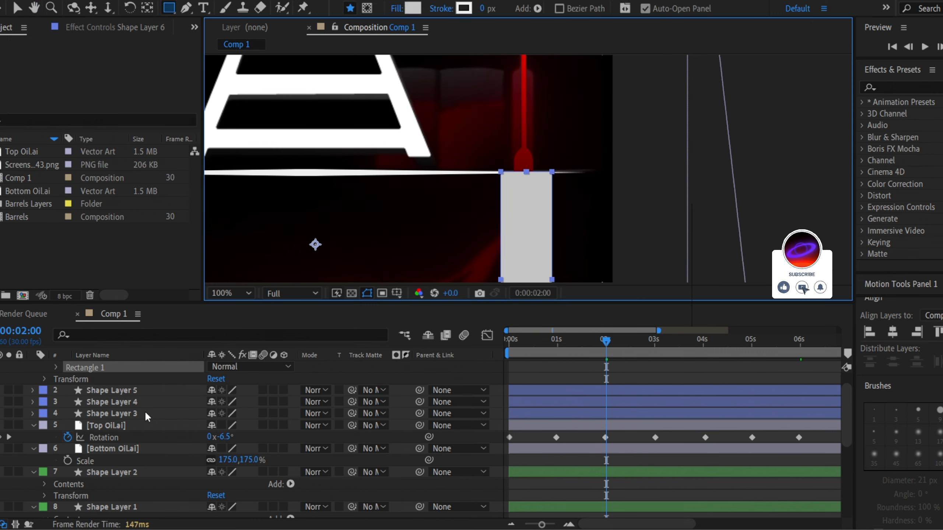
scroll(145, 411, "up", 2)
right_click(134, 367)
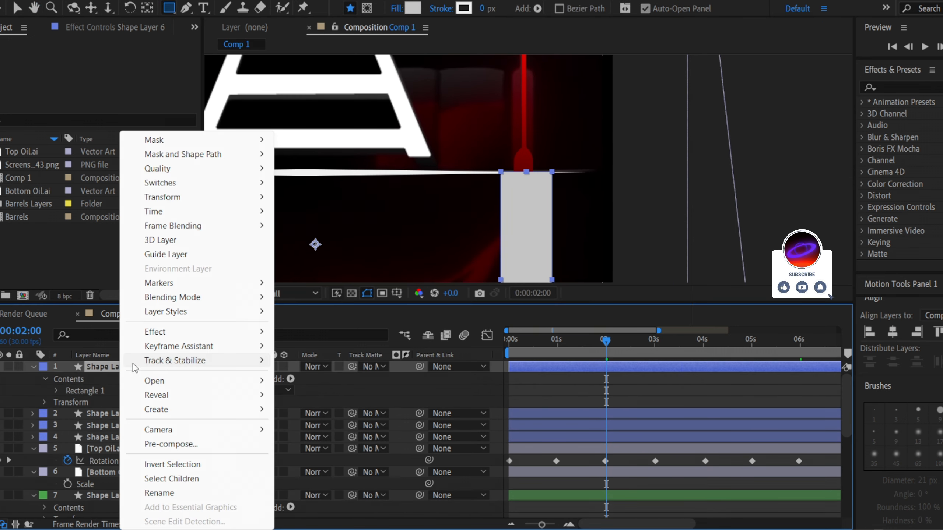
left_click(163, 493)
type("a mask")
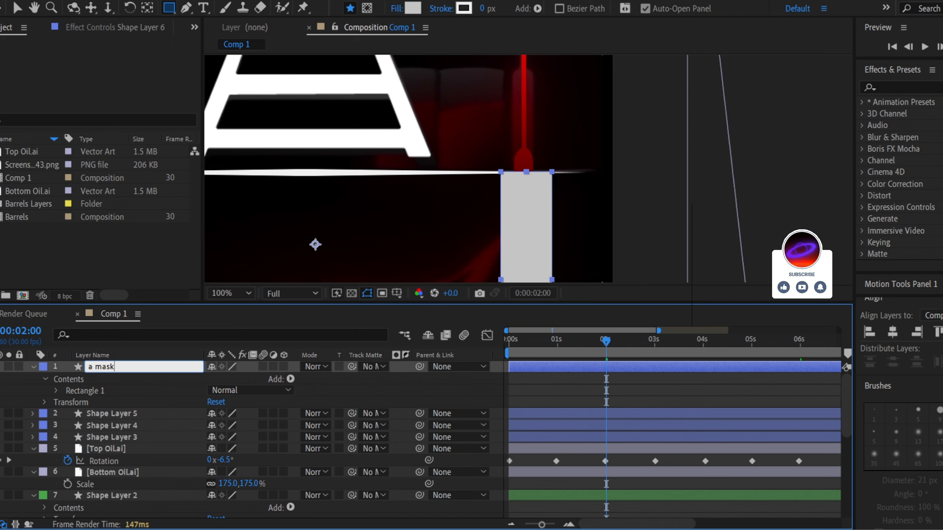
key("Return")
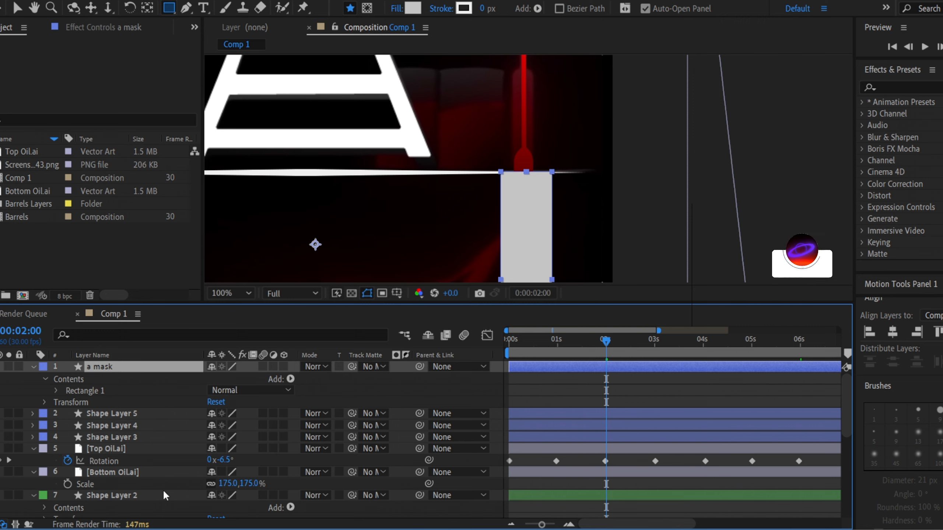
Set Shape Layer 1's track matte to the a mask layer, invert the matte, and preview the result.
left_click(128, 496)
scroll(147, 477, "down", 2)
scroll(147, 476, "down", 2)
left_click(123, 460)
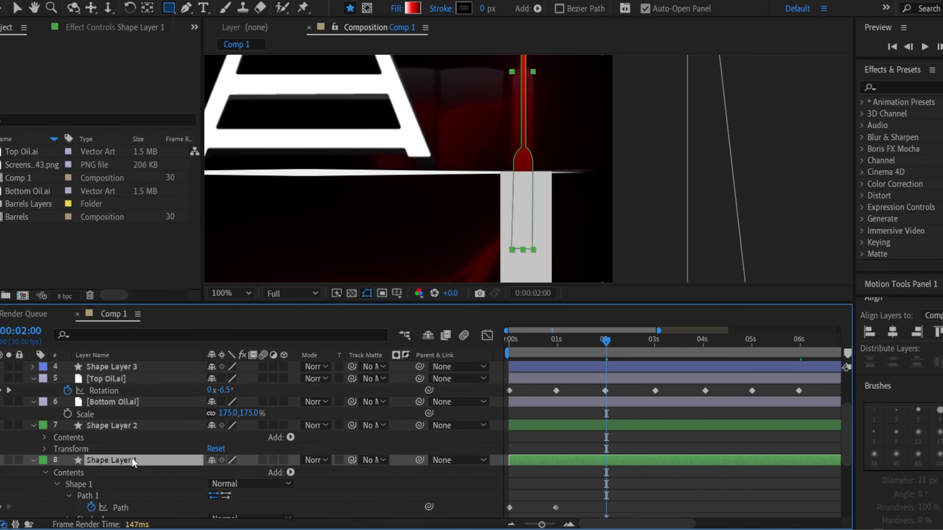
left_click(376, 459)
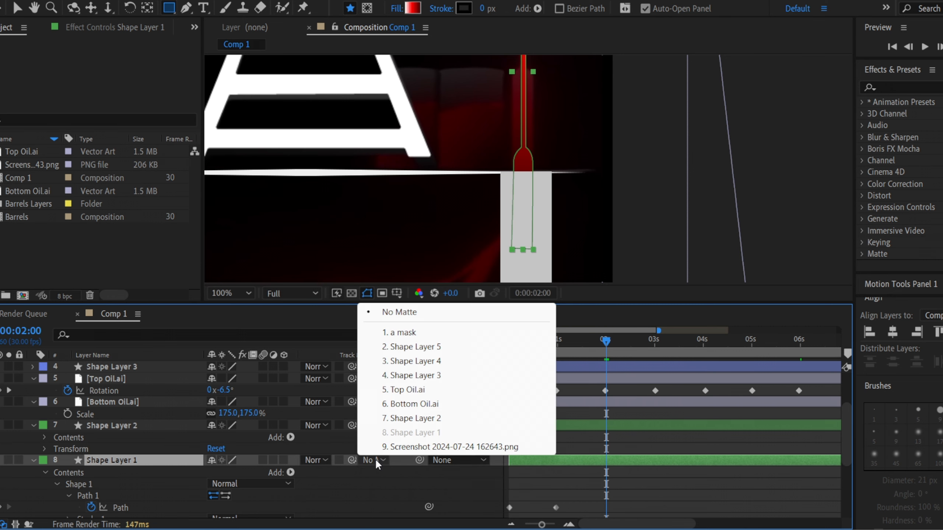
left_click(403, 332)
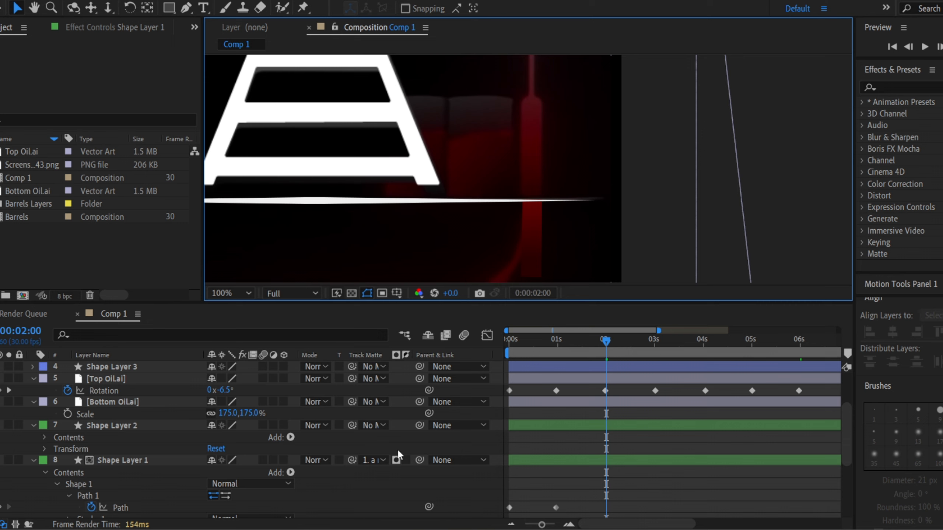
left_click(406, 459)
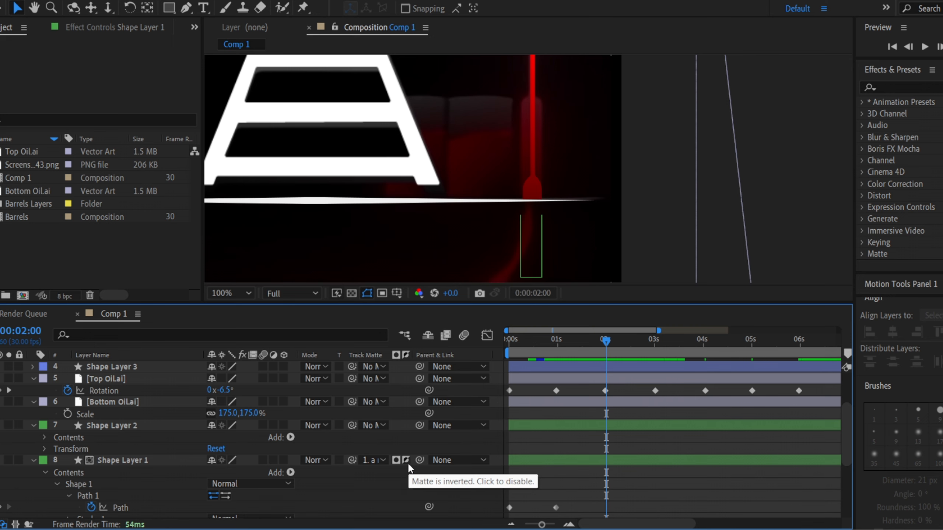
key("space")
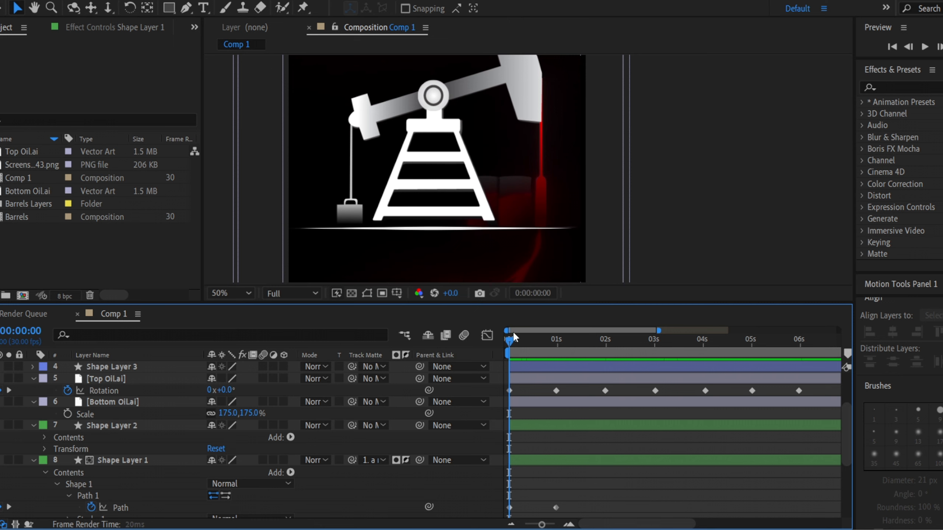
Copy Shape Layer 1's first Position keyframe and paste it at 0:00:01:29.
left_click_drag(513, 337, 556, 341)
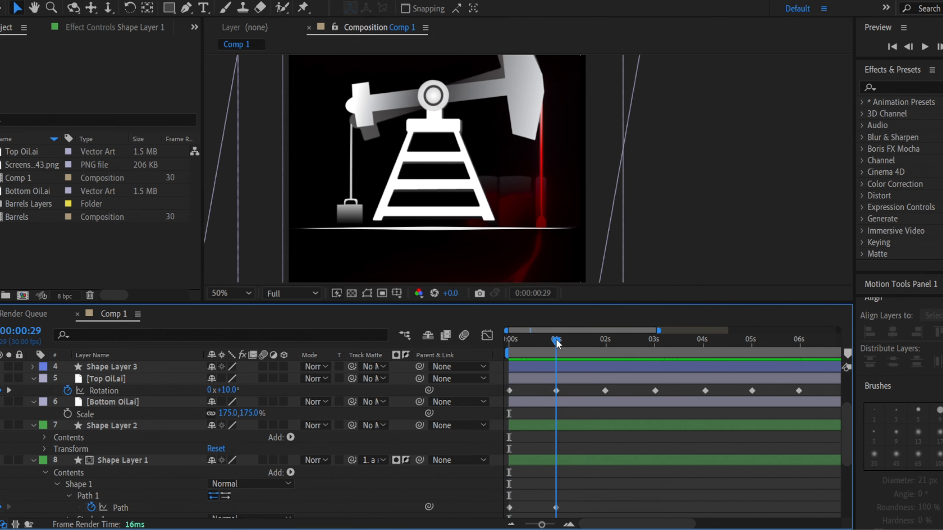
left_click(82, 461)
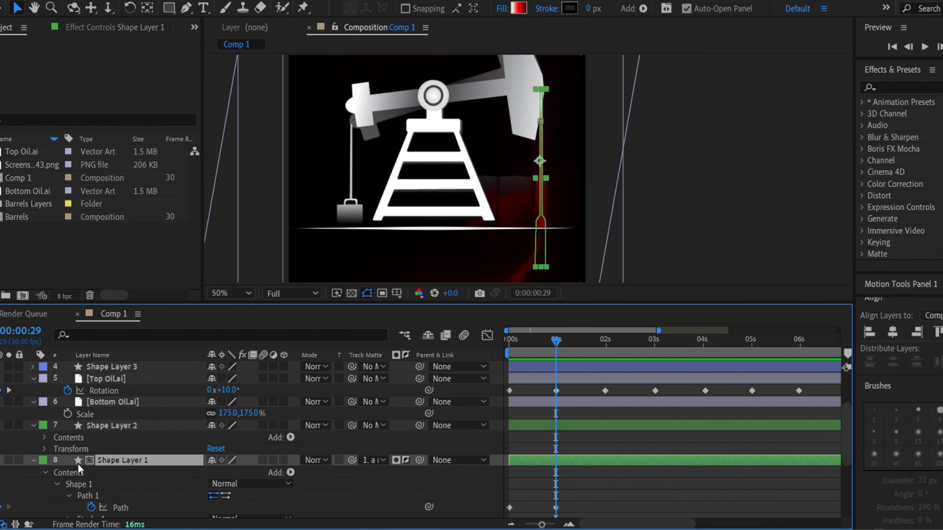
key("p")
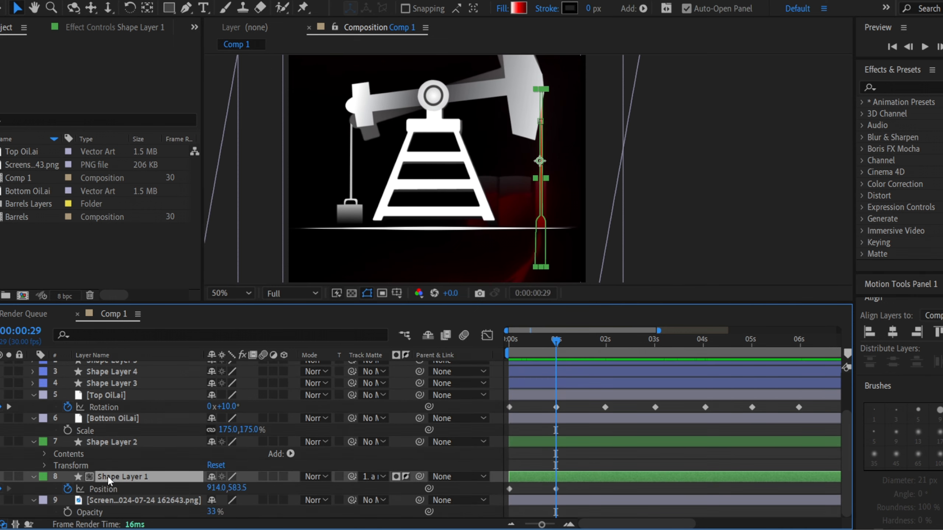
left_click(510, 488)
left_click(605, 341)
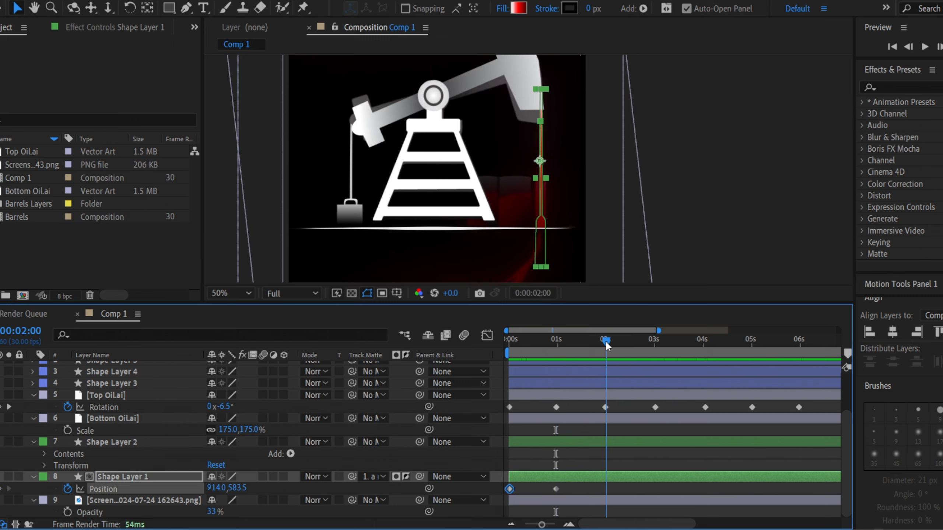
left_click_drag(606, 340, 605, 342)
key("ctrl+v")
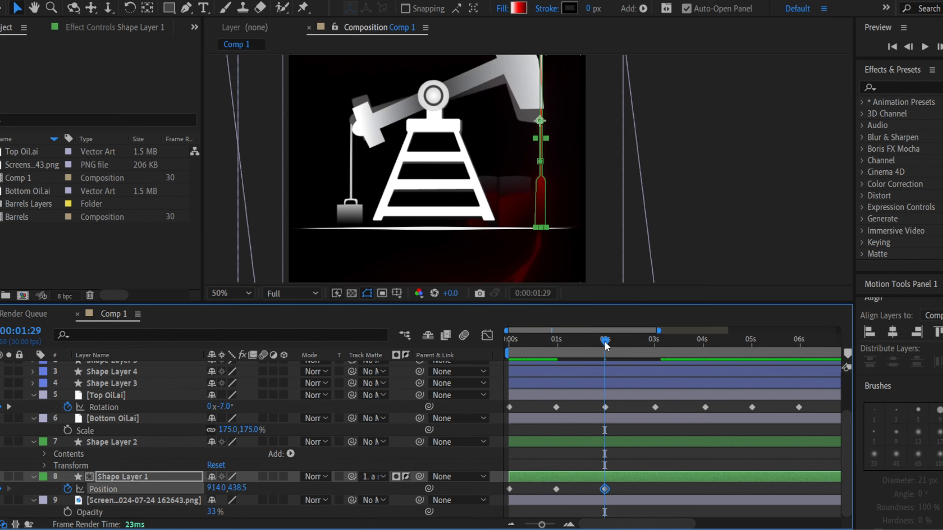
Examine the red stream at 0:00:01:29 from the beam's head down to the ground line.
scroll(568, 210, "up", 1)
left_click_drag(585, 178, 603, 264)
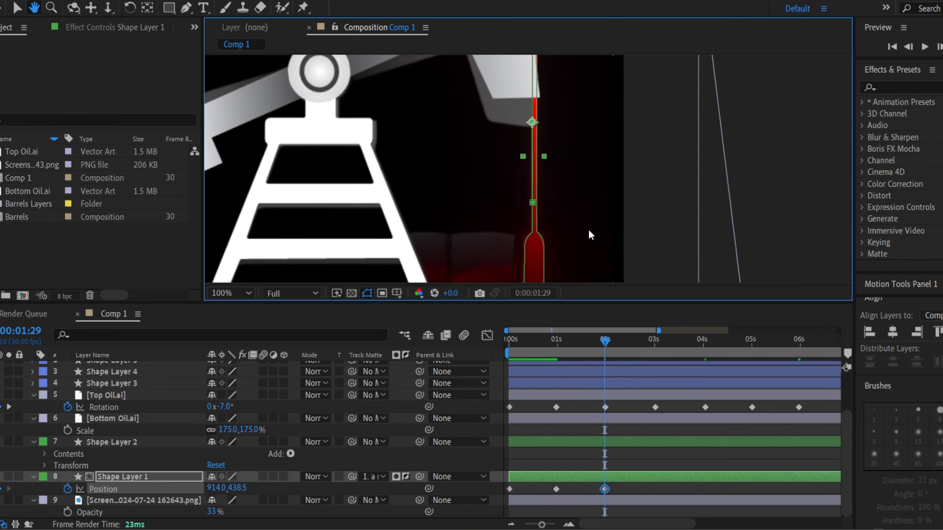
left_click_drag(592, 209, 590, 170)
scroll(751, 160, "down", 2)
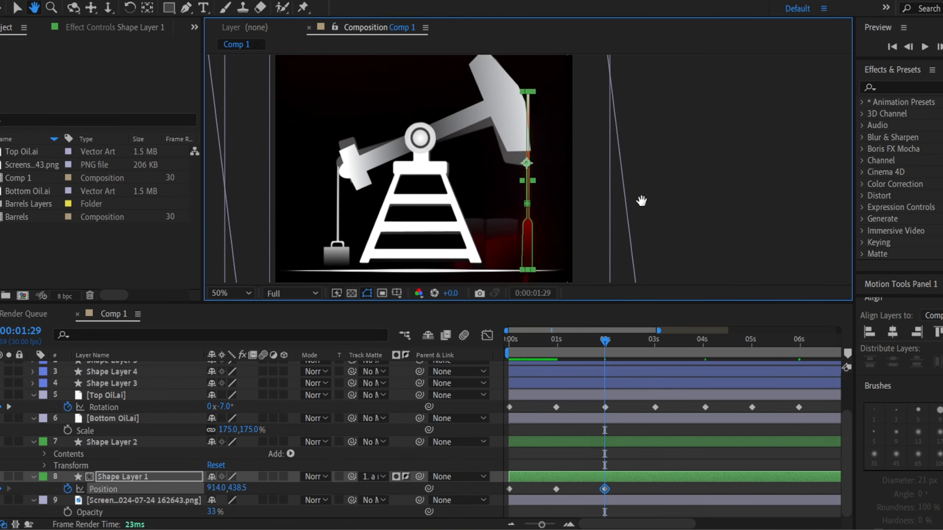
left_click(679, 203)
scroll(538, 206, "up", 1)
left_click_drag(532, 204, 530, 144)
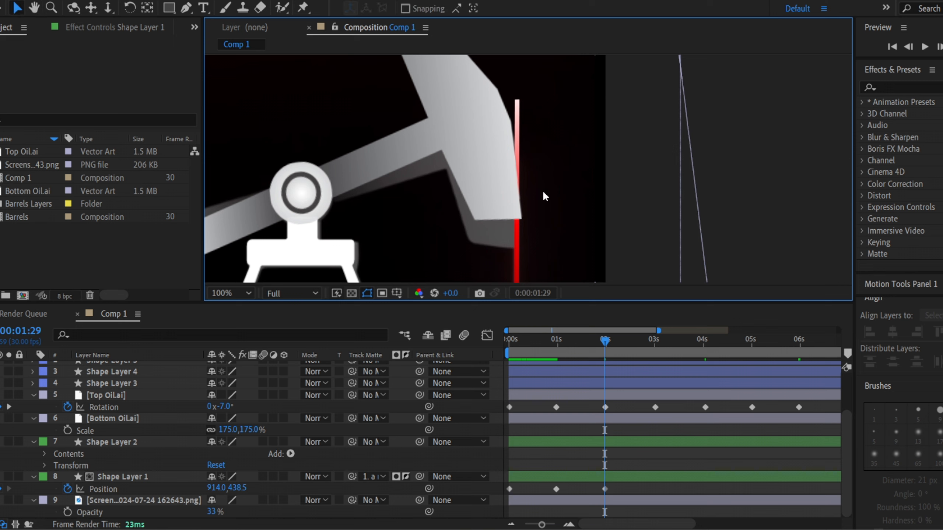
left_click_drag(555, 233, 590, 63)
left_click_drag(606, 219, 591, 153)
scroll(594, 191, "down", 1)
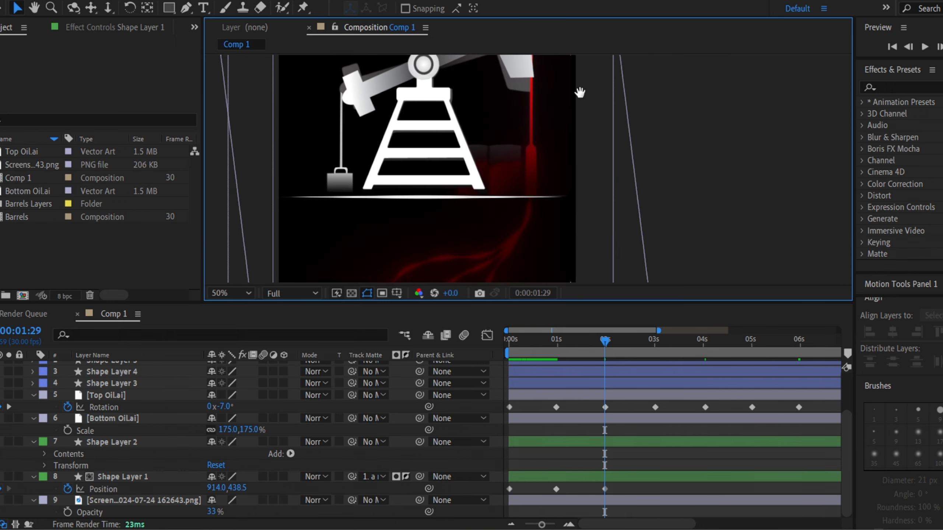
left_click_drag(579, 93, 563, 171)
key("v")
Copy Shape Layer 1's Position keyframes at 0:00:00:29 and 0:00:01:29 and paste them at about 3 seconds and at 0:00:04:29.
right_click(613, 487)
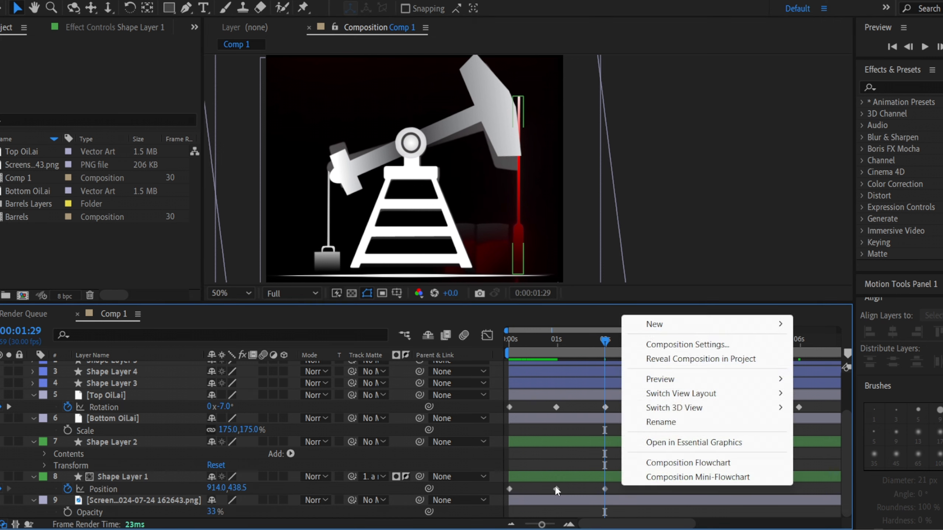
key("Escape")
left_click_drag(611, 489, 538, 486)
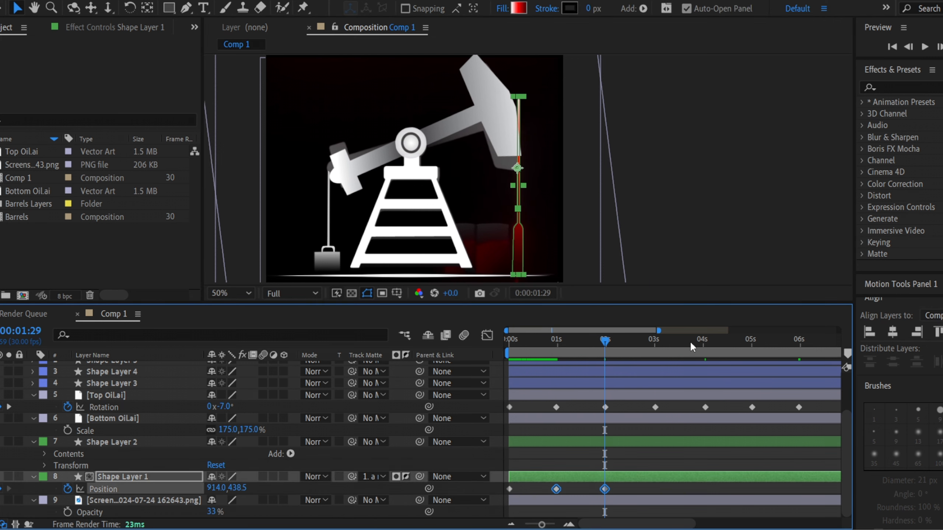
key("ctrl+c")
left_click(655, 341)
key("ctrl+v")
left_click(750, 341)
key("ctrl+v")
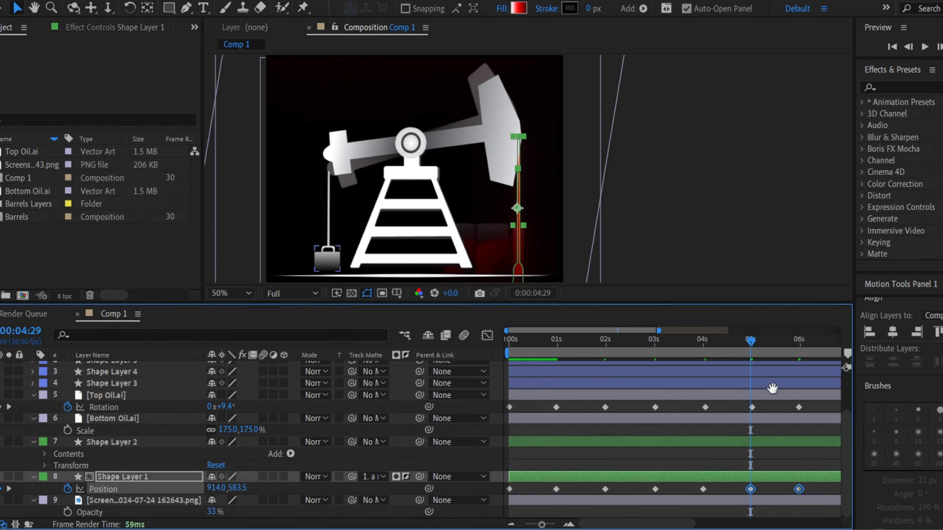
Paste the copied Position keyframes onto Shape Layer 1 at 0:00:07:00 and at about 9 seconds.
left_click_drag(771, 388, 681, 391)
left_click(757, 340)
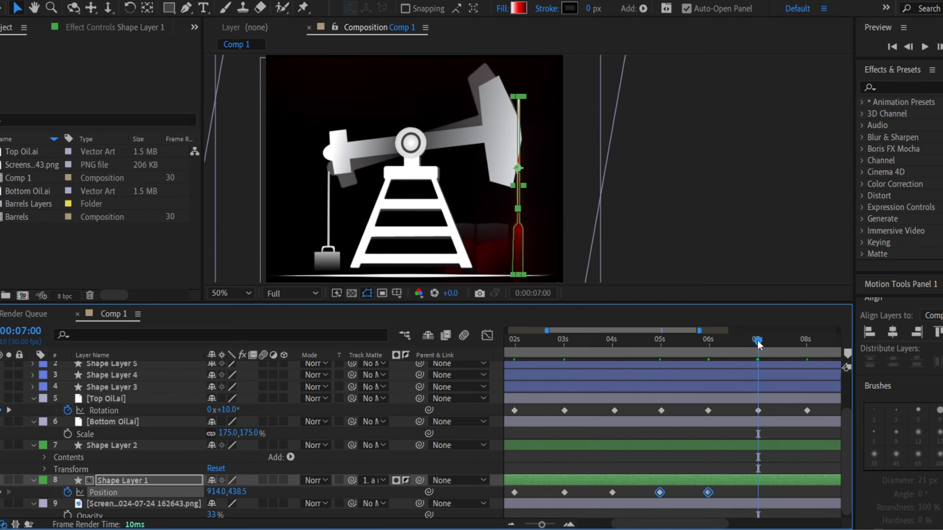
key("ctrl+v")
left_click_drag(809, 386, 708, 388)
left_click(755, 340)
key("ctrl+v")
Preview the pump jack and red stream animation from the start of Comp 1.
key("Home")
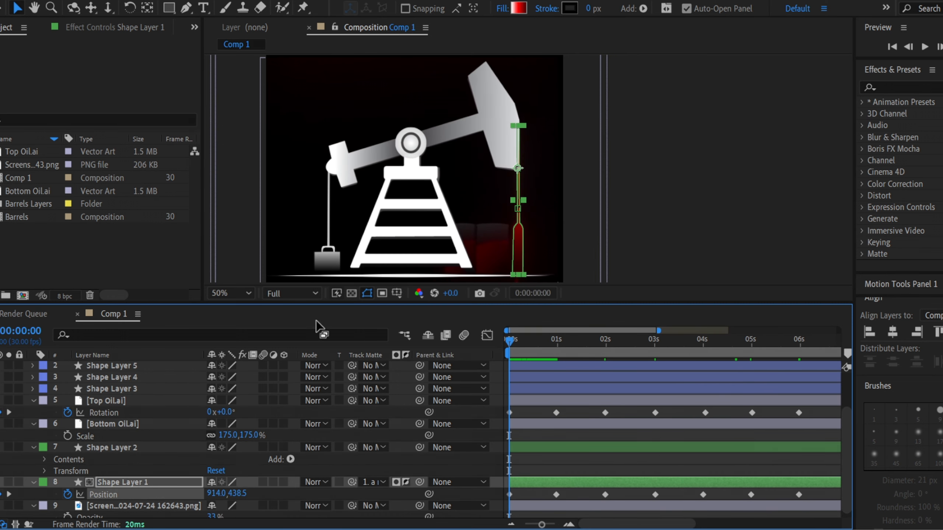
left_click(241, 256)
left_click(393, 319)
key("space")
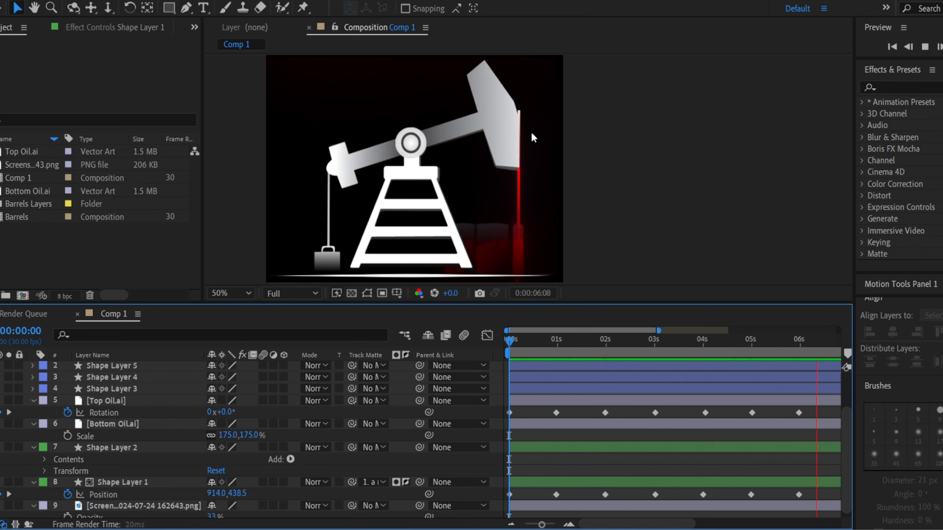
key("space")
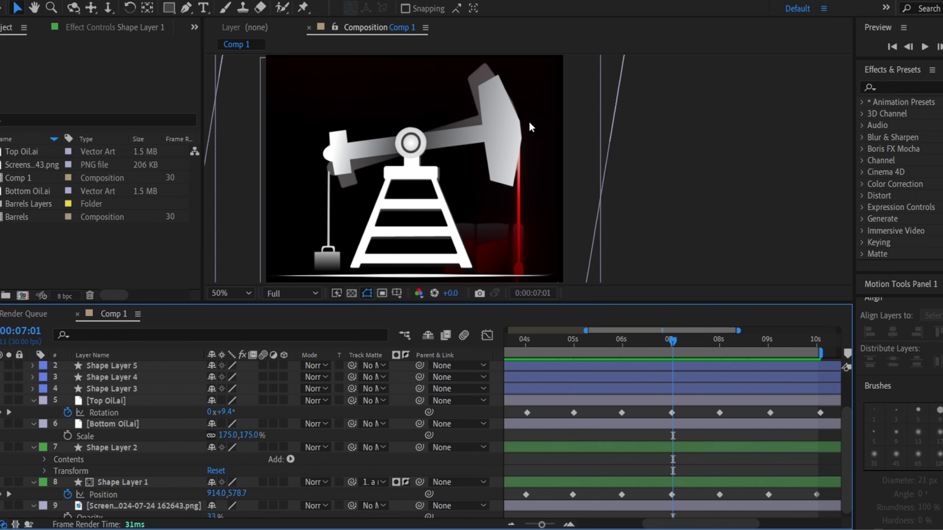
Add a second rectangle to the a mask layer, covering the stream where it sticks out above the beam's head at 0:00:06:02.
scroll(531, 127, "up", 2)
left_click_drag(674, 343, 616, 344)
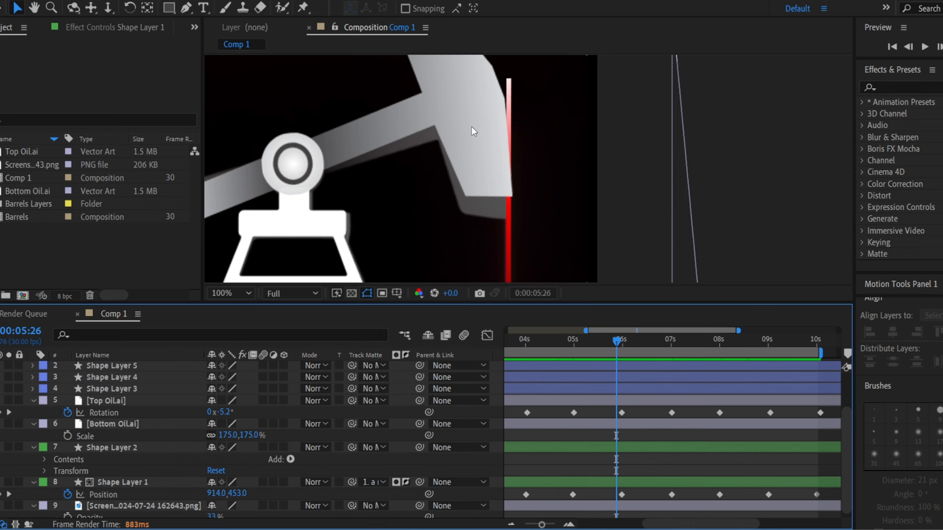
left_click_drag(498, 128, 494, 186)
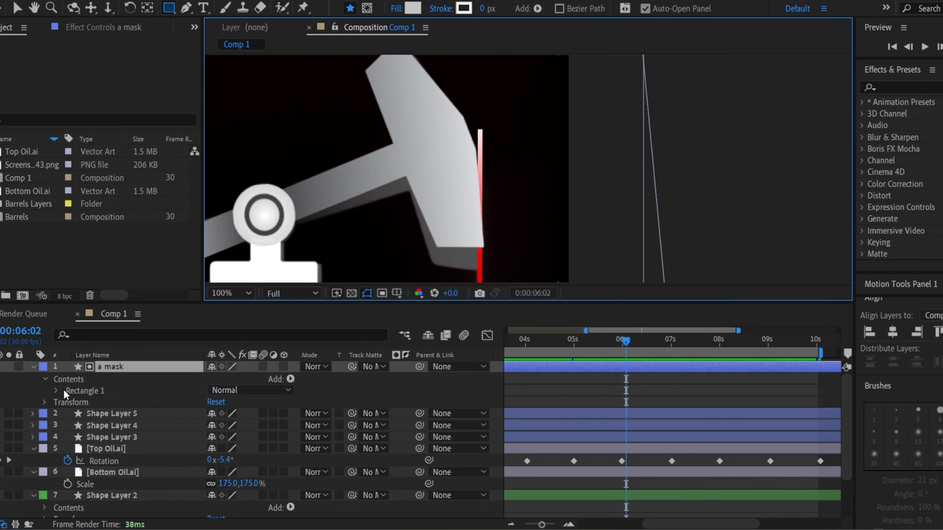
left_click(70, 391)
left_click(295, 379)
left_click(112, 368)
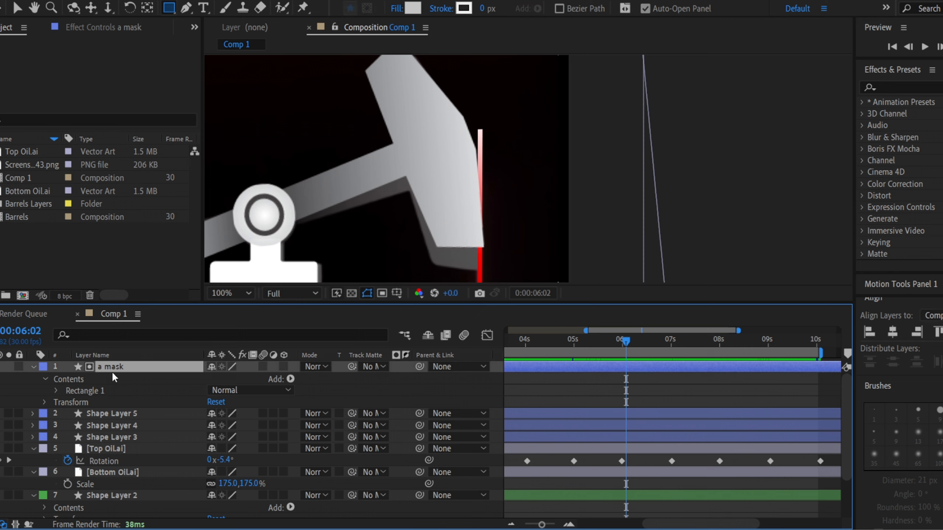
left_click_drag(450, 123, 570, 234)
Check the masked red stream at the beam's head between about 4 and 6 seconds.
scroll(570, 234, "down", 1)
left_click_drag(562, 227, 563, 98)
left_click_drag(625, 339, 533, 328)
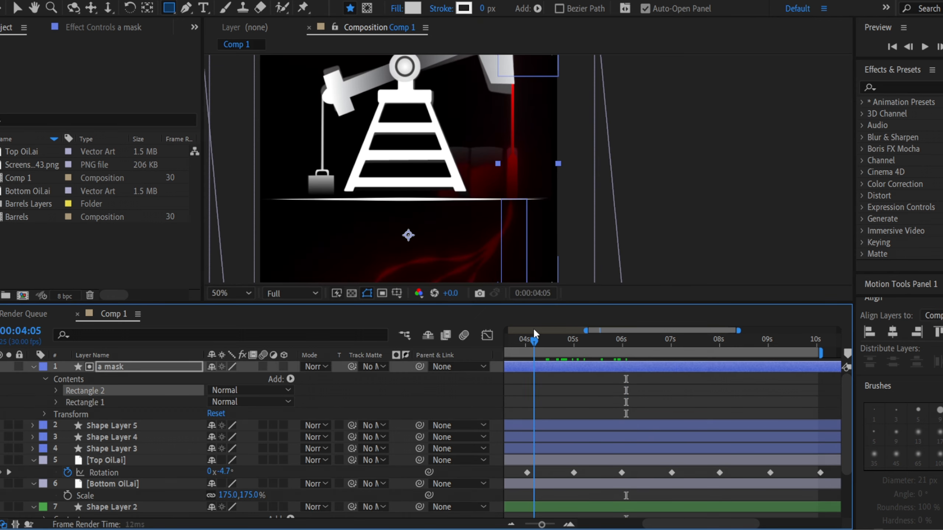
left_click_drag(594, 69, 573, 188)
left_click_drag(534, 340, 520, 322)
key("v")
left_click(553, 237)
scroll(493, 222, "up", 1)
mouse_move(494, 222)
left_mouse_down()
mouse_move(562, 156)
mouse_move(488, 211)
left_mouse_up()
left_click_drag(519, 341, 579, 336)
Examine the red stream at 0:00:05:07 from the beam's head down to the ground line.
left_click_drag(479, 206, 512, 302)
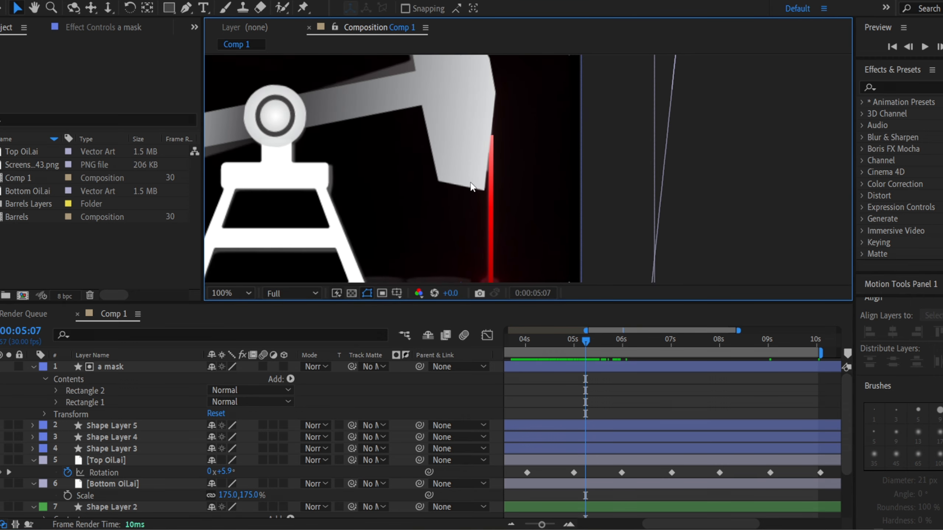
left_click_drag(474, 190, 476, 141)
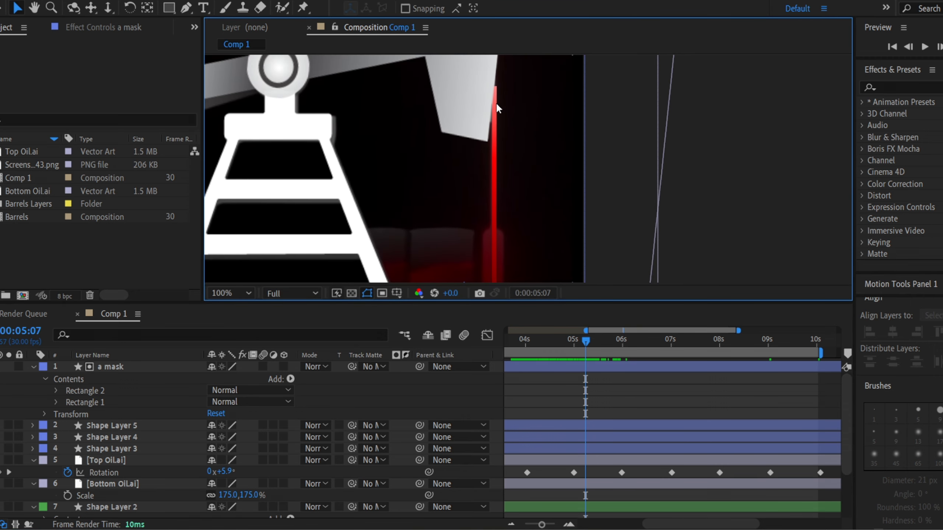
left_click_drag(491, 154, 530, 90)
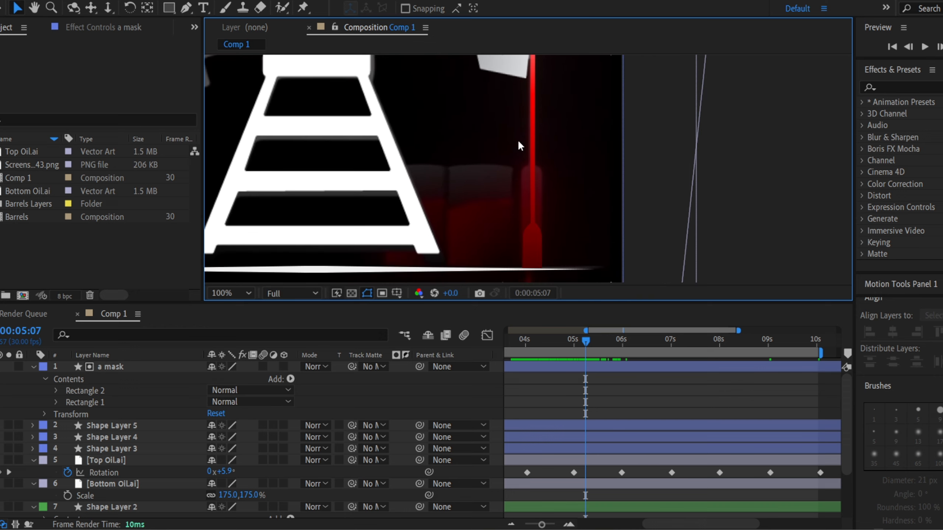
scroll(553, 204, "up", 4)
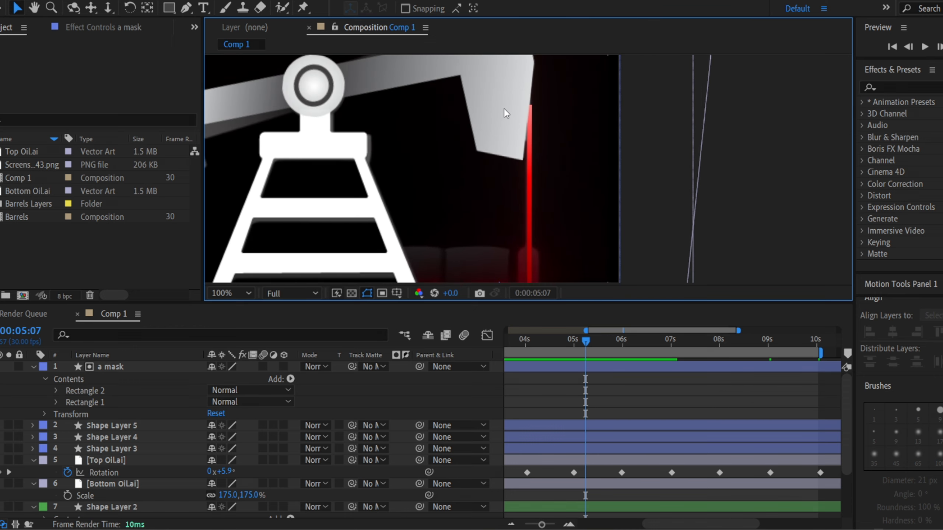
mouse_move(586, 339)
left_mouse_down()
mouse_move(552, 338)
mouse_move(587, 338)
left_mouse_up()
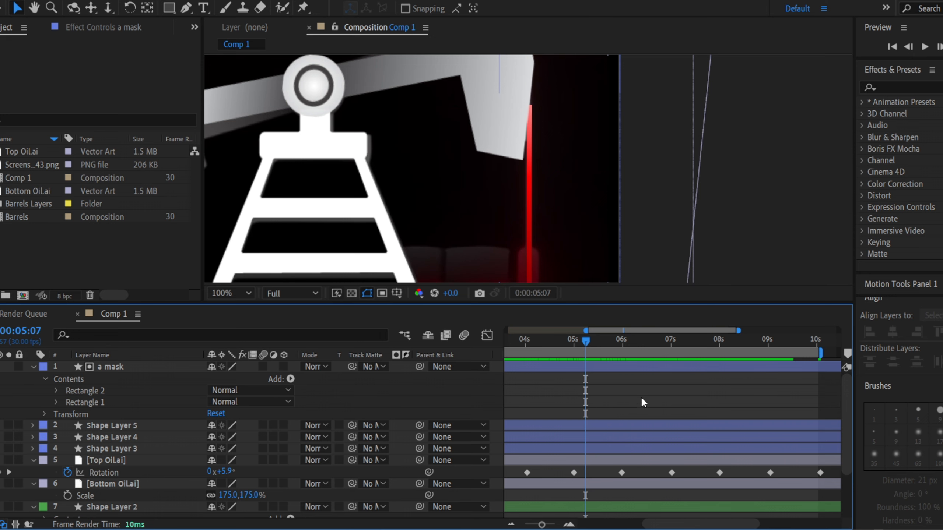
left_click_drag(523, 142, 632, 168)
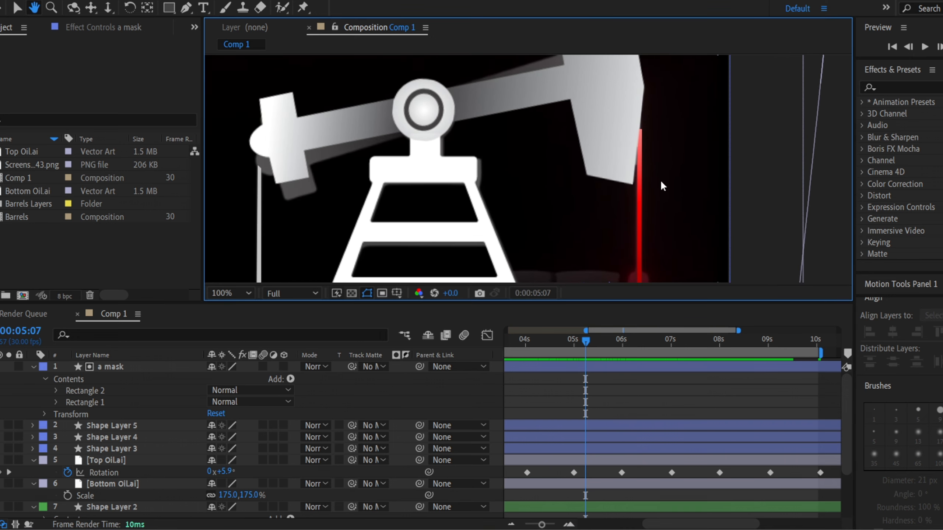
mouse_move(586, 339)
left_mouse_down()
mouse_move(626, 343)
mouse_move(585, 340)
left_mouse_up()
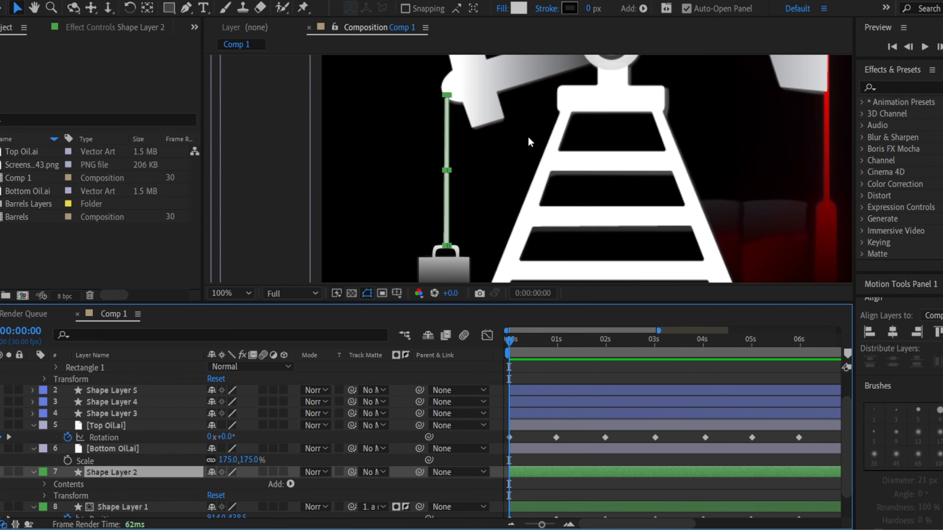
Examine how the counterweight's rod meets the beam's rear end from the start to 0:00:00:17.
scroll(527, 135, "down", 2)
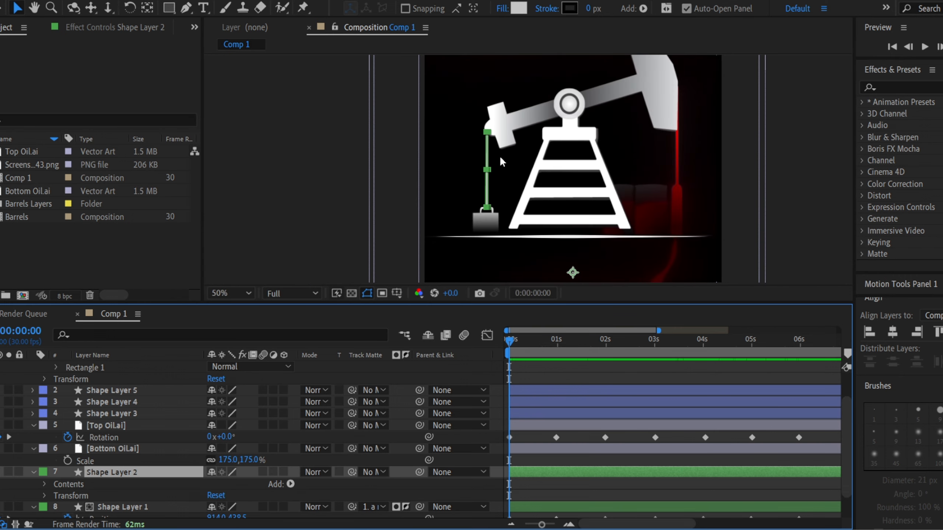
scroll(499, 158, "up", 1)
left_click_drag(492, 203, 511, 161)
left_click_drag(514, 341, 541, 343)
left_click_drag(653, 112, 535, 207)
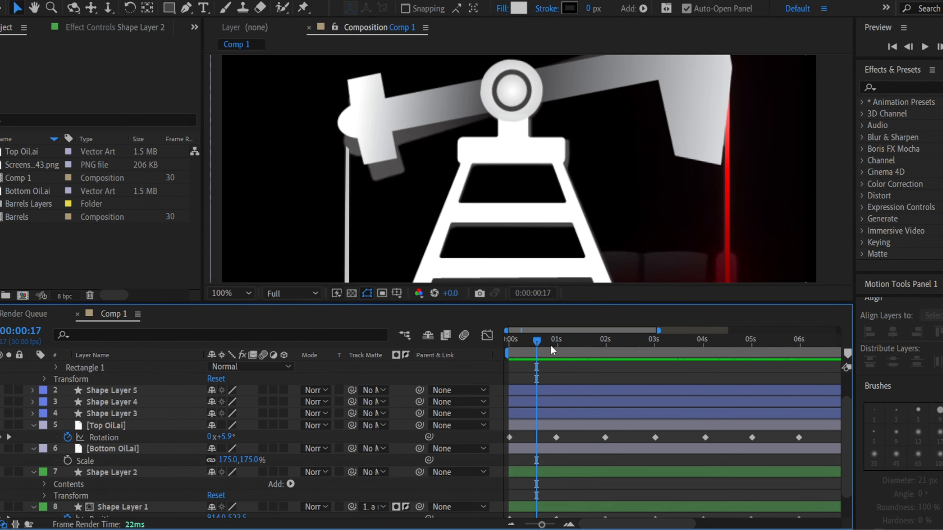
mouse_move(550, 345)
left_mouse_down()
mouse_move(562, 342)
mouse_move(532, 342)
left_mouse_up()
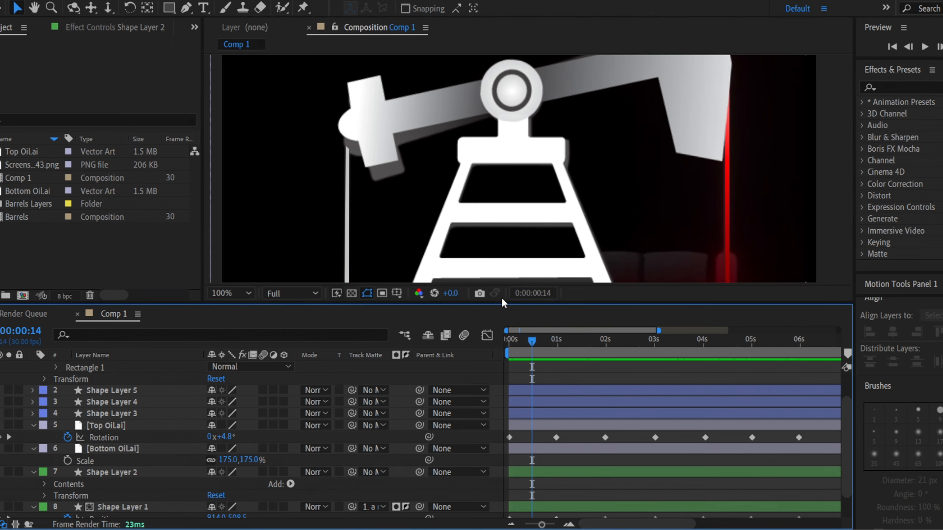
scroll(432, 169, "up", 1)
left_click_drag(431, 168, 525, 156)
mouse_move(499, 178)
left_mouse_down()
mouse_move(531, 4)
mouse_move(515, 172)
left_mouse_up()
left_click_drag(547, 126, 545, 173)
scroll(546, 176, "down", 1)
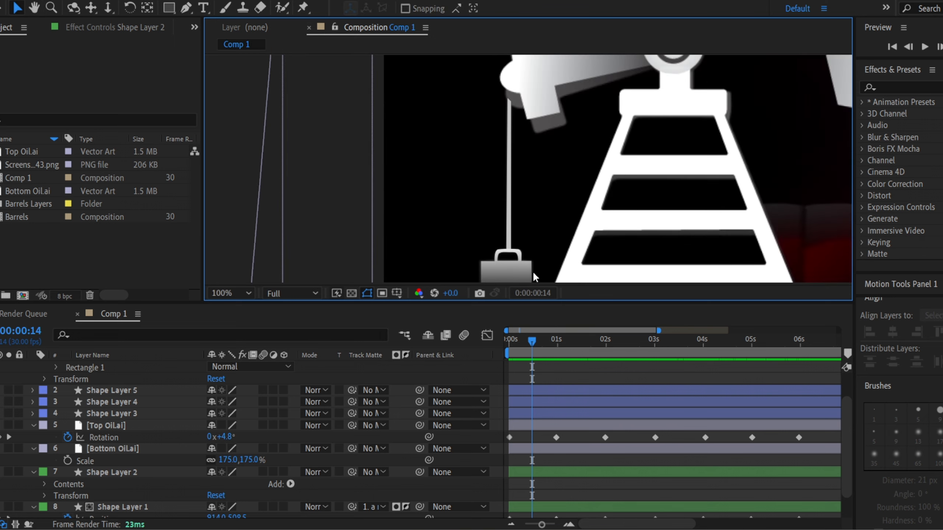
Add a starting Path keyframe to Shape Layer 2's Path 1 at 0:00:00:00.
left_click_drag(531, 342, 509, 342)
left_click(74, 474)
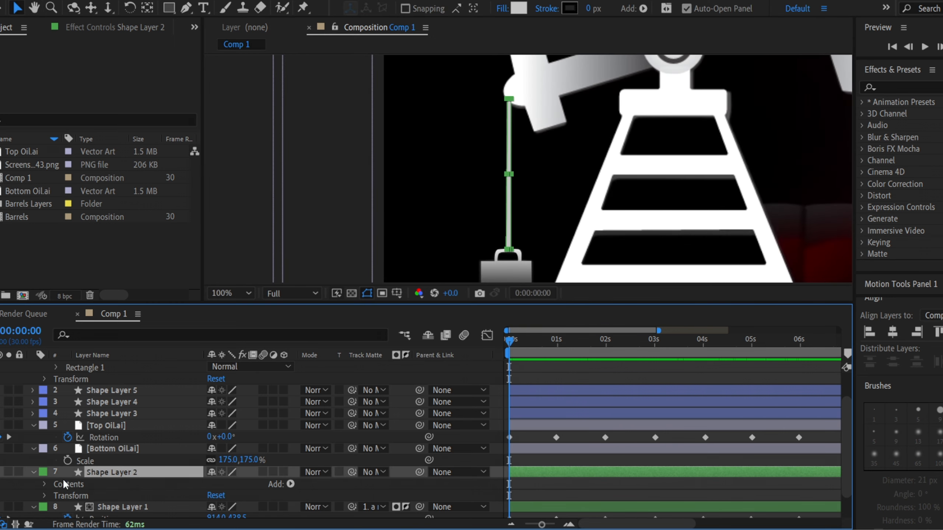
left_click(43, 485)
left_click(56, 495)
scroll(67, 493, "down", 3)
left_click(69, 442)
left_click(91, 453)
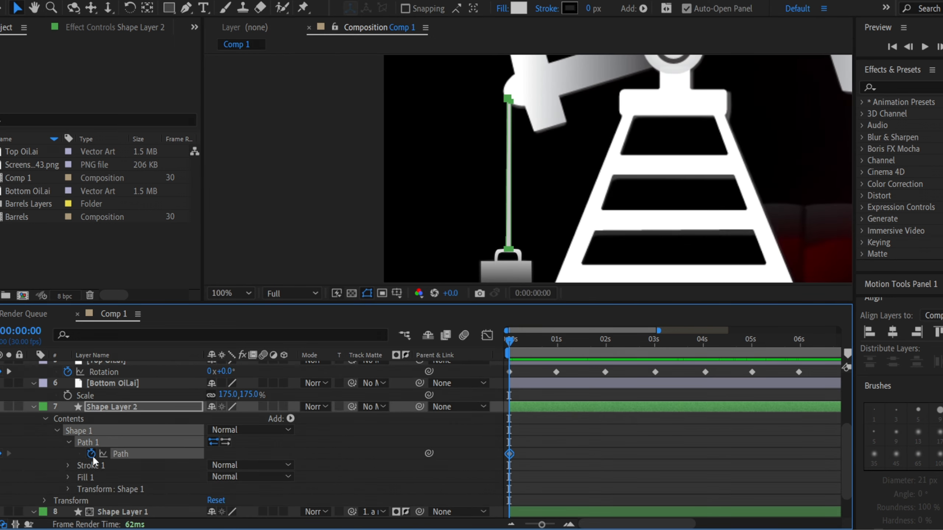
At 0:00:00:29, move the upper points of Shape Layer 2's rod path up to the beam's raised rear end.
left_click(558, 344)
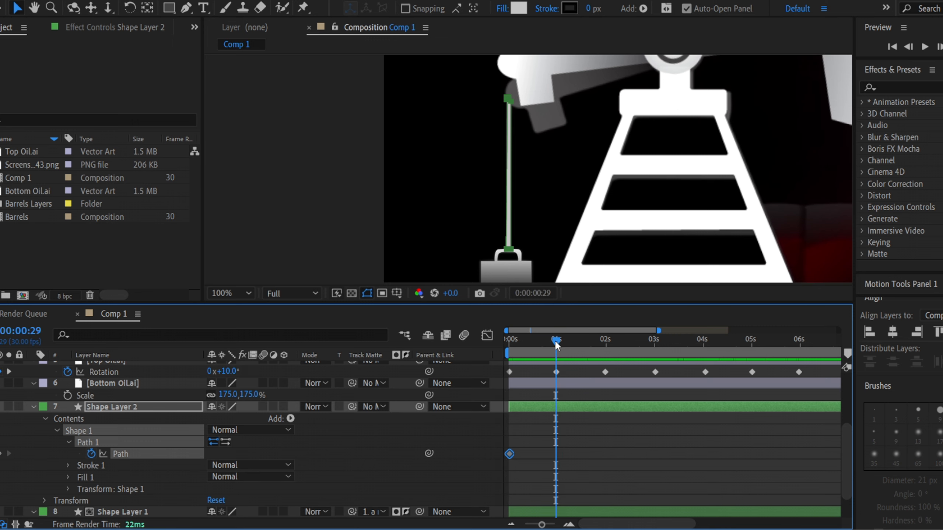
left_click_drag(519, 90, 519, 155)
scroll(519, 155, "up", 1)
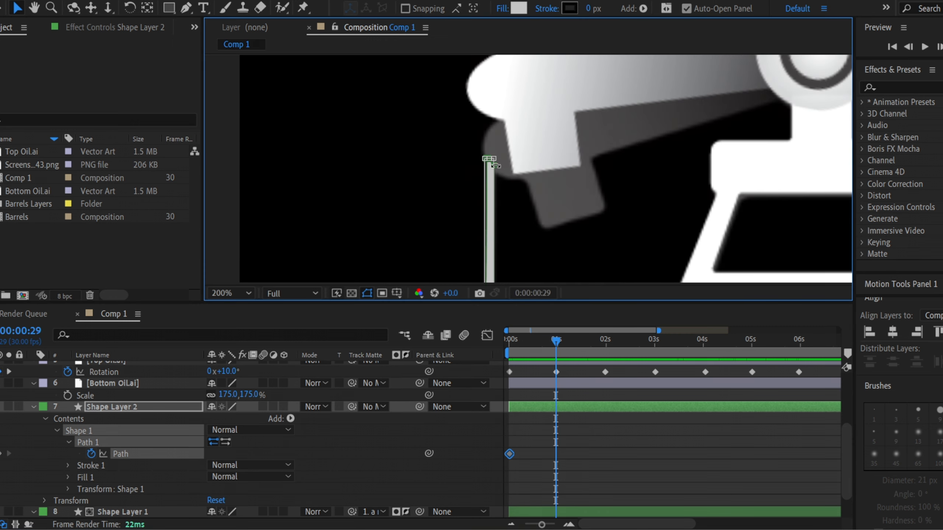
scroll(495, 164, "up", 3)
double_click(540, 173)
left_click(473, 155)
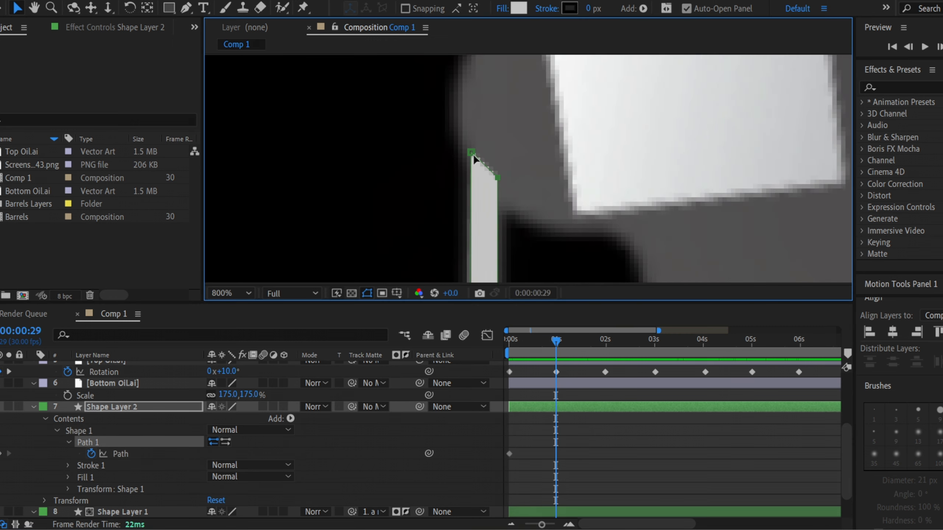
scroll(516, 149, "down", 1)
left_click_drag(501, 163, 516, 183)
left_click_drag(515, 183, 499, 104)
scroll(536, 162, "down", 1)
At 0:00:01:29, move the rod path's upper points down to the beam's lowered rear end and check the motion.
left_click(605, 346)
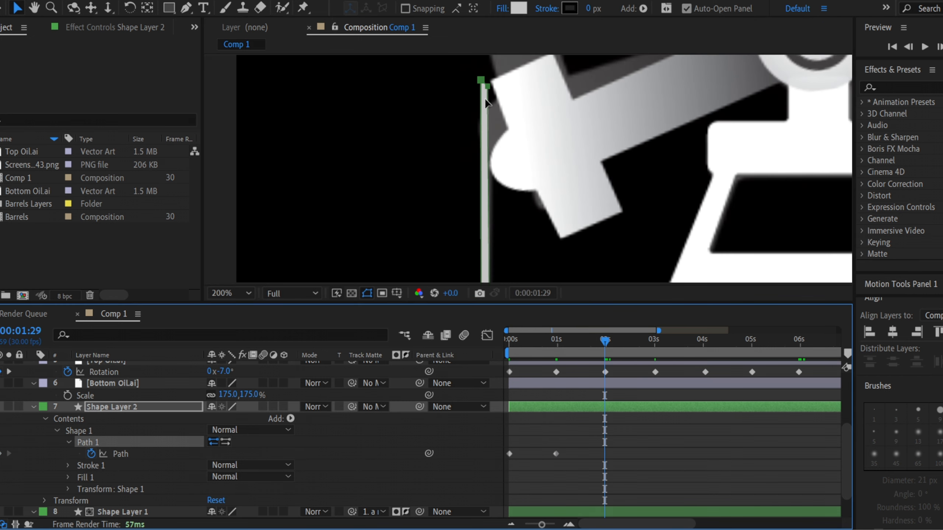
left_click_drag(484, 88, 497, 169)
left_click_drag(604, 348, 556, 342)
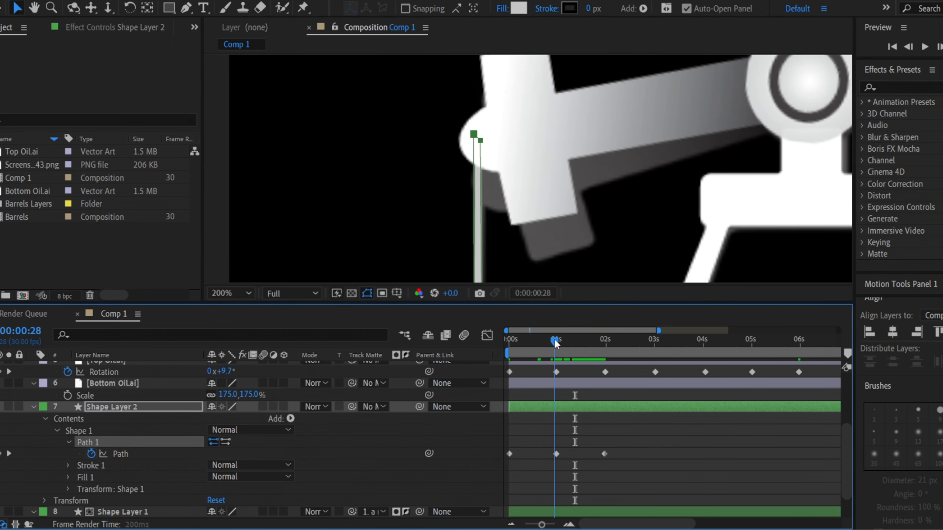
Copy Shape Layer 2's Path keyframes at 0:00:00:29 and 0:00:01:29 and paste them at 0:00:03:00 and 0:00:05:00.
left_click_drag(639, 438, 555, 459)
left_click(654, 343)
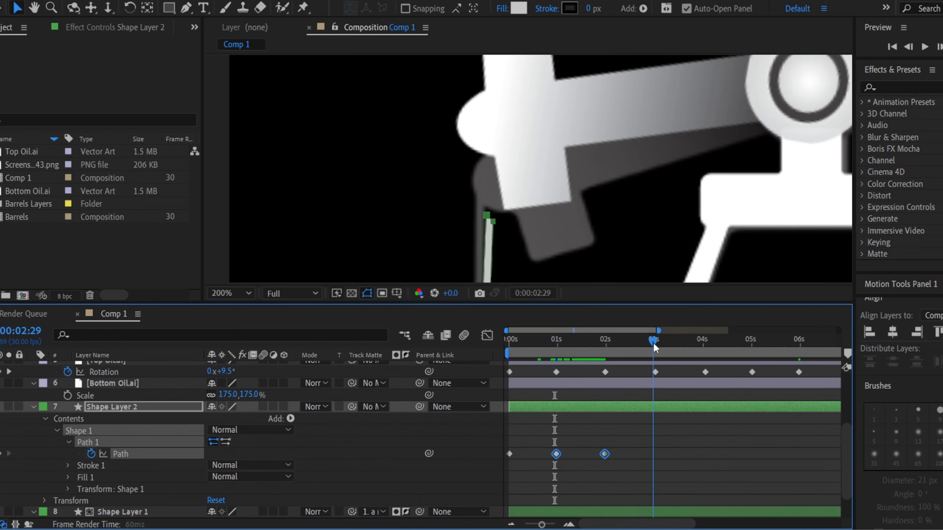
left_click_drag(652, 343, 655, 343)
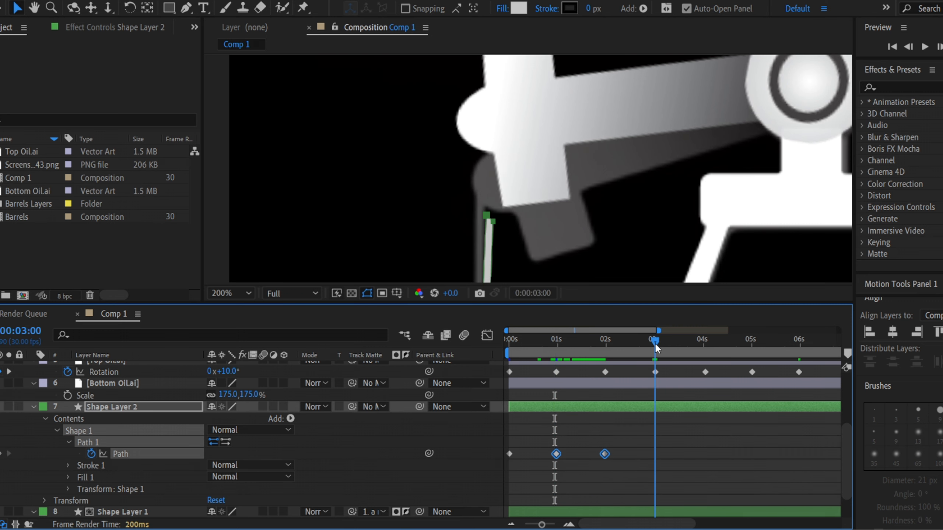
key("ctrl+v")
left_click(637, 342)
left_click_drag(714, 403, 614, 394)
key("ctrl+v")
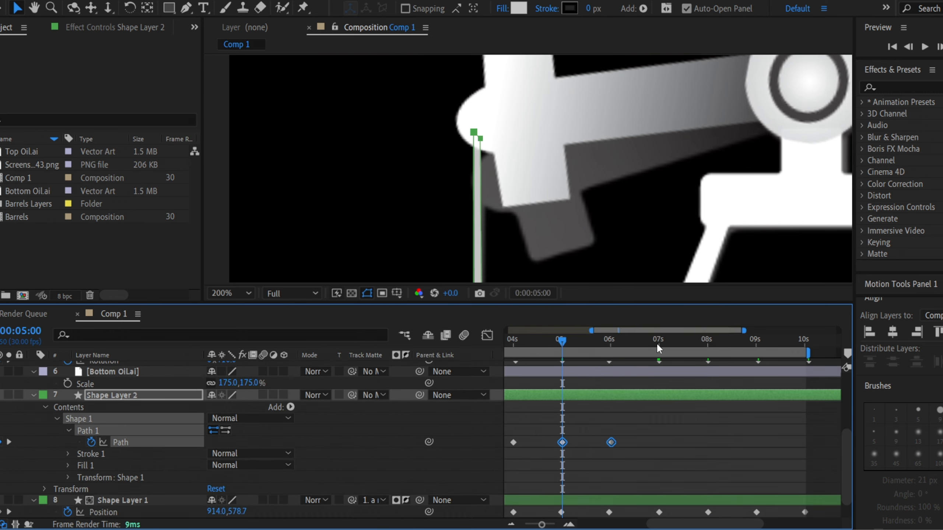
Paste the copied Path keyframes onto Shape Layer 2 at about 7 and 9 seconds, and return to the start.
left_click(657, 343)
key("ctrl+v")
left_click(754, 342)
key("ctrl+v")
key("Home")
Hide the reference screenshot PNG layer beneath the pump jack artwork.
scroll(517, 206, "down", 1)
left_click_drag(630, 267, 566, 158)
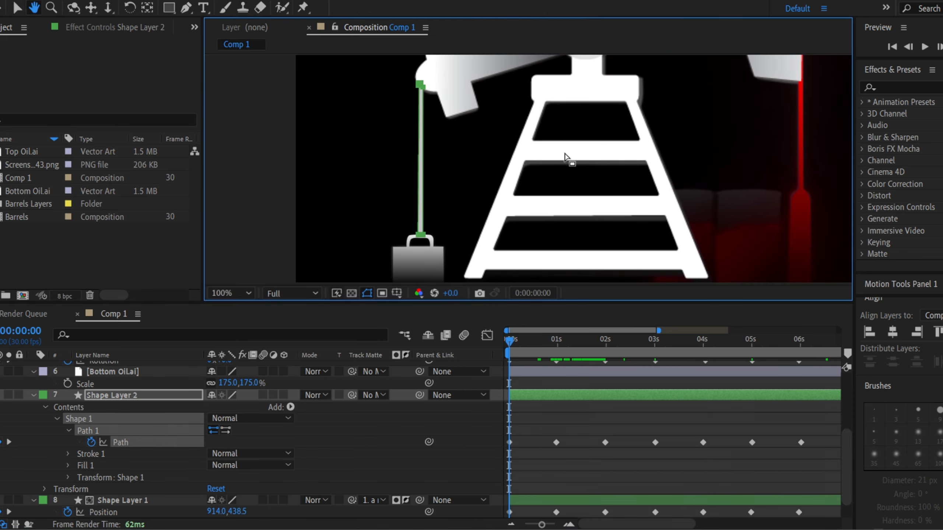
scroll(596, 173, "down", 1)
left_click(717, 171)
left_click(754, 163)
left_click_drag(754, 163, 735, 172)
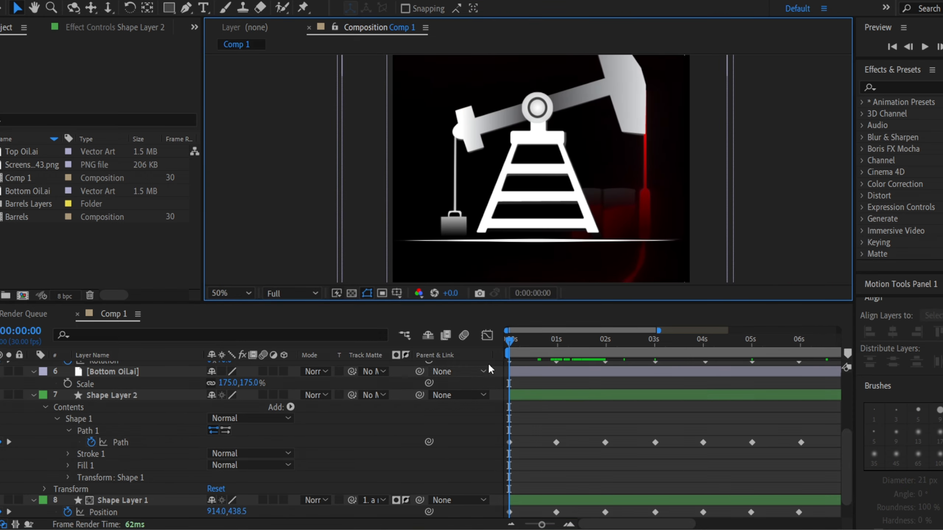
scroll(49, 466, "down", 1)
left_click(1, 500)
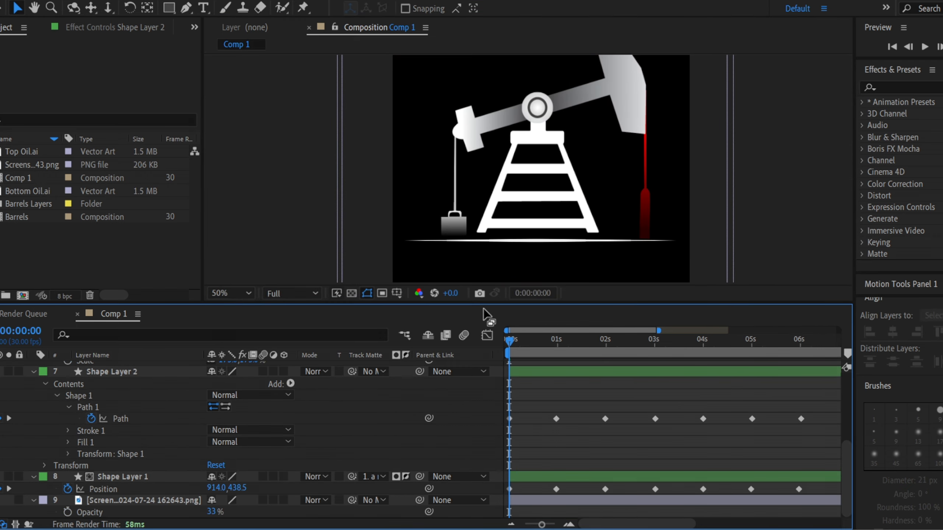
Preview the full pump jack animation from the start without the reference image.
left_click_drag(516, 339, 467, 336)
left_click_drag(589, 183, 594, 203)
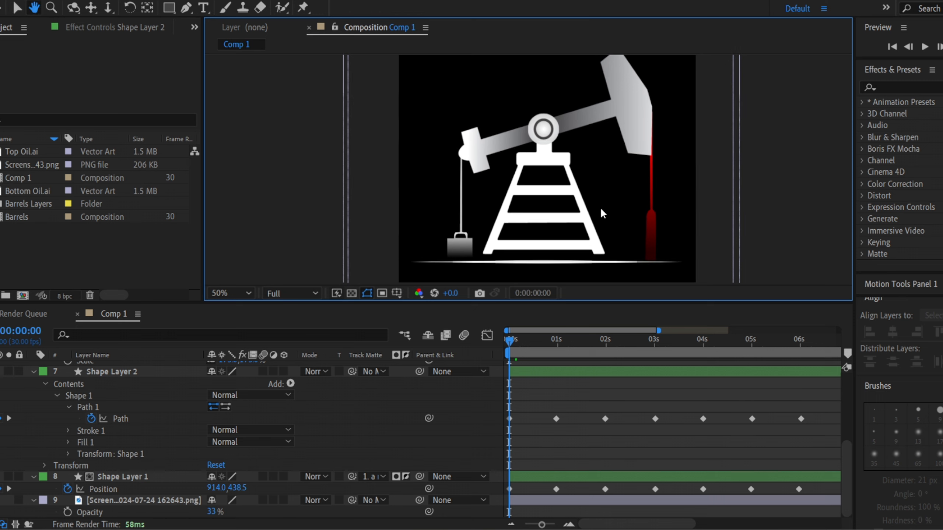
scroll(600, 211, "down", 1)
left_click_drag(512, 338, 509, 340)
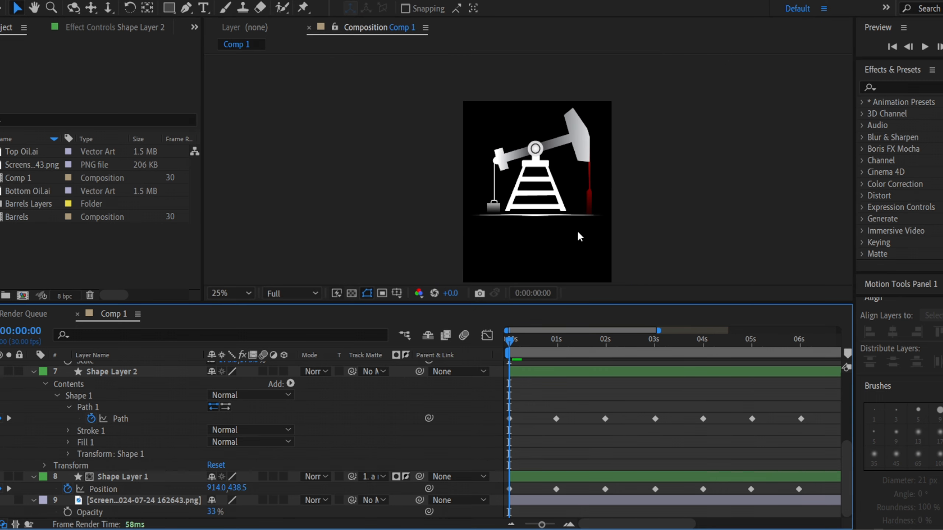
key("space")
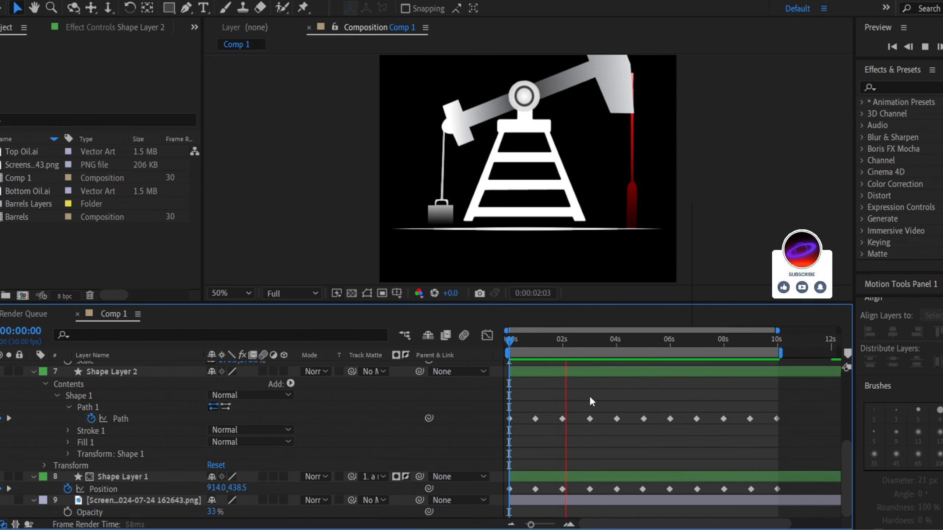
Apply Easy Ease to all of Shape Layer 2's Path keyframes and stop the preview.
left_click_drag(789, 399, 474, 420)
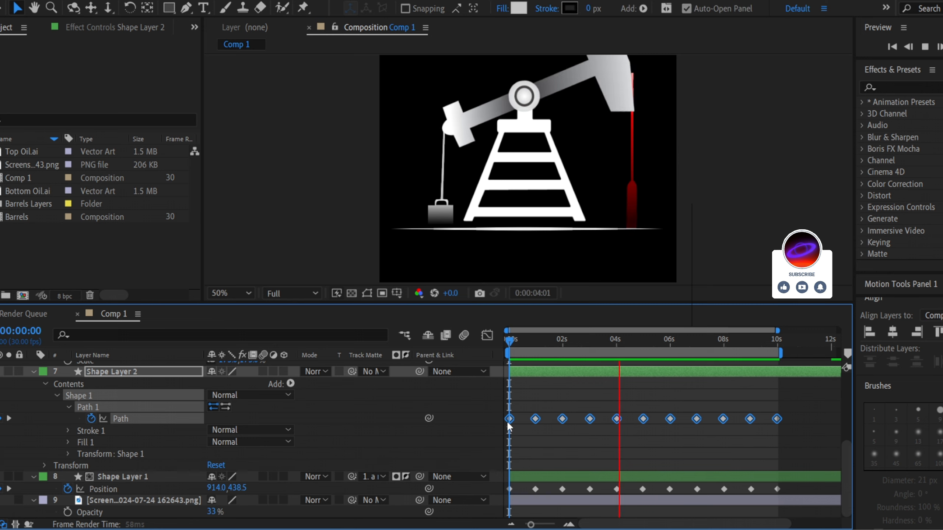
key("F9")
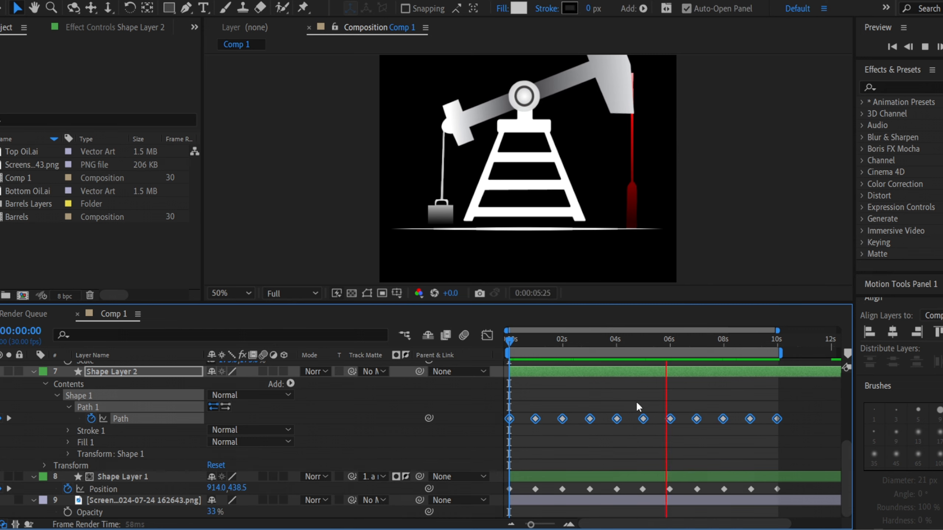
left_click(635, 401)
key("space")
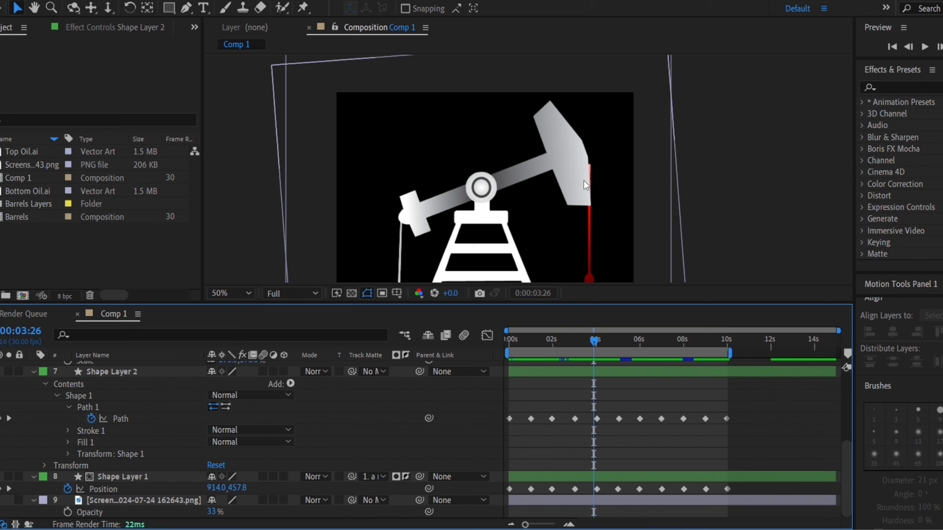
Scale the Top Oil.ai layer up to 184% so the beam head covers the top of the red stream.
key("period")
key("period")
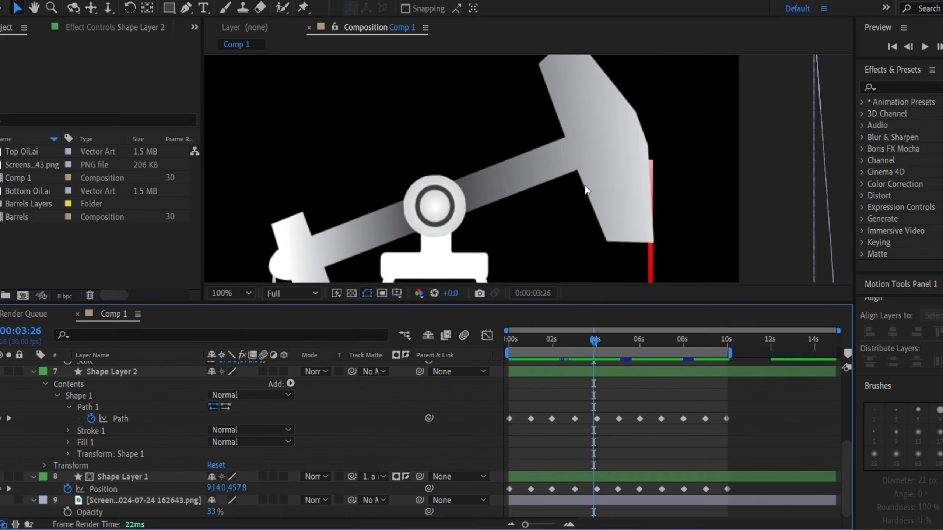
scroll(123, 435, "up", 5)
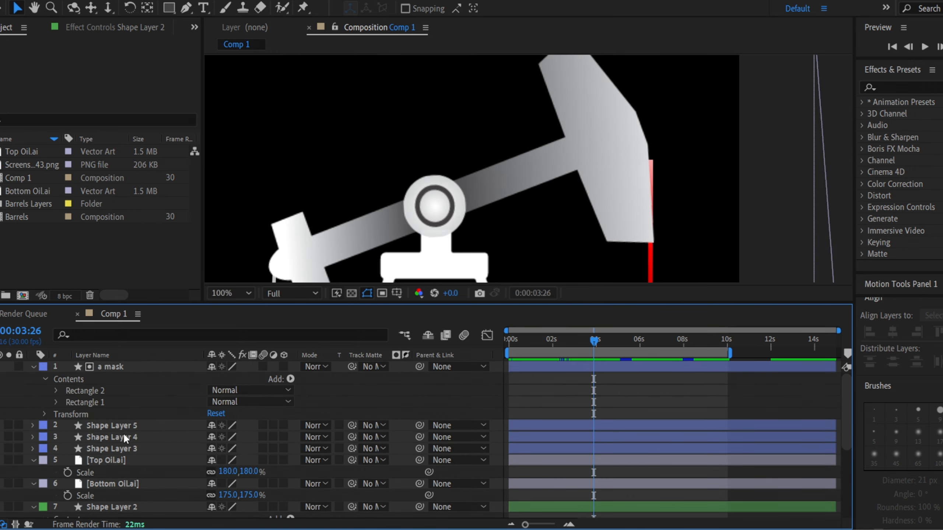
left_click(117, 460)
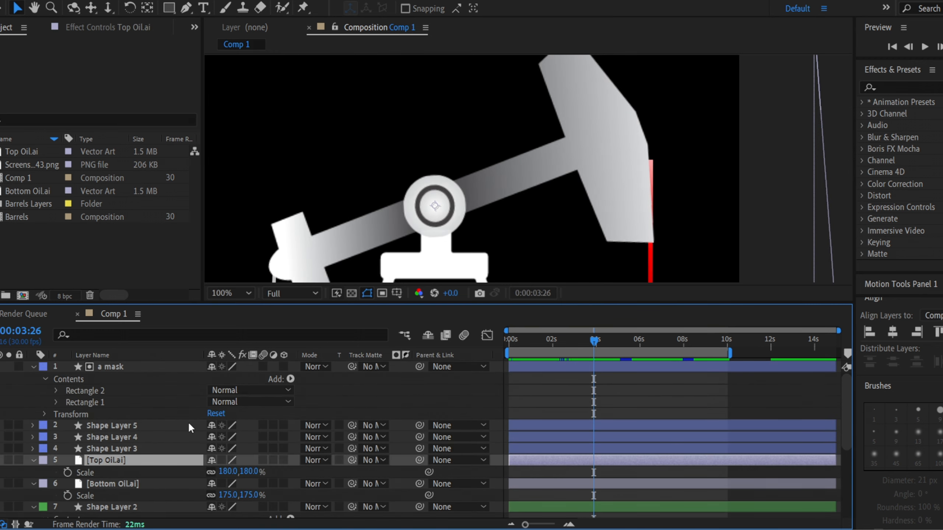
left_click(34, 460)
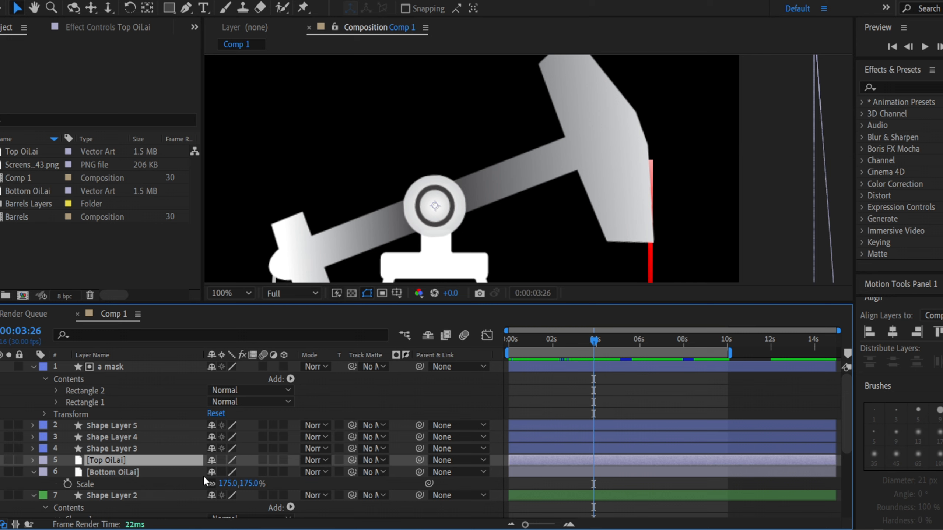
key("s")
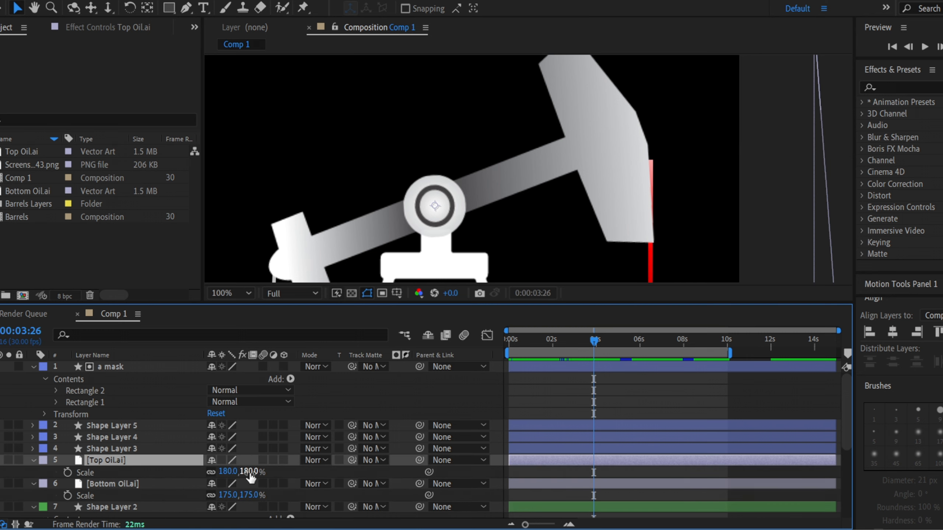
left_click_drag(252, 473, 254, 473)
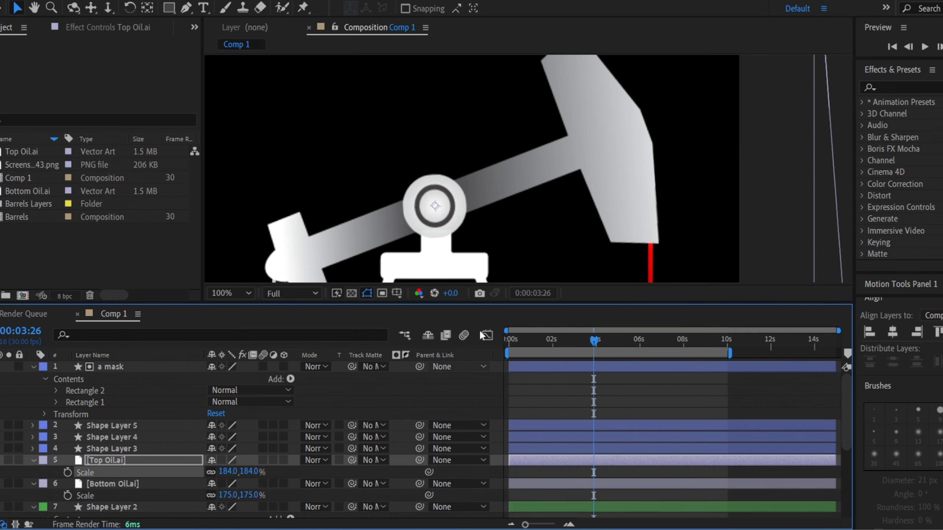
Inspect the pump jack in Comp 1 from its beam down to the stand's base and the red rod.
key("space")
left_click_drag(549, 216, 557, 112)
key("space")
left_click_drag(597, 139, 594, 172)
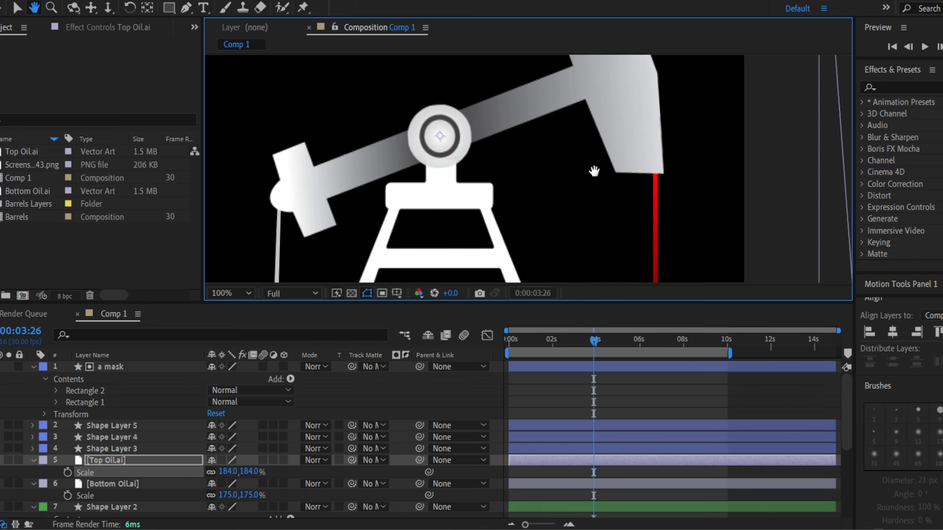
key("space")
left_click_drag(659, 197, 628, 200)
left_click(768, 156)
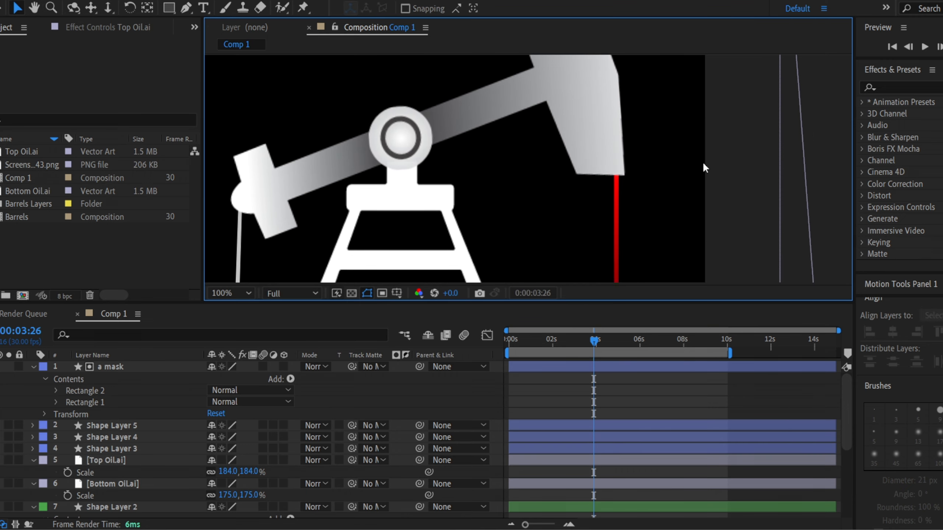
scroll(586, 165, "down", 1)
key("space")
left_click_drag(546, 189, 576, 146)
mouse_move(591, 341)
left_mouse_down()
mouse_move(620, 340)
mouse_move(507, 332)
mouse_move(606, 338)
mouse_move(543, 338)
mouse_move(607, 347)
left_mouse_up()
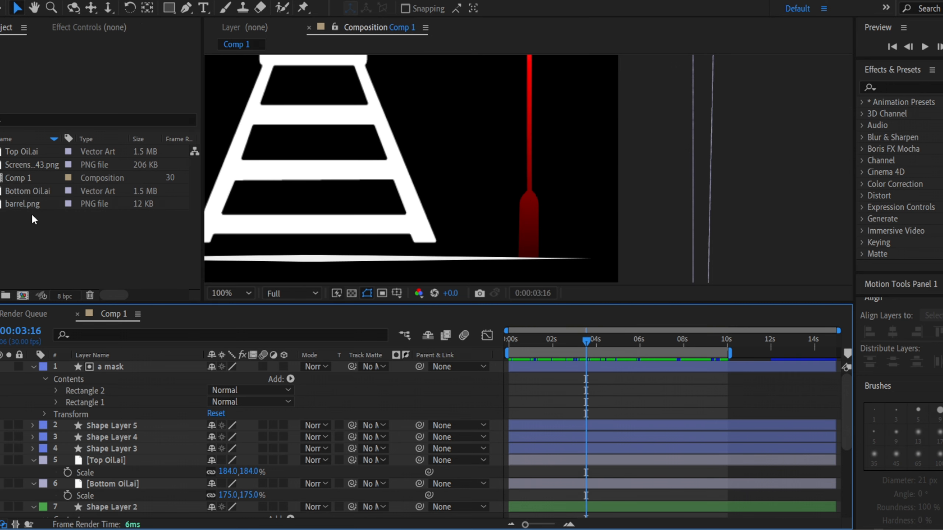
Add barrel.png between the stand and the red rod, and pre-compose it with all attributes moved into the new composition.
left_click_drag(26, 204, 116, 367)
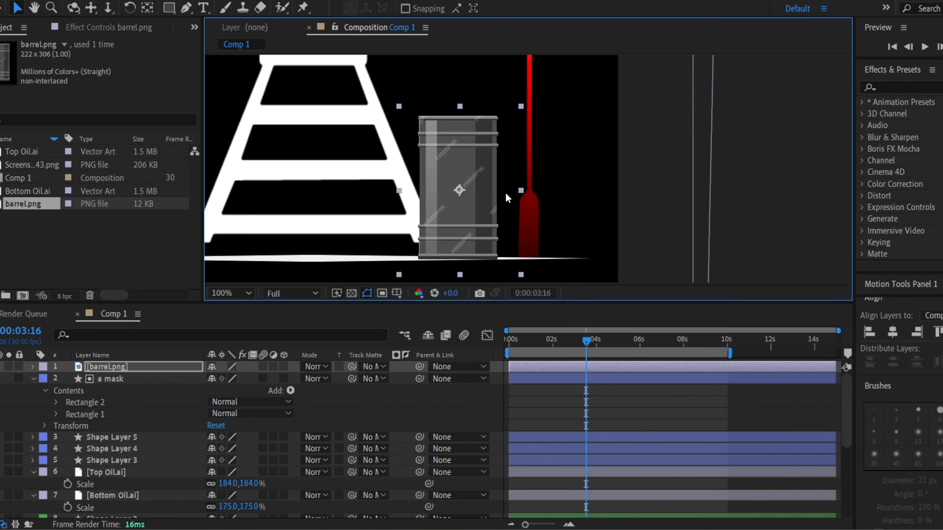
right_click(119, 367)
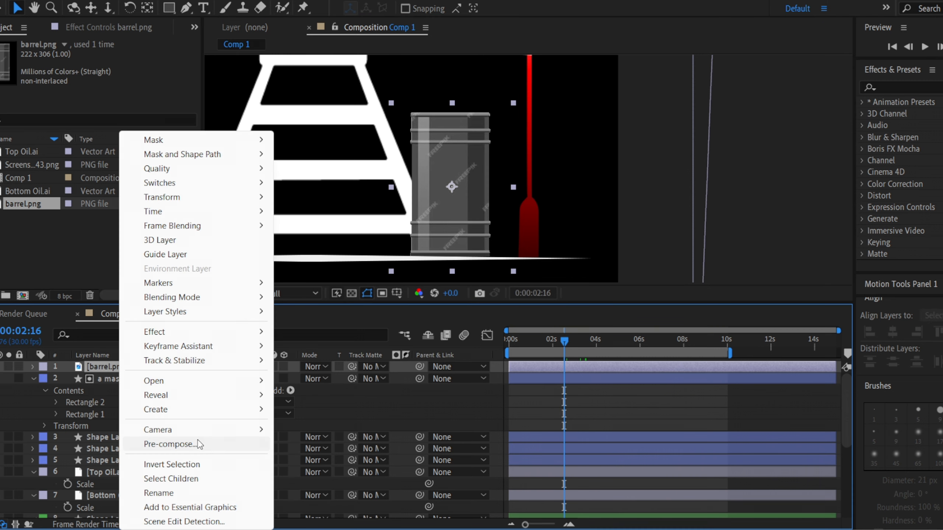
left_click(200, 443)
left_click(635, 259)
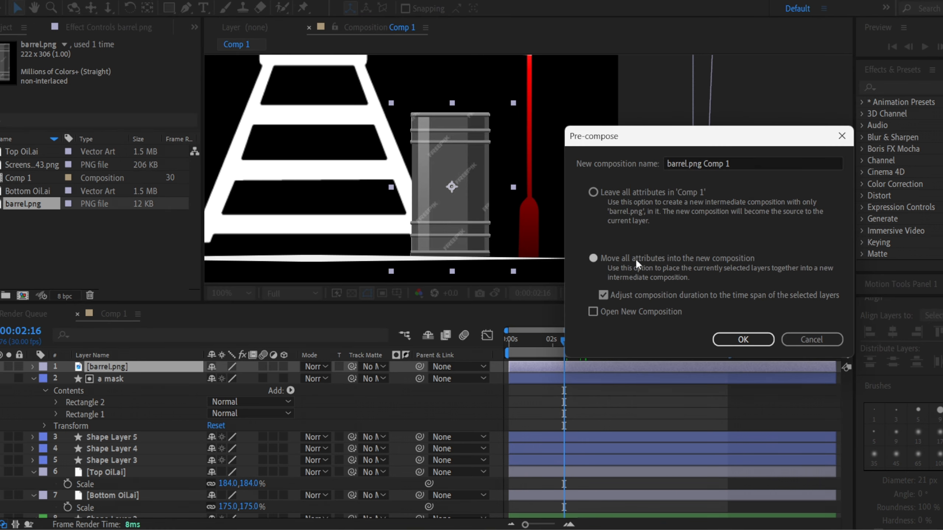
left_click(742, 339)
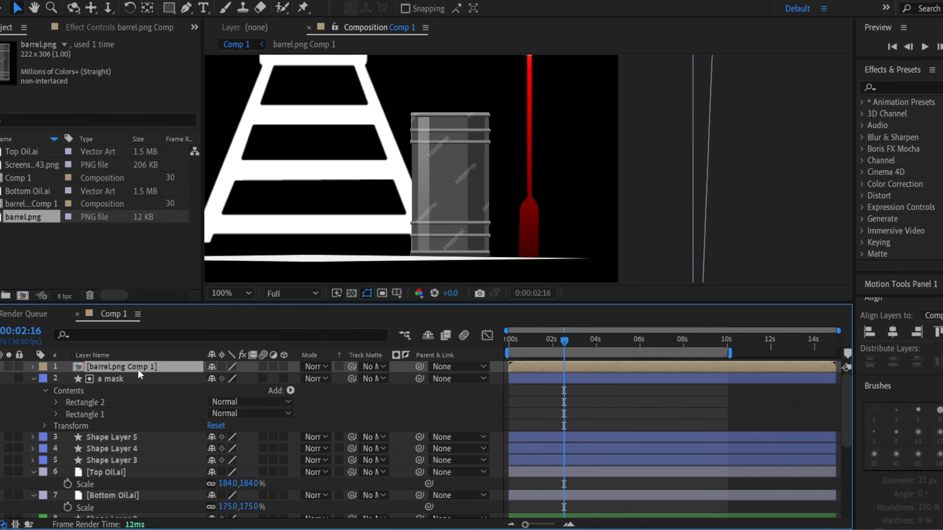
Inside the barrel pre-comp, draw a light grey rectangle covering the lower part of the barrel and extending past its sides.
double_click(139, 369)
key("space")
left_click_drag(661, 187, 557, 342)
left_click(169, 8)
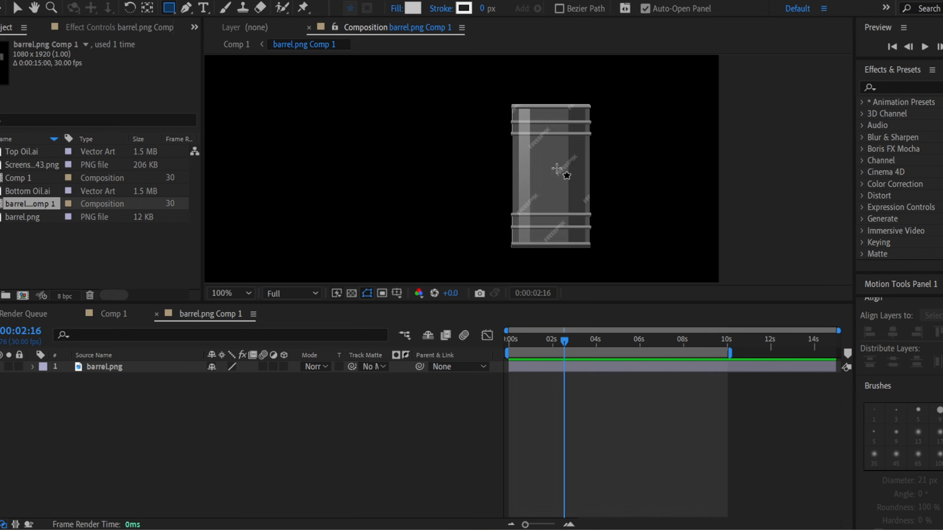
left_click_drag(482, 160, 613, 248)
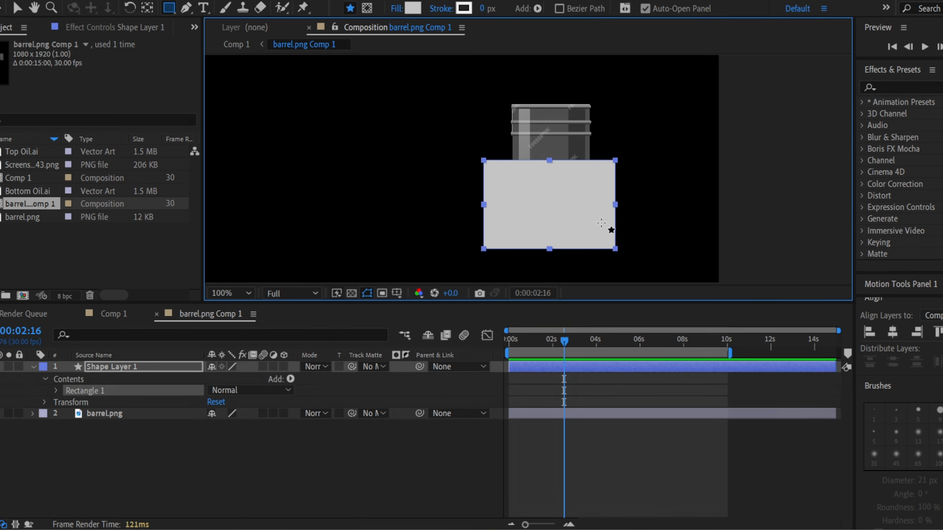
Set barrel.png as the track matte of the rectangle's shape layer.
key("v")
left_click_drag(580, 207, 552, 187)
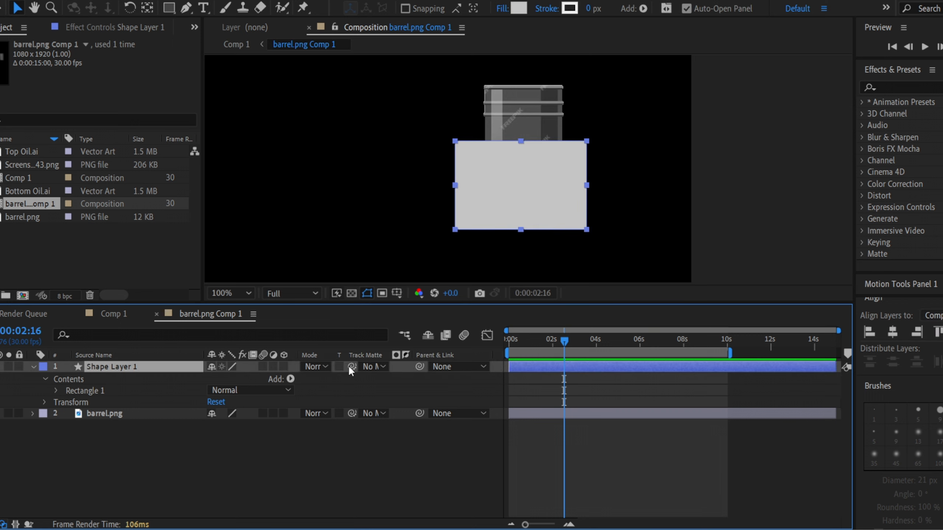
left_click_drag(351, 366, 89, 413)
left_click_drag(545, 174, 503, 187)
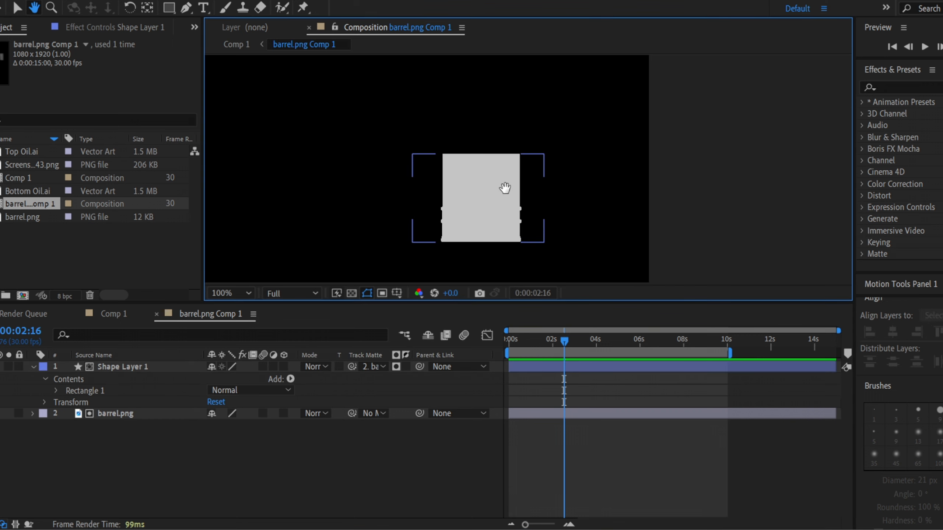
Apply the Wave Warp effect to Shape Layer 1.
left_click(502, 187)
left_click(901, 88)
type("wave")
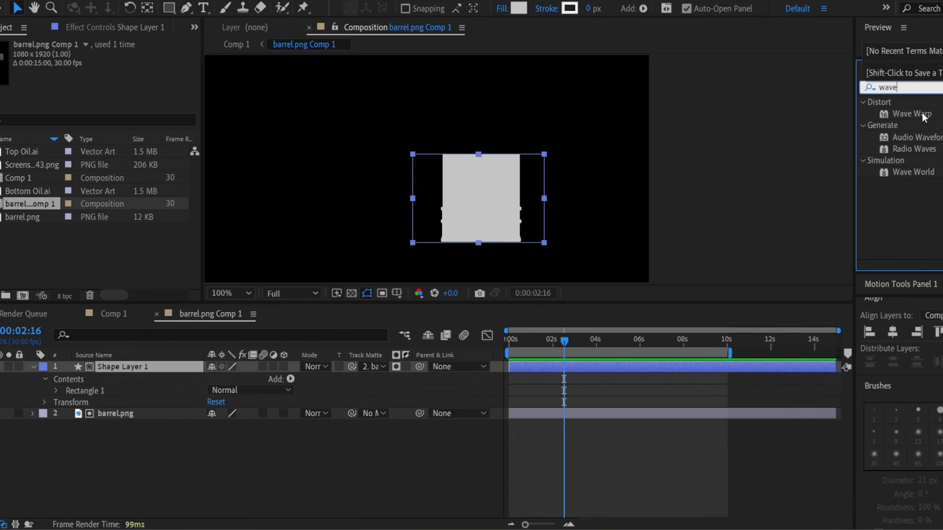
mouse_move(923, 118)
left_mouse_down()
mouse_move(563, 158)
mouse_move(484, 194)
left_mouse_up()
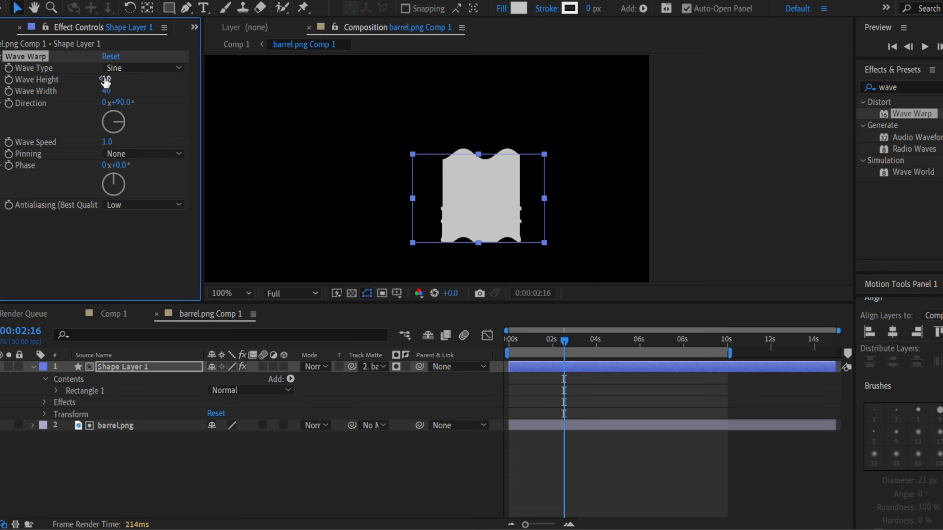
Set the Wave Warp's wave height to 30, wave width to 250 and direction to -90°.
key("Return")
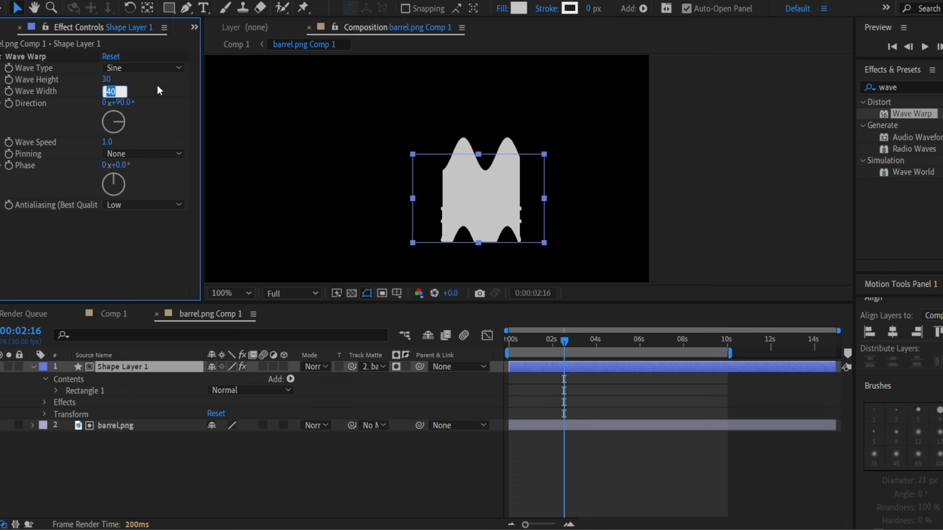
type("250")
key("Return")
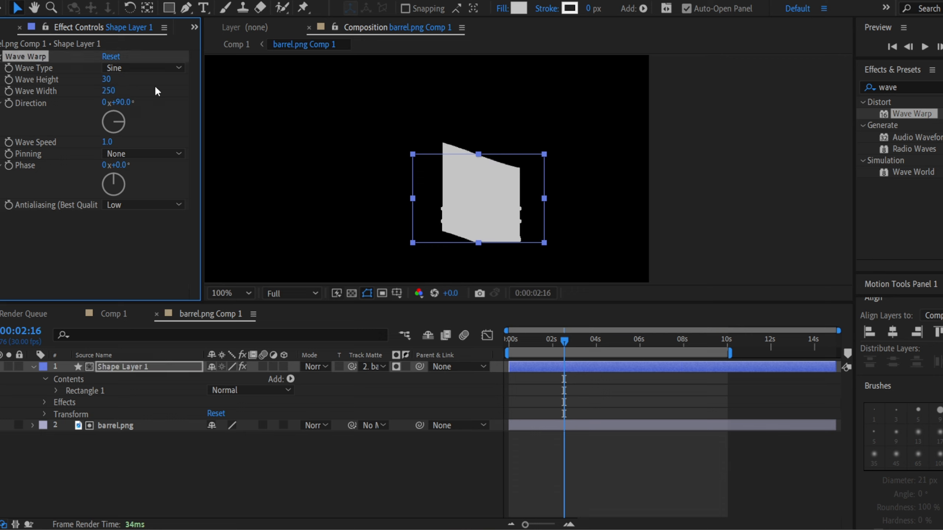
type("-90")
key("Return")
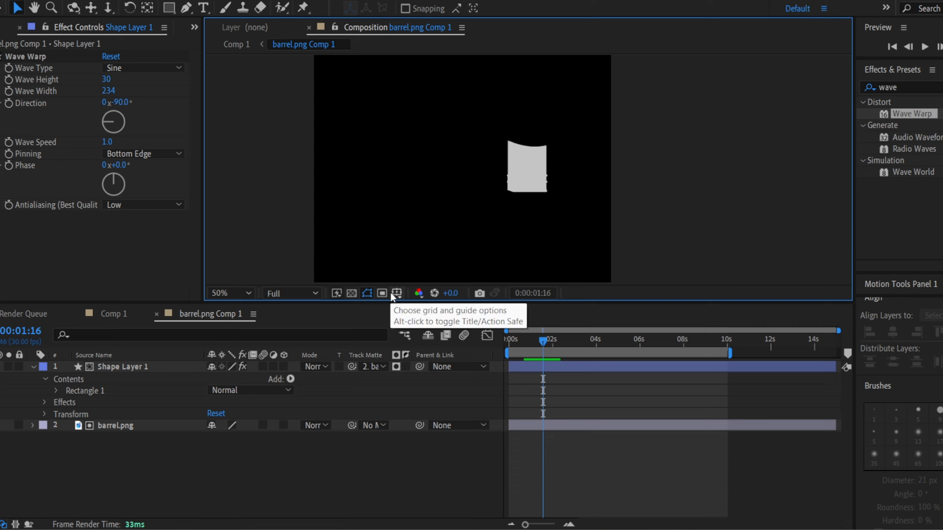
Draw a region of interest around the barrel and crop the composition to it.
left_click(381, 293)
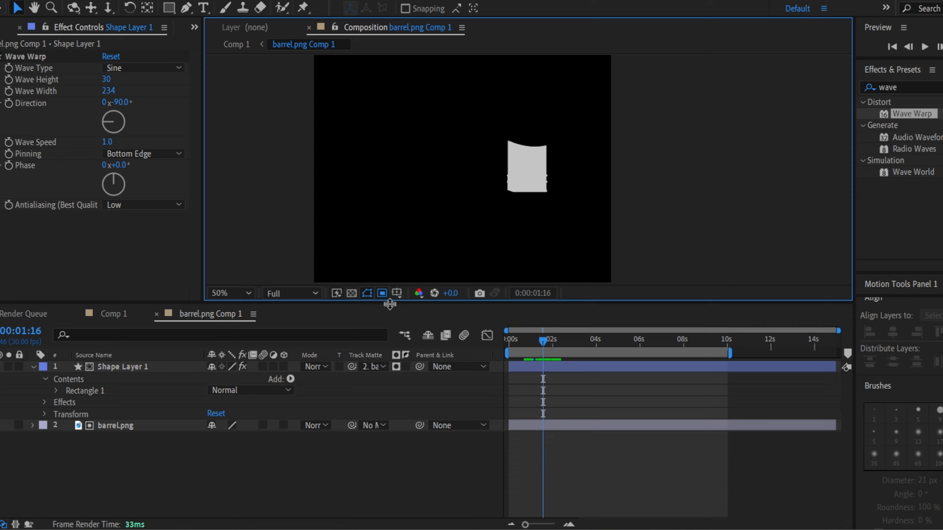
left_click_drag(485, 105, 579, 194)
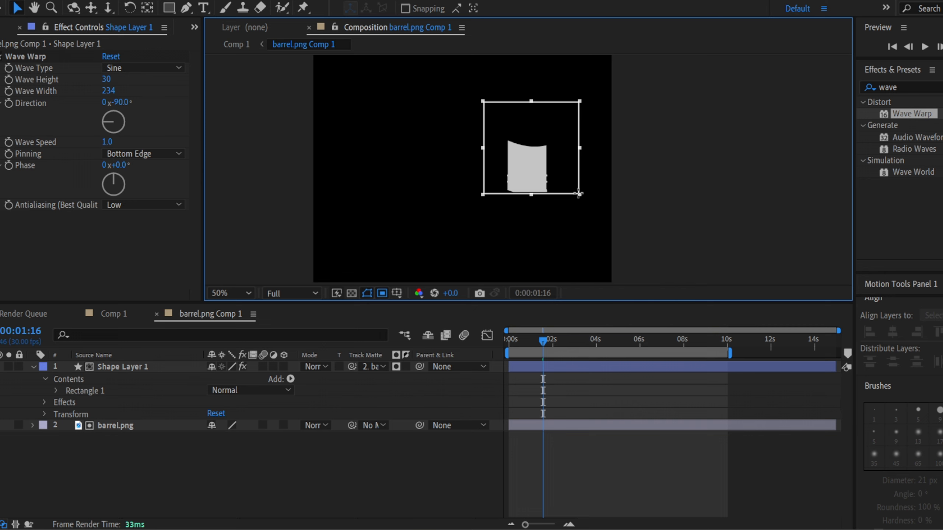
left_click(69, 2)
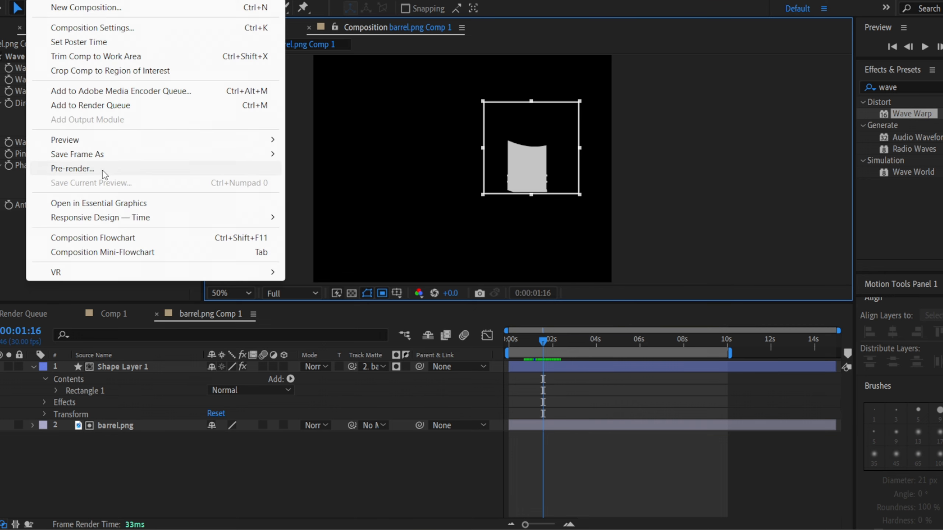
left_click(90, 71)
Select Shape Layer 1 and choose Bottom Edge as its Wave Warp pinning.
scroll(528, 192, "up", 4)
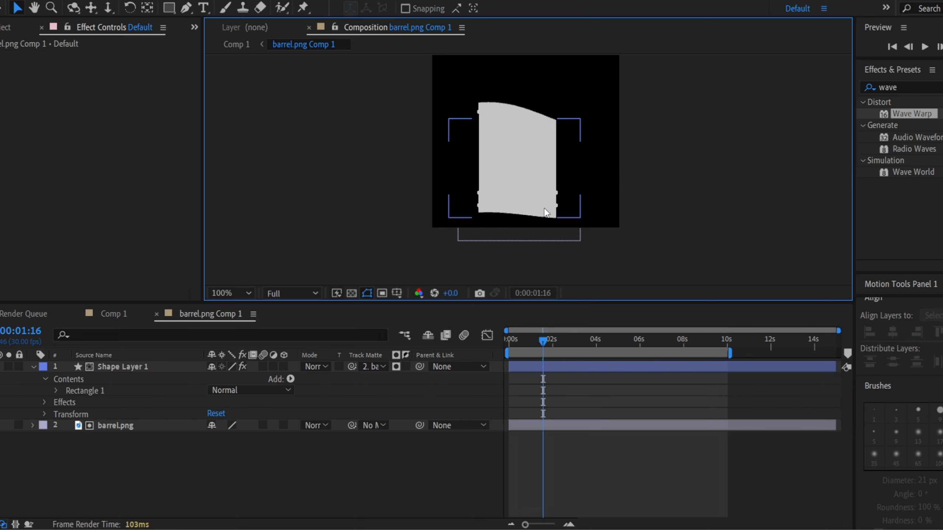
left_click(498, 174)
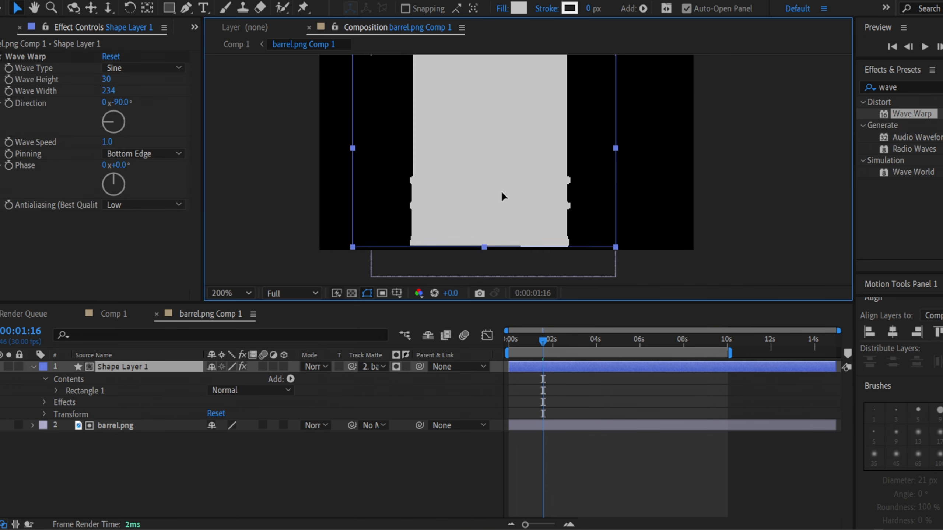
left_click(144, 153)
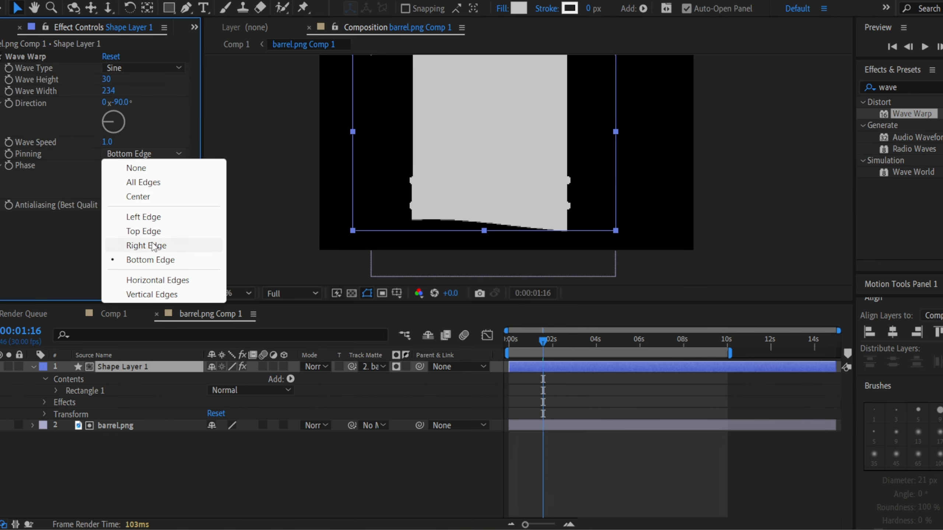
left_click(150, 260)
scroll(491, 114, "down", 2)
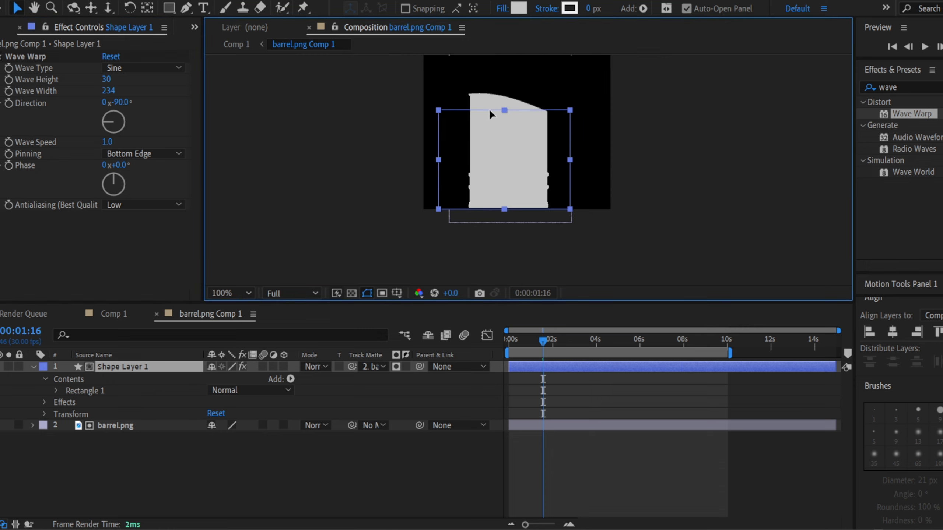
Scrub through the wave animation and return the playhead to the start of the composition.
left_click(587, 389)
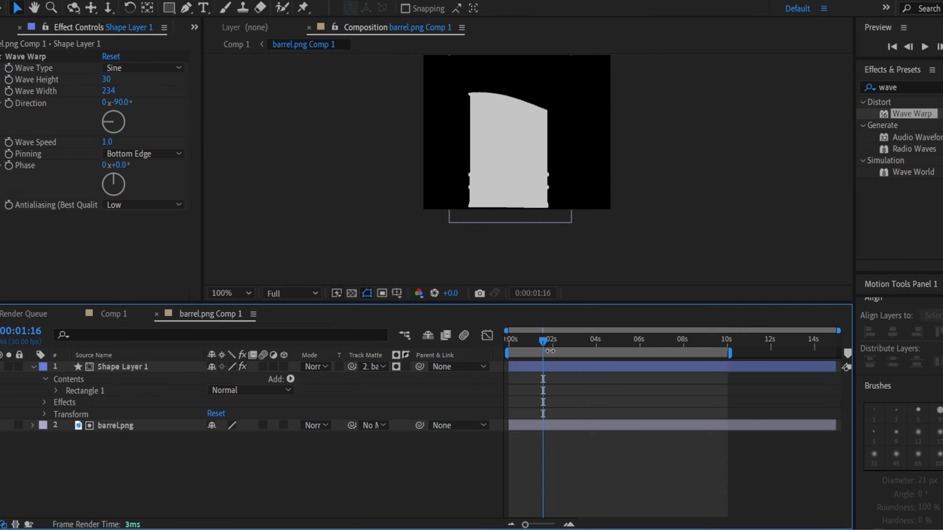
mouse_move(545, 341)
left_mouse_down()
mouse_move(643, 346)
mouse_move(501, 332)
mouse_move(558, 341)
mouse_move(530, 341)
left_mouse_up()
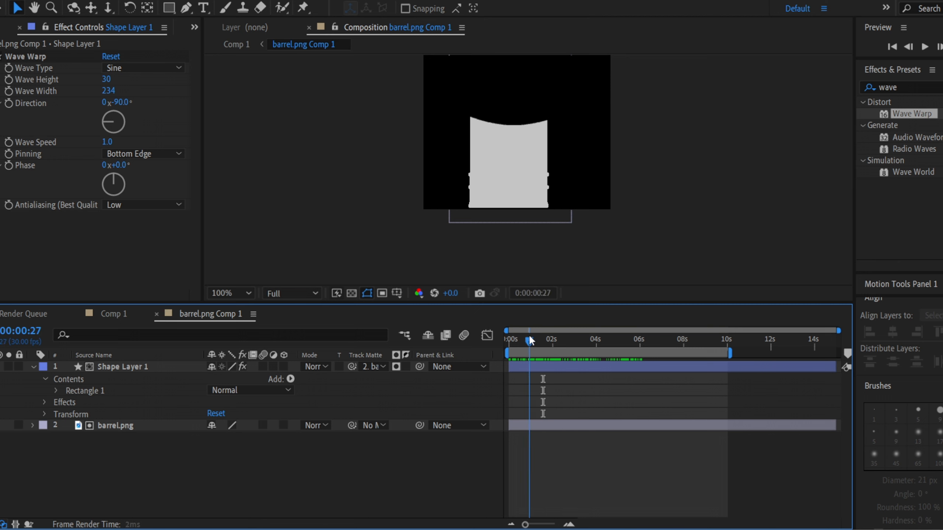
left_click_drag(531, 341, 508, 341)
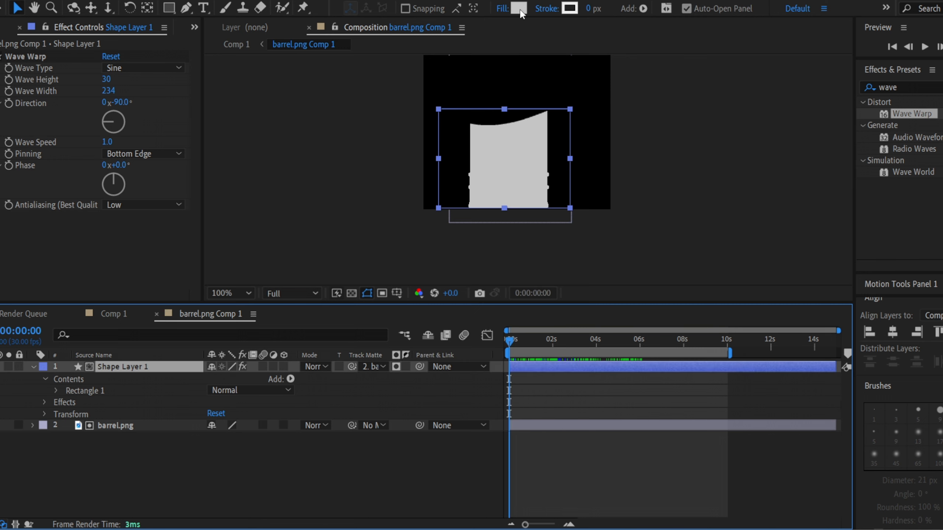
Duplicate Shape Layer 1 and set the copy's Wave Warp direction to 90°.
left_click(521, 11)
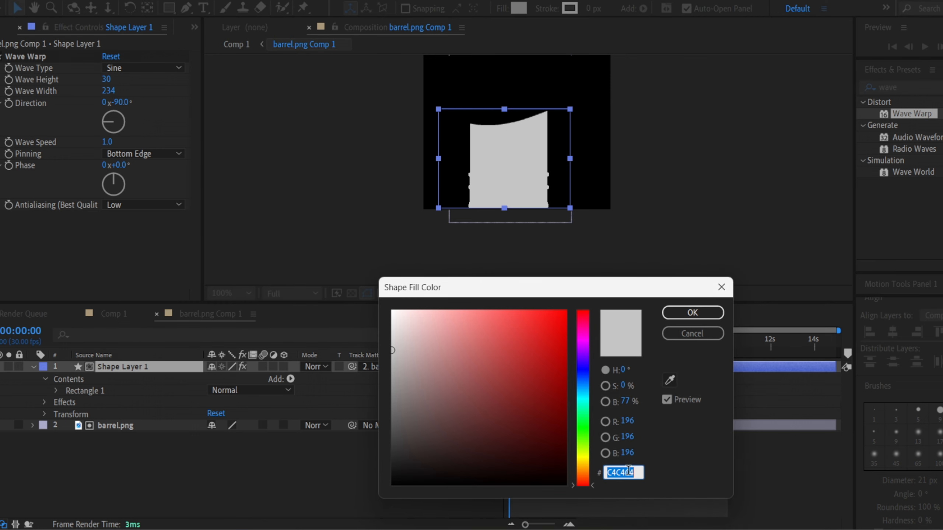
key("Return")
left_click(113, 370)
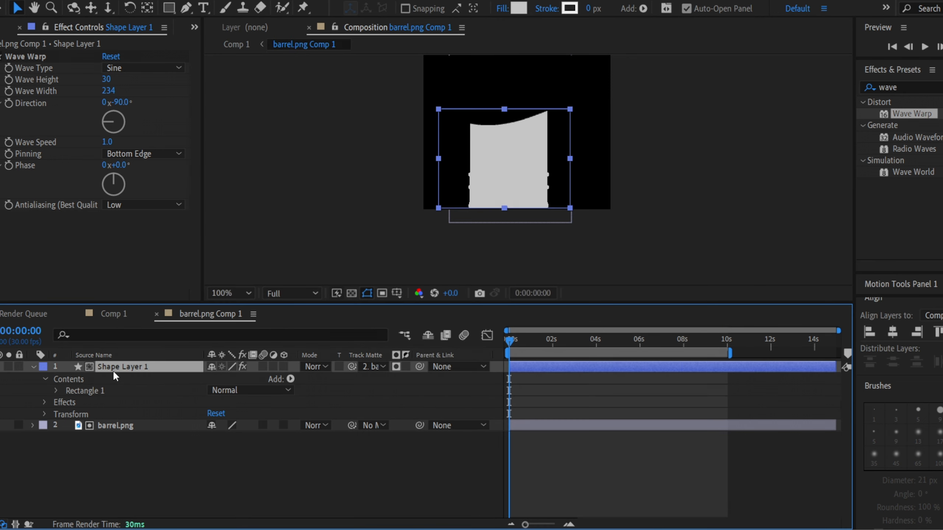
key("ctrl+d")
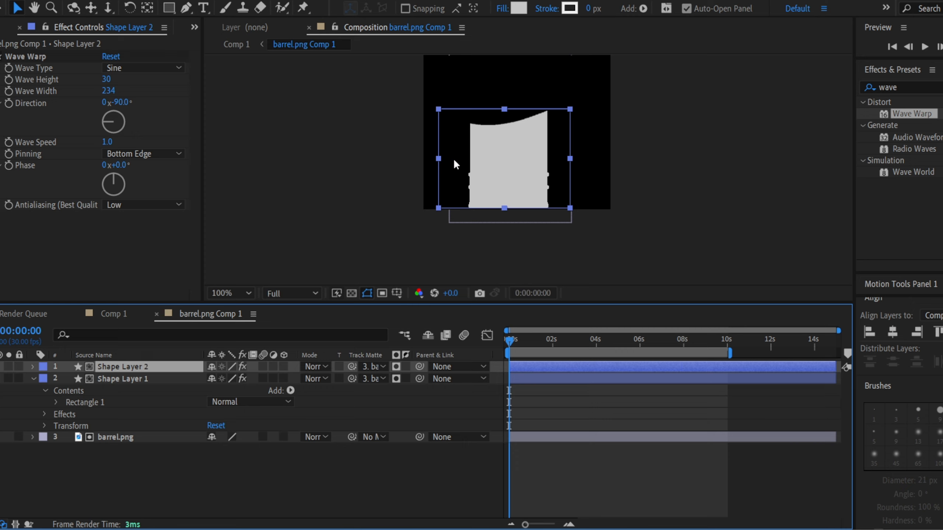
left_click(121, 103)
type("90")
key("Return")
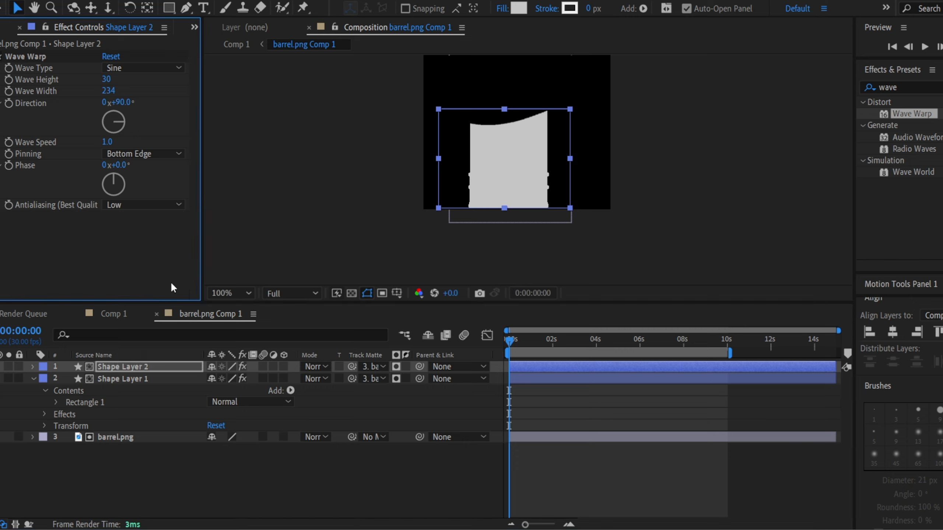
Set the Wave Warp's wave speed to 0.5 on both Shape Layer 2 and Shape Layer 1.
left_click(109, 141)
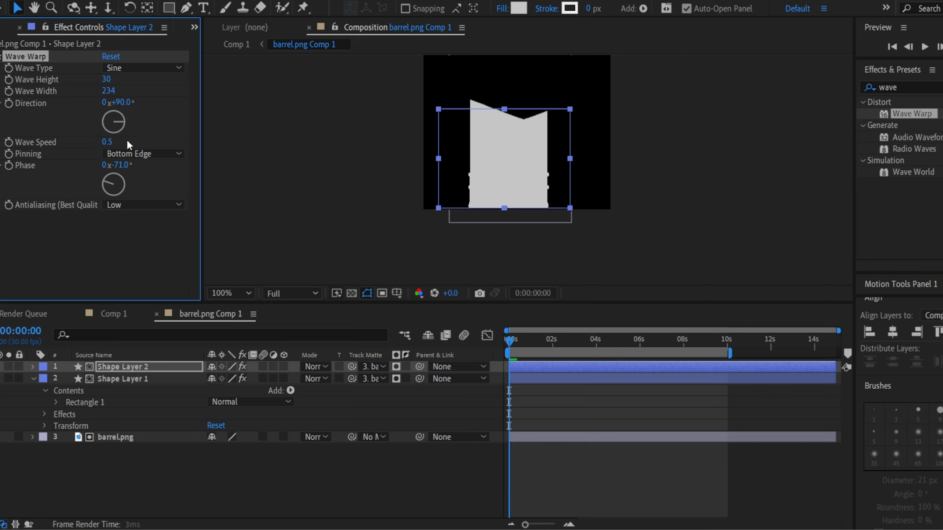
key("ctrl+Down")
left_click(108, 142)
type("0")
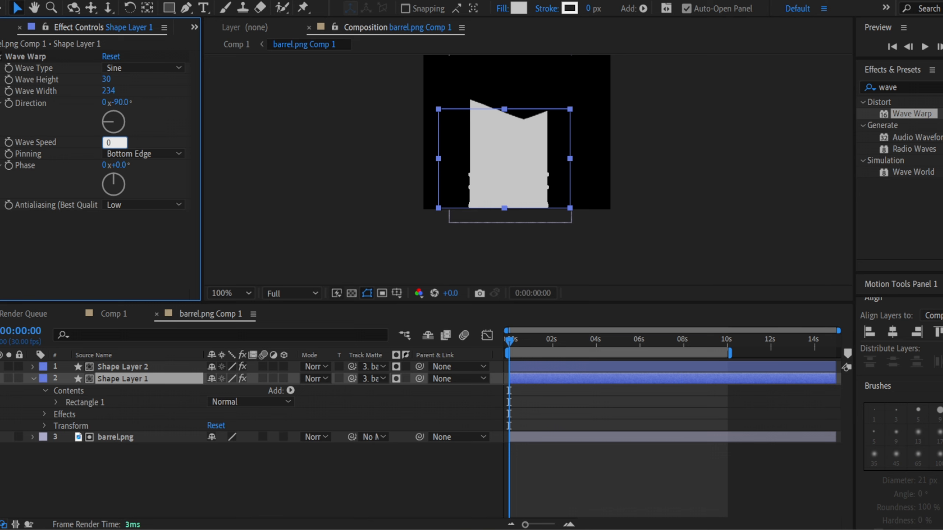
type(".5")
key("Return")
Change Shape Layer 2's fill colour to DCDCDC and scrub the timeline to preview the two overlapping waves.
type("D")
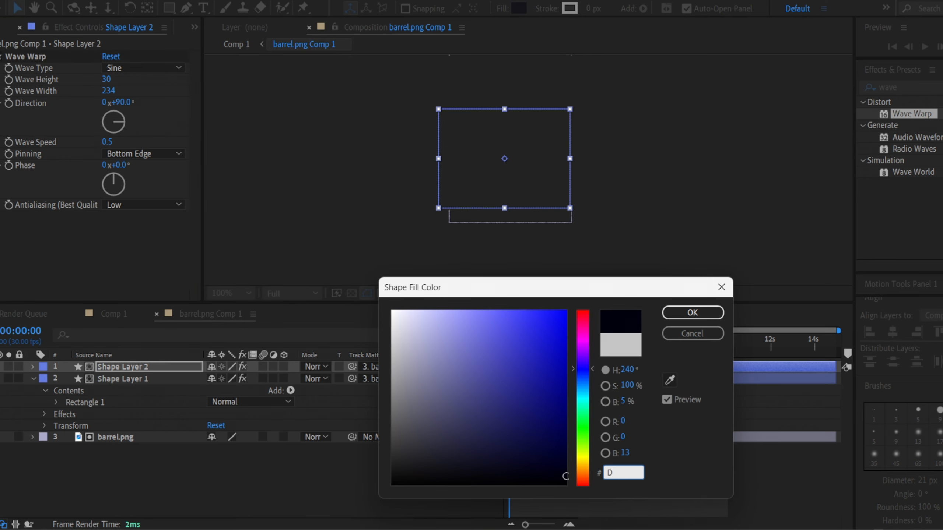
type("CDCDC")
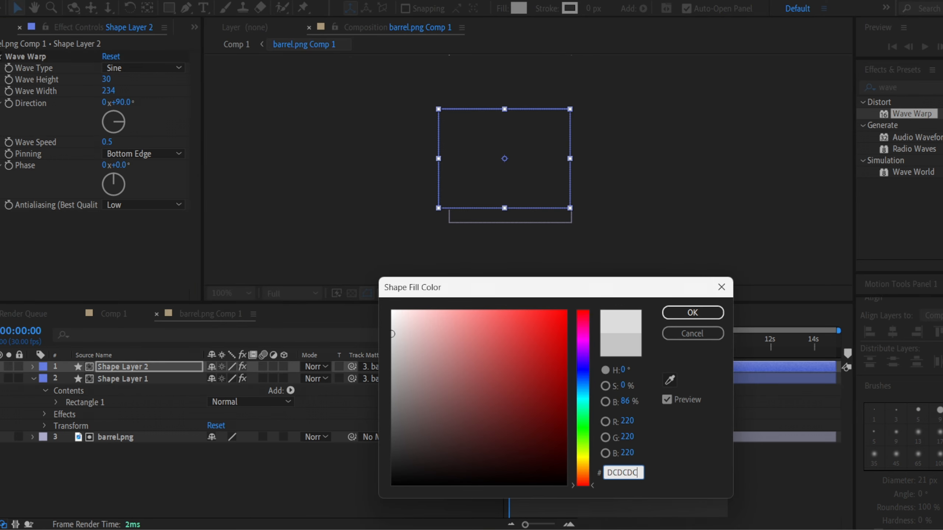
key("Return")
left_click_drag(534, 339, 602, 339)
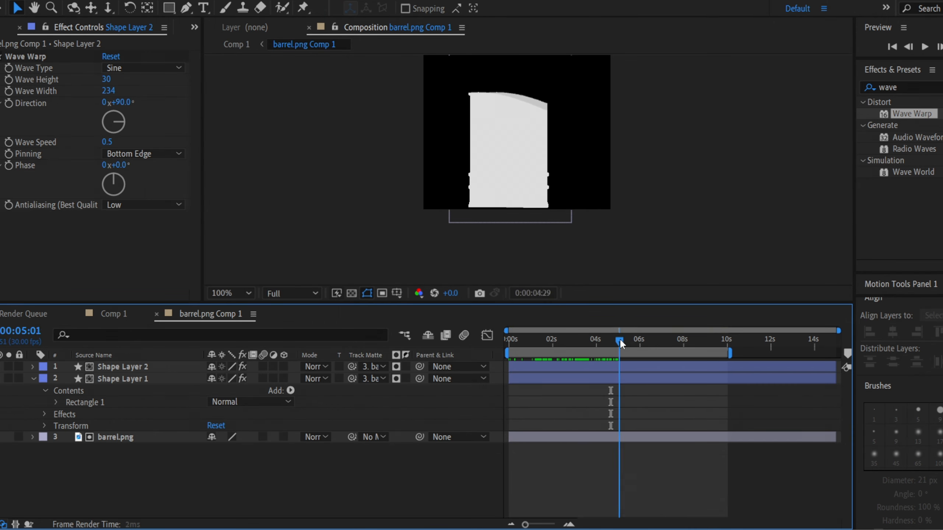
Turn on the visibility of the barrel.png layer and duplicate it.
left_click_drag(619, 339, 681, 340)
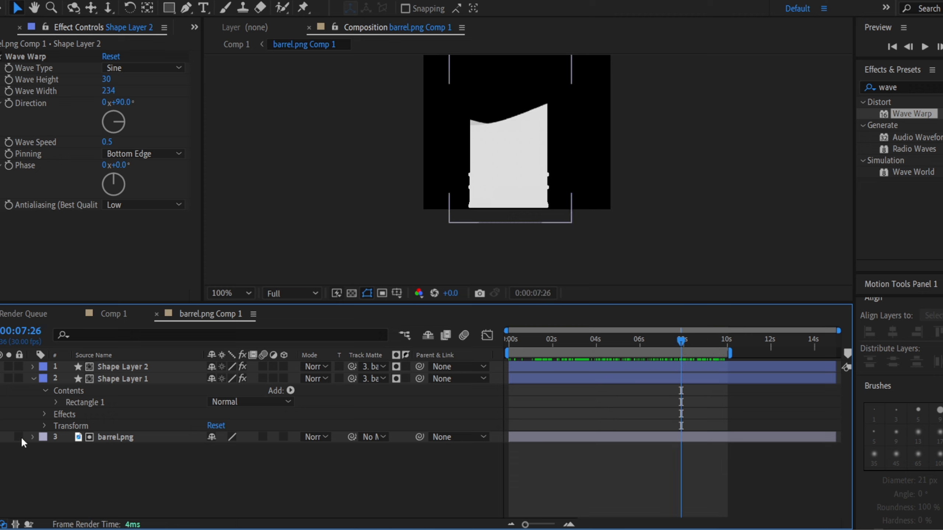
left_click(1, 437)
left_click_drag(654, 97, 628, 130)
left_click(151, 439)
key("t")
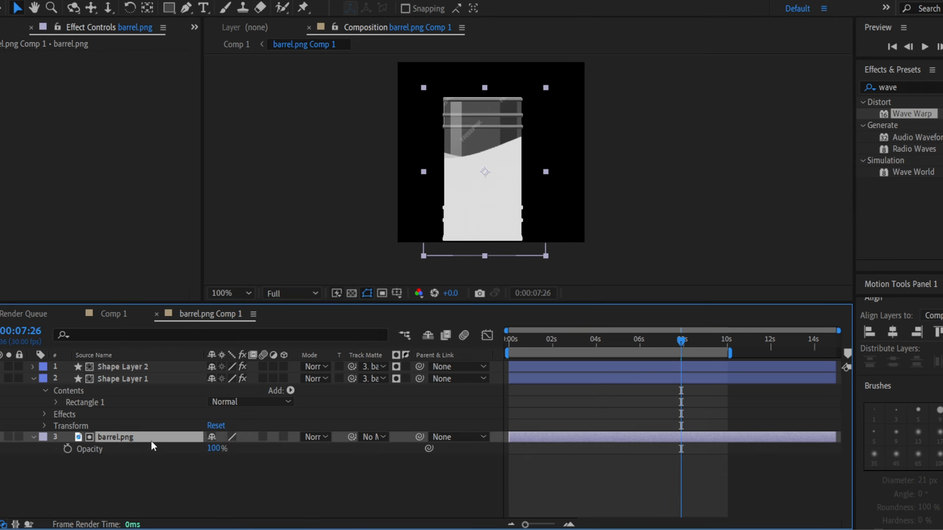
key("ctrl+d")
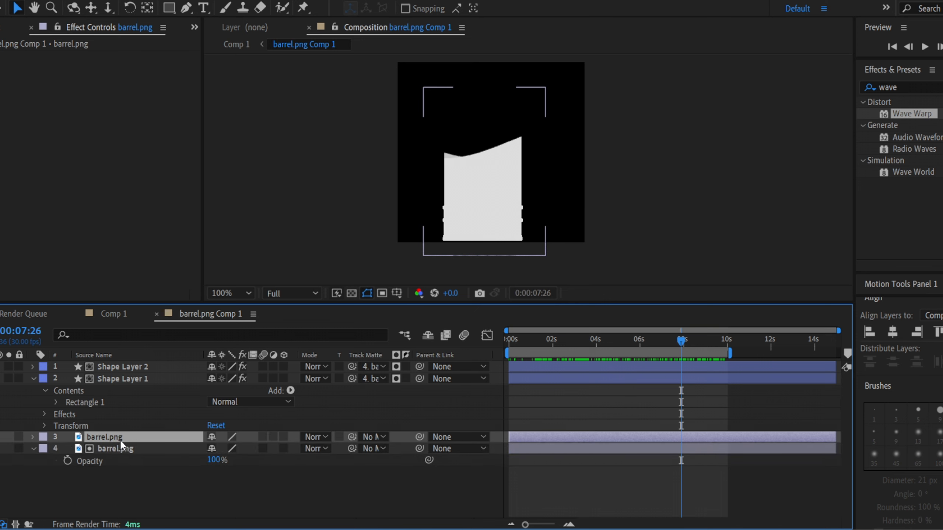
Pre-compose the duplicated barrel.png layer.
right_click(119, 437)
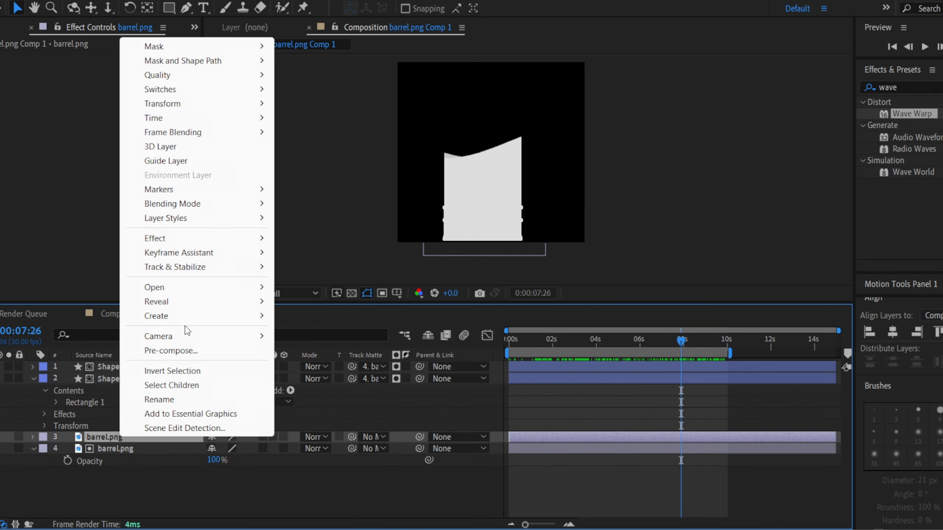
left_click(222, 349)
left_click(743, 340)
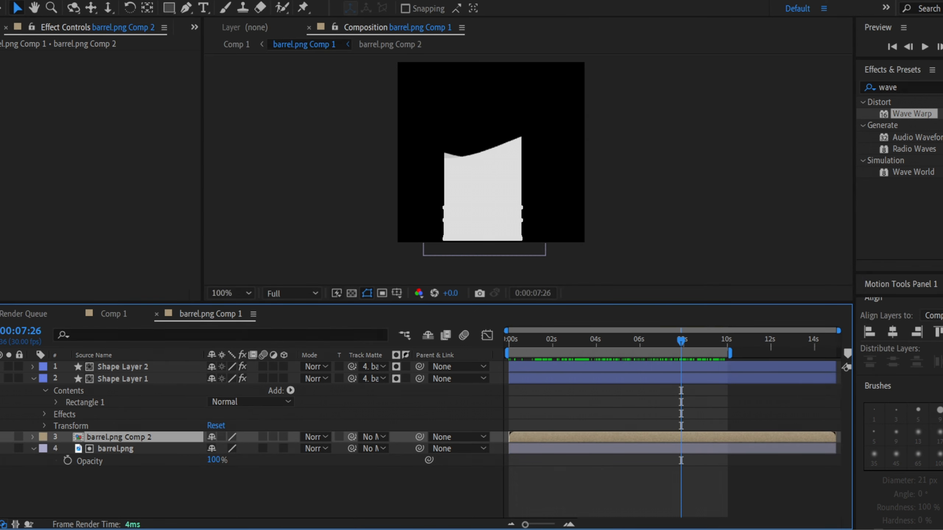
Find the Tint effect and apply it to the barrel.png Comp 2 layer.
left_click(941, 88)
left_click(941, 87)
type("f")
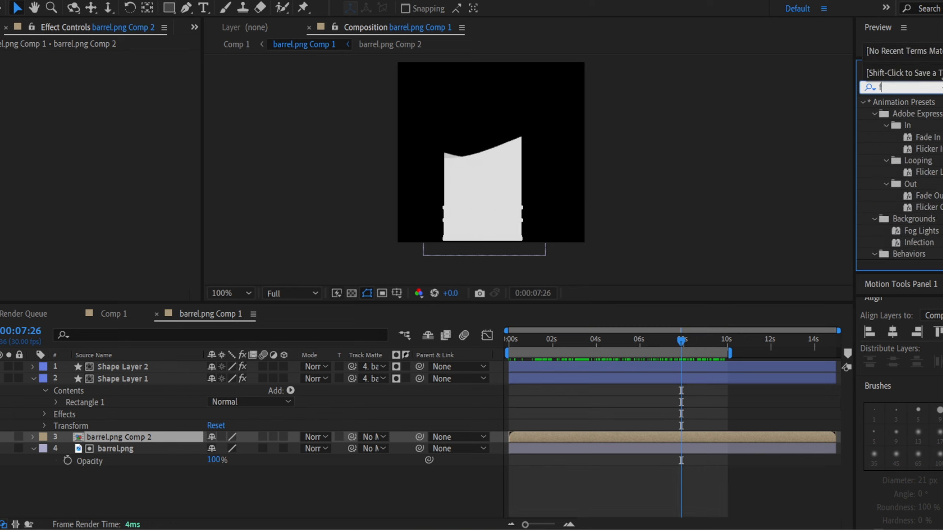
key("BackSpace")
type("tint")
left_click_drag(911, 149, 196, 178)
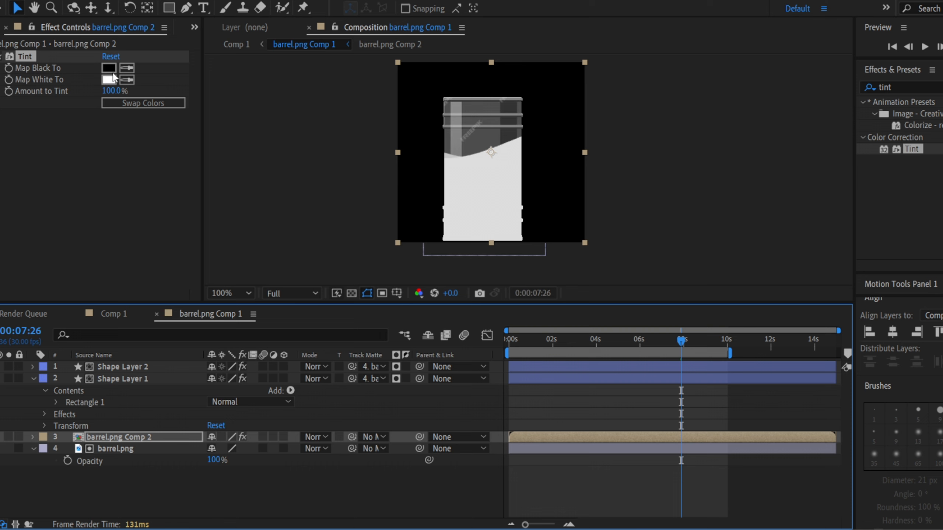
Set the Tint's Map White To colour to 373737 and preview the barrel animation from the start.
left_click(111, 80)
mouse_move(402, 434)
left_mouse_down()
mouse_move(305, 499)
mouse_move(362, 396)
mouse_move(329, 444)
left_mouse_up()
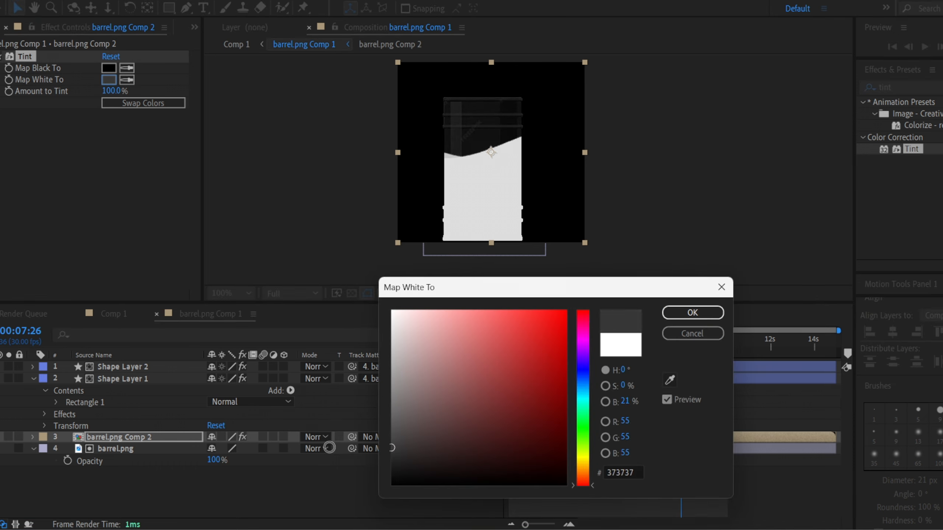
left_click(693, 315)
left_click(673, 133)
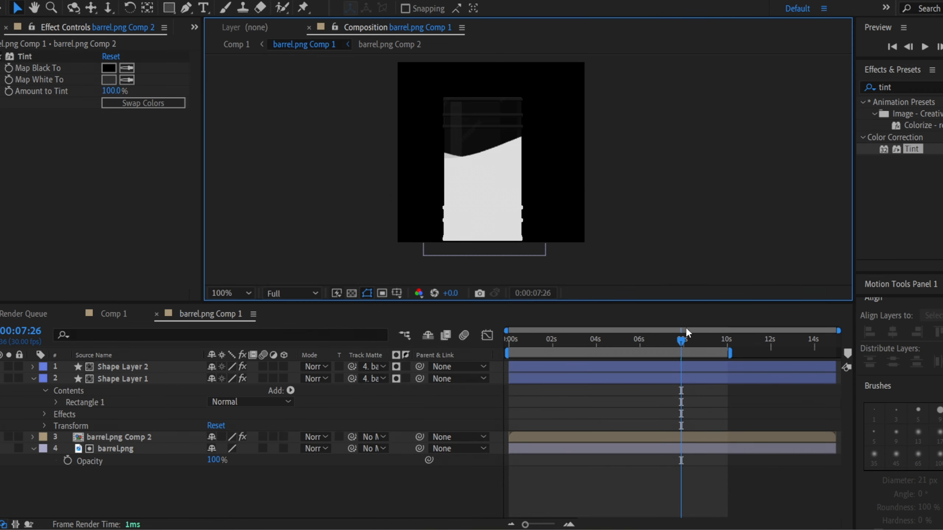
left_click_drag(680, 340, 562, 347)
key("space")
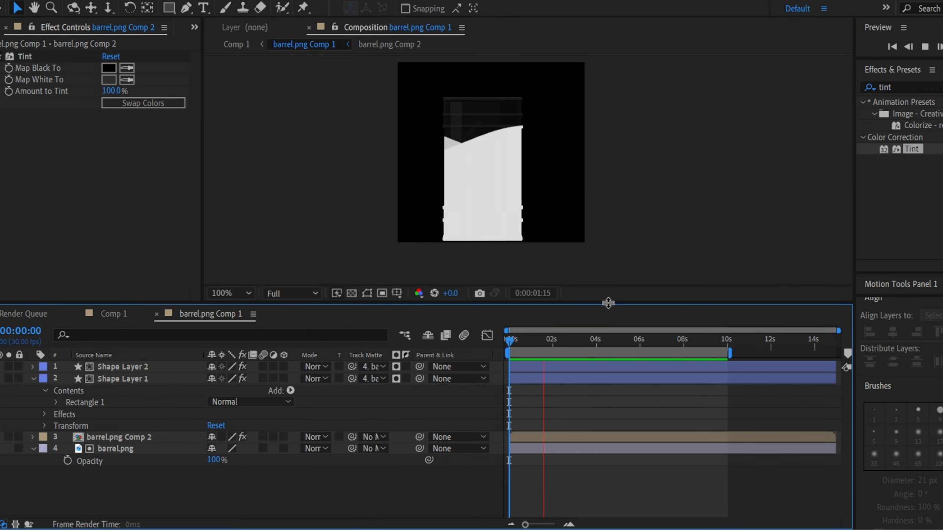
In Comp 1, move the barrel to stand between the pump jack's frame and the red rod.
left_click(114, 314)
left_click_drag(418, 262, 443, 203)
left_click_drag(441, 209, 597, 224)
scroll(512, 128, "up", 1)
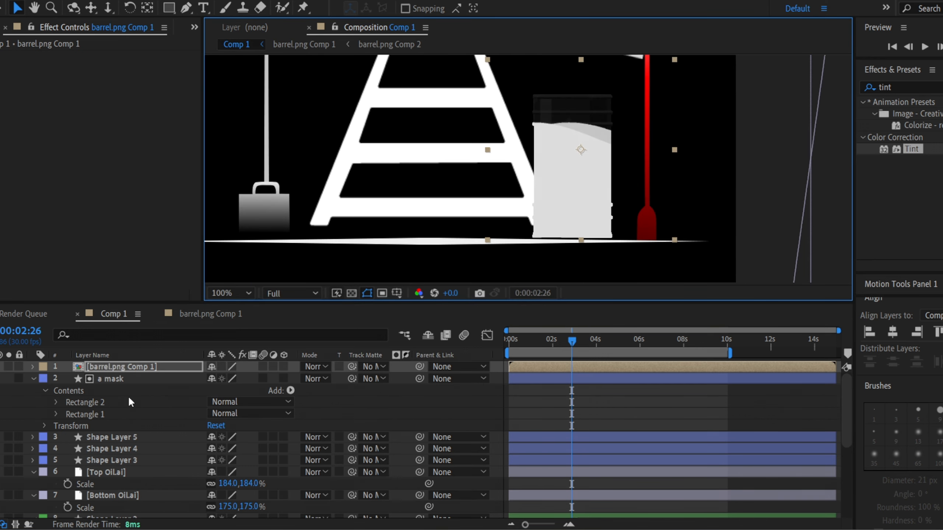
Place the barrel.png Comp 1 layer beneath Shape Layer 1 and shift the barrel partly behind the frame's right leg.
left_click_drag(130, 368, 139, 495)
left_click_drag(548, 208, 526, 271)
left_click_drag(565, 248, 496, 241)
key("v")
Try the barrel.png Comp 1 layer at 68% opacity and undo the change.
key("t")
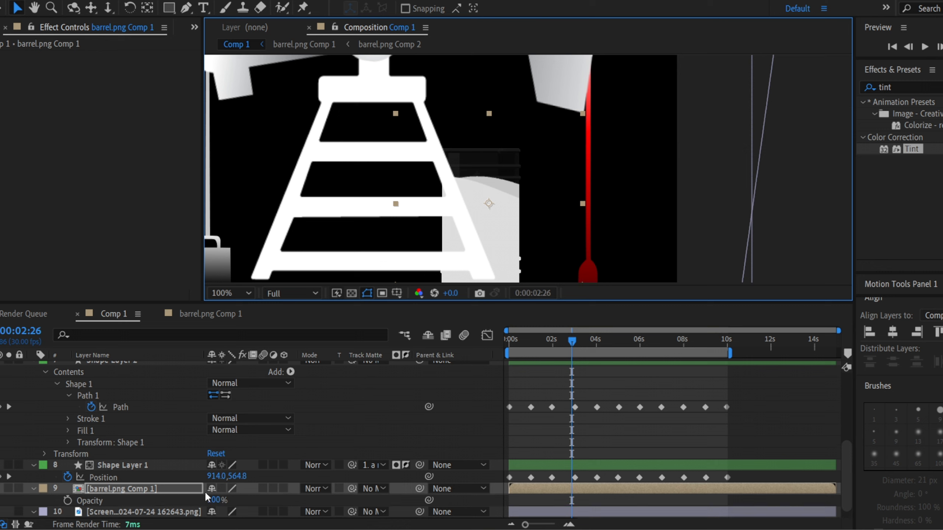
left_click_drag(218, 501, 203, 500)
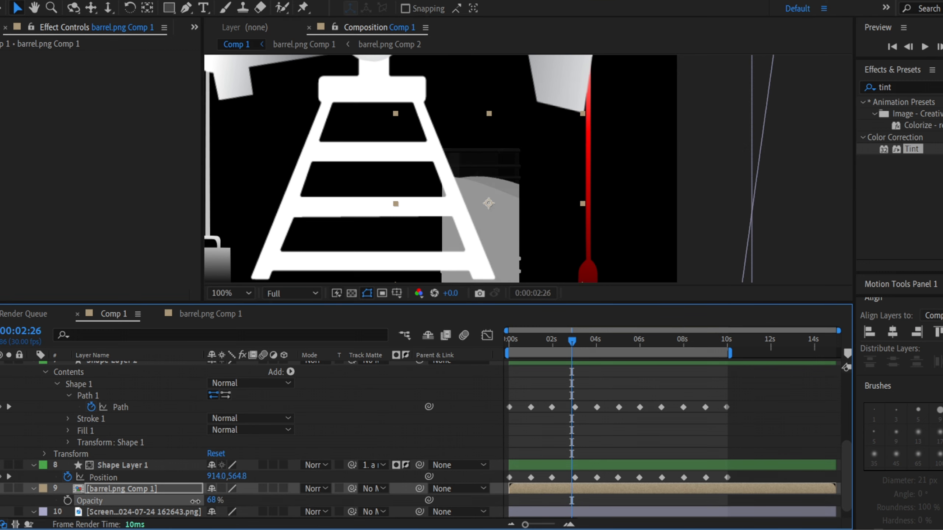
key("ctrl+z")
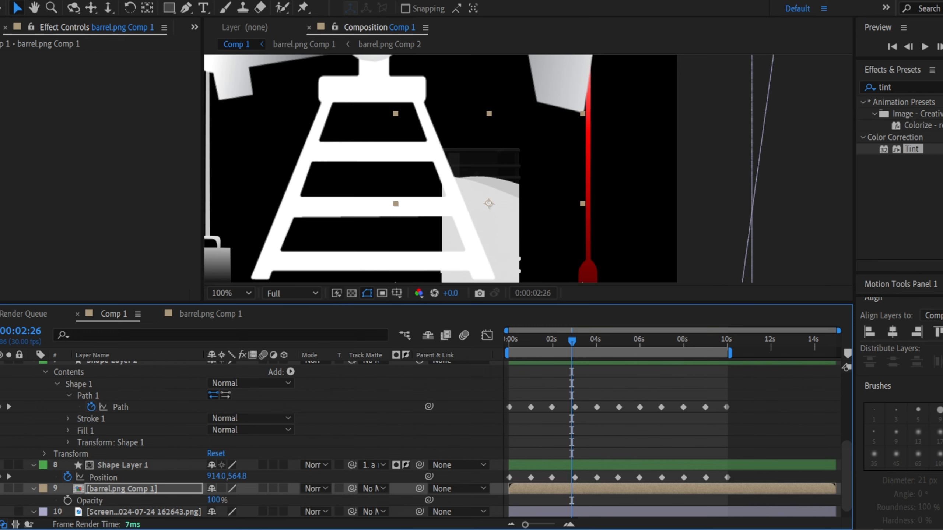
Duplicate the barrel.png Comp 1 layer and set the copy right beside the first barrel, behind the red rod.
left_click_drag(558, 219, 533, 196)
key("v")
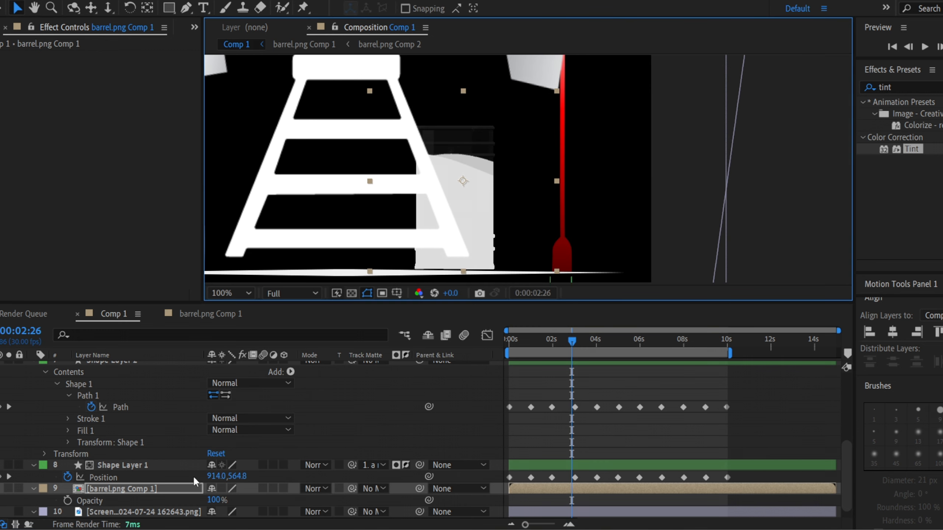
key("ctrl+d")
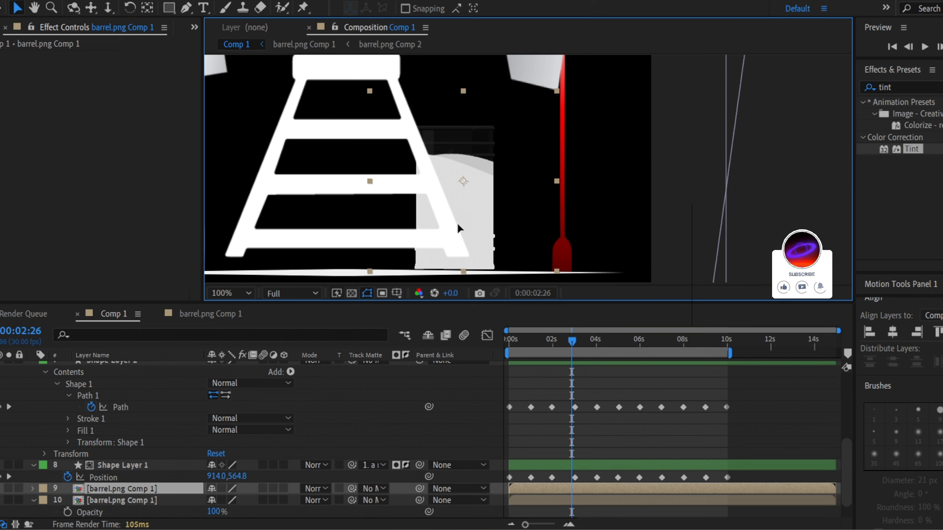
left_click_drag(456, 222, 625, 205)
scroll(664, 203, "down", 1)
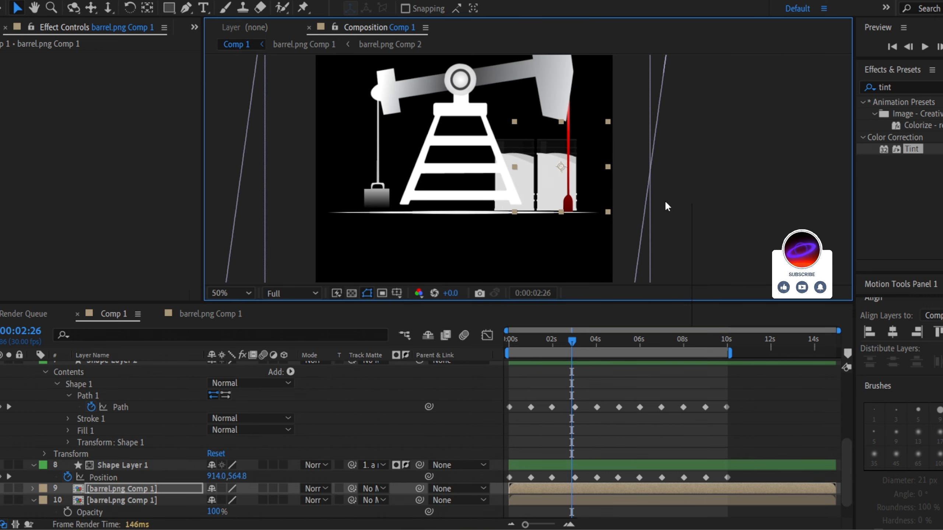
left_click(665, 204)
left_click_drag(486, 235, 515, 257)
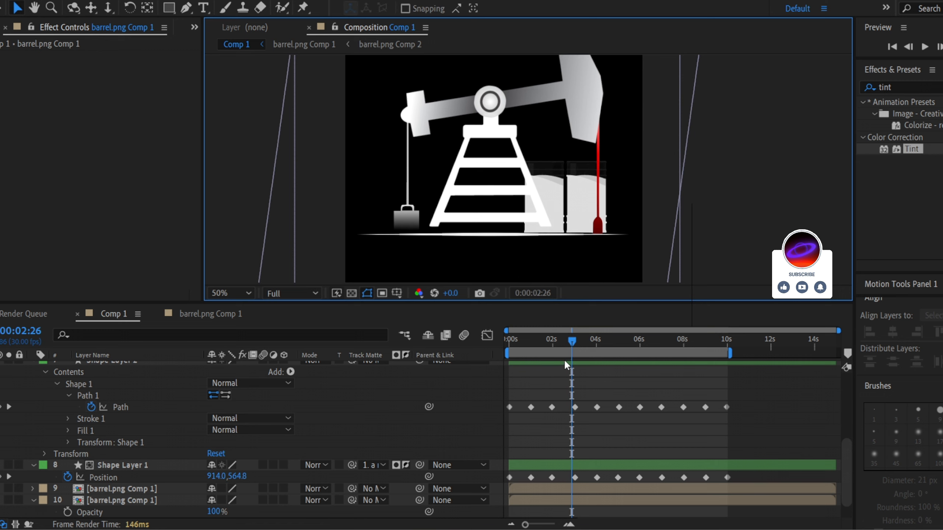
Play the Comp 1 animation from the start to check the two barrels, and stop playback.
left_click_drag(571, 341, 431, 324)
key("space")
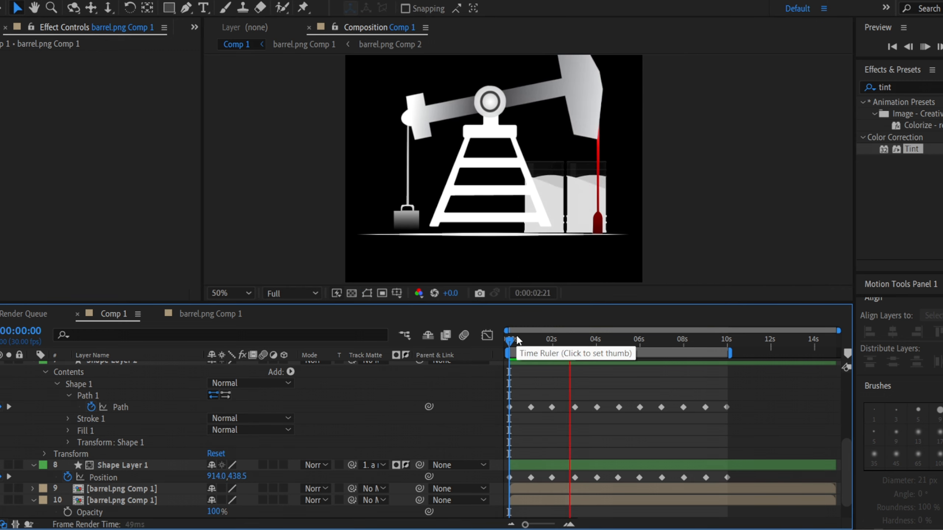
key("space")
Show the reference screenshot layer with the figures below the ground line and return the playhead to the start.
left_click_drag(520, 241, 522, 95)
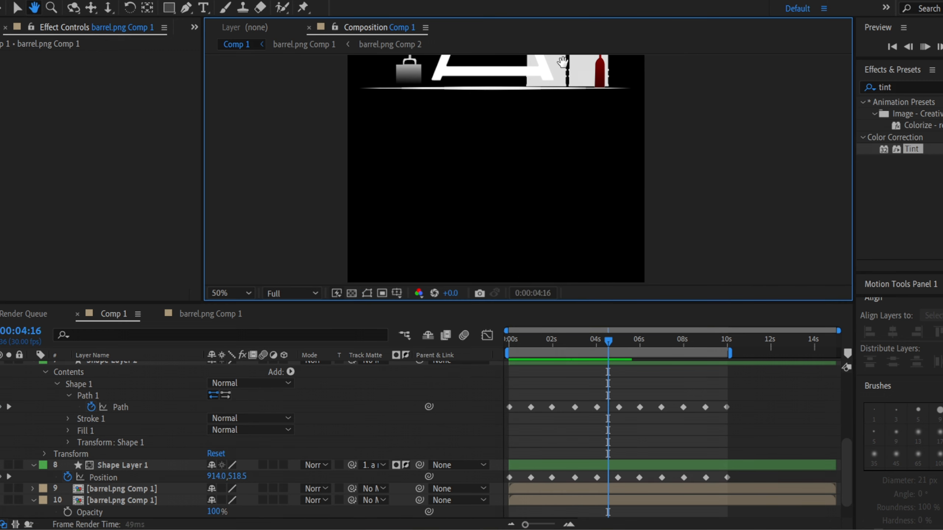
key("space")
scroll(116, 456, "down", 1)
left_click(0, 501)
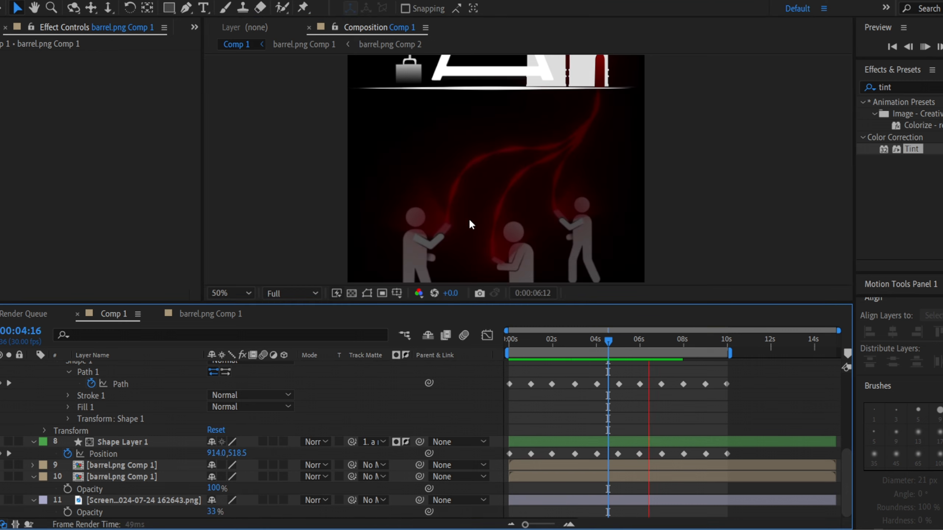
left_click_drag(531, 277, 517, 220)
left_click_drag(553, 337, 507, 336)
Lower the reference screenshot layer's opacity to 30%.
scroll(580, 167, "up", 1)
scroll(583, 167, "down", 1)
scroll(482, 186, "up", 1)
left_click_drag(469, 192, 505, 168)
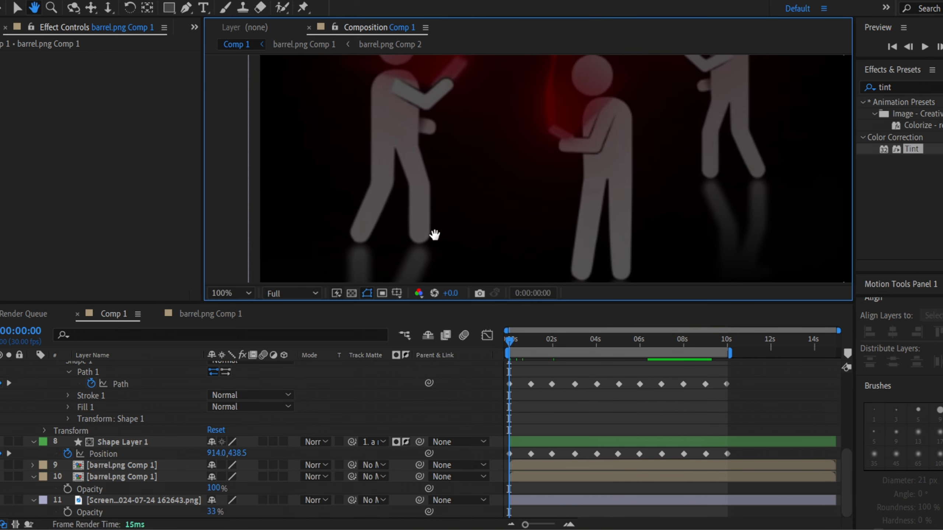
key("v")
left_click(102, 500)
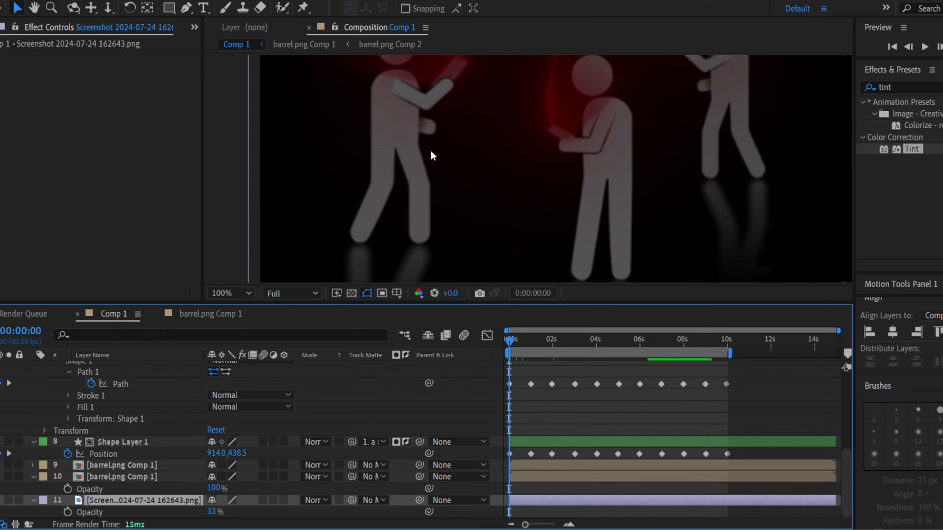
left_click_drag(431, 152, 430, 170)
left_click_drag(214, 512, 212, 513)
left_click_drag(415, 188, 404, 210)
Activate the Pen tool with no layer selected and set the shape fill to None.
left_click(203, 7)
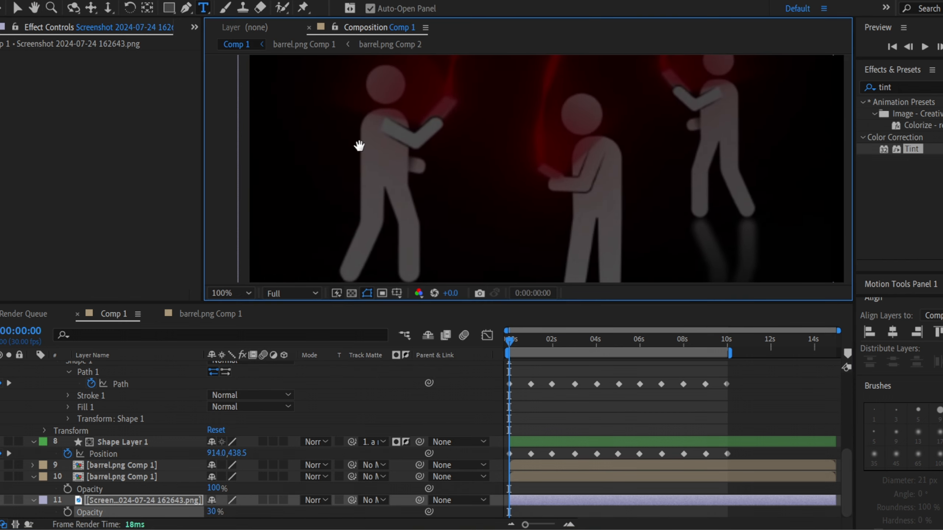
left_click_drag(359, 145, 360, 122)
key("g")
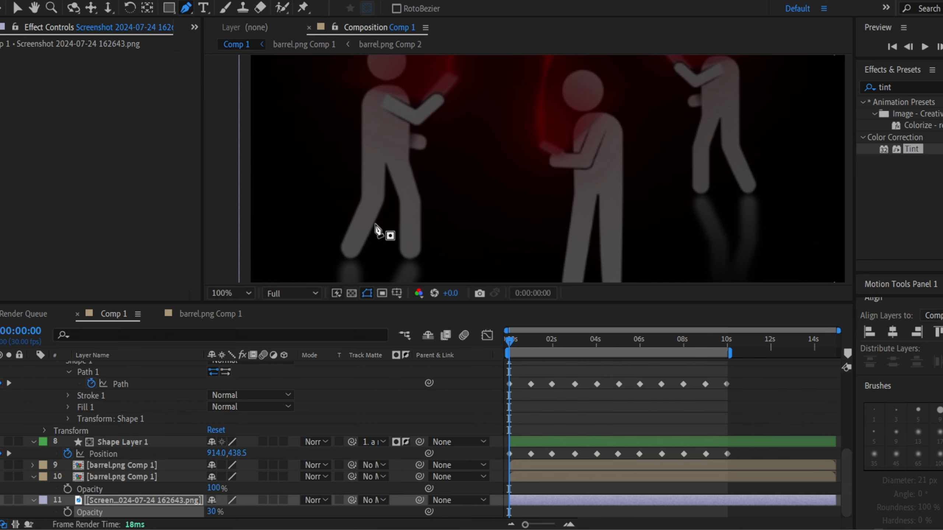
left_click(366, 405)
scroll(420, 246, "up", 3)
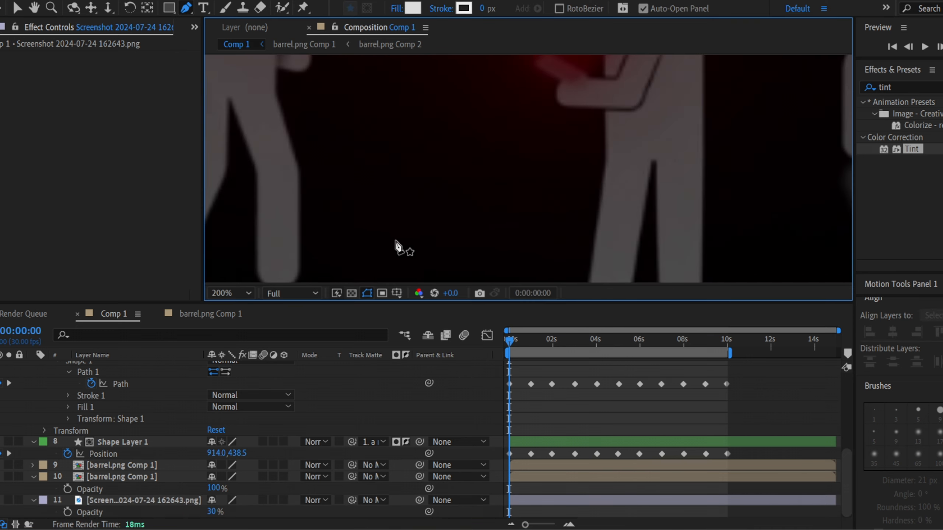
left_click(396, 8)
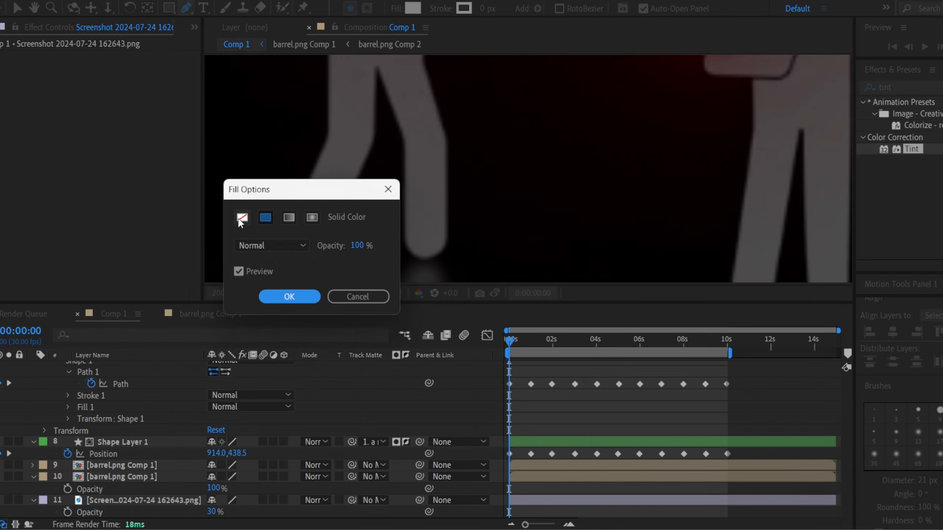
left_click(242, 218)
left_click(293, 296)
Trace the leftmost reference figure's straight leg from the knee around the rounded foot and back up.
left_click(407, 142)
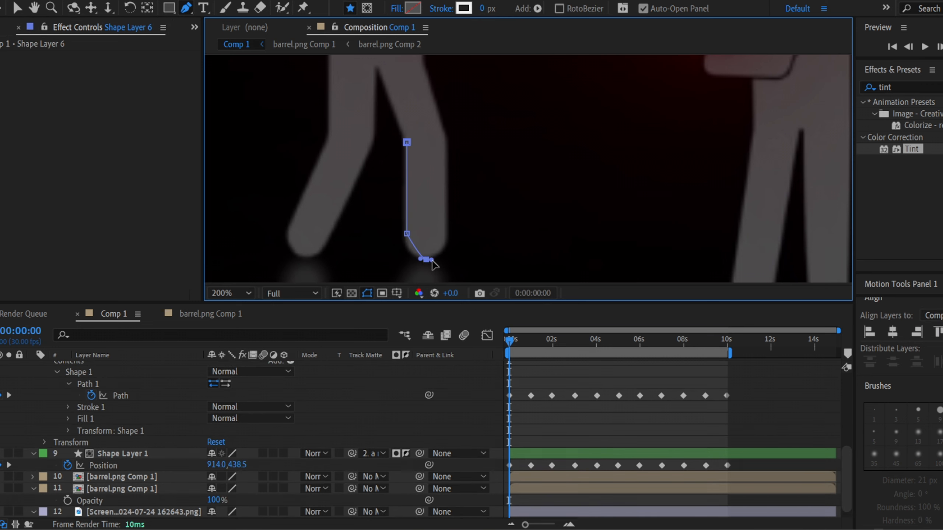
left_click_drag(433, 264, 444, 265)
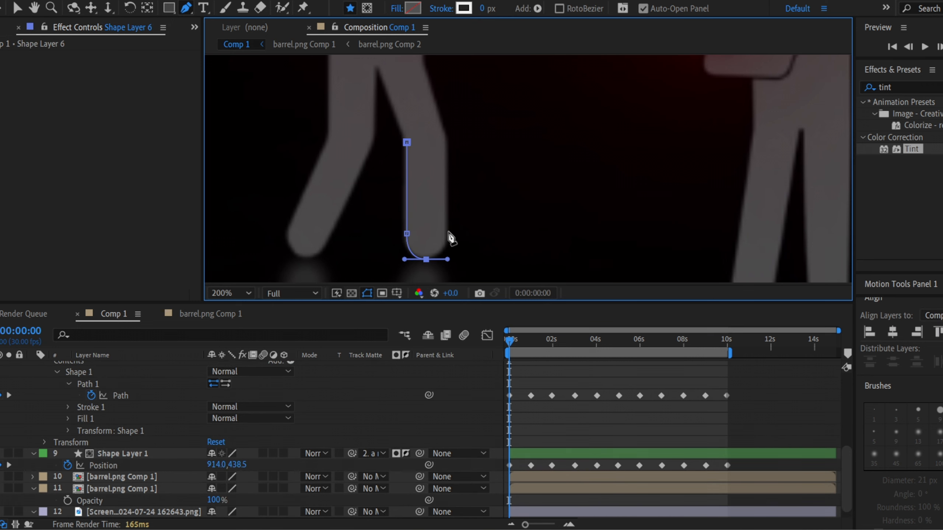
left_click(447, 141)
Continue the path up the figure's hip and side and curve it over the rounded shoulders.
left_click_drag(447, 143, 453, 317)
left_click(428, 237)
left_click(429, 119)
left_click_drag(387, 84, 324, 85)
left_click(335, 134)
Trace the figure's back and bent rear leg, and close the body outline at the starting point.
left_click_drag(336, 241, 409, 70)
left_click(409, 139)
left_click(372, 224)
left_click_drag(377, 254, 395, 260)
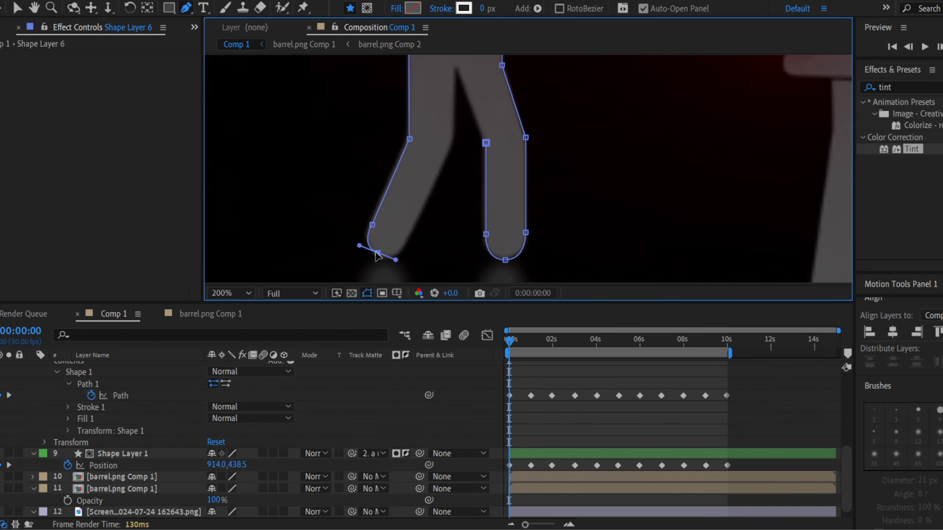
left_click(403, 247)
left_click(451, 142)
left_click(455, 66)
left_click(485, 143)
Expand Shape Layer 6 and select its Contents group to hold further shapes.
left_click_drag(484, 148, 486, 267)
scroll(482, 167, "down", 1)
scroll(483, 128, "up", 1)
scroll(93, 401, "up", 8)
left_click(34, 367)
left_click(73, 380)
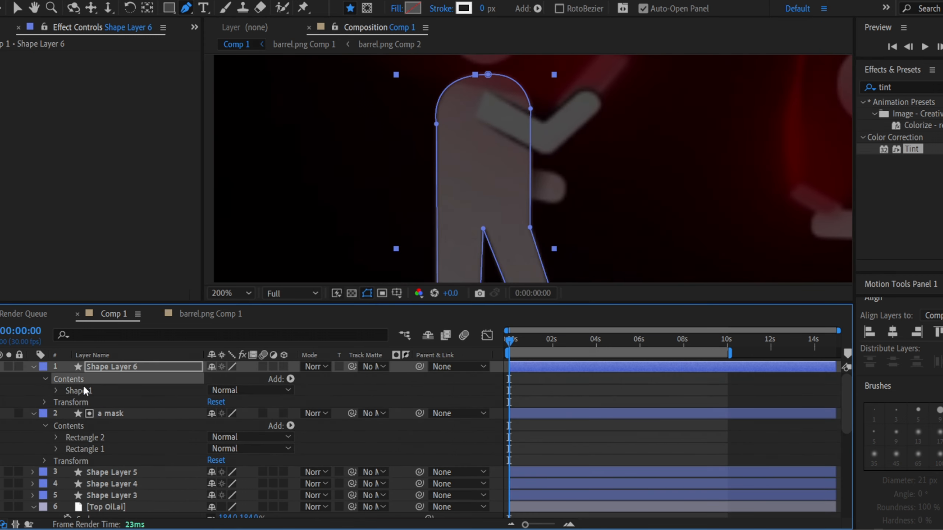
Trace the figure's bent arm as a new path in Shape Layer 6, with a rounded hand end.
left_click_drag(627, 146, 576, 191)
scroll(506, 166, "up", 1)
mouse_move(506, 165)
left_mouse_down()
mouse_move(473, 160)
mouse_move(501, 163)
left_mouse_up()
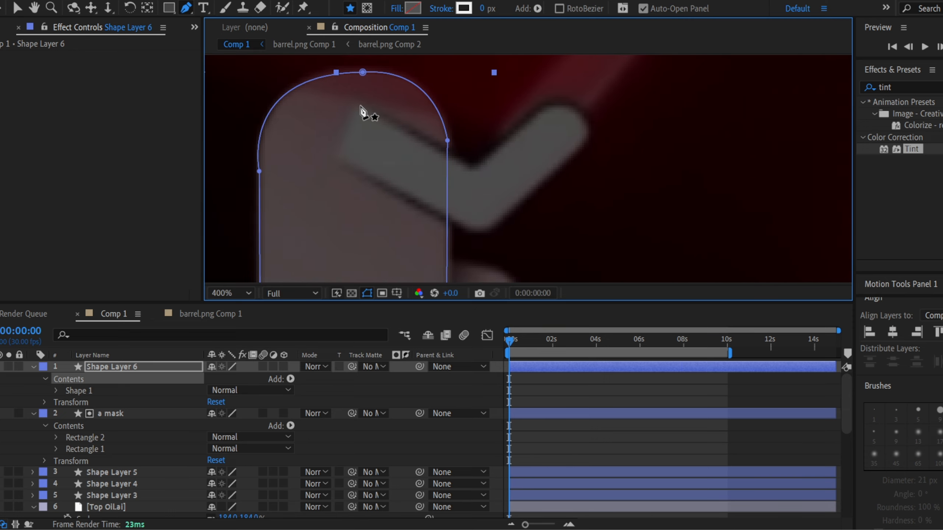
left_click(360, 106)
left_click(475, 168)
left_click(532, 113)
left_click_drag(584, 115, 602, 137)
left_click(579, 155)
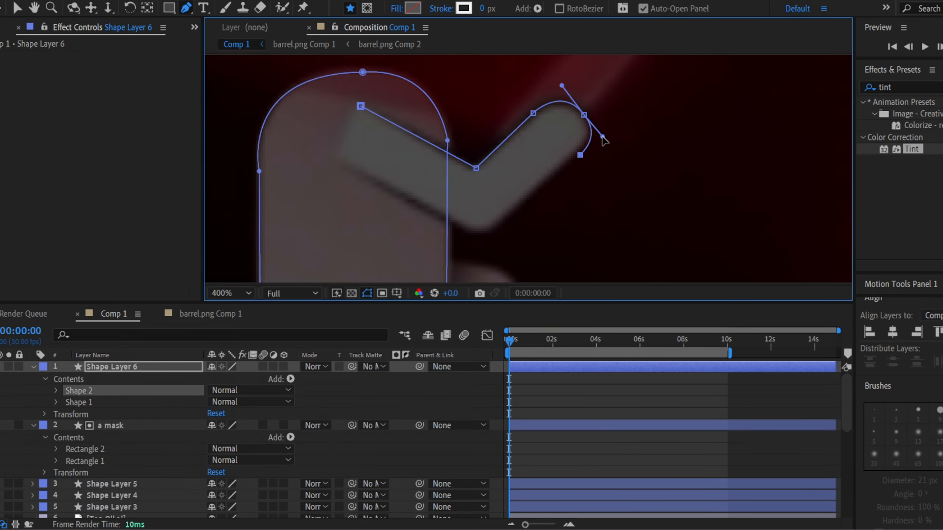
left_click(486, 234)
left_click(343, 167)
Turn the arm path's lower elbow point into a curve and adjust its handles to match the reference.
left_click(482, 237, "alt")
left_click_drag(524, 235, 504, 233)
left_click_drag(431, 238, 449, 228)
Give the arm path in Shape Layer 6 a 4 px black stroke.
scroll(469, 100, "down", 1)
left_click_drag(469, 99, 468, 142)
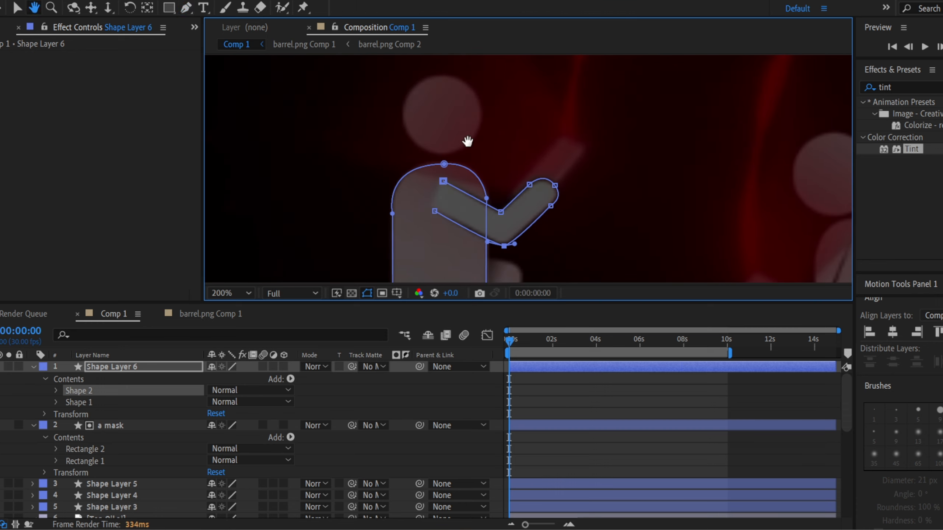
left_click(482, 9)
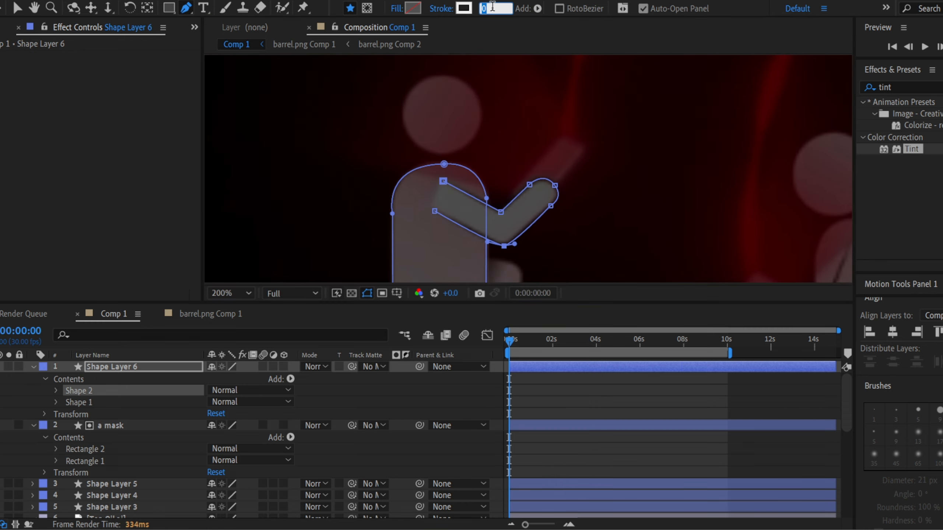
type("4")
left_click(464, 8)
type("0")
key("Return")
Change the fill colour of the body path (Shape 1) to off-white.
mouse_move(537, 221)
left_mouse_down()
mouse_move(544, 162)
mouse_move(503, 206)
left_mouse_up()
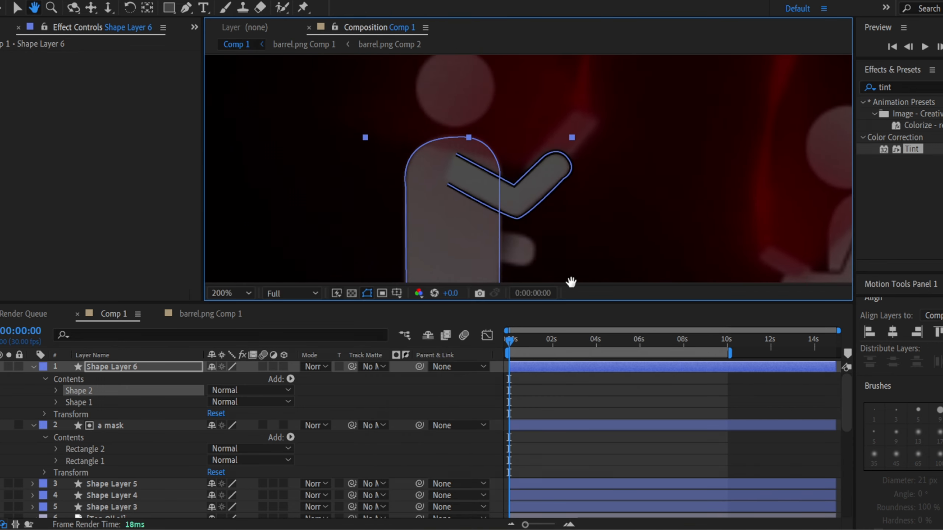
left_click(148, 403)
left_click(418, 6)
type("ffffff")
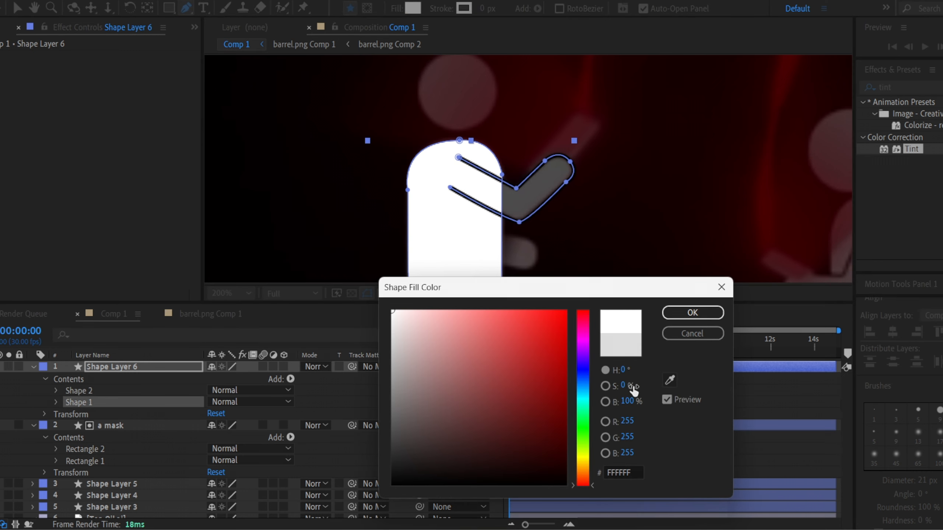
left_click_drag(418, 325, 343, 321)
key("Return")
Change the fill colour of the arm path (Shape 2) to off-white.
left_click(100, 391)
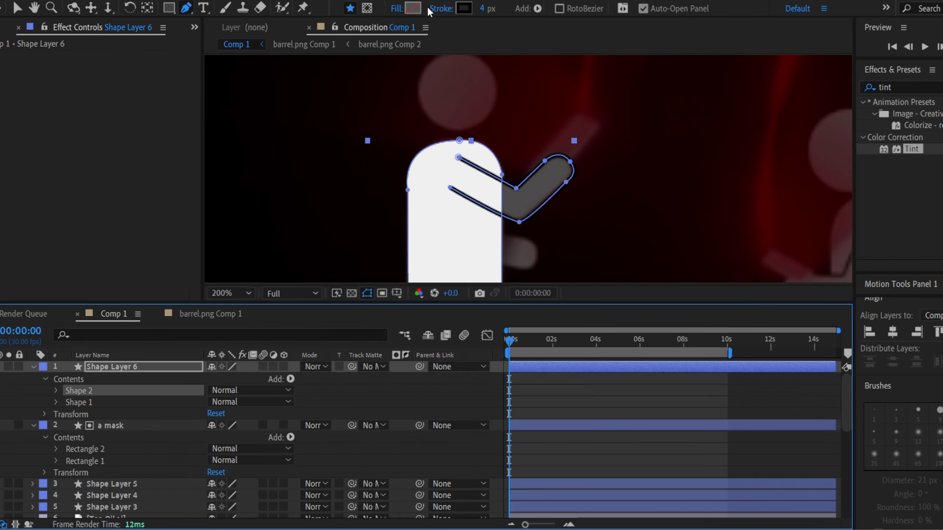
left_click(413, 8)
left_click_drag(397, 337, 347, 319)
key("Return")
left_click_drag(636, 181, 656, 210)
Draw a circle over the reference head in Shape Layer 6, align it with the head, and set its stroke width to 0 px.
key("g")
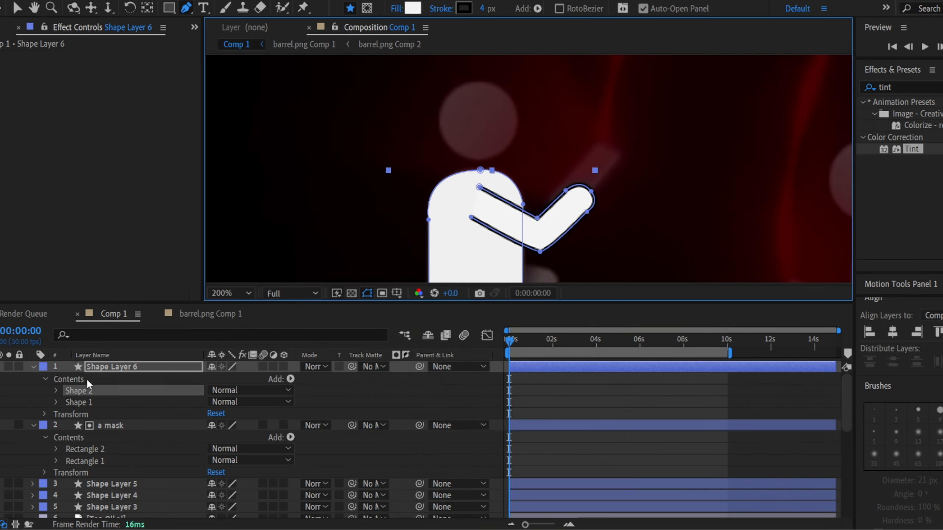
left_click(196, 43)
left_click_drag(440, 85, 515, 159)
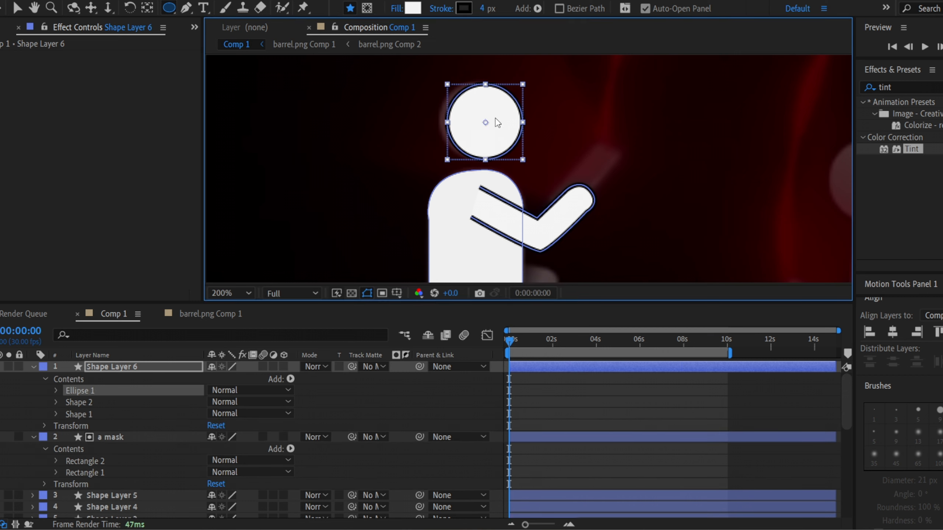
key("v")
left_click_drag(590, 8, 578, 9)
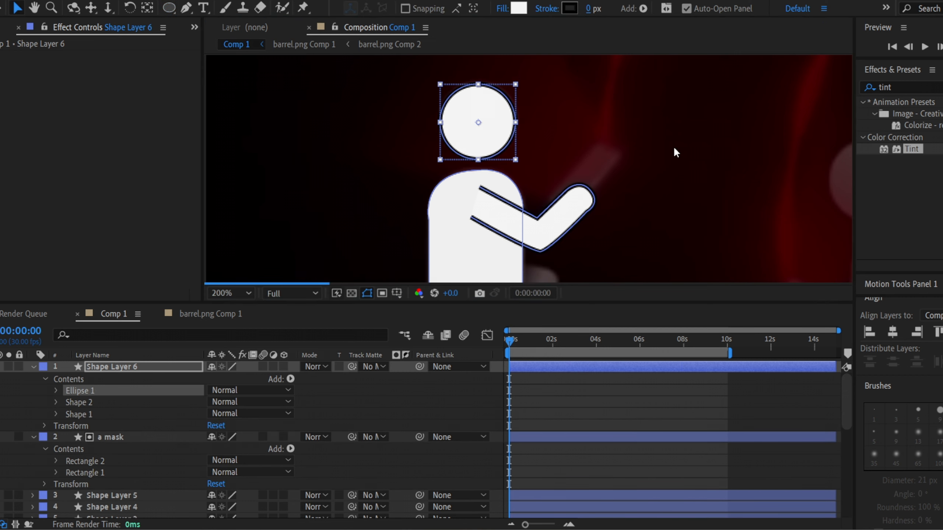
left_click(673, 147)
Trace the figure's second hand in front of the waist as a closed path in Shape Layer 6.
left_click_drag(642, 249, 603, 154)
left_click(185, 7)
left_click(530, 366)
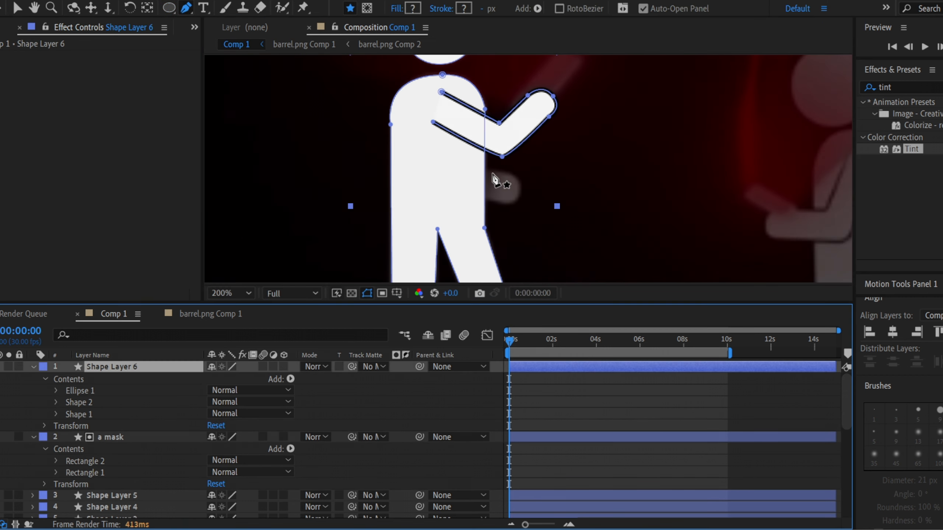
left_click(92, 378)
left_click(476, 166)
left_click(505, 175)
left_click_drag(499, 202, 465, 212)
left_click(460, 195)
left_click(476, 166)
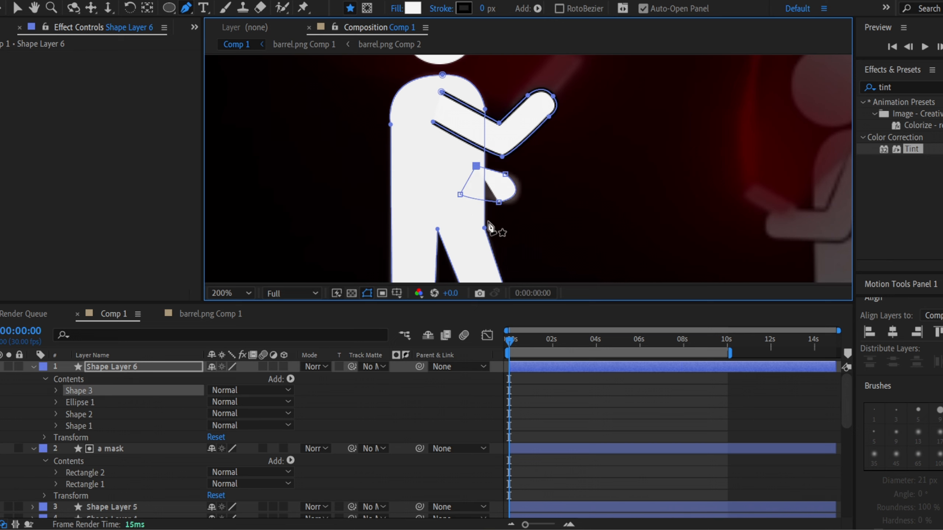
Move the second hand (Shape 3) below Shape 1 in the layer's contents so it sits behind the body.
key("v")
left_click_drag(79, 391, 79, 431)
left_click(493, 219)
scroll(489, 185, "up", 1)
left_click(79, 426)
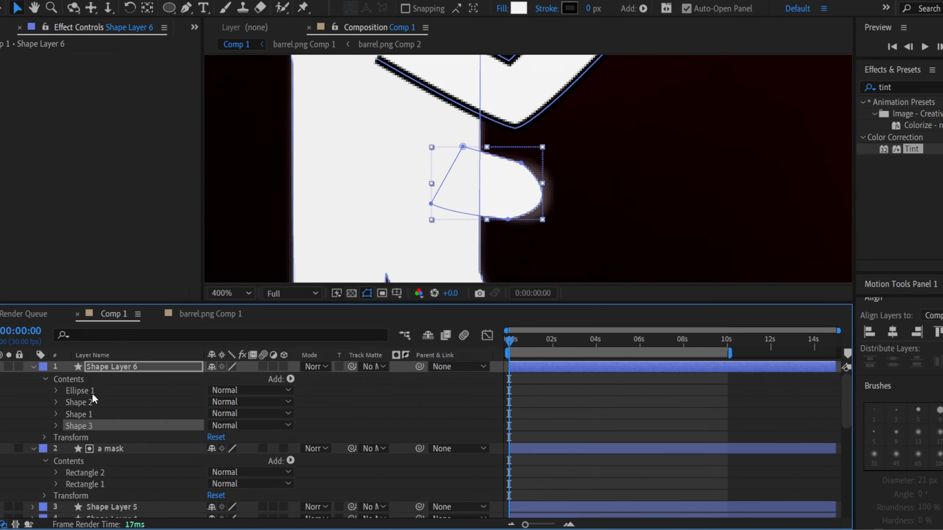
Set the second hand's fill colour to grey B2B2B2.
left_click(543, 196)
left_click_drag(577, 206, 504, 201)
left_click(79, 426)
left_click(502, 8)
left_click(302, 294)
left_click(513, 7)
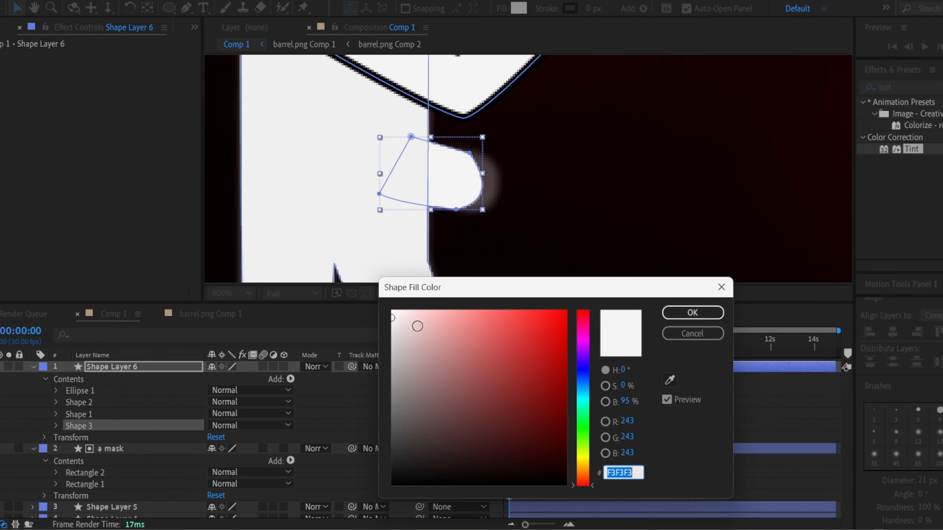
left_click_drag(393, 352, 392, 360)
left_click(708, 311)
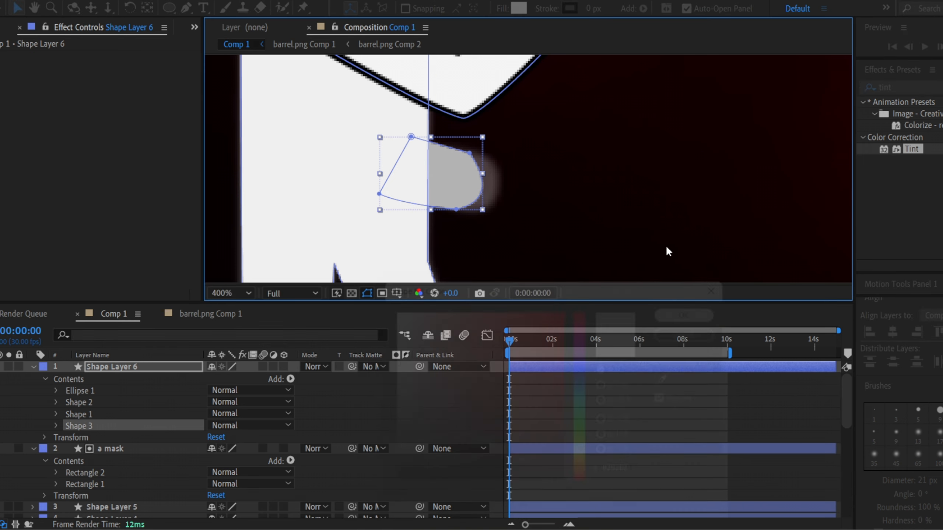
Trace the phone held in the raised hand as a closed four-cornered shape on a new shape layer.
scroll(616, 204, "down", 4)
mouse_move(607, 204)
left_mouse_down()
mouse_move(596, 209)
mouse_move(590, 244)
left_mouse_up()
scroll(526, 161, "up", 1)
scroll(524, 161, "down", 1)
left_click_drag(519, 127, 522, 193)
scroll(537, 217, "up", 1)
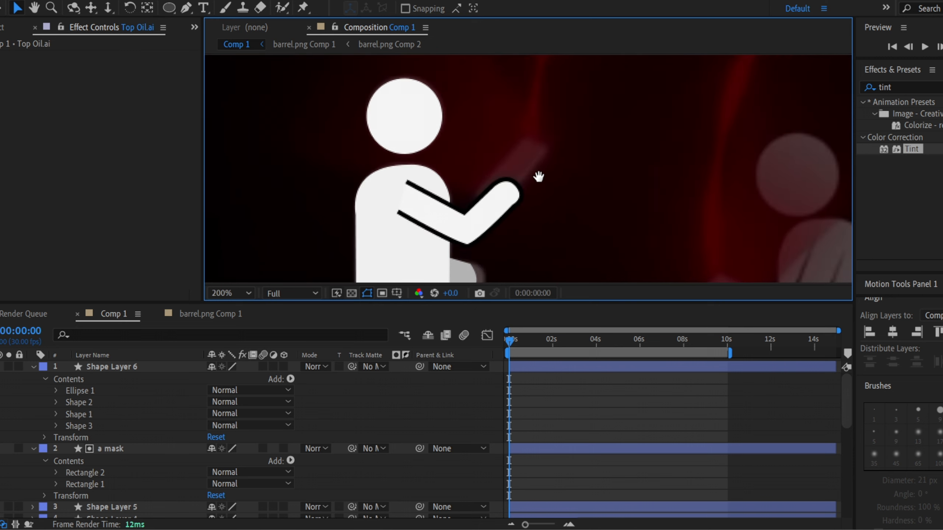
key("g")
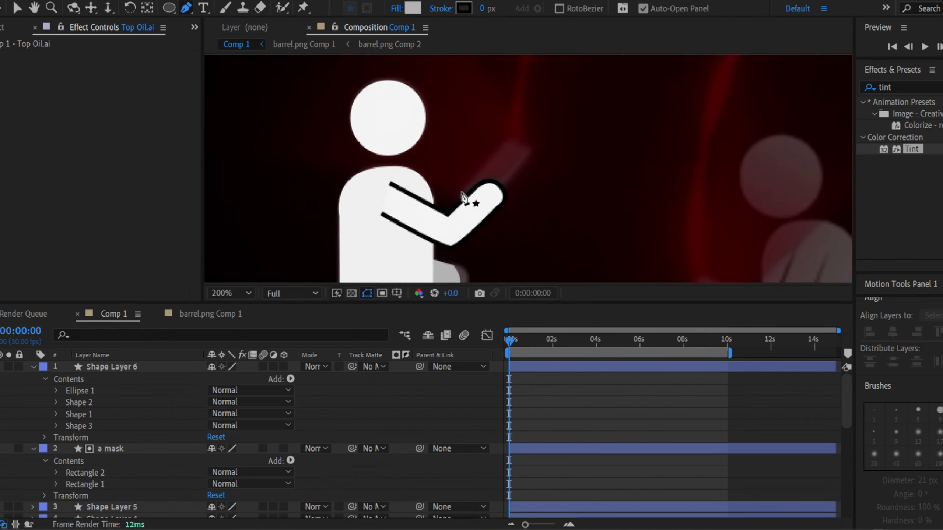
left_click(461, 193)
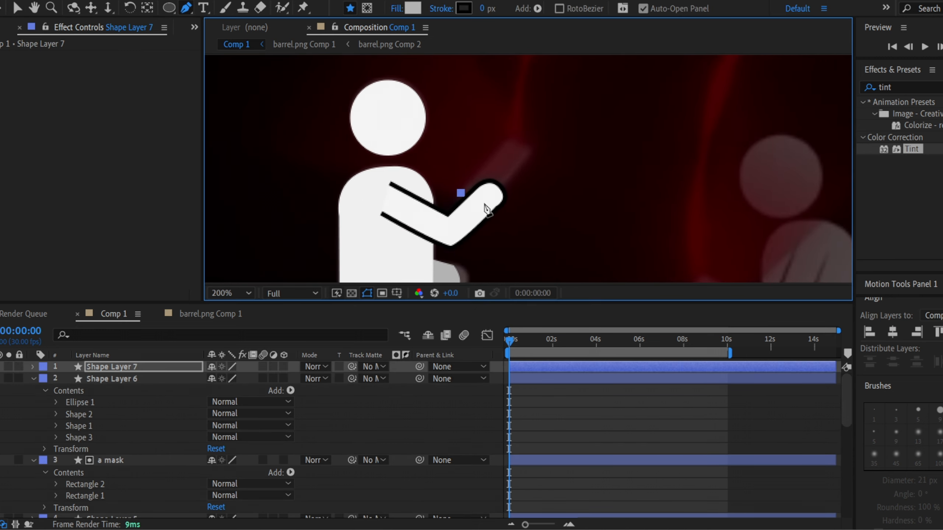
left_click(481, 205)
left_click(511, 139)
left_click(460, 193)
Fill the phone shape with white and place its layer directly below Shape Layer 6.
left_click(413, 8)
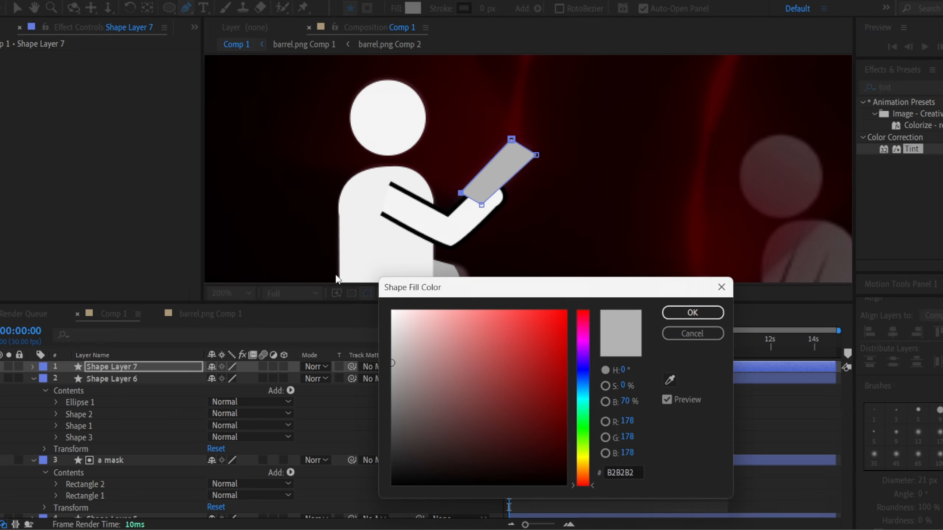
left_click(392, 312)
left_click(703, 317)
key("v")
left_click(160, 412)
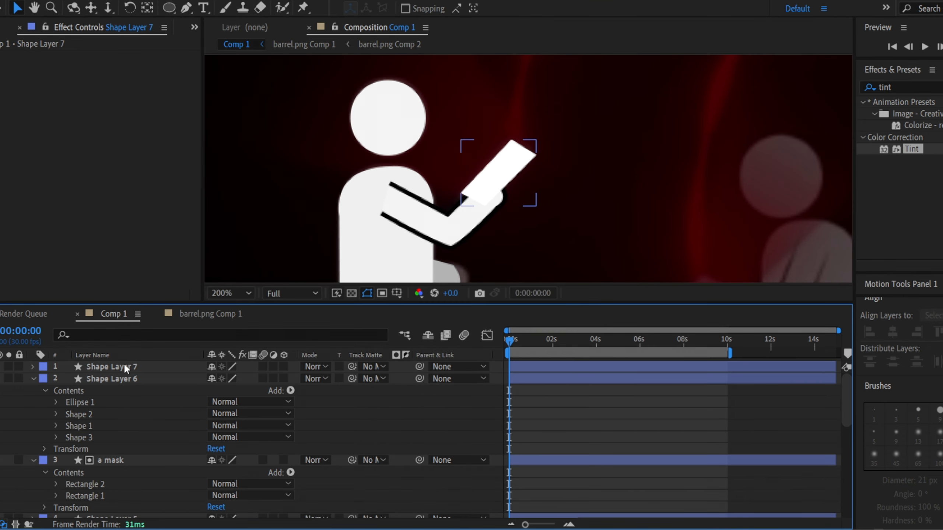
left_click_drag(124, 363, 259, 420)
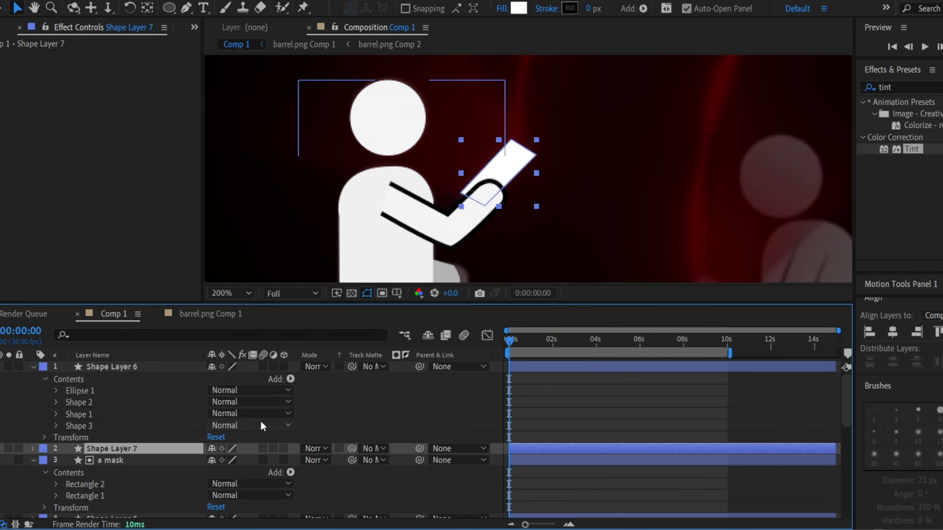
left_click(338, 412)
Move the reference screenshot layer to the top of the layer stack and set its opacity to 15%.
scroll(524, 176, "down", 1)
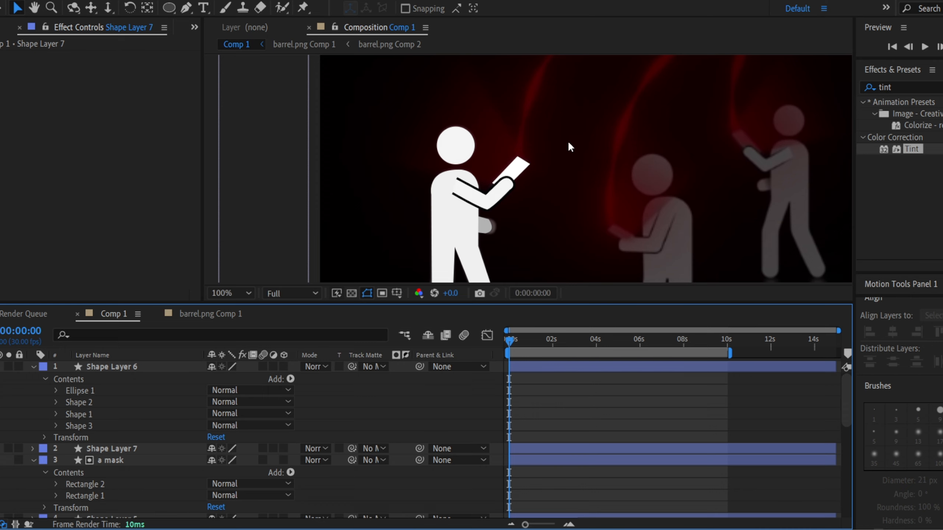
left_click_drag(512, 151, 497, 173)
left_click(334, 407)
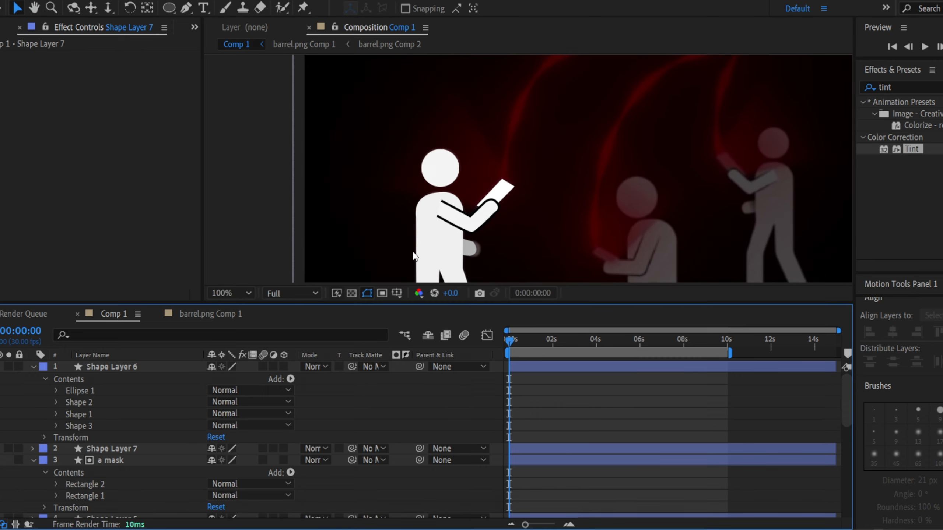
scroll(208, 433, "down", 8)
left_click_drag(122, 500, 97, 362)
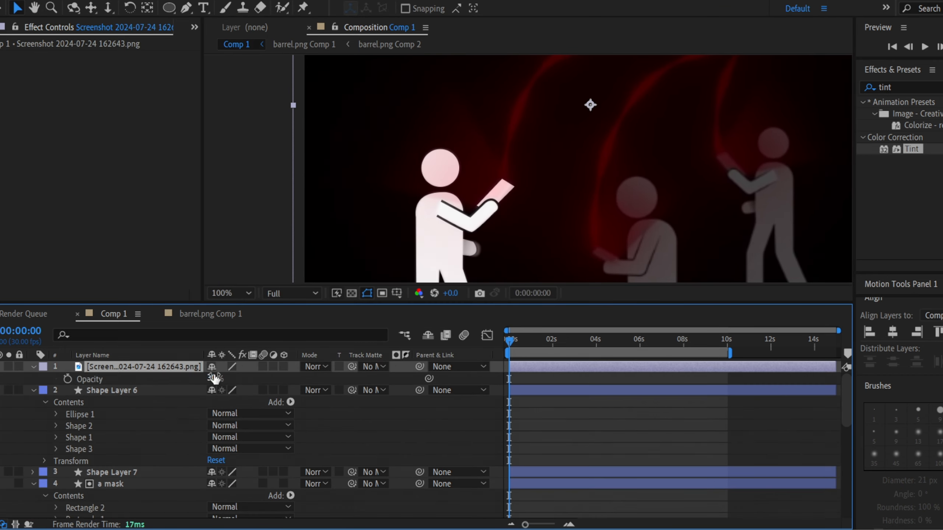
left_click_drag(213, 378, 306, 369)
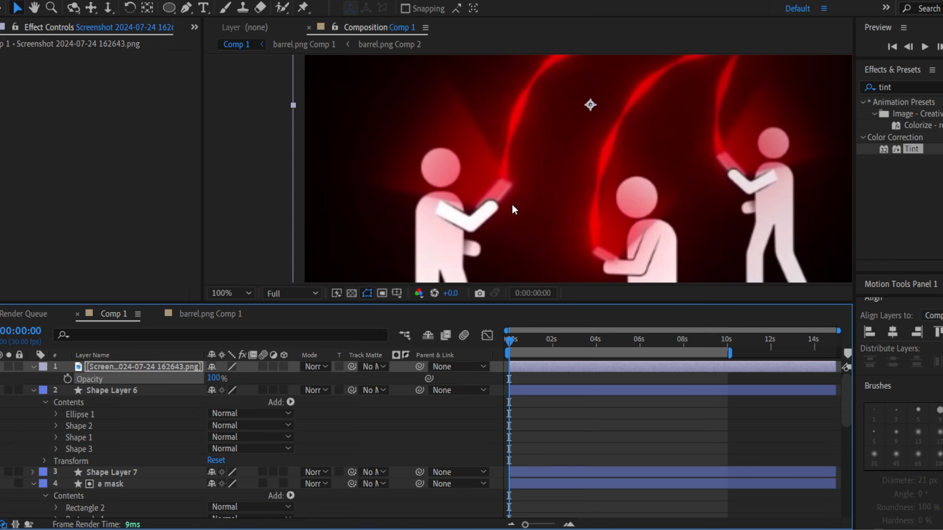
left_click_drag(219, 379, 154, 377)
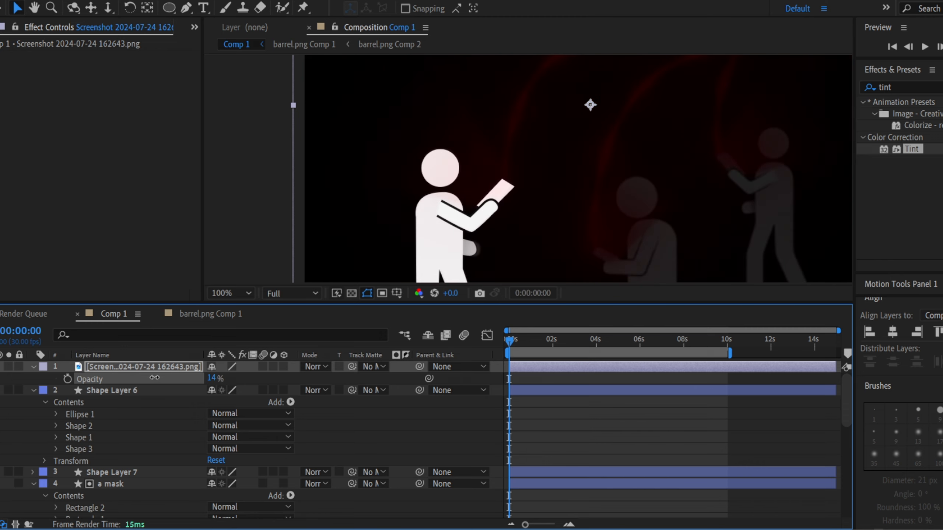
Draw a closed light-beam shape on a new shape layer, widening from the phone up and back past the figure's head.
left_click(187, 10)
left_click_drag(522, 130, 543, 169)
left_click(548, 415)
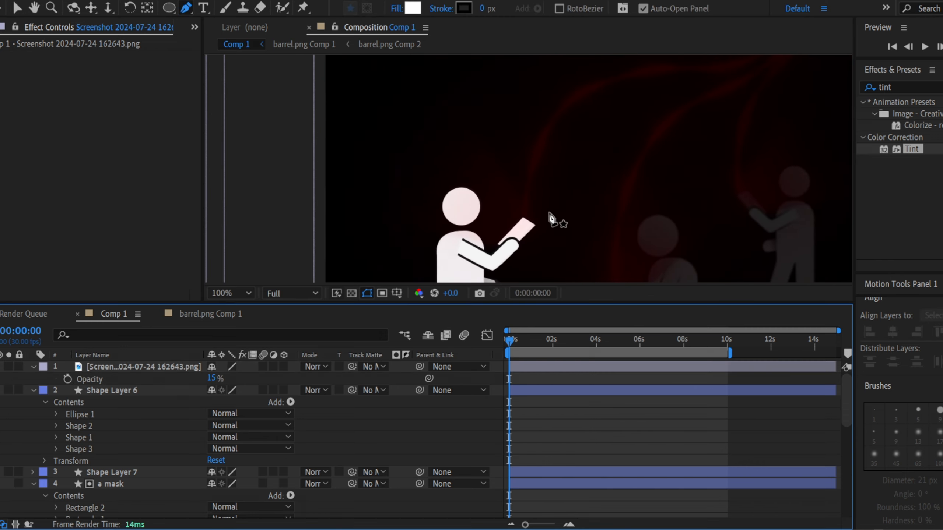
left_click(523, 218)
left_click(441, 66)
left_click_drag(461, 117, 481, 157)
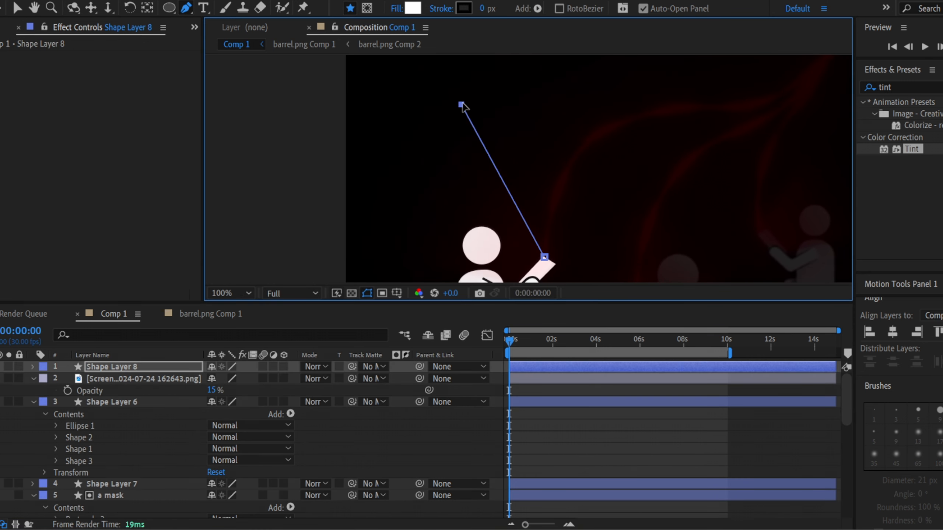
left_click_drag(462, 104, 458, 104)
left_click_drag(475, 248, 470, 177)
left_click(356, 156)
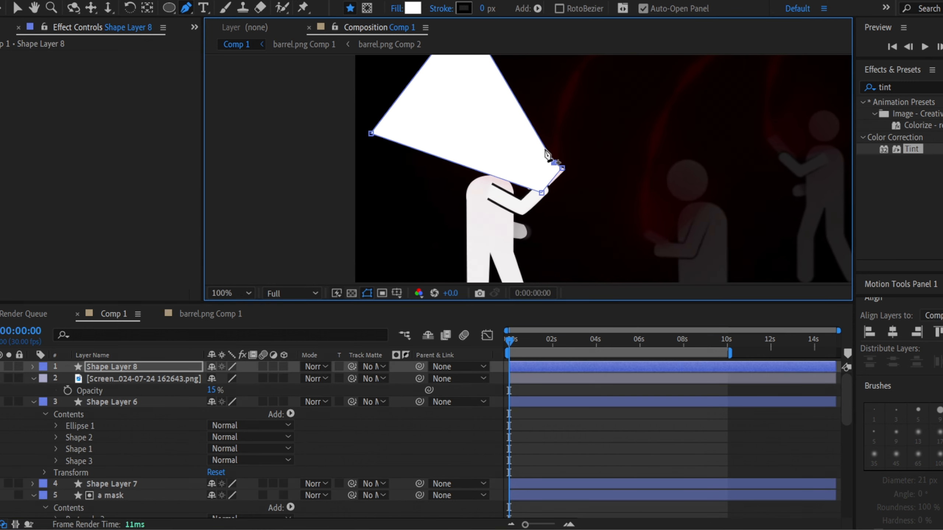
Switch the beam's fill to a linear gradient and run it from the beam's wide end to the phone.
left_click(396, 8)
left_click(284, 221)
left_click(294, 298)
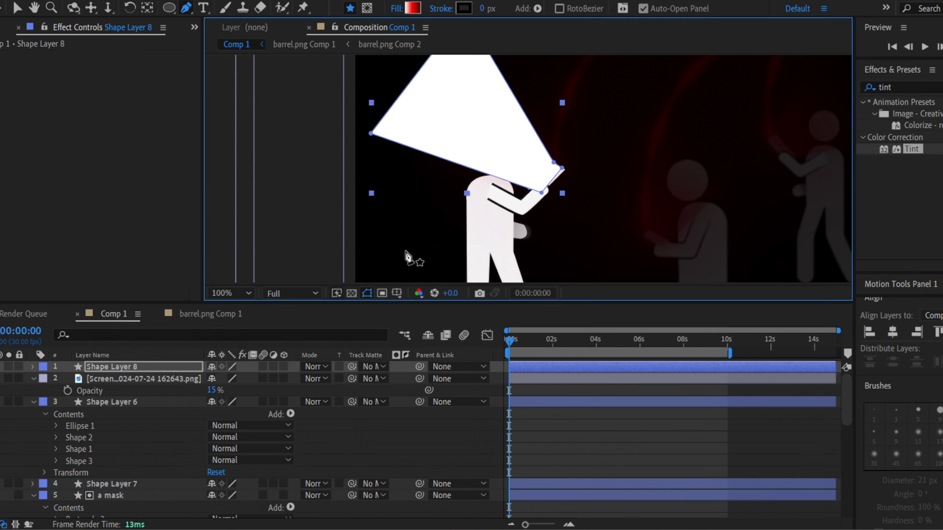
scroll(588, 219, "down", 3)
key("v")
left_click_drag(618, 156, 545, 178)
scroll(572, 203, "up", 3)
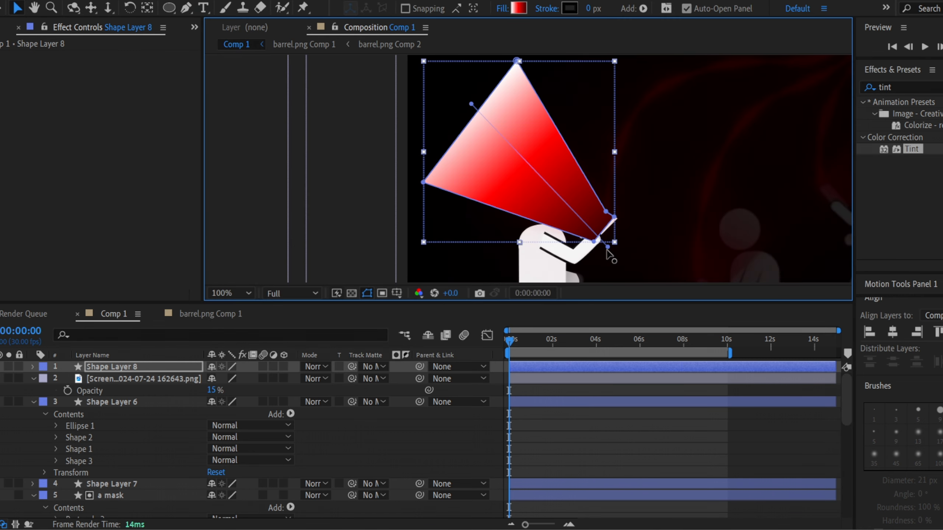
left_click_drag(606, 246, 604, 230)
Delete the dark red 280000 colour stop from the beam's gradient and set the opacity at its white end to 0%.
left_click(520, 8)
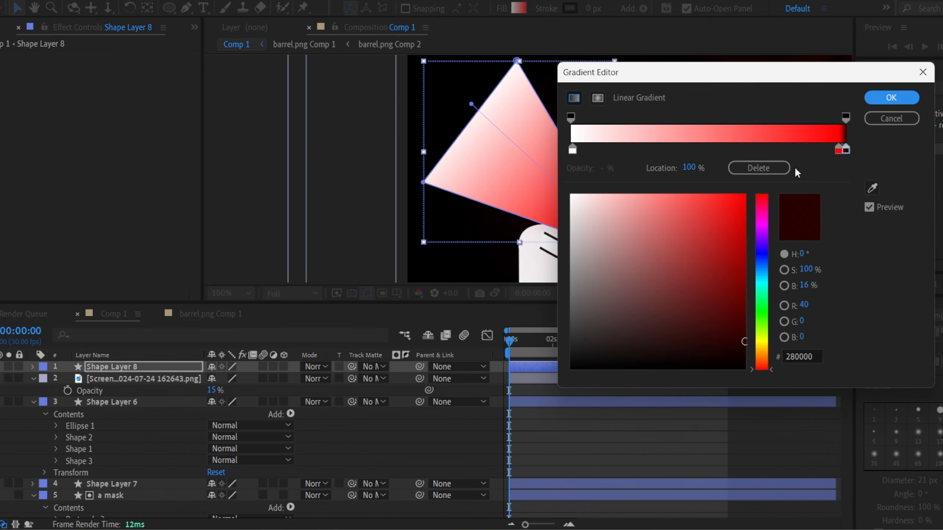
left_click(563, 116)
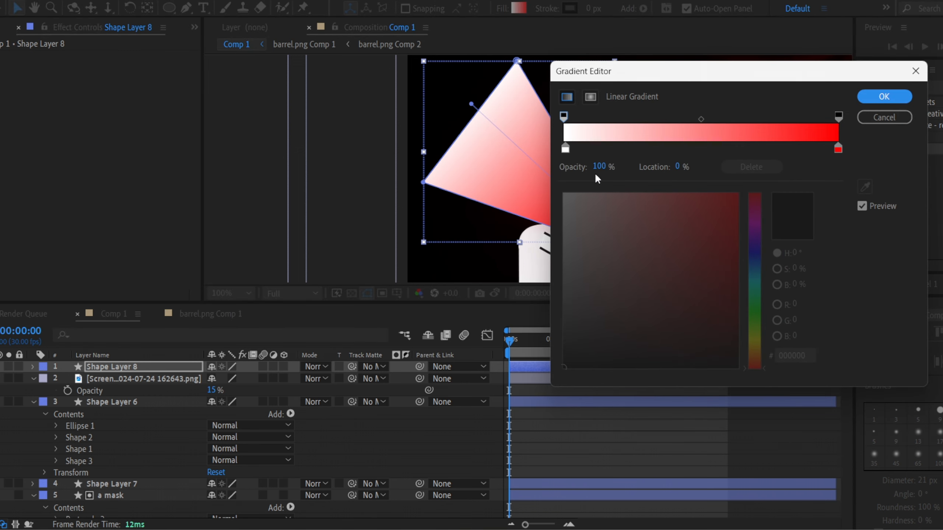
left_click_drag(596, 169, 466, 170)
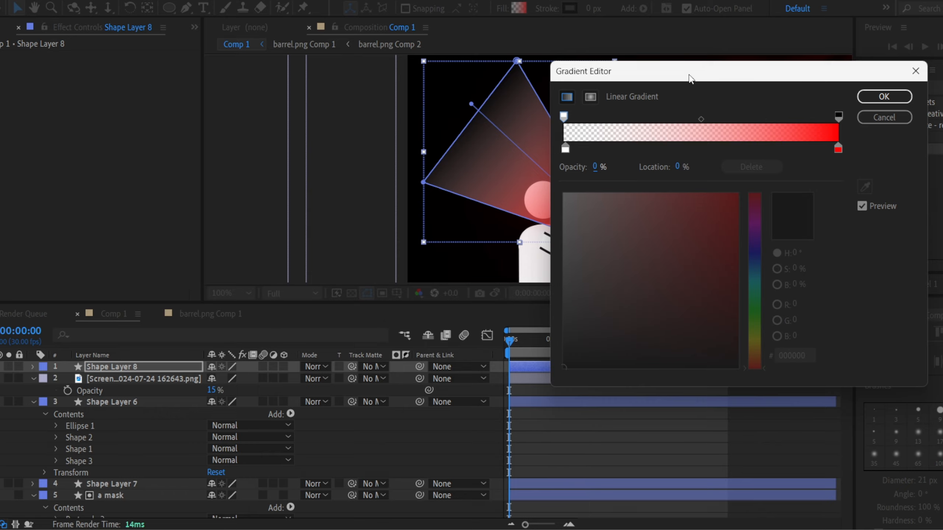
Move the gradient's red FF0000 colour stop to a location of 24.4% and apply the gradient.
left_click_drag(689, 78, 173, 89)
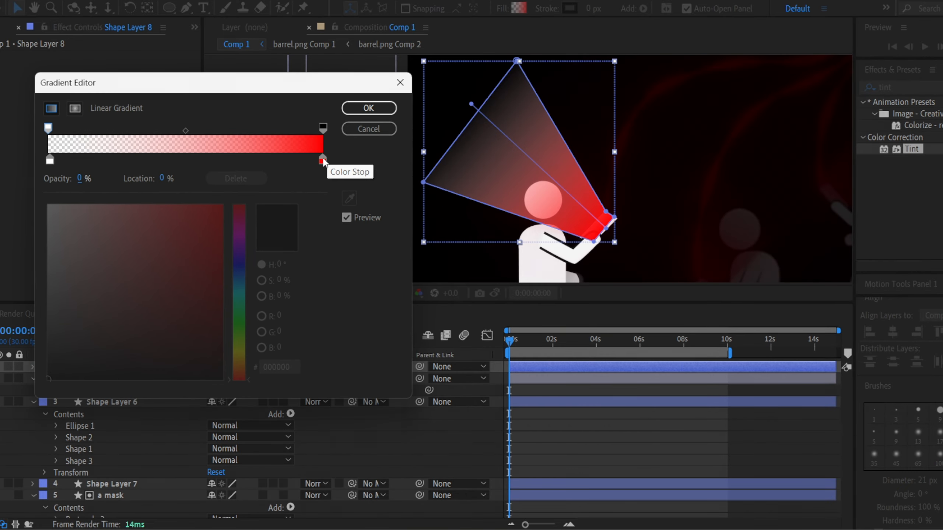
left_click_drag(322, 161, 113, 163)
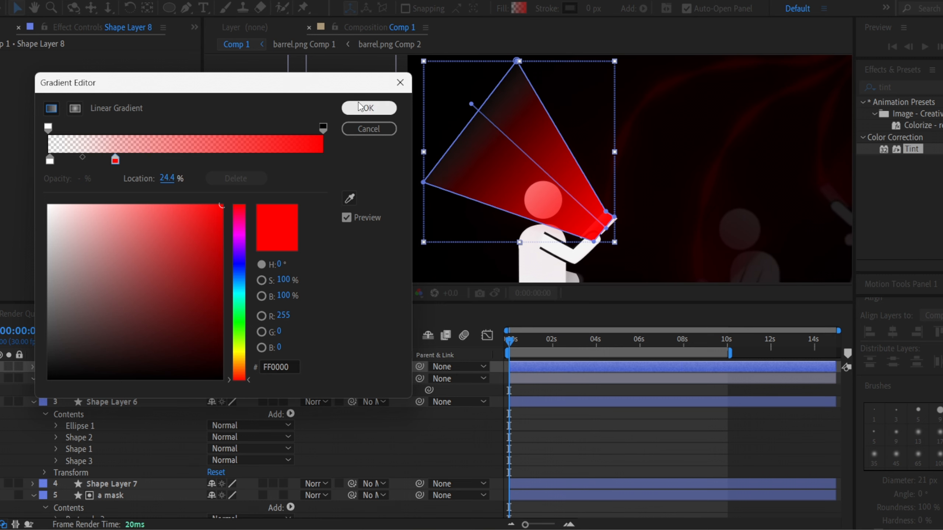
left_click(387, 112)
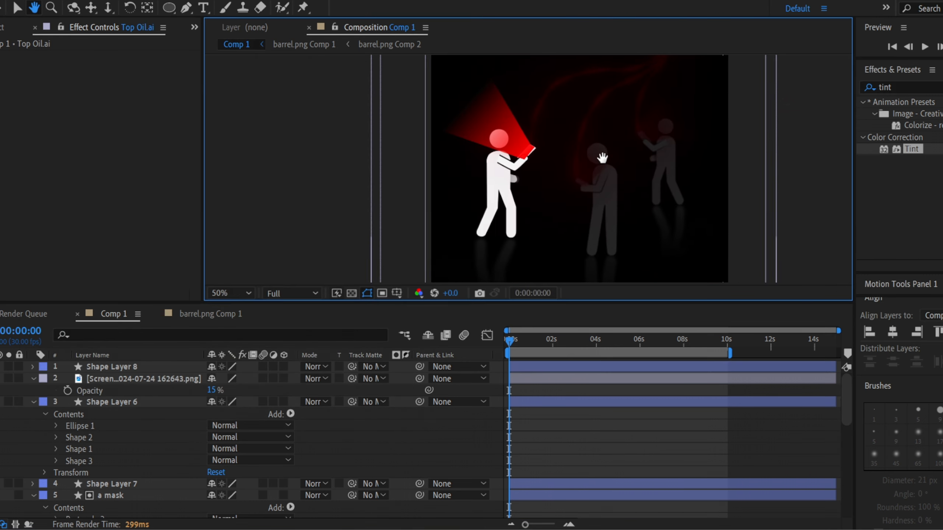
Try moving the Shape Layer 8 light beam beneath the Shape Layer 6 figure.
left_click_drag(602, 158, 605, 149)
scroll(493, 133, "down", 2)
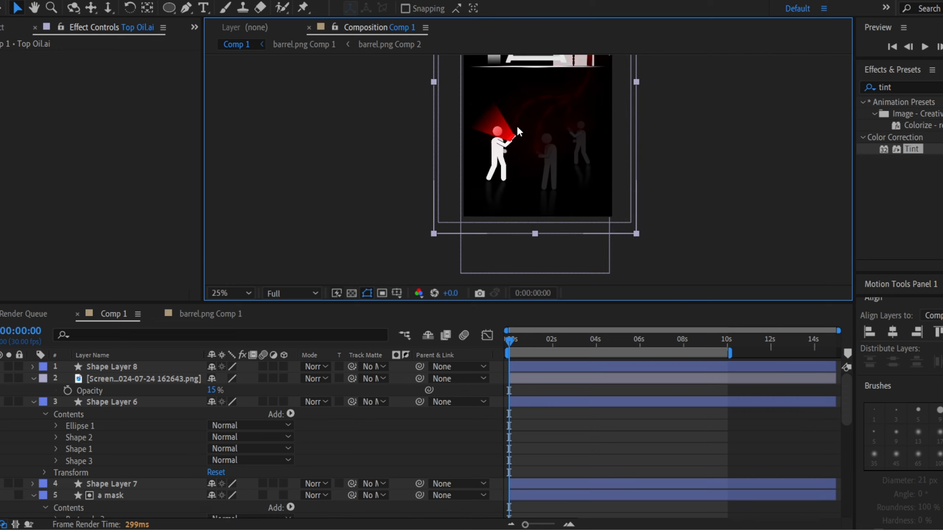
left_click_drag(517, 128, 517, 171)
scroll(502, 194, "up", 2)
scroll(581, 173, "up", 2)
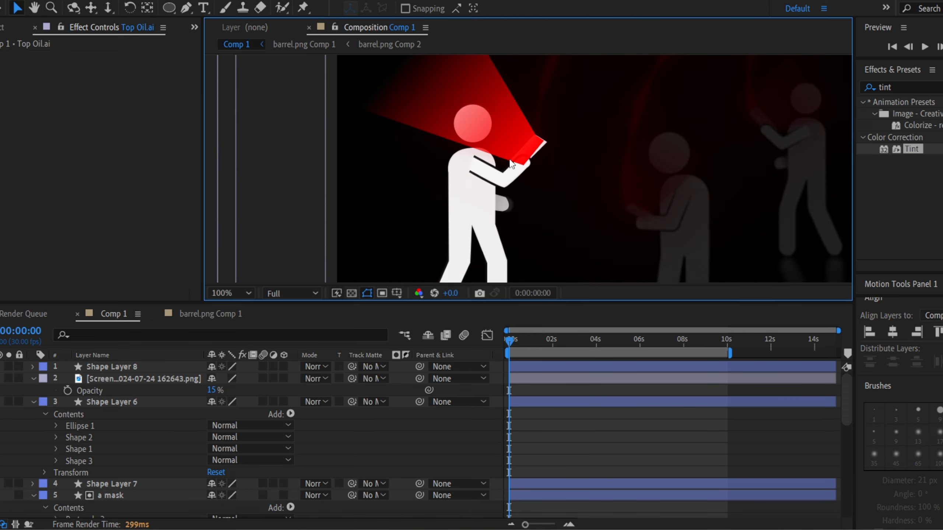
left_click(118, 366)
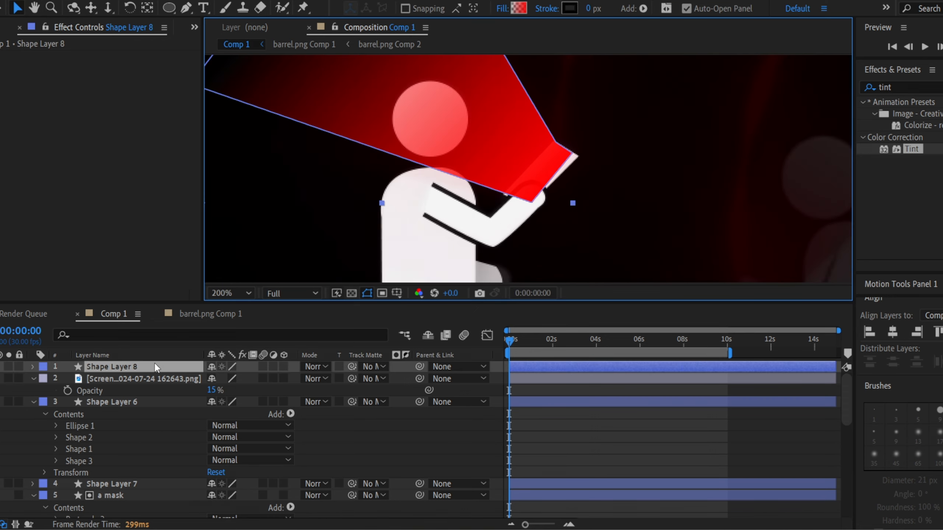
left_click_drag(156, 368, 140, 453)
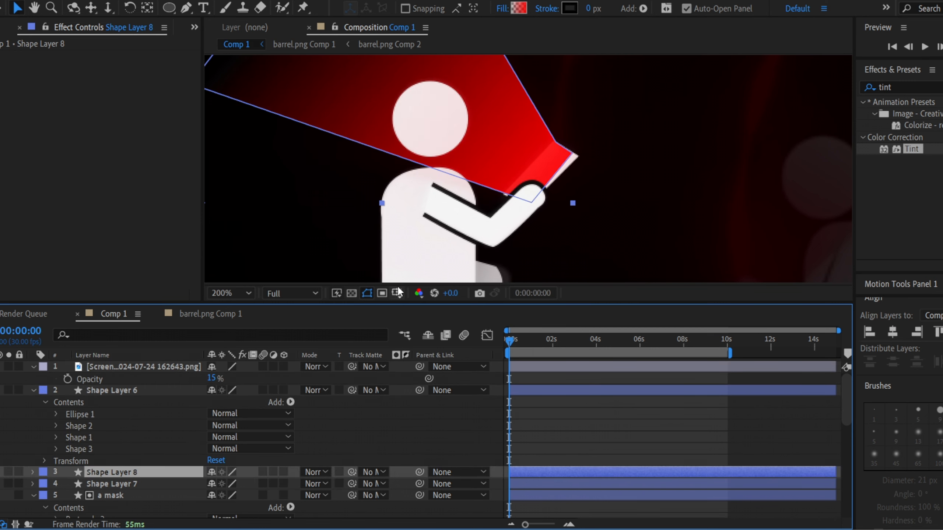
left_click_drag(391, 261, 421, 269)
left_click(111, 391)
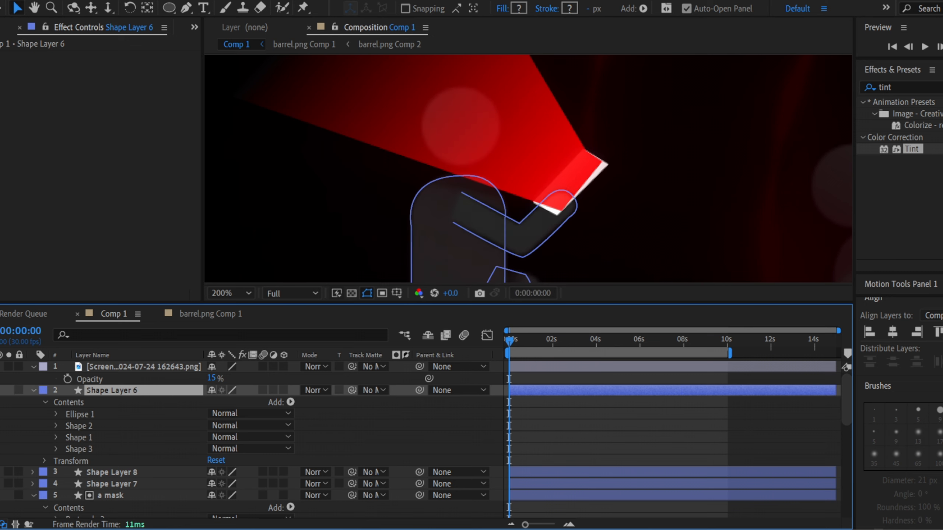
left_click(88, 415)
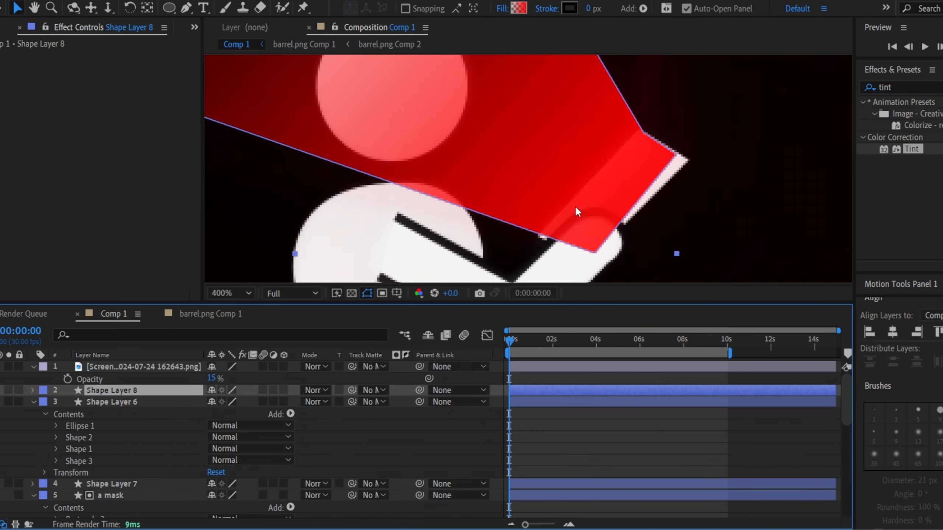
Draw a closed mask on the light beam layer around the figure's hand where it overlaps the phone.
left_click_drag(591, 224, 553, 188)
key("q")
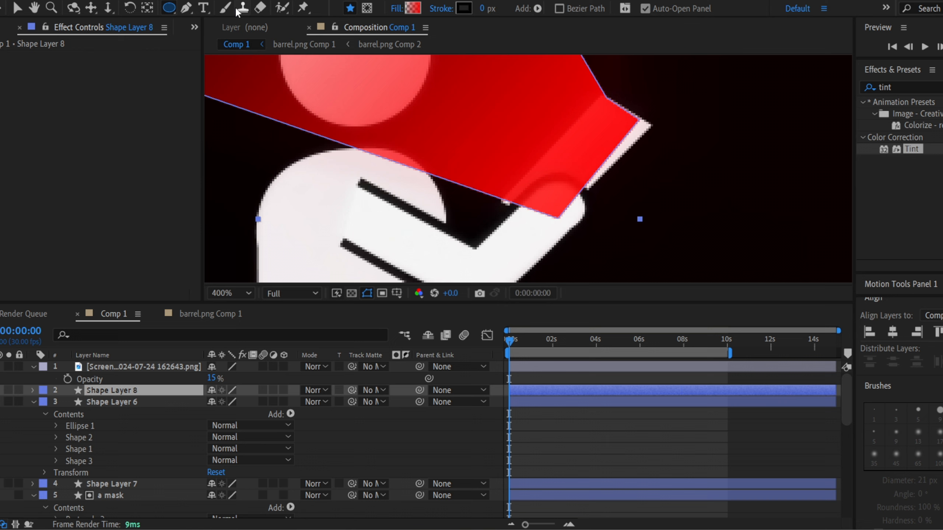
left_click(190, 8)
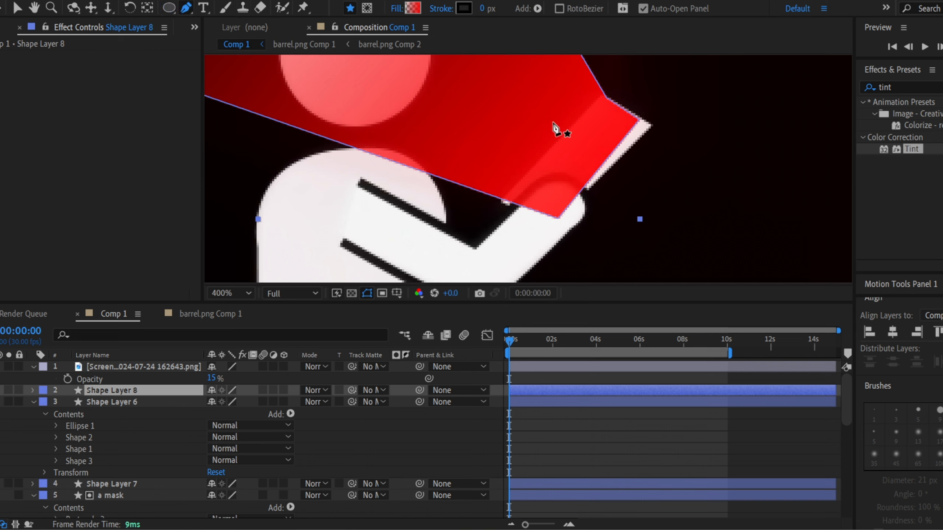
left_click(506, 210)
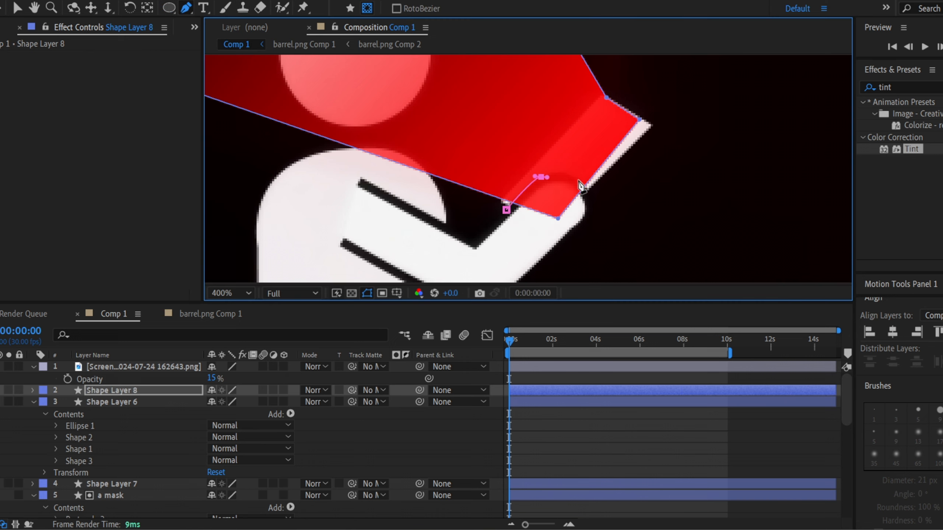
left_click(519, 246)
left_click(506, 211)
Set the light beam layer's Mask 1 mode to Subtract.
left_click(33, 390)
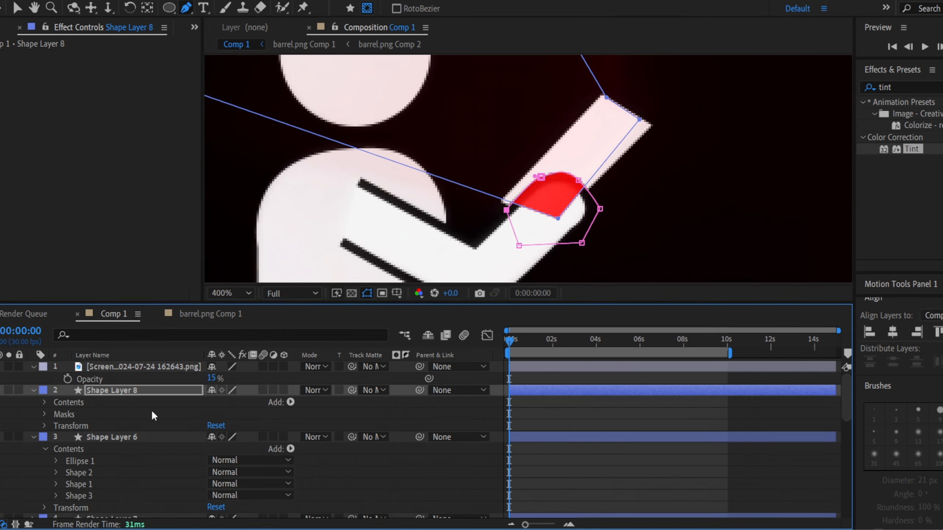
left_click(48, 413)
left_click(228, 425)
left_click(247, 354)
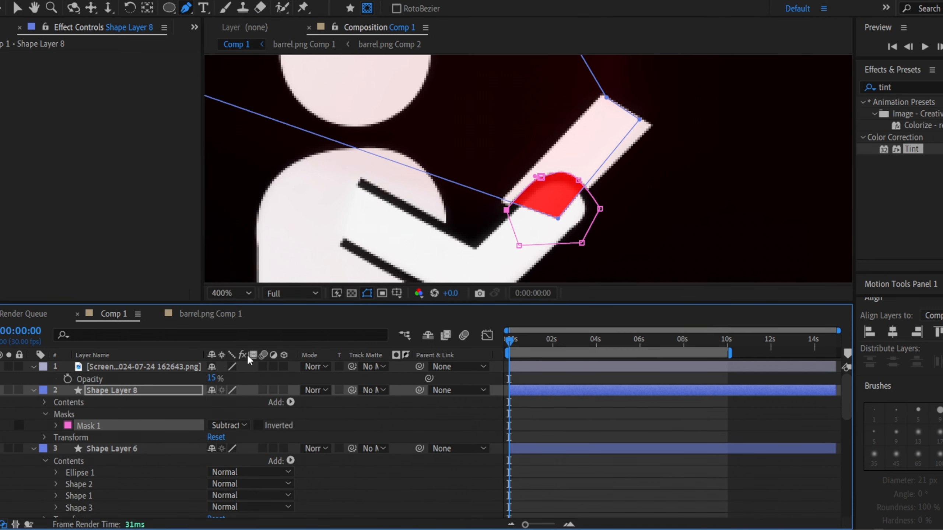
key("v")
left_click(711, 186)
left_click(713, 185)
Raise the opacity of the reference screenshot layer to 56%.
scroll(519, 205, "down", 3)
left_click_drag(529, 209, 473, 157)
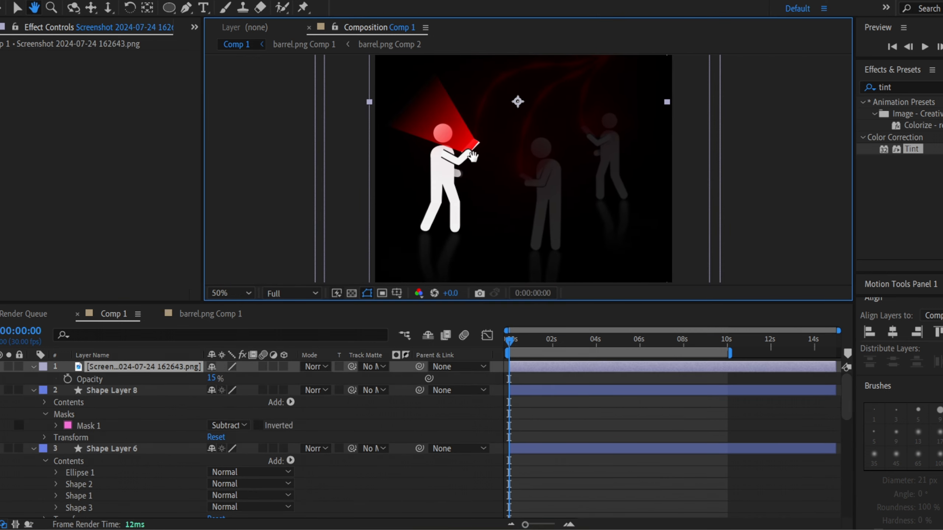
left_click_drag(537, 152, 516, 192)
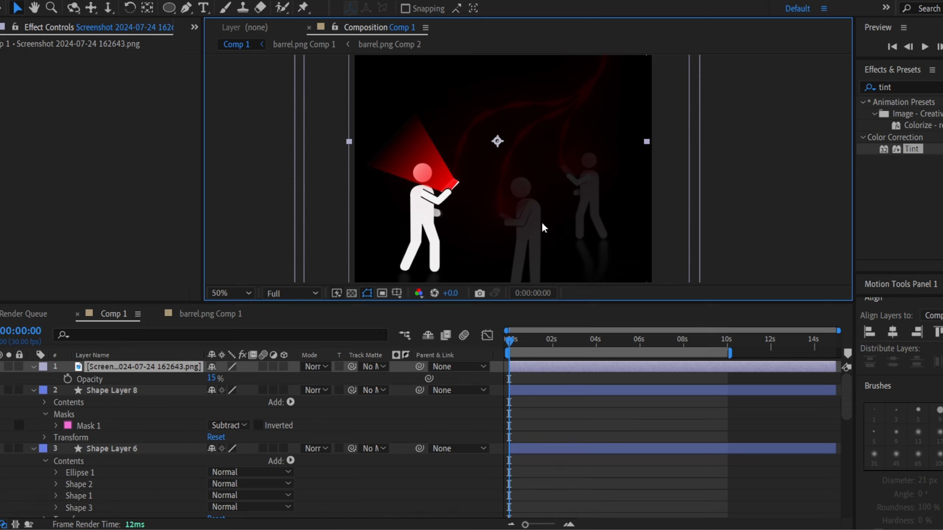
left_click_drag(523, 224, 513, 176)
left_click_drag(610, 130, 558, 231)
key("g")
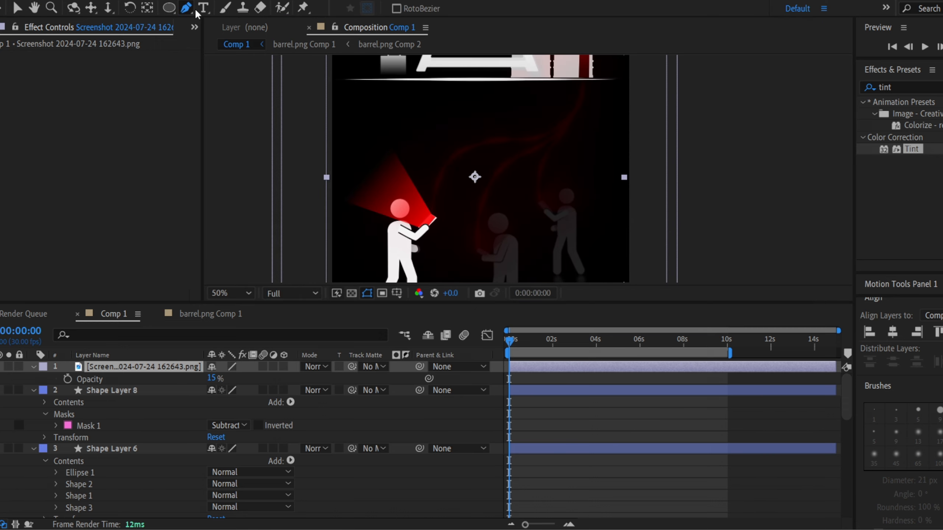
scroll(523, 162, "up", 2)
left_click(328, 424)
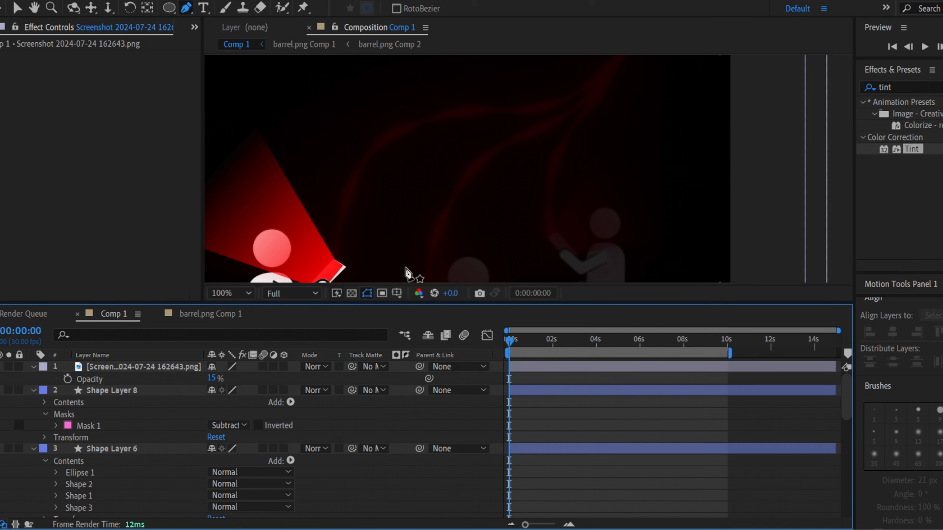
left_click_drag(211, 378, 262, 380)
left_click_drag(598, 141, 503, 252)
left_click_drag(468, 104, 499, 218)
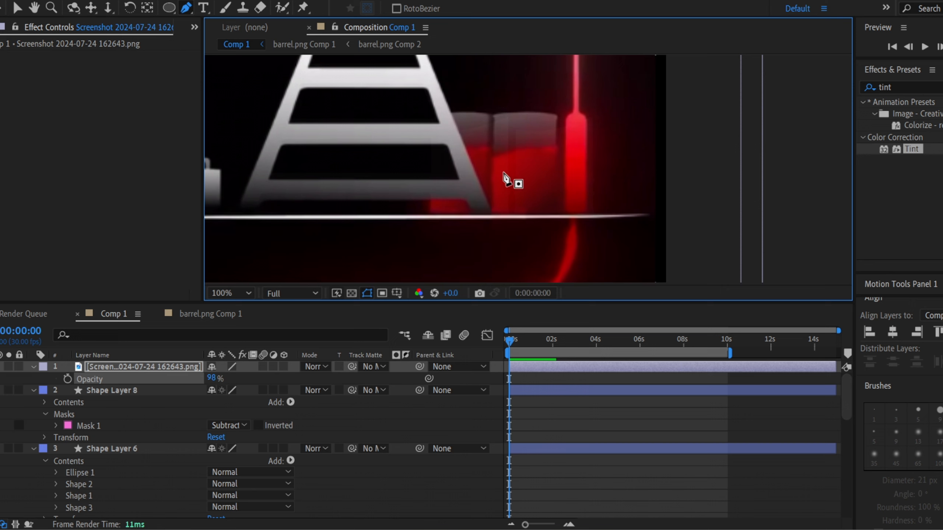
left_click_drag(503, 136, 515, 145)
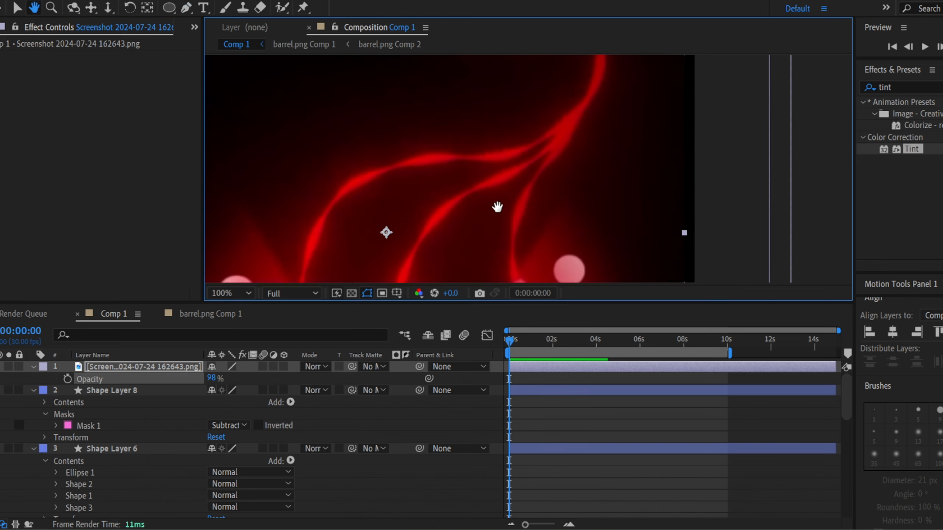
left_click_drag(449, 259, 489, 229)
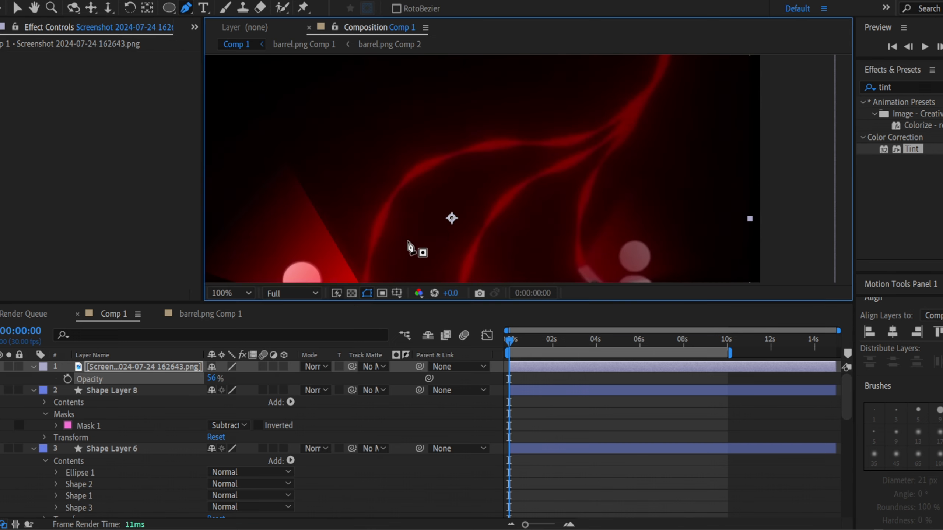
Draw a curved open path on a new shape layer, following the reference oil stream from the first figure's phone up to the ground line.
left_click_drag(410, 246, 407, 204)
key("g")
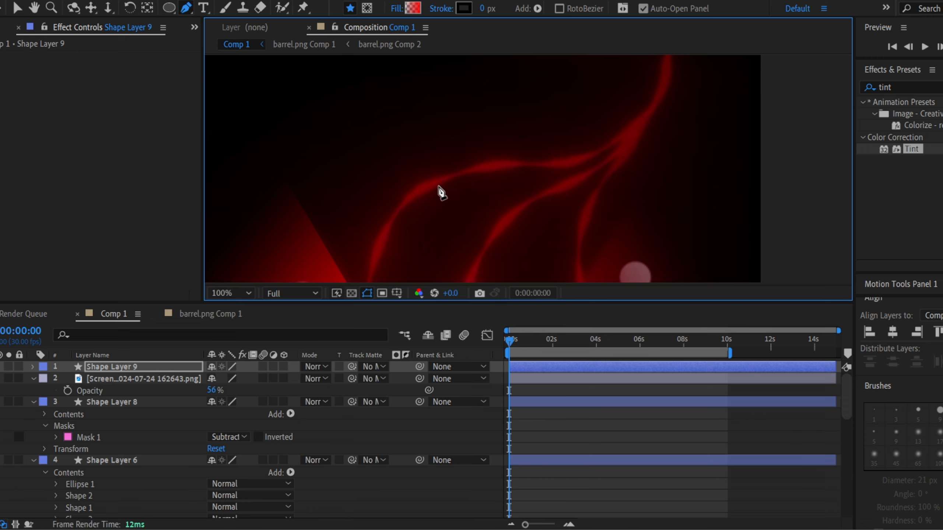
left_click_drag(458, 176, 545, 169)
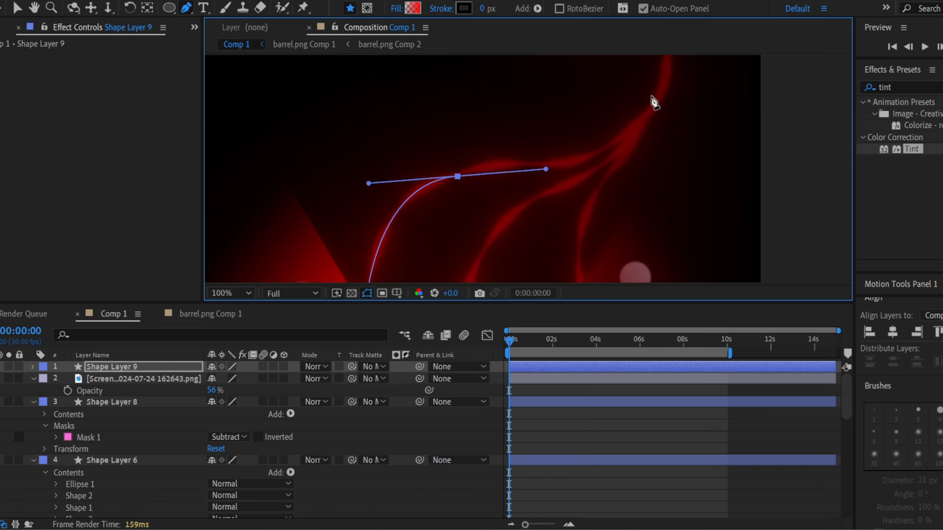
left_click_drag(663, 88, 663, 64)
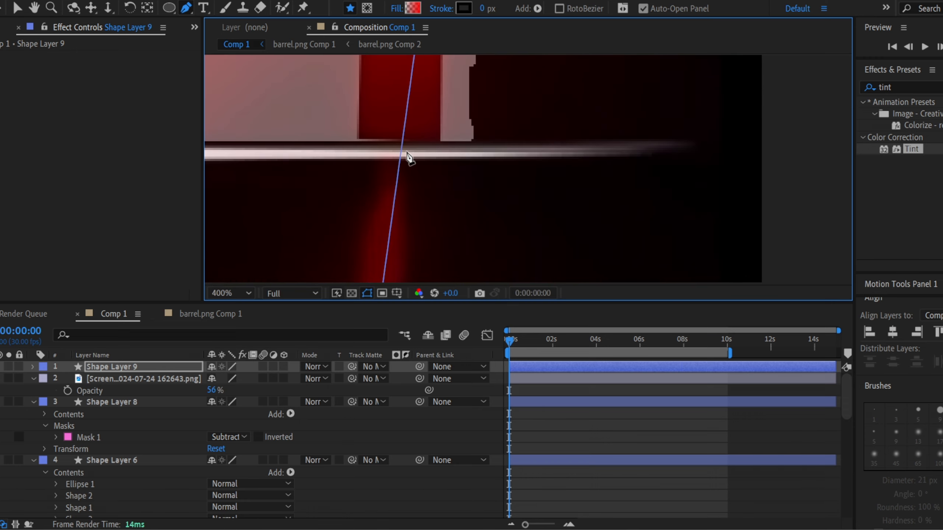
left_click_drag(410, 157, 424, 241)
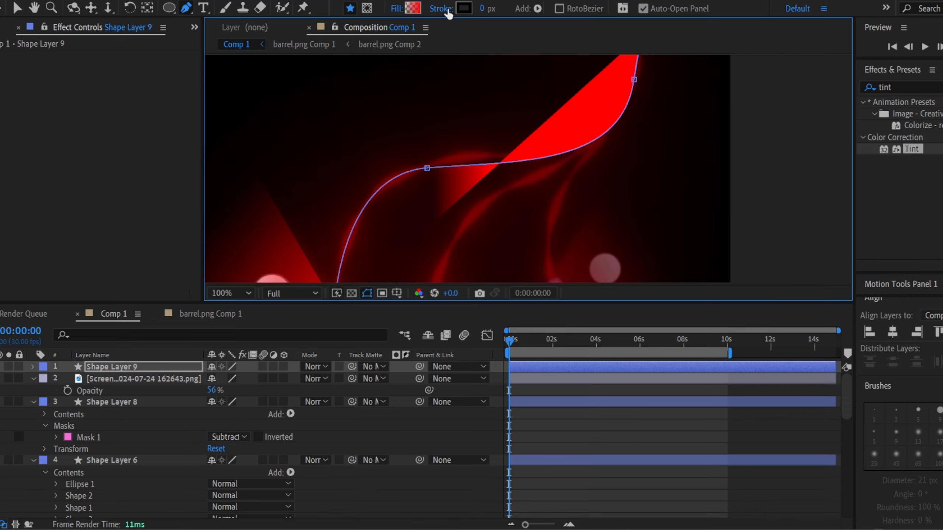
Remove the curved path's fill and give it a red stroke 11 px wide.
left_click(394, 10)
left_click(244, 217)
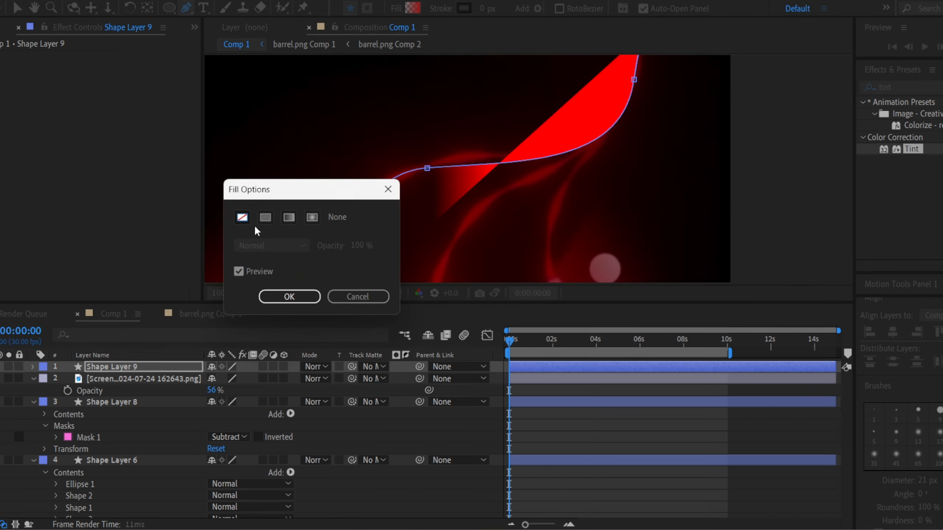
left_click(286, 295)
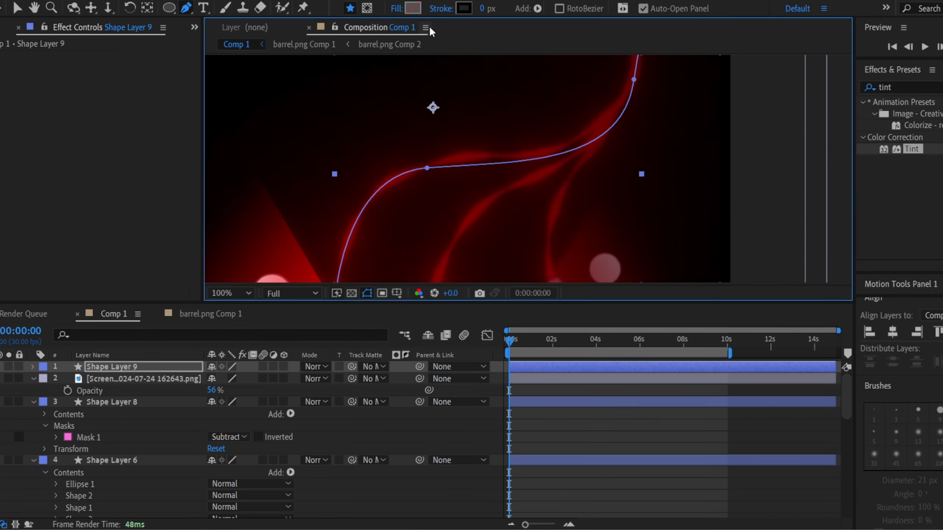
left_click(464, 8)
left_click(692, 312)
left_click_drag(481, 9, 491, 9)
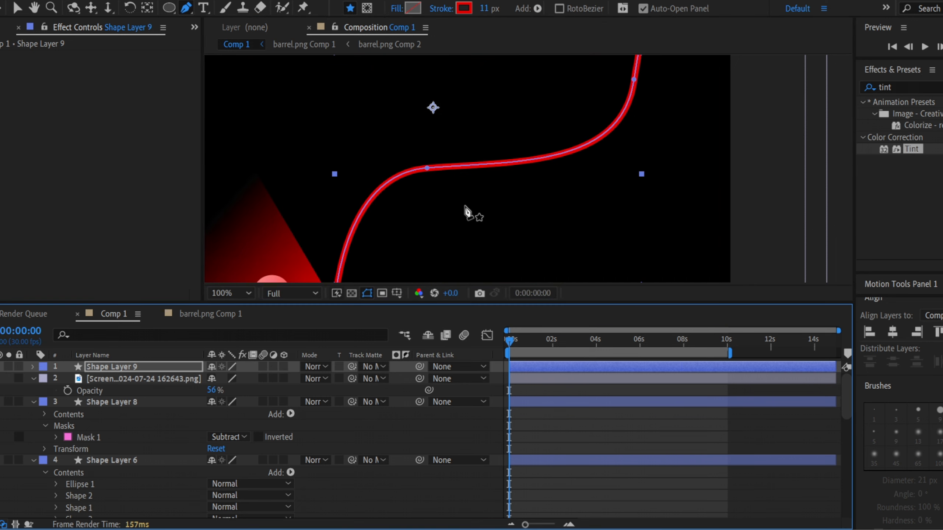
Set the Wave amount of the oil stream's stroke to 87%.
left_click_drag(492, 205, 500, 74)
scroll(500, 74, "down", 1)
key("v")
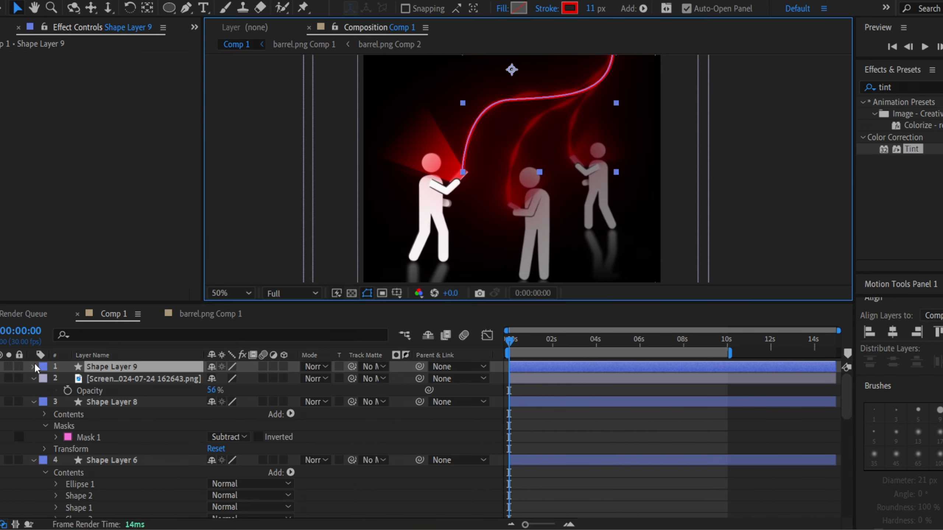
left_click(34, 366)
left_click(44, 379)
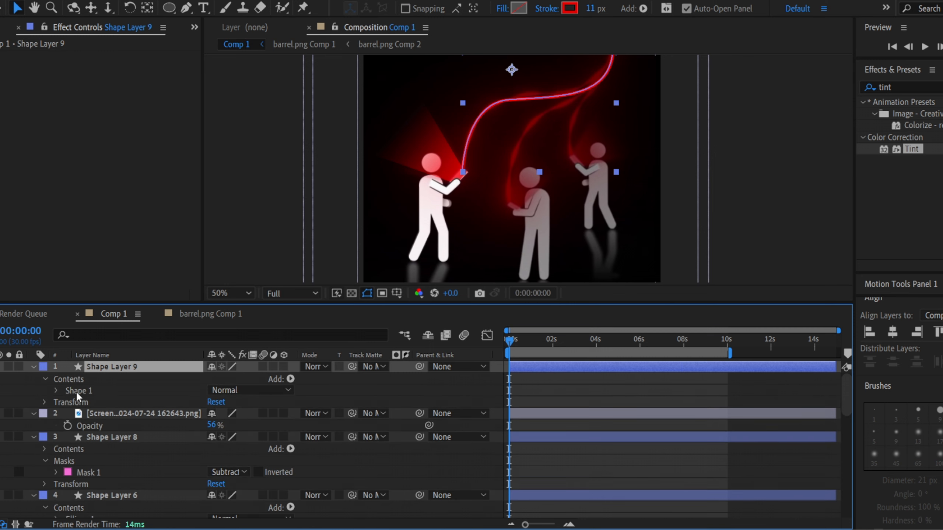
left_click(57, 391)
left_click(74, 413)
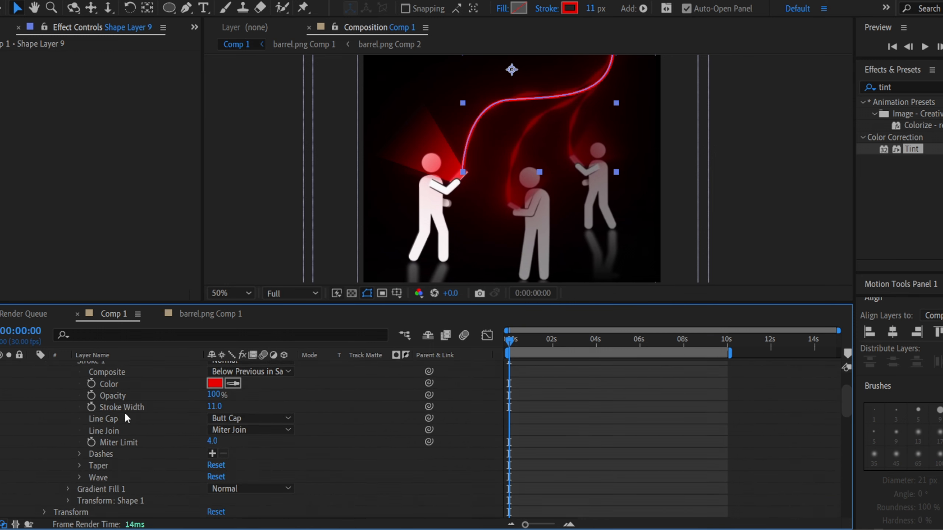
scroll(124, 411, "down", 3)
left_click(79, 443)
key("slash")
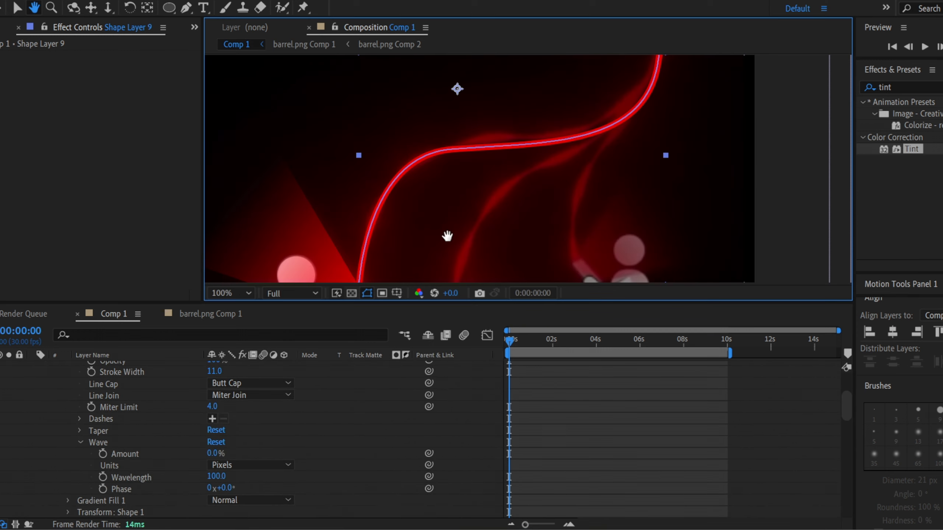
left_click_drag(214, 454, 261, 454)
key("ctrl+a")
key("ctrl+shift+a")
key("space")
left_click_drag(454, 208, 416, 164)
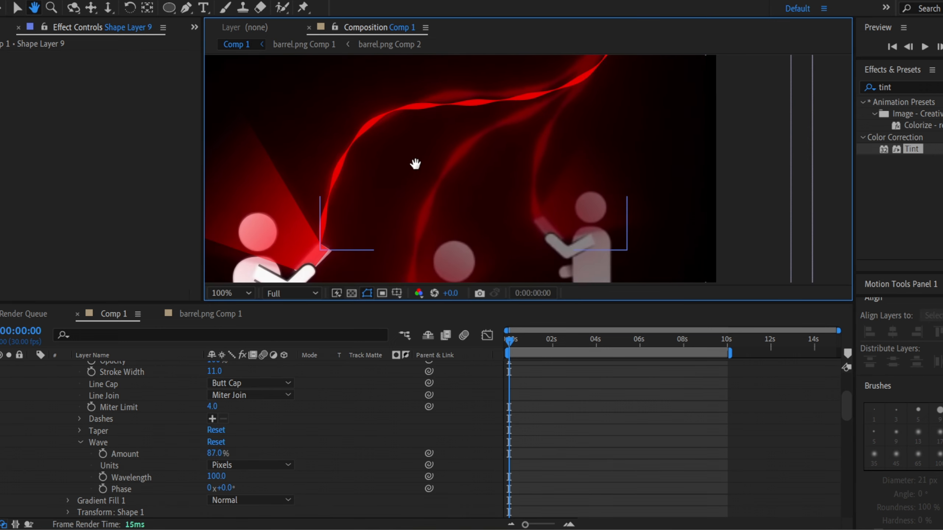
Adjust the stroke's wave to a wavelength of 138 and an amount of 65%.
scroll(237, 457, "down", 3)
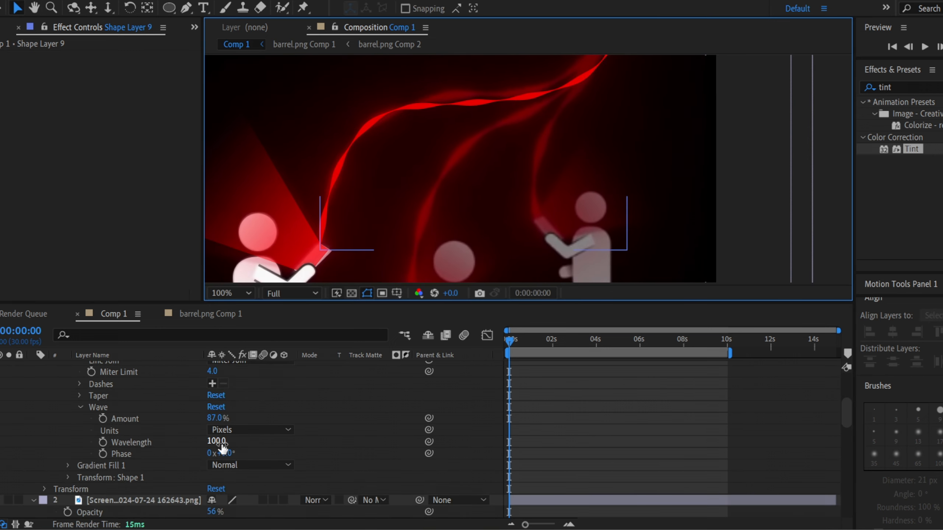
left_click_drag(222, 448, 241, 450)
key("ctrl+shift+a")
key("space")
left_click_drag(473, 104, 440, 132)
right_click(218, 422)
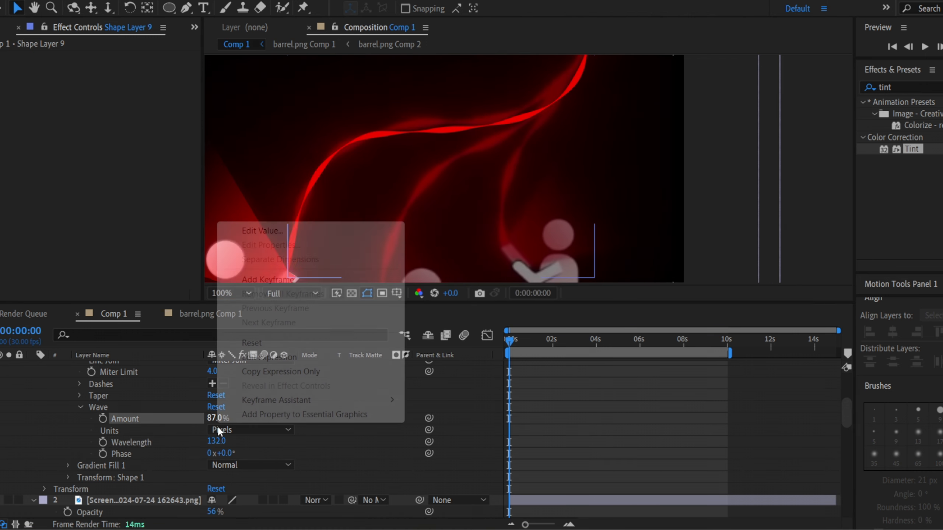
left_click(307, 449)
left_click_drag(225, 444, 228, 444)
left_click(301, 441)
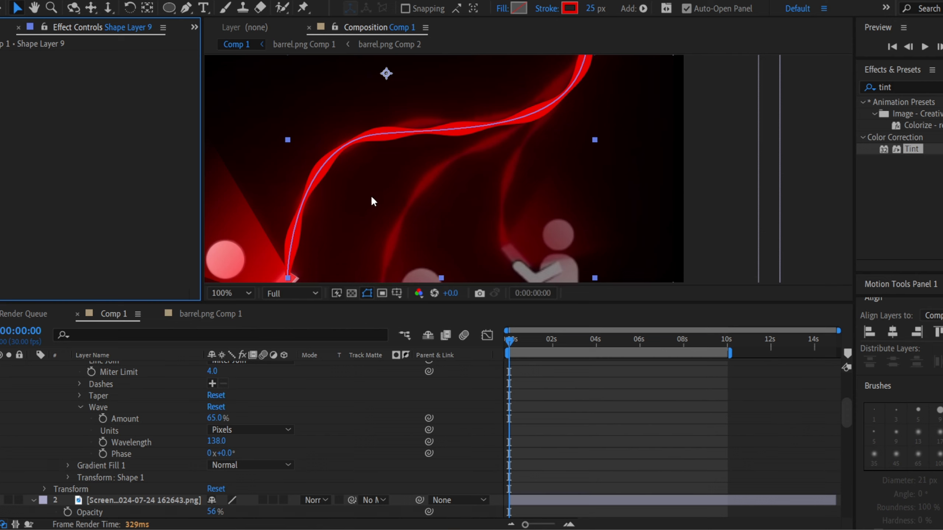
Set the oil stream's stroke width to 19 px.
left_click_drag(587, 9, 583, 7)
left_click(808, 124)
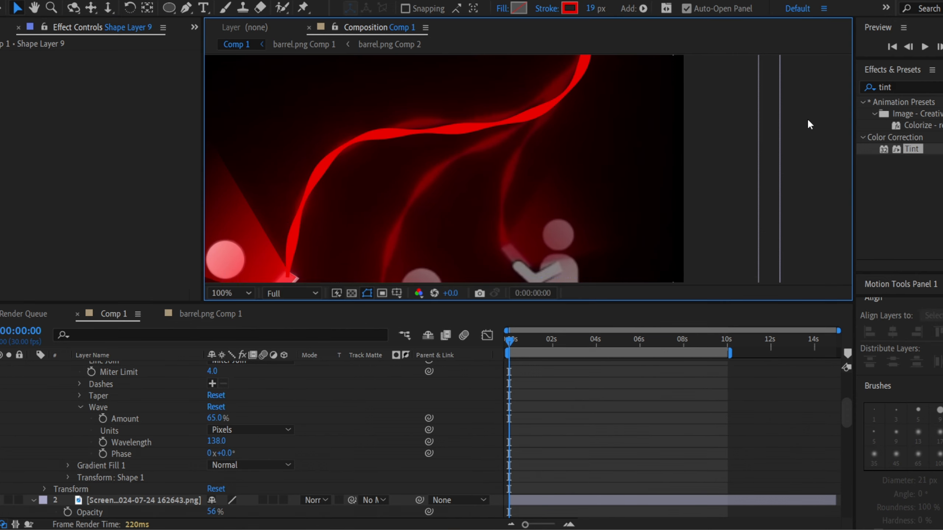
key("h")
left_click_drag(543, 143, 582, 92)
key("v")
key("comma")
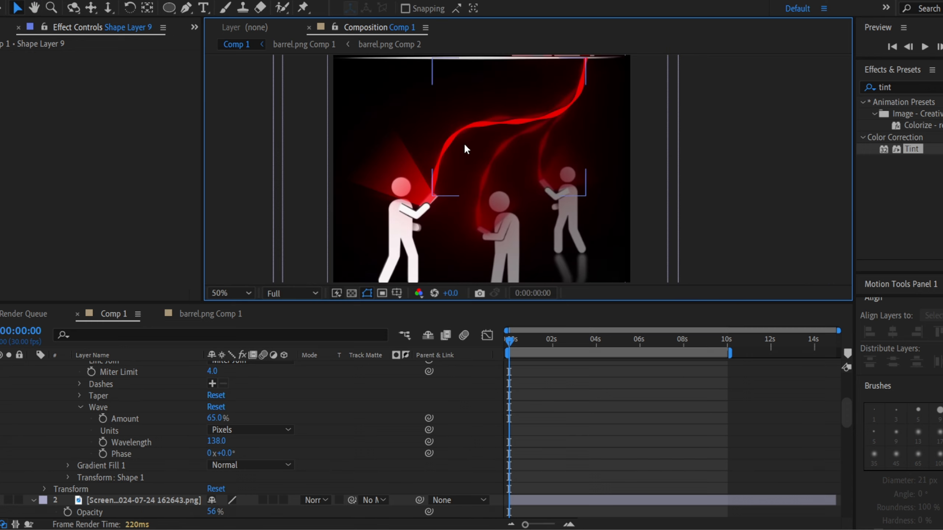
Move the oil stream layer, Shape Layer 9, directly below the figure's Shape Layer 6 in the layer stack.
scroll(417, 219, "up", 2)
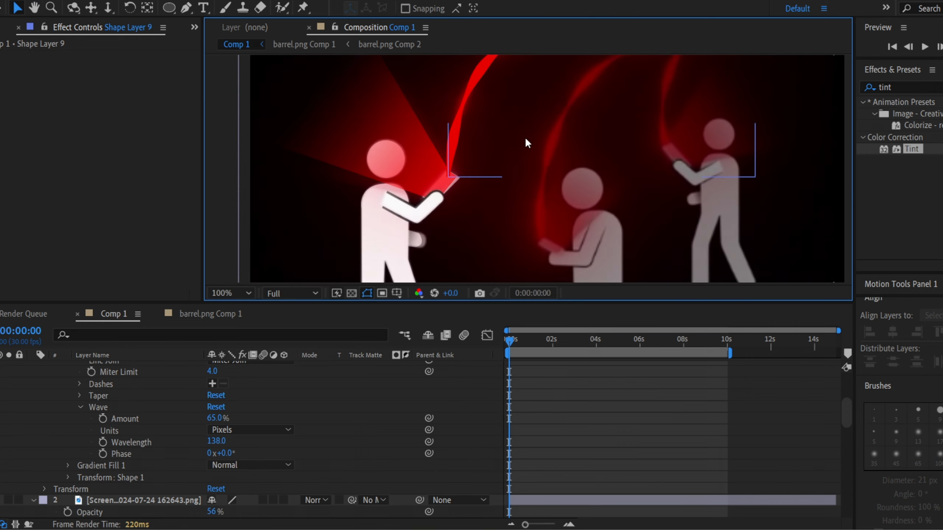
scroll(456, 173, "up", 2)
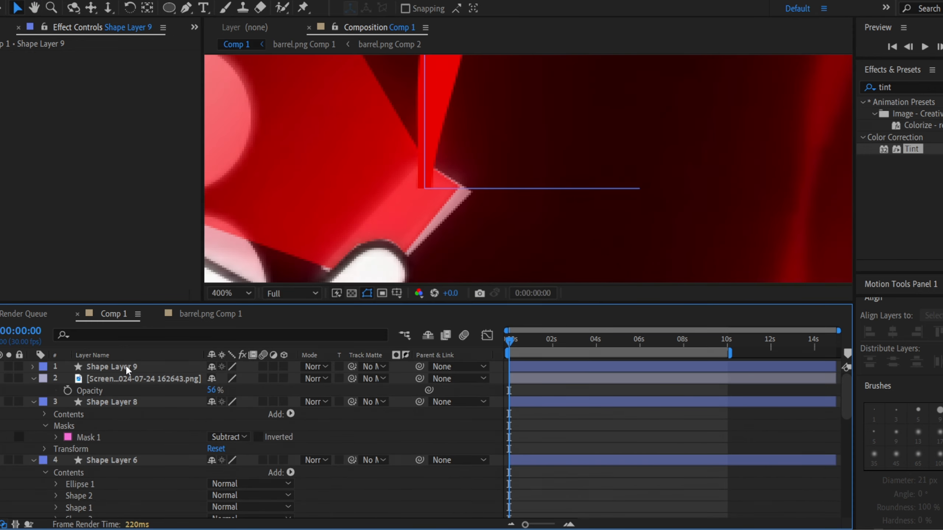
left_click_drag(125, 365, 117, 466)
left_click(116, 468)
scroll(207, 386, "down", 1)
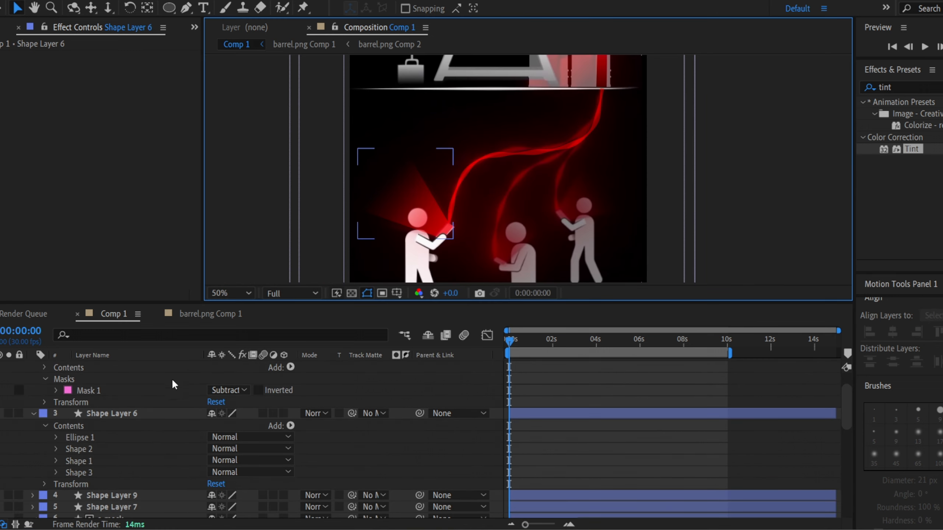
Duplicate the figure's Shape Layer 6 and flip the copy vertically to serve as its reflection.
scroll(113, 385, "up", 1)
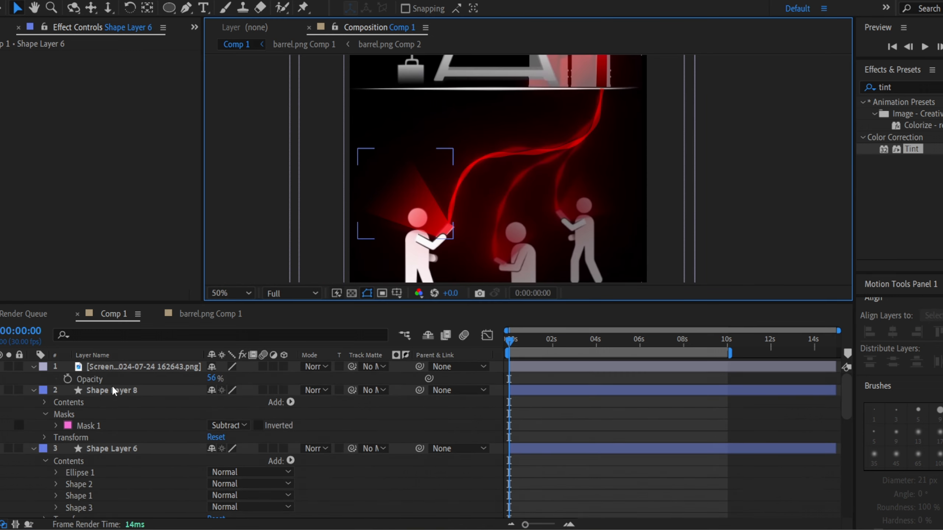
left_click_drag(587, 236, 570, 169)
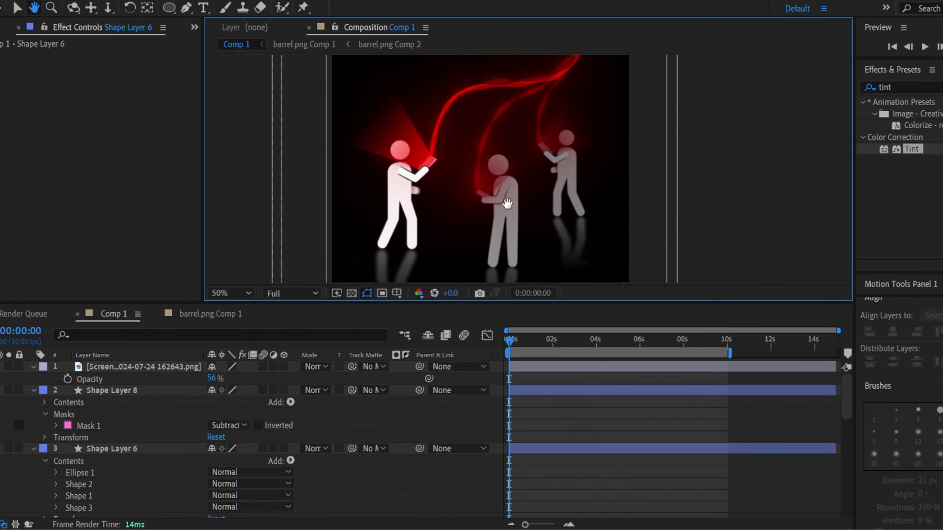
left_click_drag(519, 190, 498, 128)
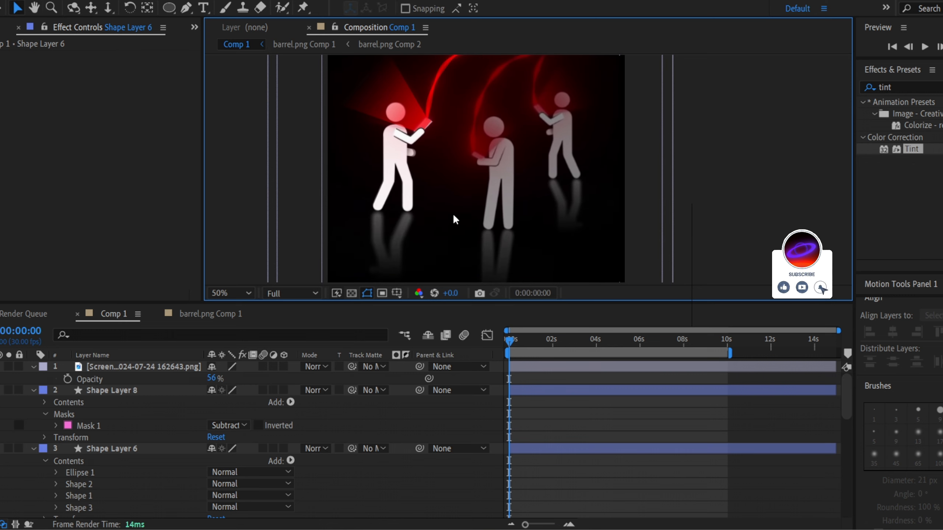
scroll(390, 230, "up", 2)
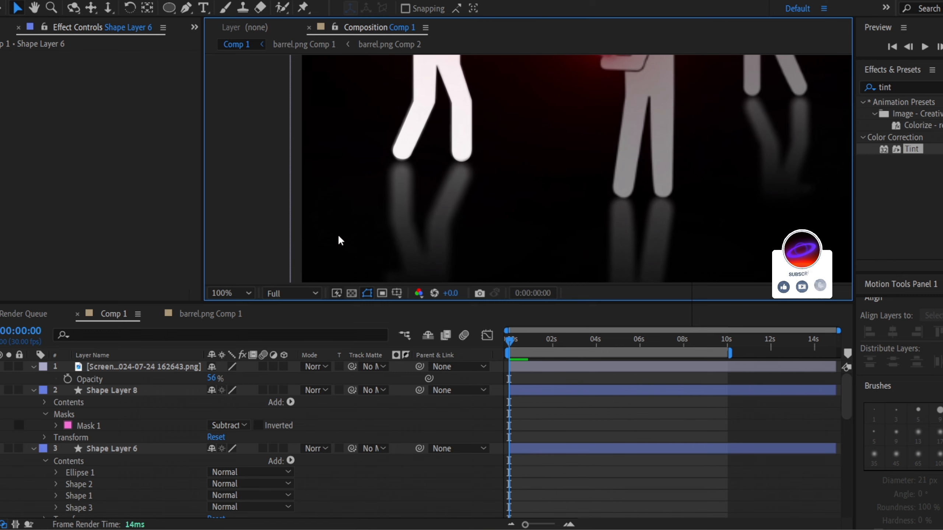
left_click(118, 448)
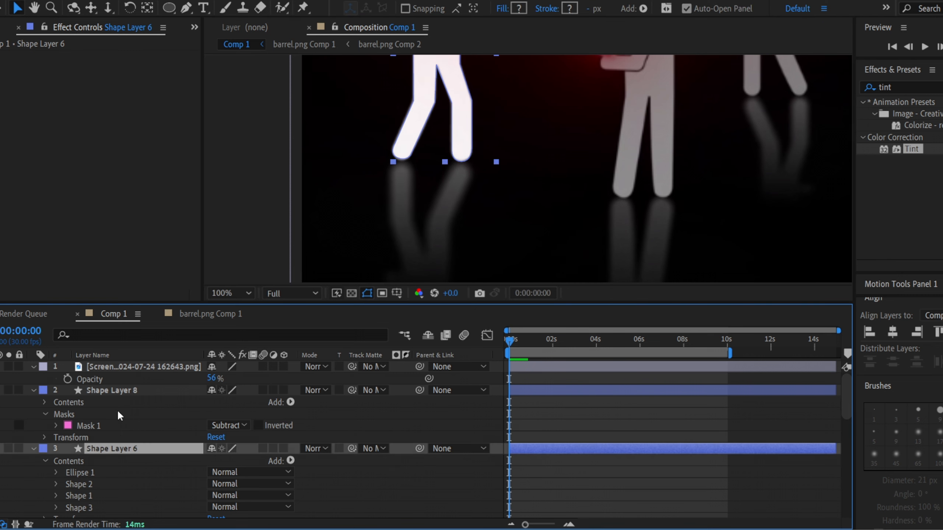
left_click(32, 448)
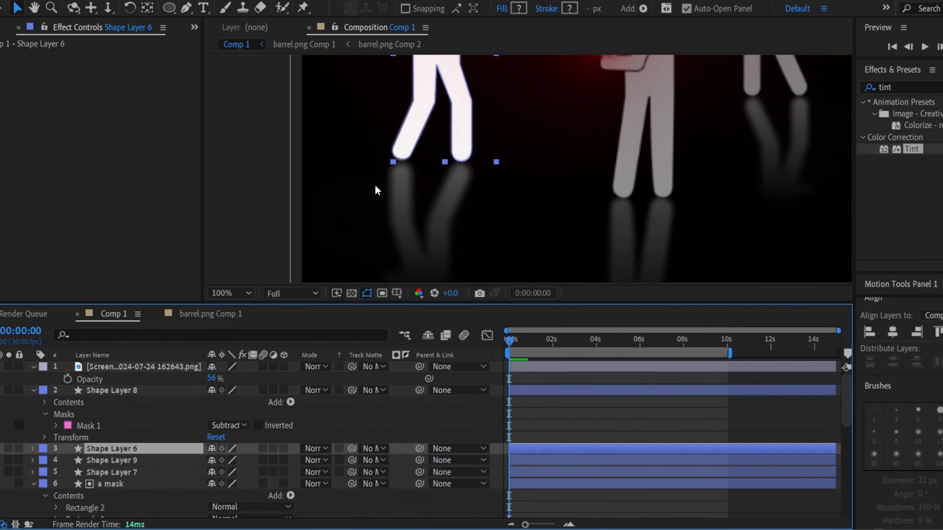
key("space")
left_click_drag(423, 151, 388, 254)
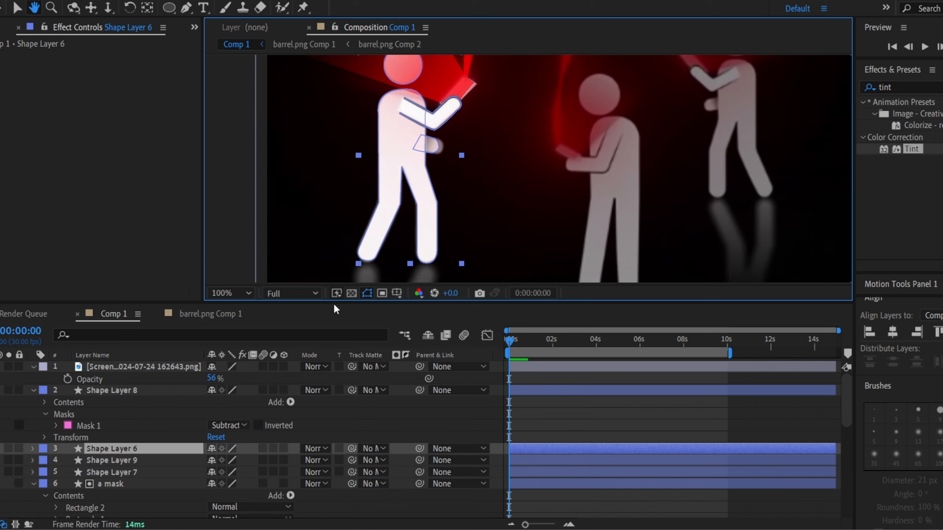
key("ctrl+d")
right_click(127, 447)
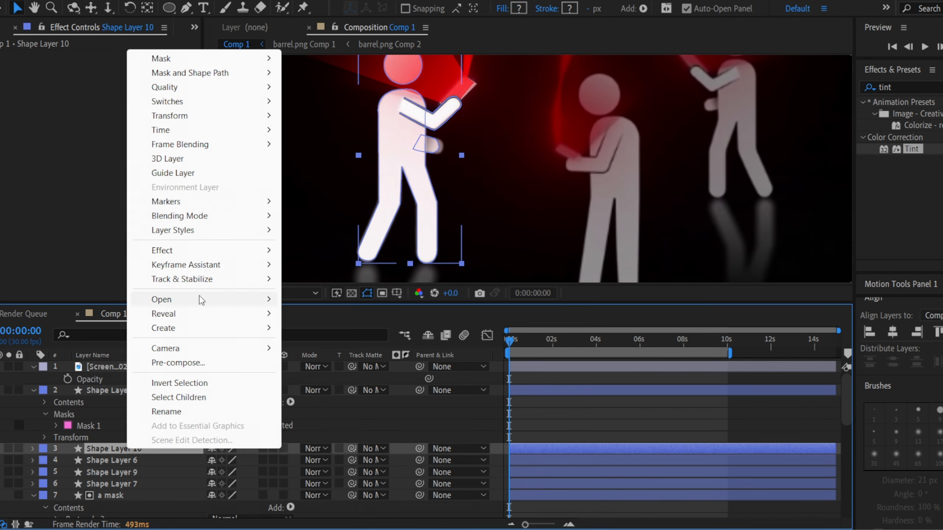
mouse_move(223, 116)
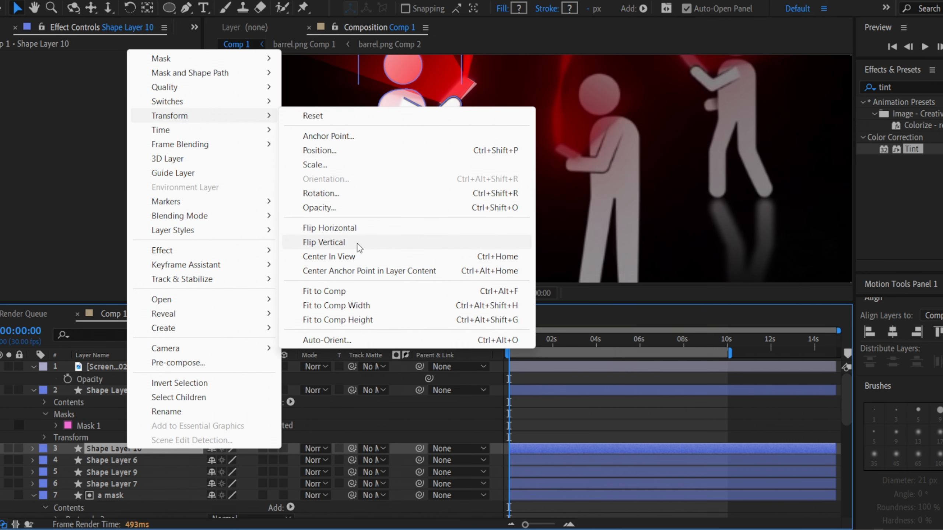
left_click(367, 242)
Move the flipped copy directly beneath the figure so that their feet meet.
scroll(460, 95, "down", 4)
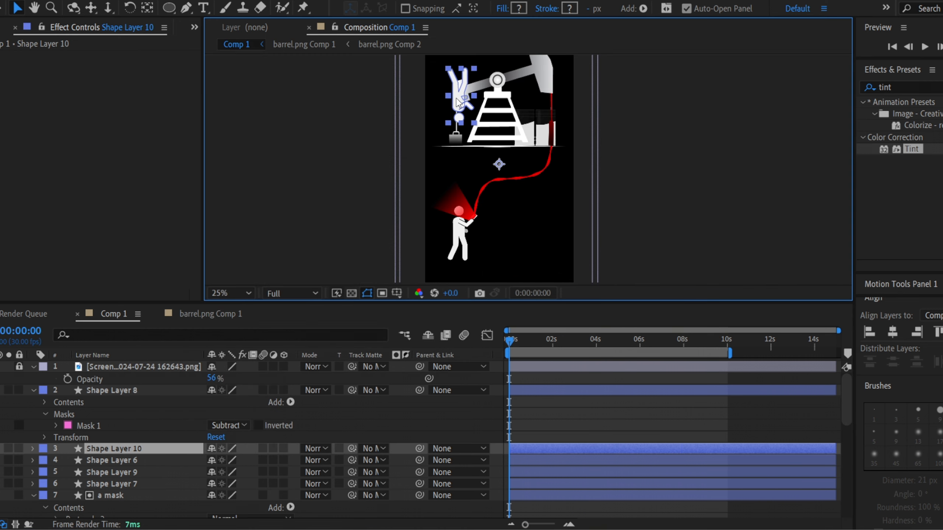
left_click_drag(456, 100, 457, 275)
left_click(470, 241)
scroll(470, 241, "up", 2)
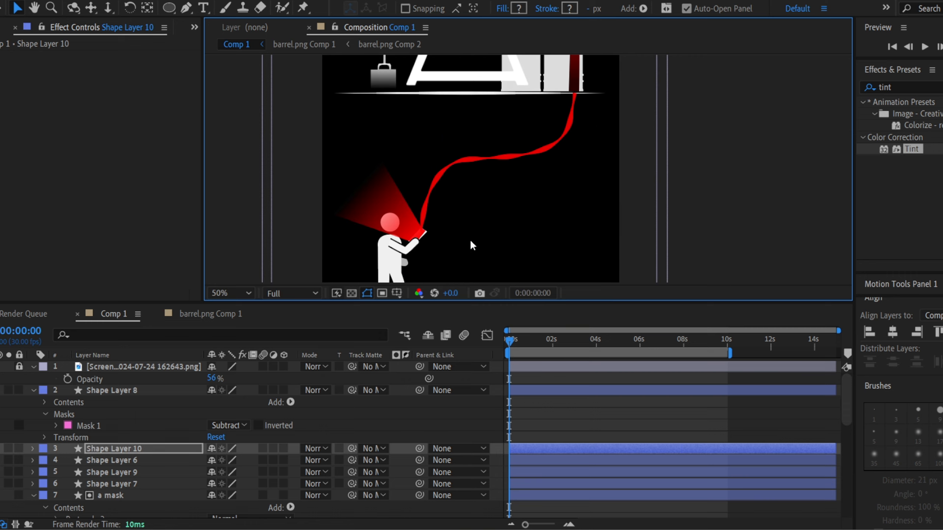
left_click_drag(466, 240, 532, 57)
scroll(470, 139, "up", 1)
left_click_drag(390, 121, 404, 156)
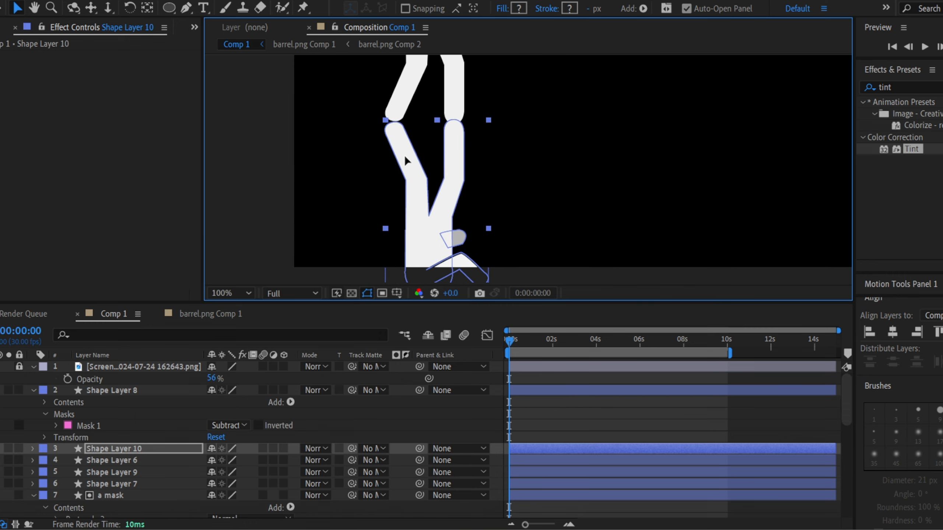
Draw a rectangular mask over the reflection from the knees down to its head and set its mode to Subtract.
left_click_drag(173, 11, 229, 22)
left_click(366, 9)
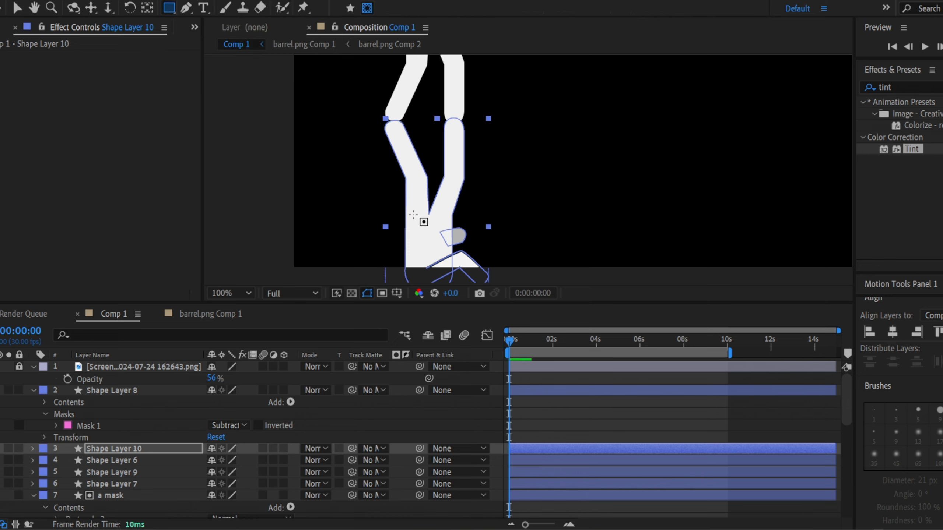
left_click_drag(349, 181, 562, 323)
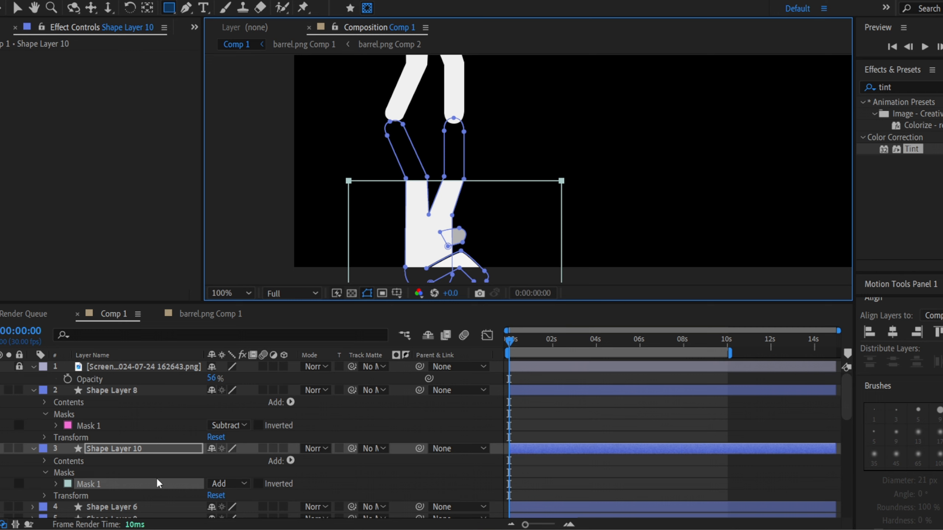
left_click(228, 484)
left_click(268, 407)
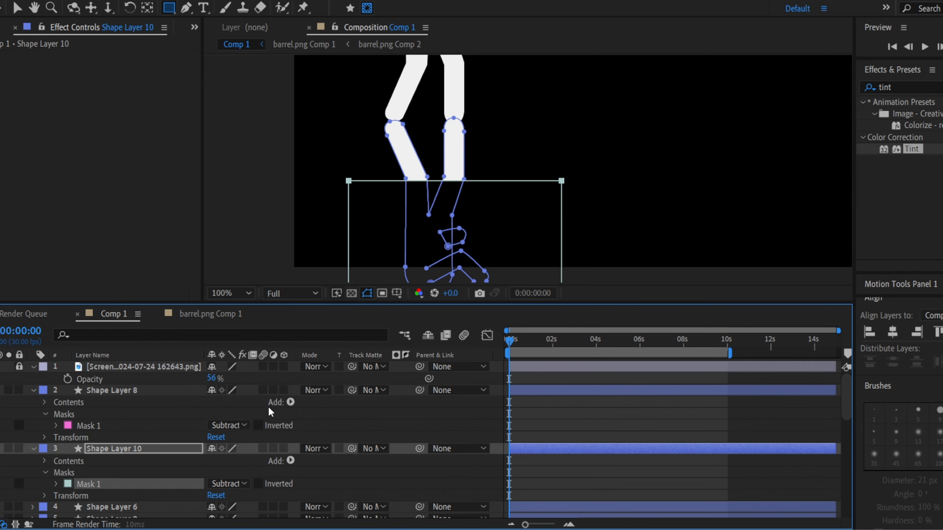
Shift the reflection mask's knee-side edge close to the feet and set the mask feather to 196 pixels.
left_click(56, 484)
scroll(207, 478, "down", 1)
left_click_drag(241, 489, 268, 488)
key("v")
left_click_drag(448, 182, 439, 136)
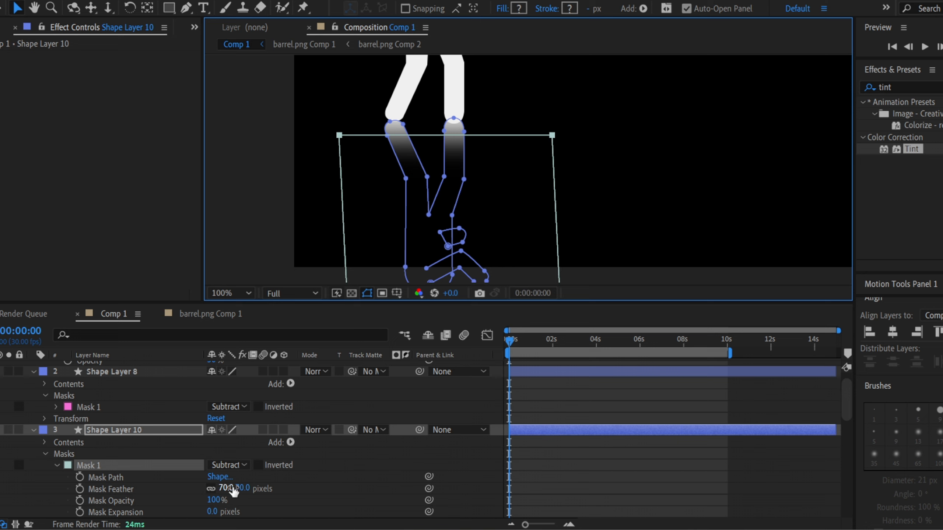
left_click_drag(245, 489, 278, 486)
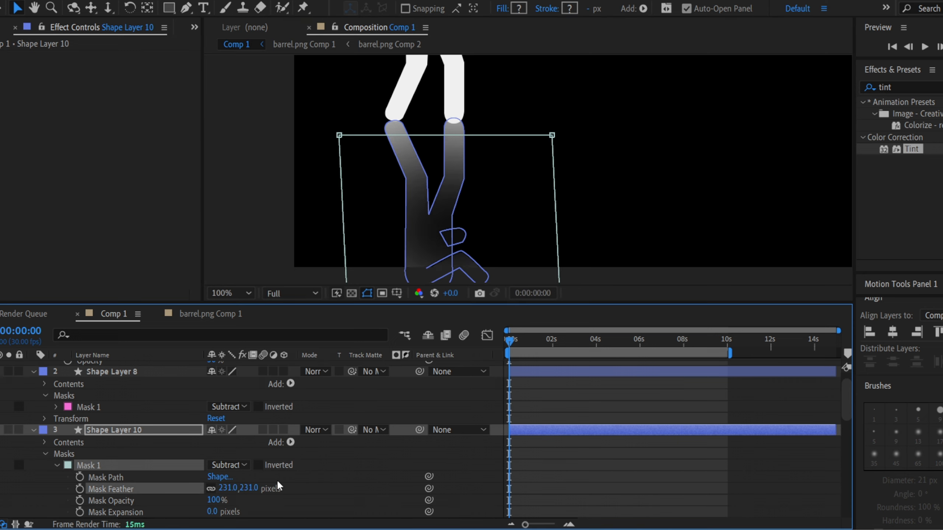
Play back the composition to check the figure and its faded reflection.
key("space")
left_click_drag(460, 203, 463, 122)
scroll(462, 121, "down", 2)
key("space")
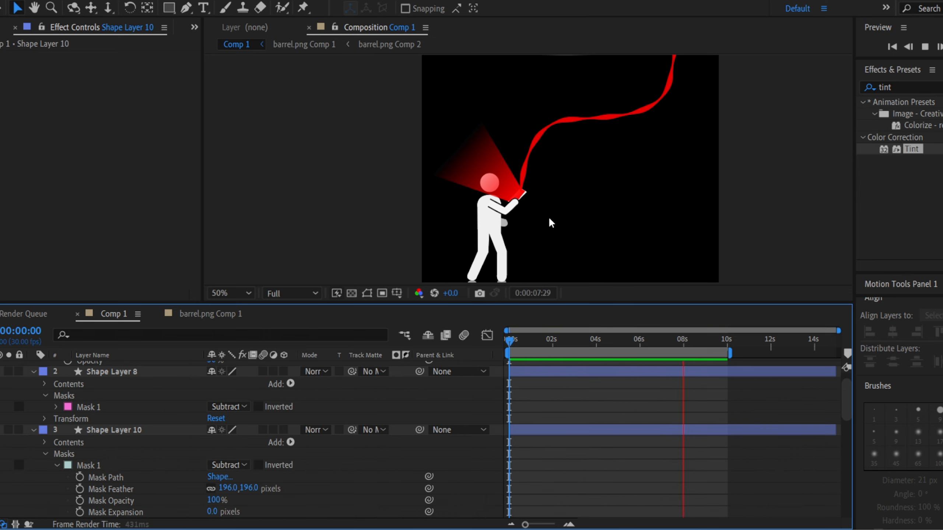
key("space")
key("Caps_Lock")
key("Caps_Lock")
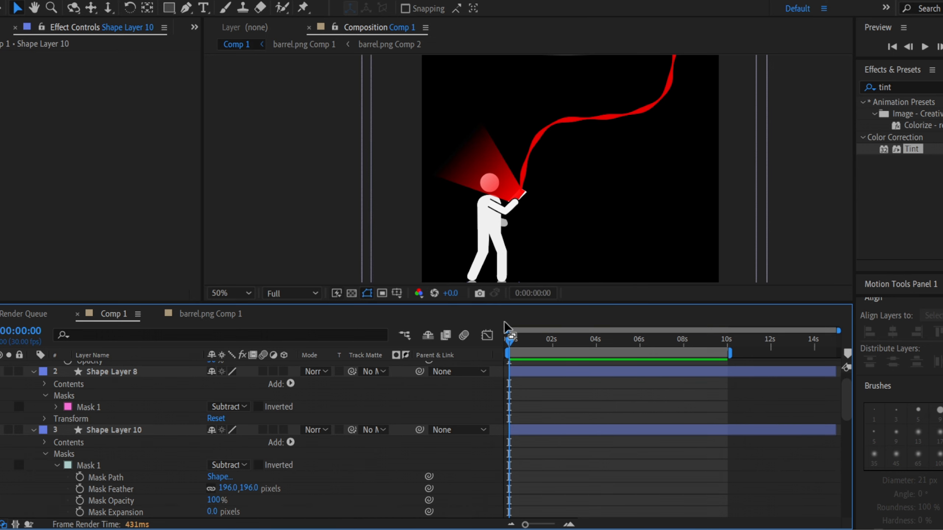
Set a keyframe at 0 seconds for the Wave Phase of the oil stream's stroke on Shape Layer 9.
scroll(116, 394, "up", 1)
left_click(118, 449)
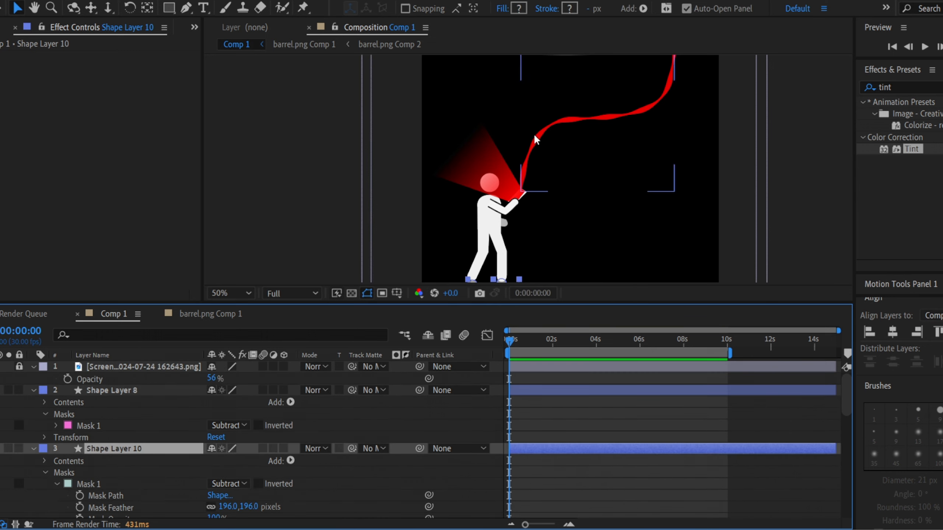
left_click(535, 137)
scroll(160, 461, "down", 3)
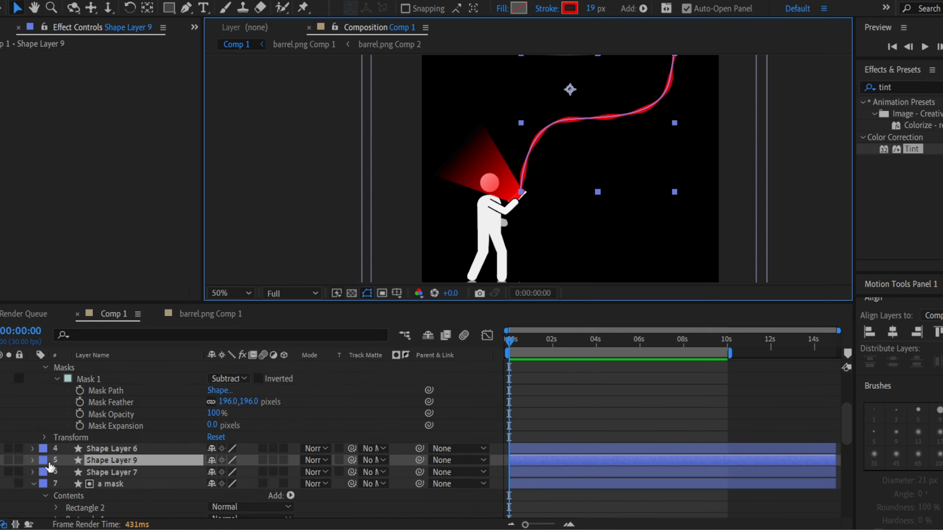
scroll(547, 151, "up", 1)
left_click_drag(572, 195, 468, 221)
key("v")
left_click(33, 459)
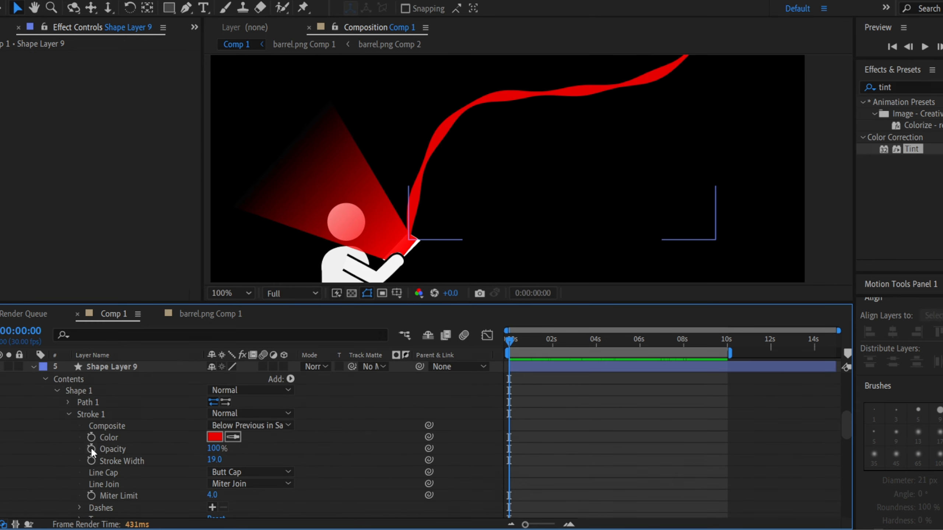
scroll(126, 452, "down", 5)
left_click(131, 474)
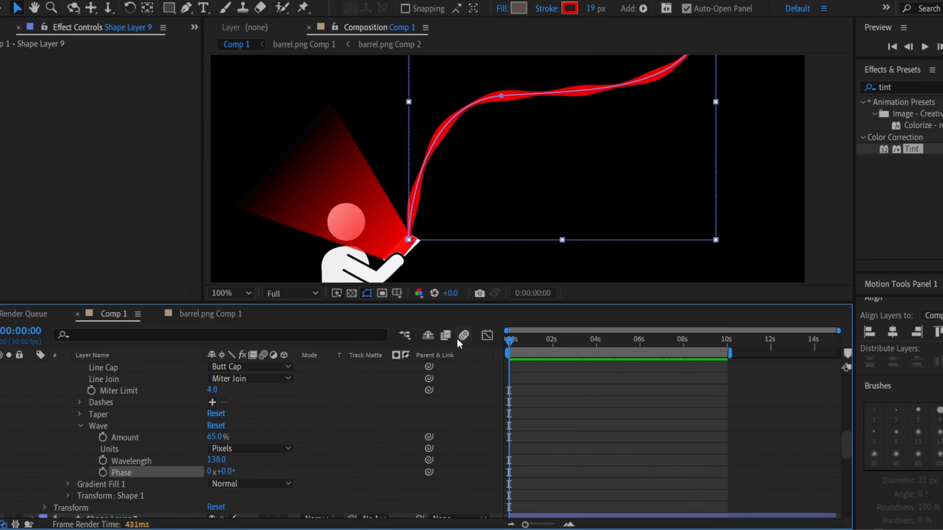
left_click(103, 472)
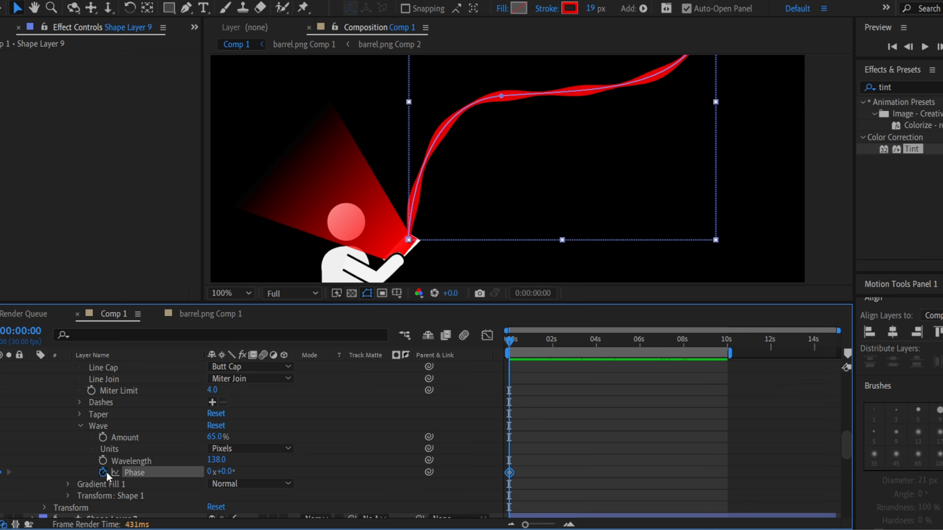
Add an ending Wave Phase keyframe at 10:01 with a negative value beyond one full turn.
left_click_drag(569, 347, 728, 343)
left_click_drag(222, 472, 138, 469)
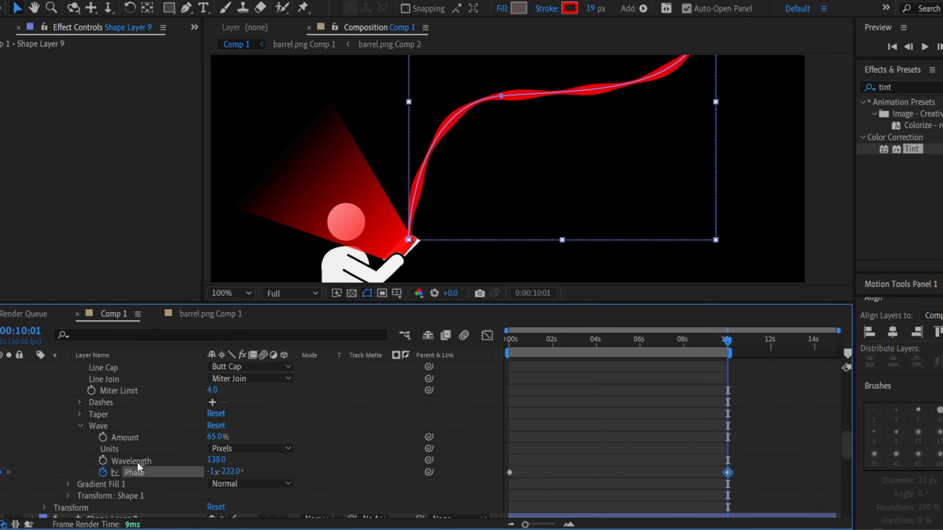
left_click_drag(234, 472, 199, 482)
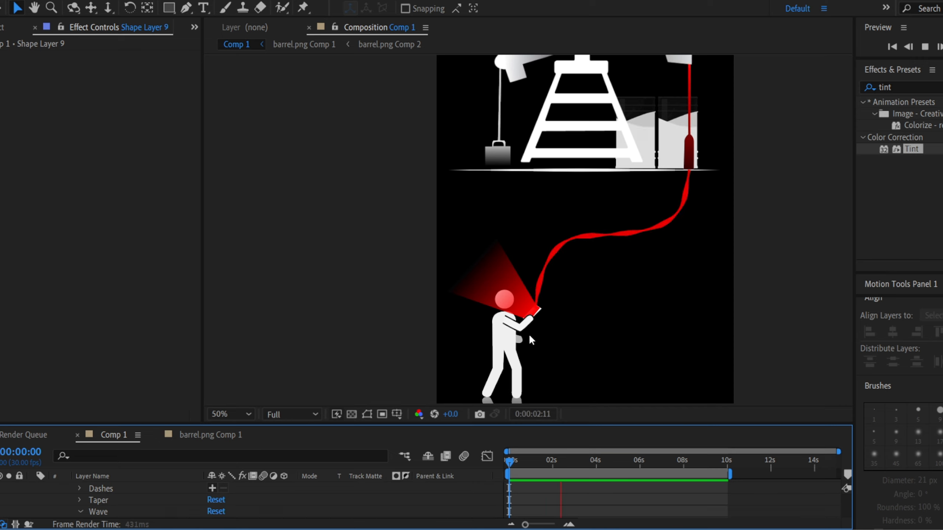
Preview the composition from the start to examine the pump jack and flowing oil stream animation.
scroll(676, 274, "down", 2)
scroll(583, 200, "up", 2)
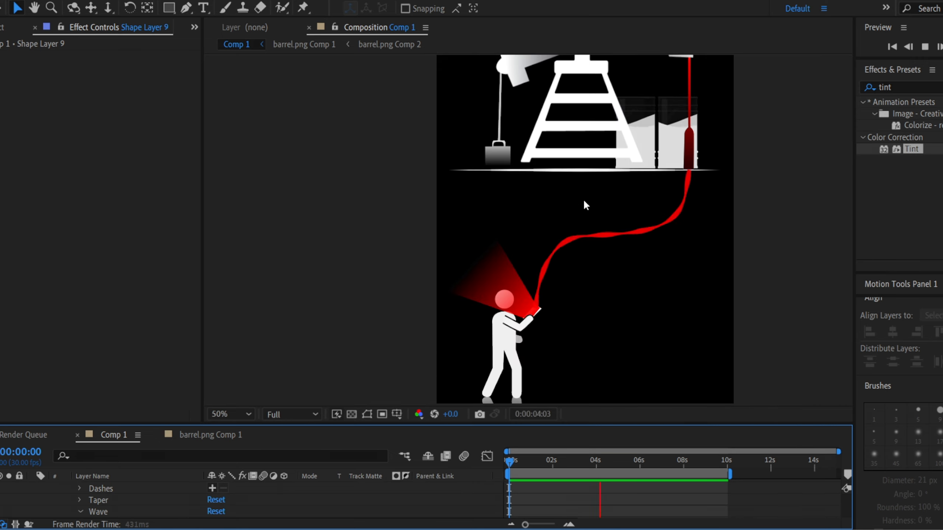
scroll(611, 218, "down", 2)
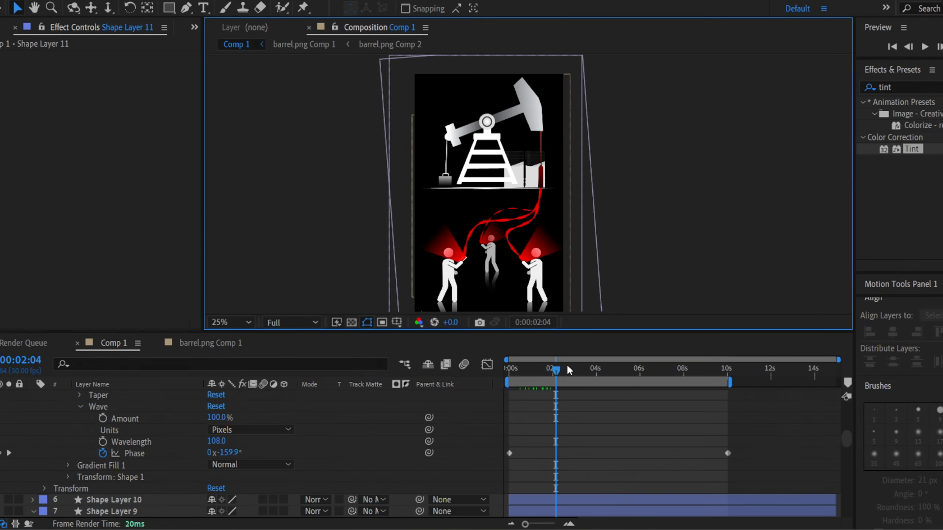
left_click_drag(553, 371, 484, 353)
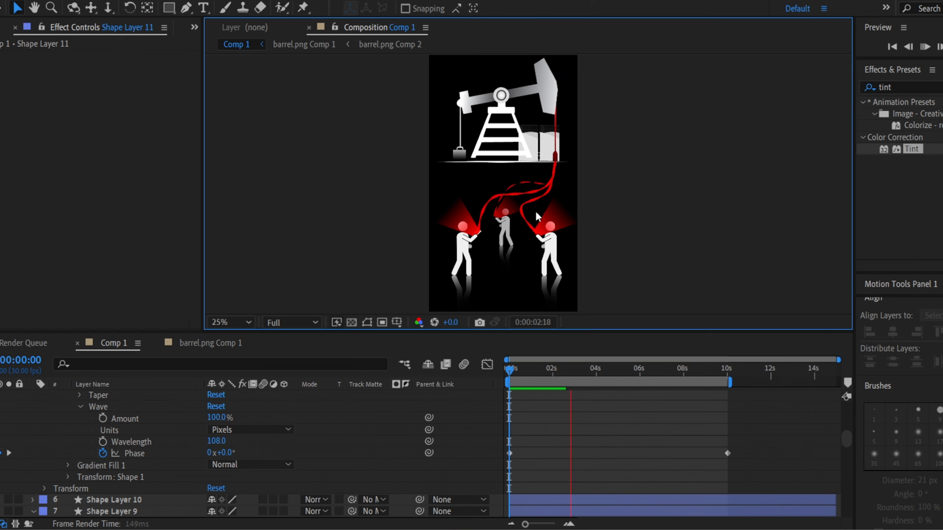
mouse_move(522, 330)
left_mouse_down()
mouse_move(523, 380)
mouse_move(523, 321)
left_mouse_up()
Create an adjustment layer above all the other layers in Comp 1.
scroll(308, 421, "up", 5)
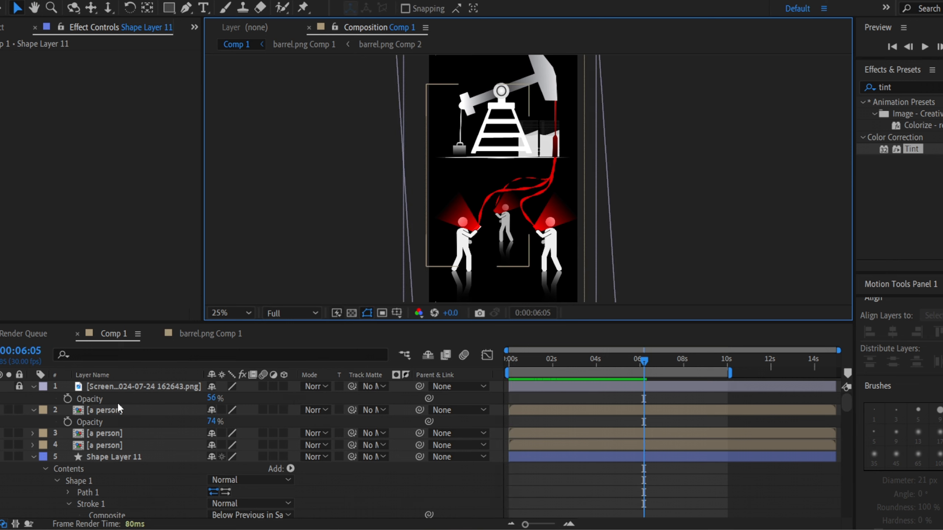
right_click(253, 225)
left_click(479, 340)
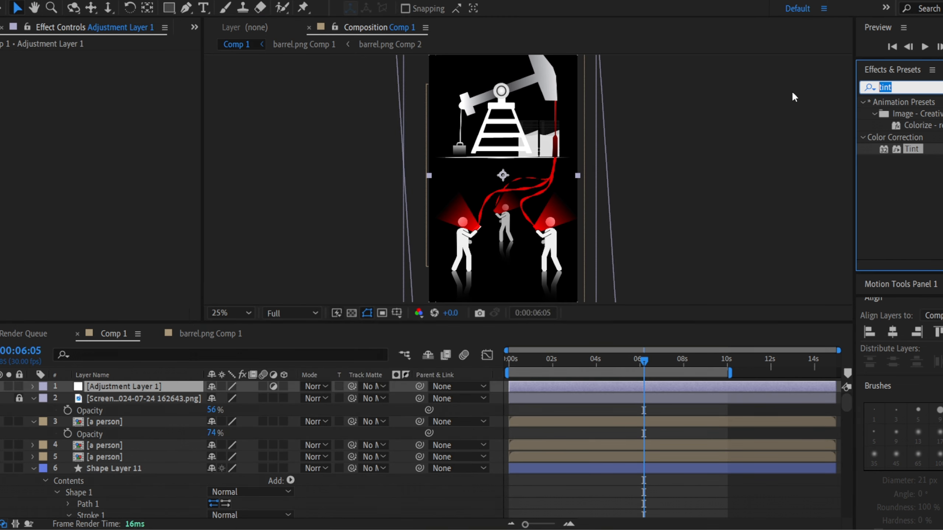
Apply Deep Glow to the adjustment layer with a radius of 335 and an exposure of 0.30, and check the result.
type("deep")
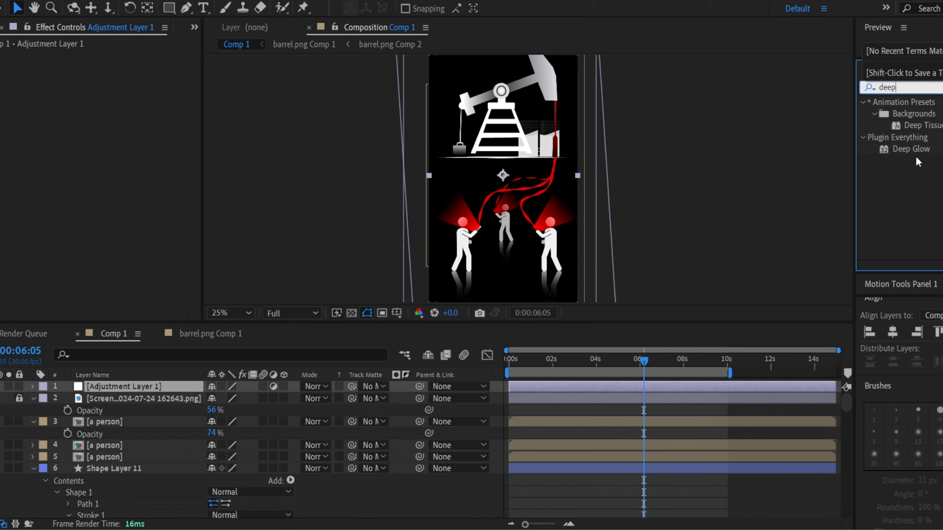
left_click_drag(911, 149, 141, 386)
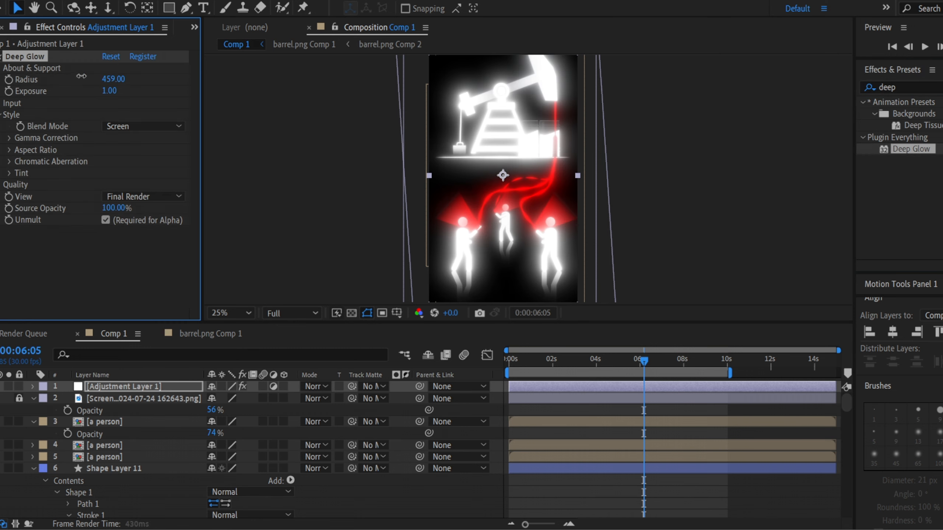
left_click_drag(81, 77, 59, 73)
left_click(110, 91)
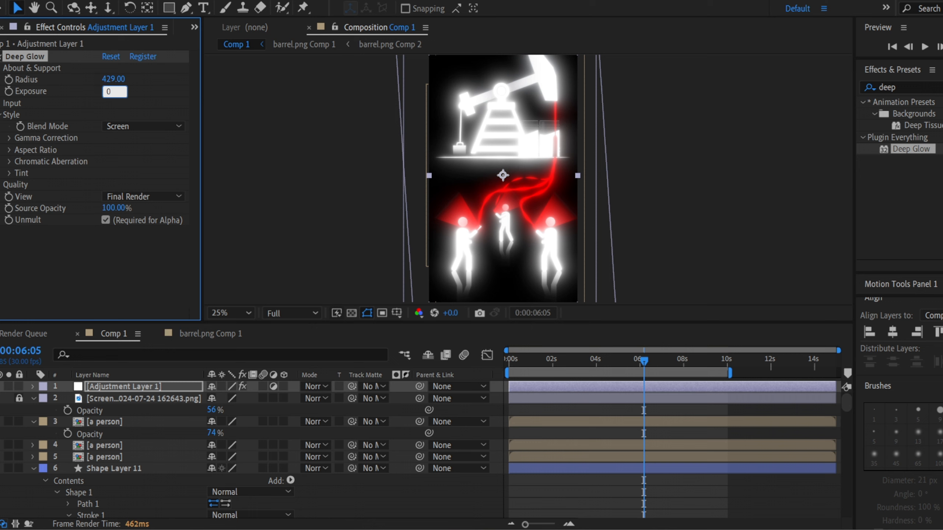
type("0.")
key("Return")
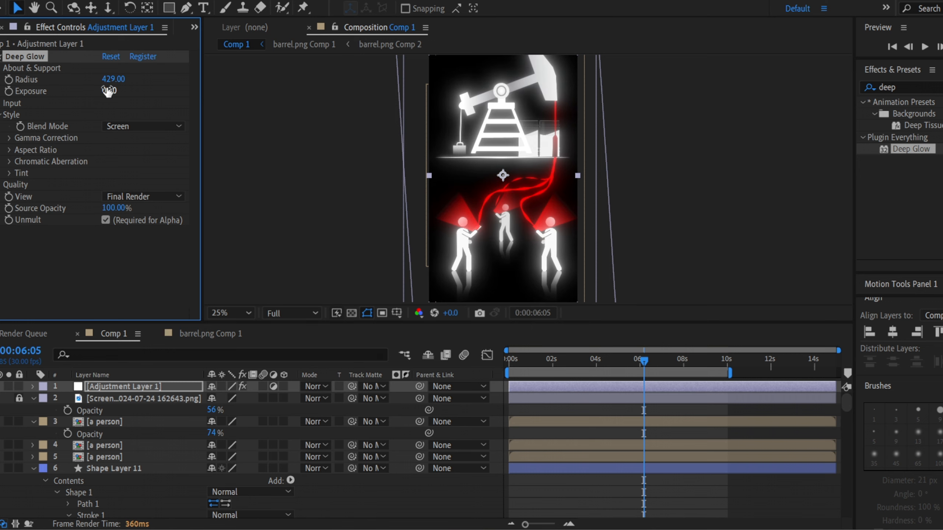
mouse_move(112, 78)
left_mouse_down()
mouse_move(97, 79)
mouse_move(112, 81)
left_mouse_up()
left_click(660, 199)
key("space")
left_click_drag(661, 199, 638, 200)
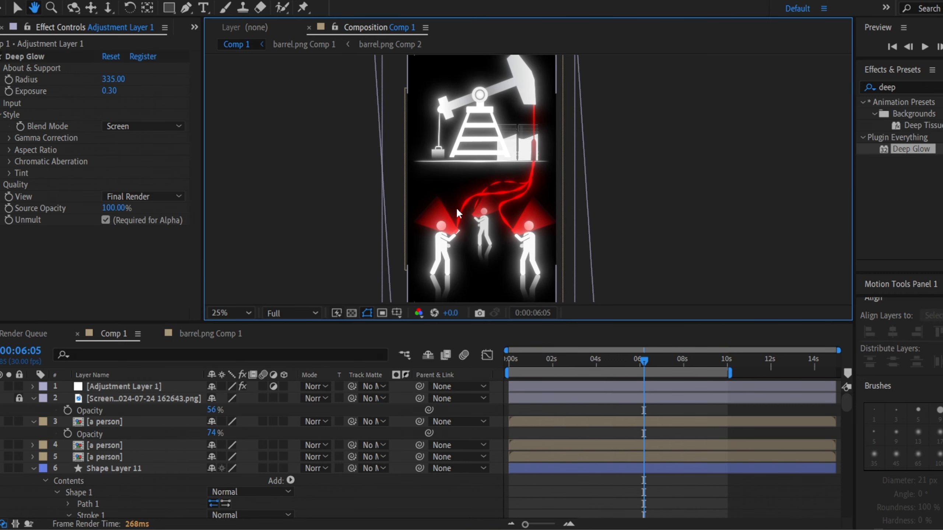
left_click_drag(574, 363, 591, 360)
Replace Deep Glow on the adjustment layer with the Glow effect, with a threshold of 46.7% and a radius of 127.
left_click(48, 59)
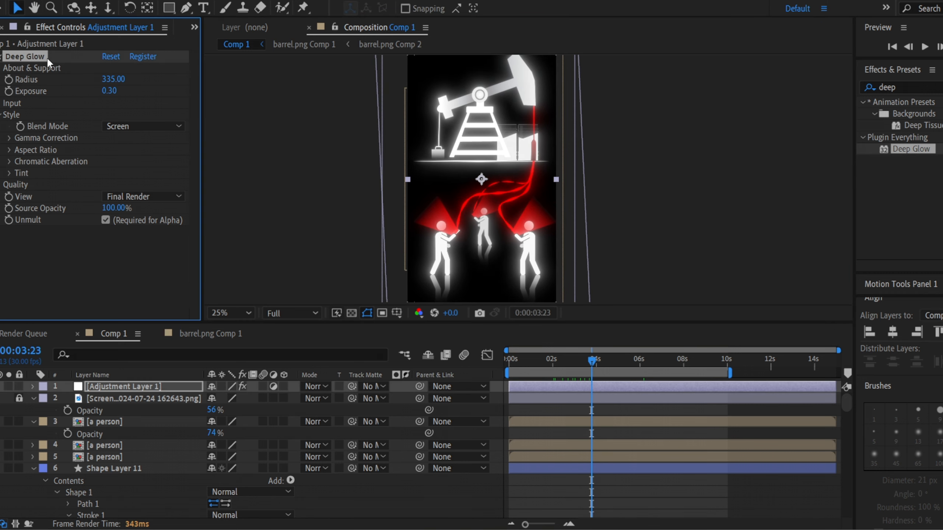
key("Delete")
key("ctrl+f")
type("glow")
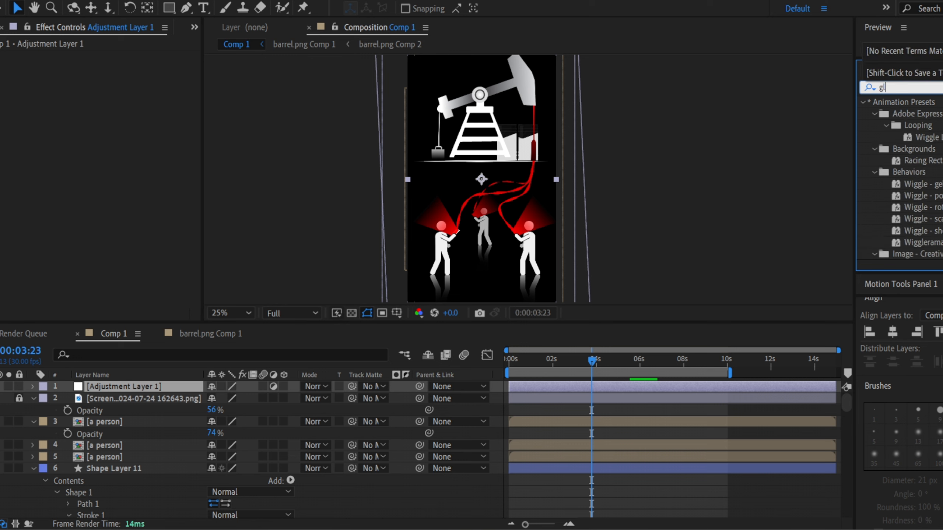
left_click_drag(913, 195, 49, 79)
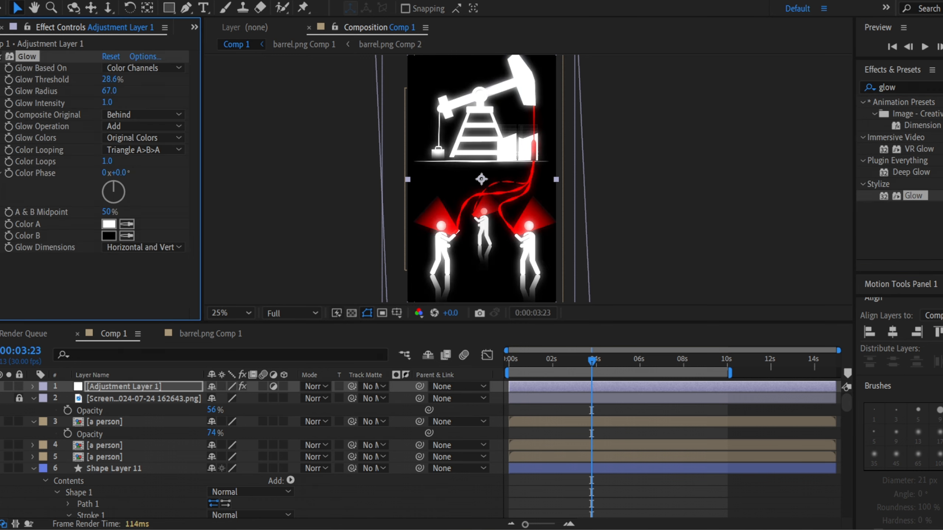
left_click_drag(113, 79, 139, 90)
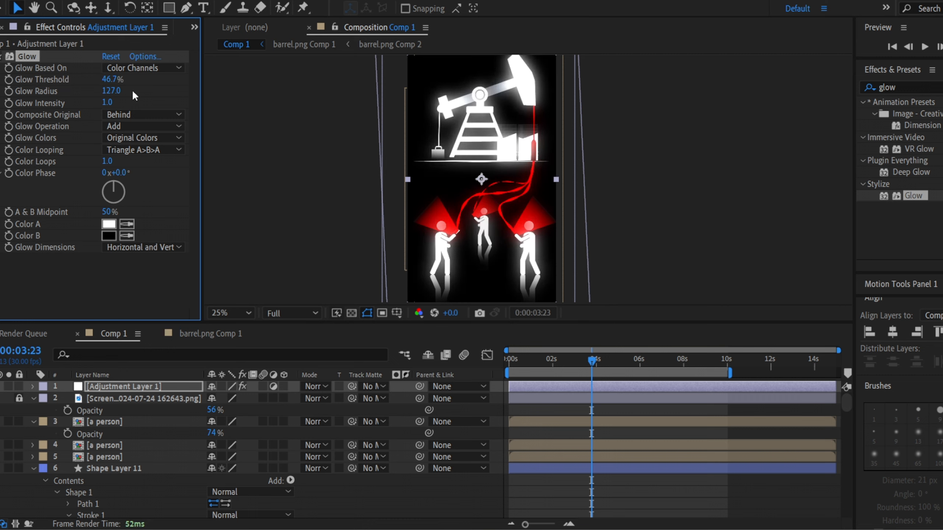
Duplicate the Glow effect on the adjustment layer and reduce the copy's Glow Intensity to 0.0.
key("ctrl+d")
right_click(110, 167)
left_click(107, 169)
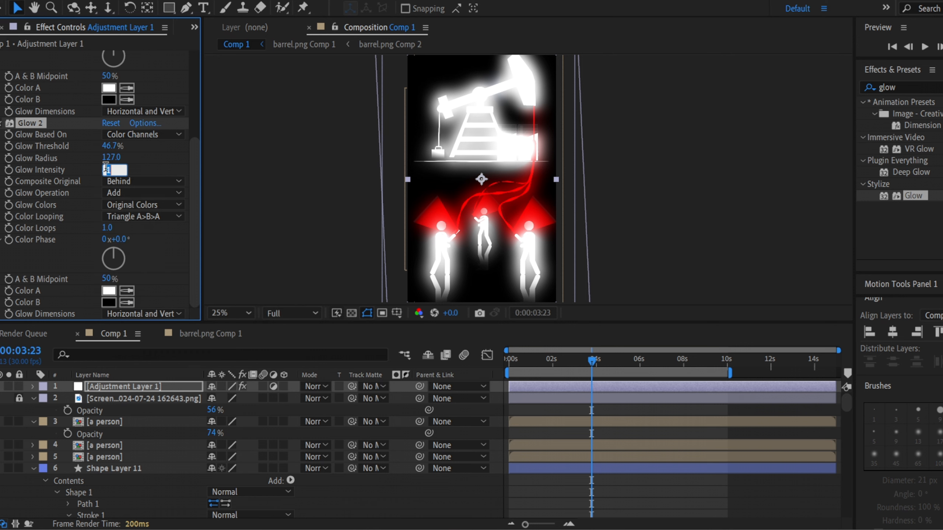
type("0.1")
key("Return")
left_click_drag(107, 170, 105, 170)
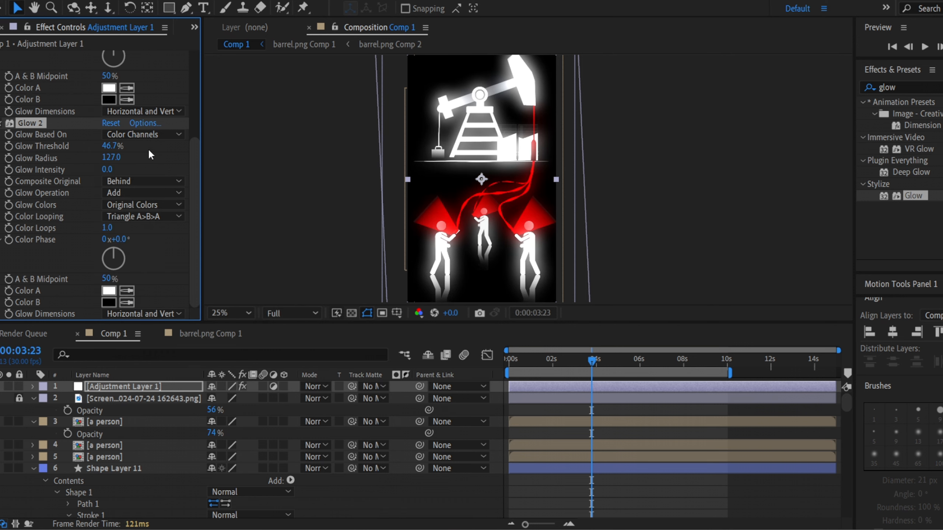
left_click(569, 165)
left_click_drag(568, 166, 548, 162)
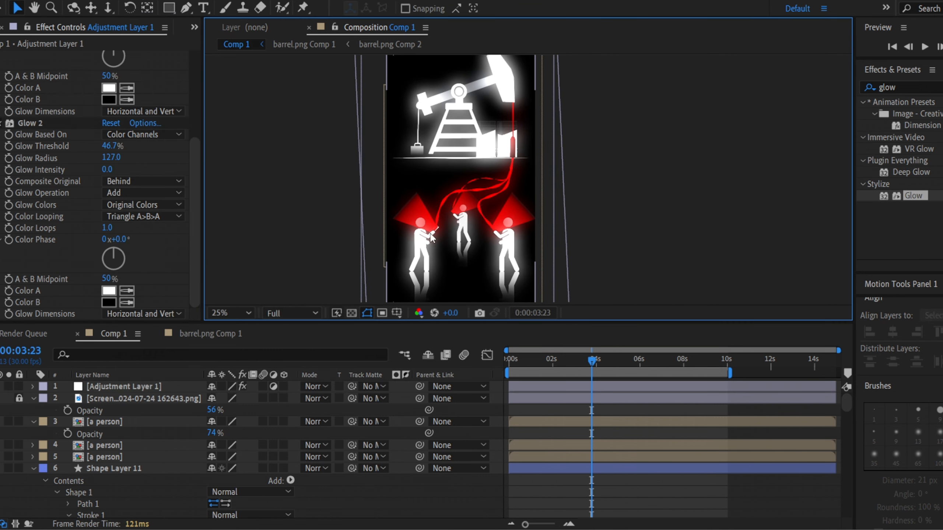
Delete both Glow effects from the adjustment layer.
left_click(39, 121)
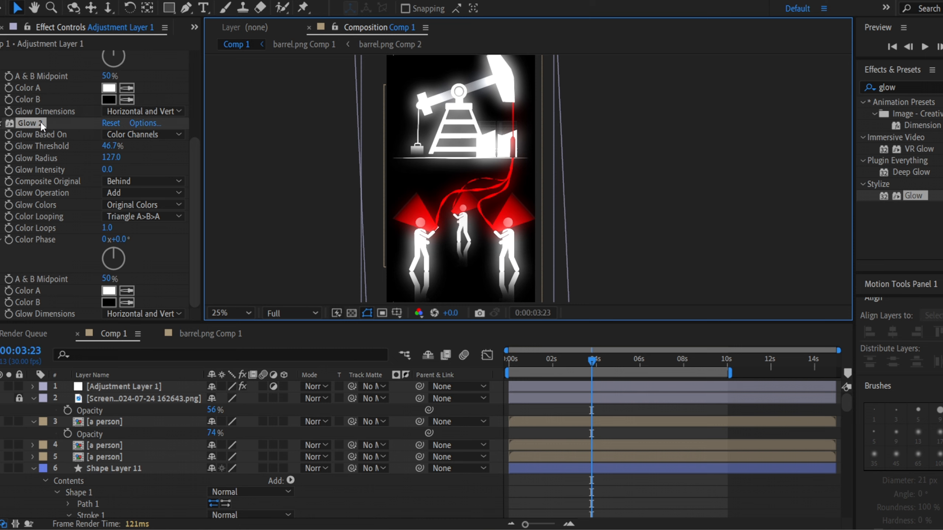
key("Delete")
left_click(28, 56)
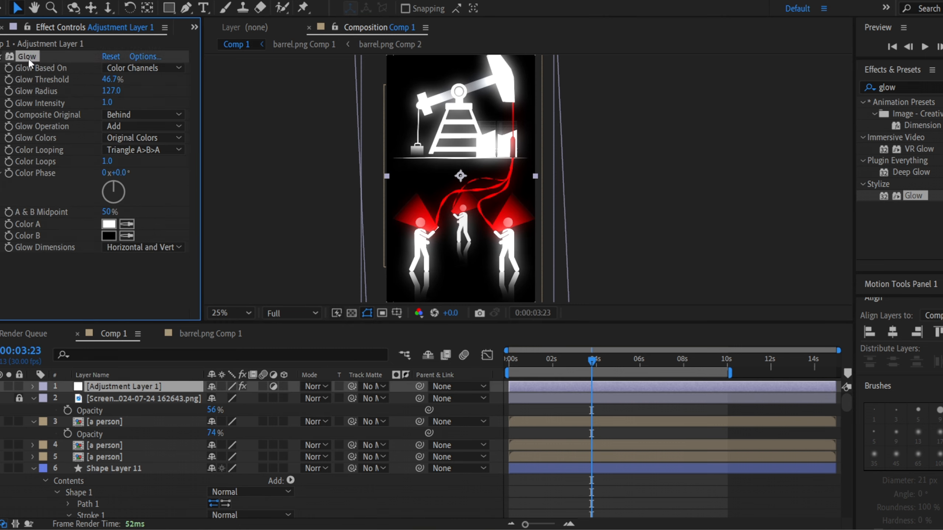
key("Delete")
Apply Deep Glow to the adjustment layer with a radius of 300 and an exposure of 0.3, and check it at another frame.
double_click(911, 172)
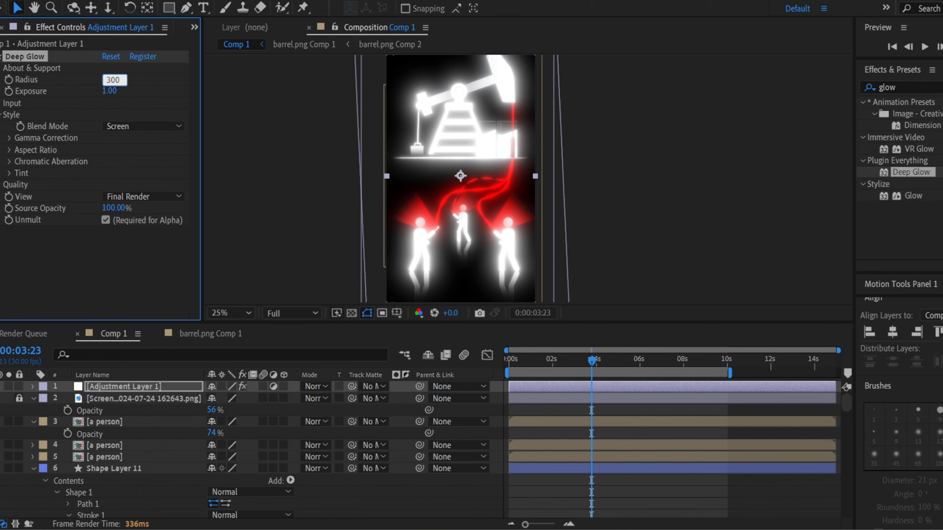
left_click(122, 100)
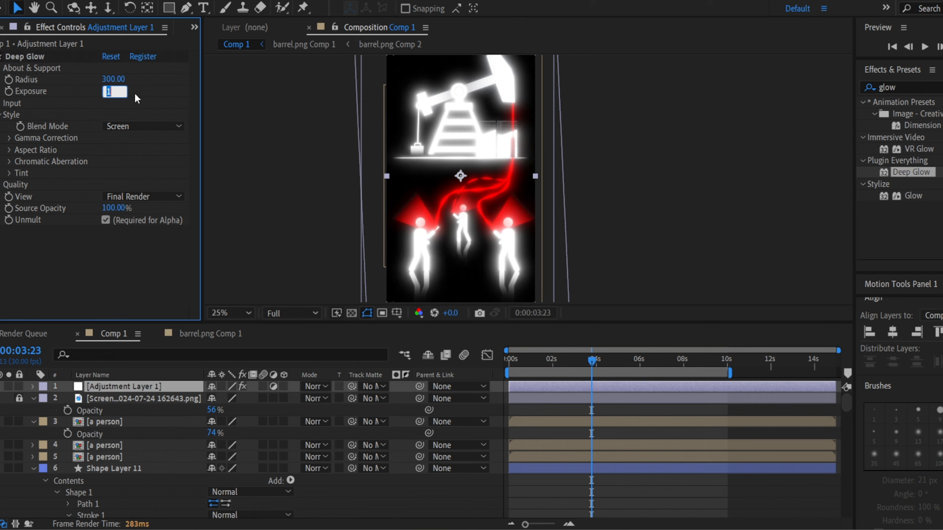
type("0.3")
key("Return")
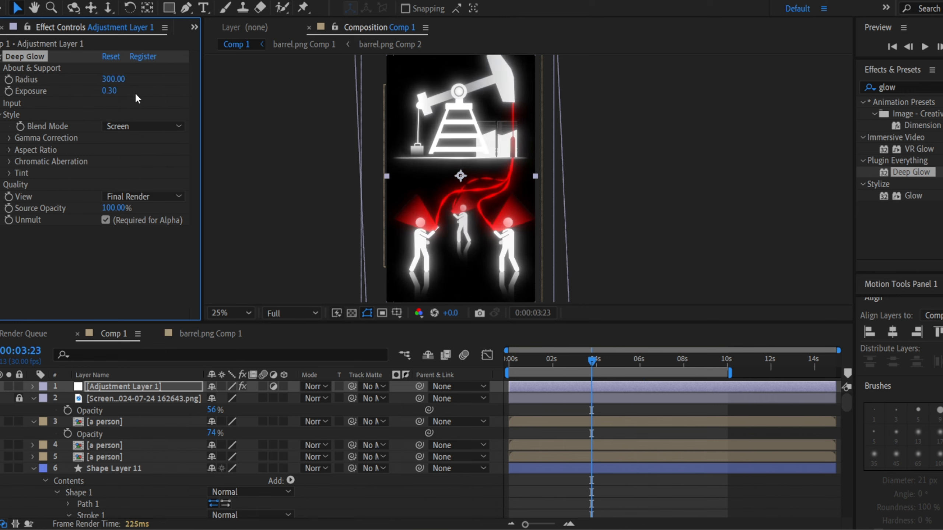
left_click_drag(592, 359, 613, 363)
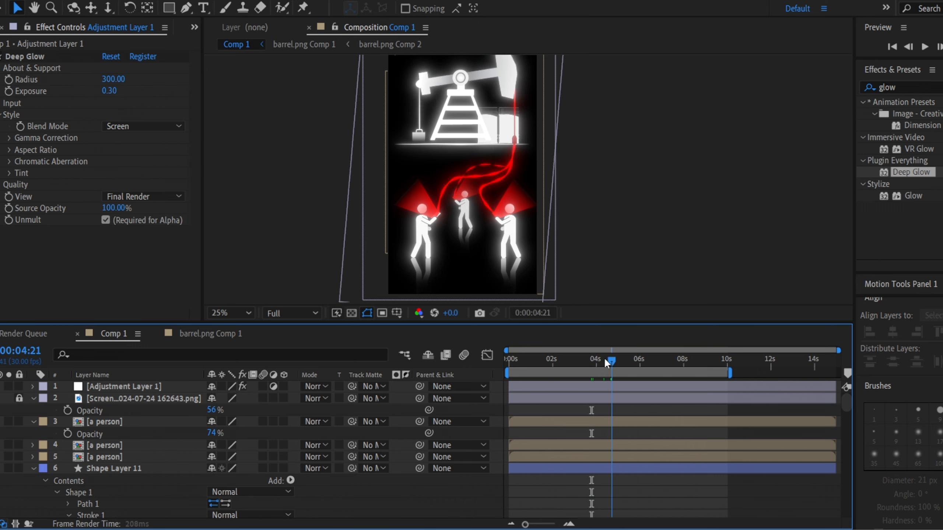
Pre-compose all layers from the adjustment layer down to the lowest barrel layer, leaving out the locked screenshot and moving all attributes.
key("Home")
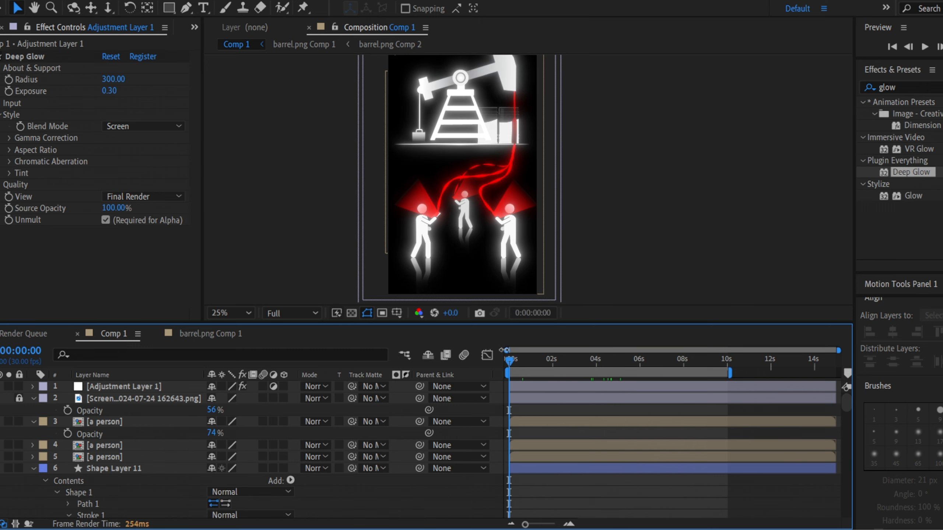
left_click(129, 388)
scroll(134, 432, "down", 20)
left_click(139, 500, "shift")
right_click(140, 490)
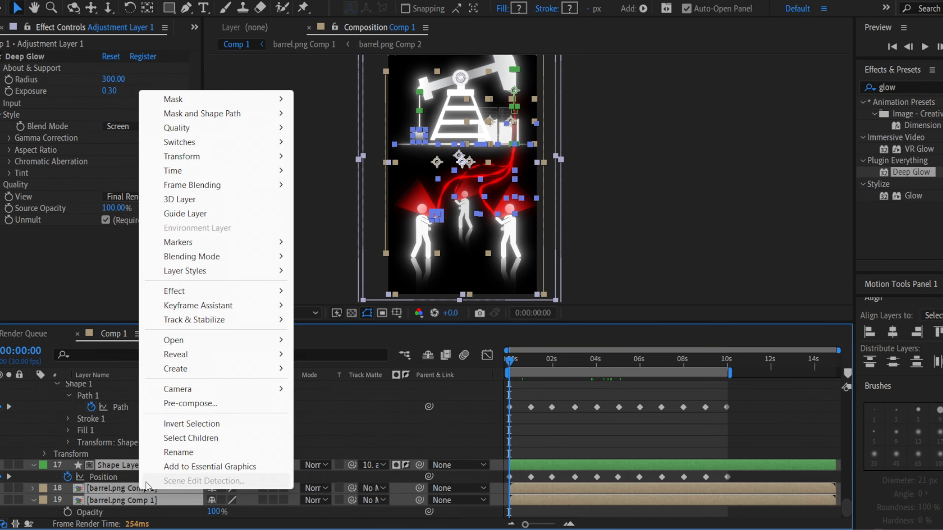
left_click(187, 402)
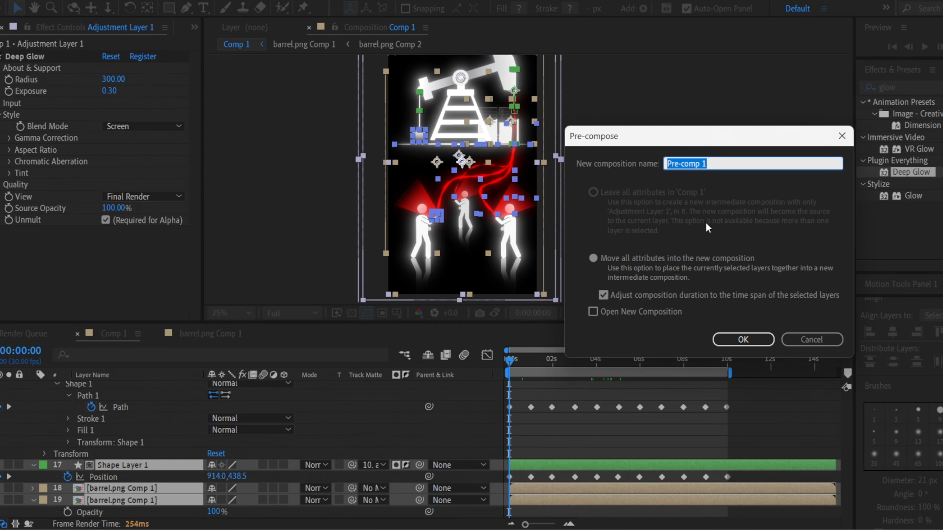
left_click(746, 336)
Add a two-node camera with the 35mm preset to Comp 1 and make the Pre-comp 1 layer 3D.
right_click(264, 316)
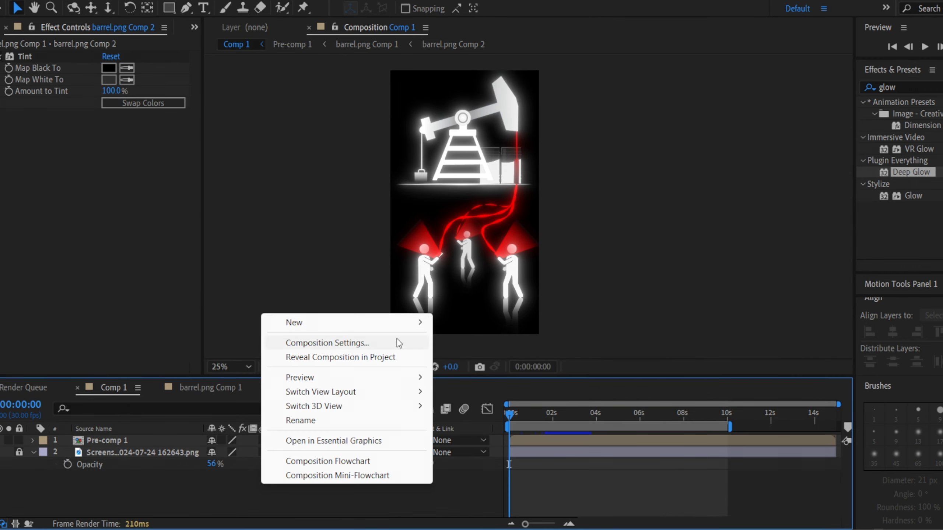
mouse_move(401, 323)
left_click(454, 386)
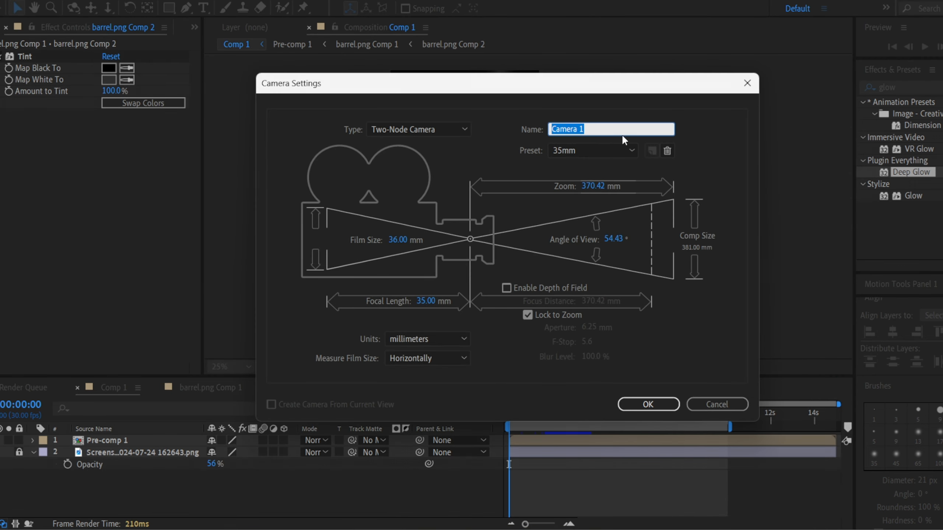
left_click(584, 149)
left_click(647, 404)
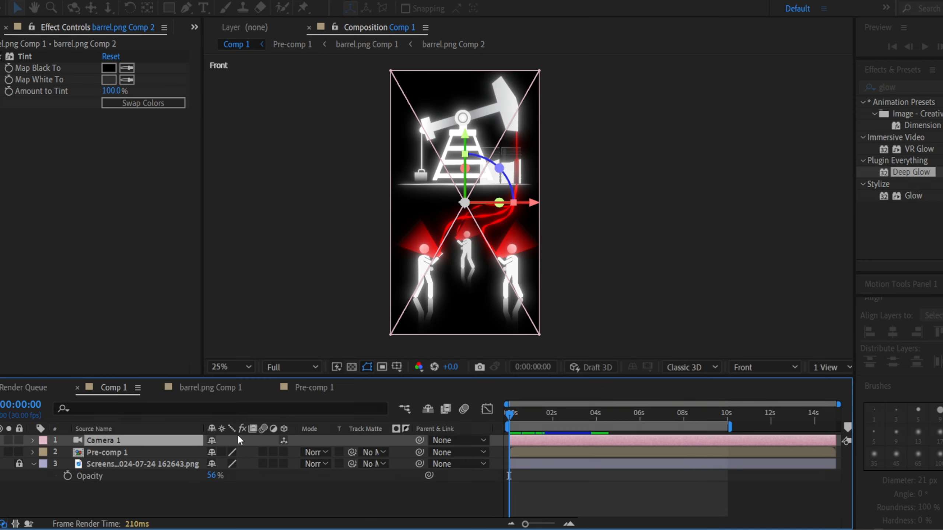
left_click(284, 452)
left_click(282, 451)
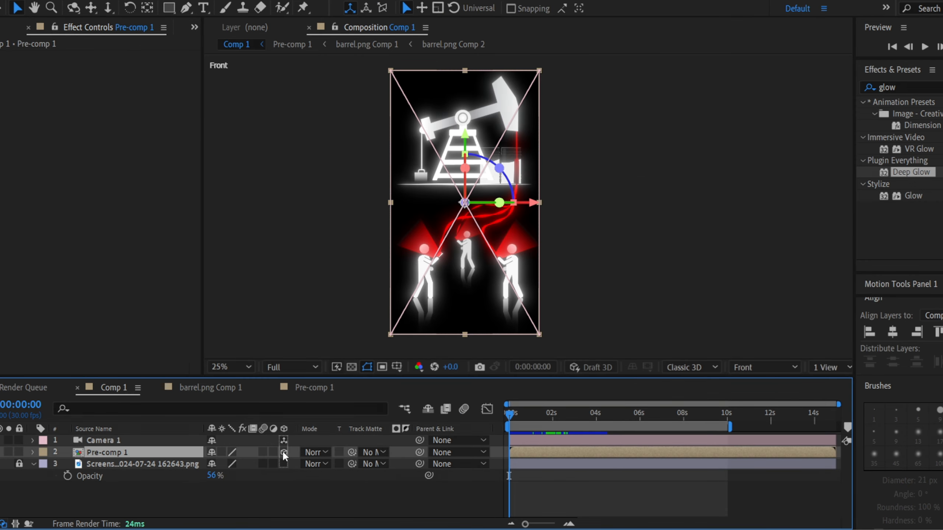
Add a null object to Comp 1 and make it a 3D layer.
left_click(186, 507)
right_click(186, 507)
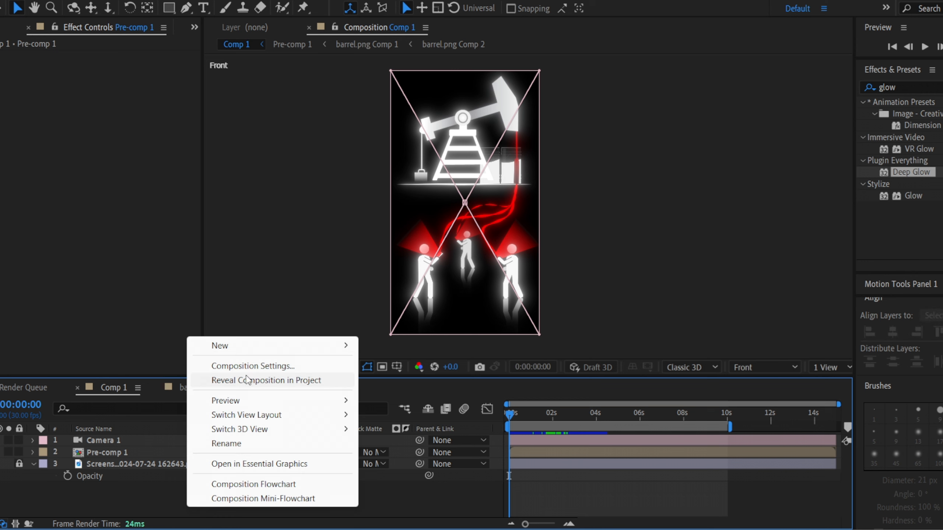
mouse_move(247, 347)
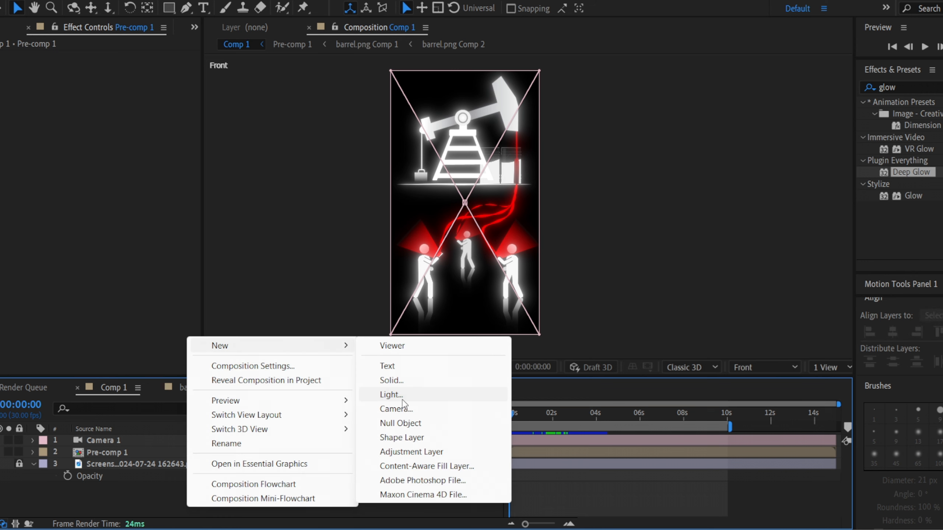
left_click(407, 427)
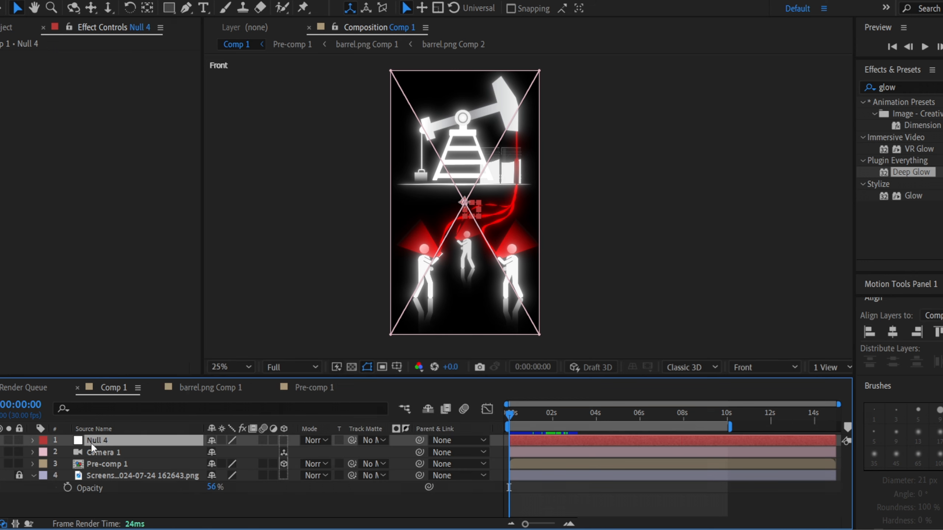
left_click(283, 440)
Show the composition through the active camera and parent Camera 1 to the null object.
left_click(762, 367)
left_click(786, 124)
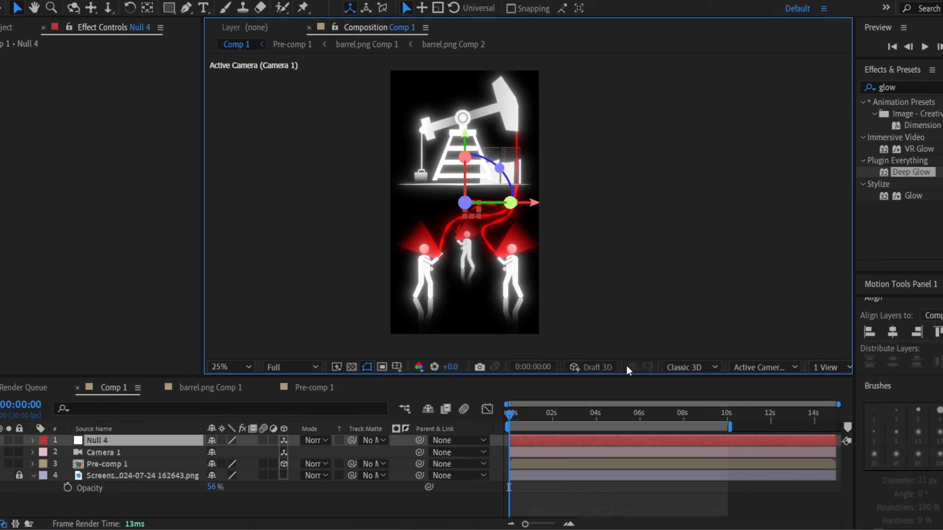
left_click(110, 449)
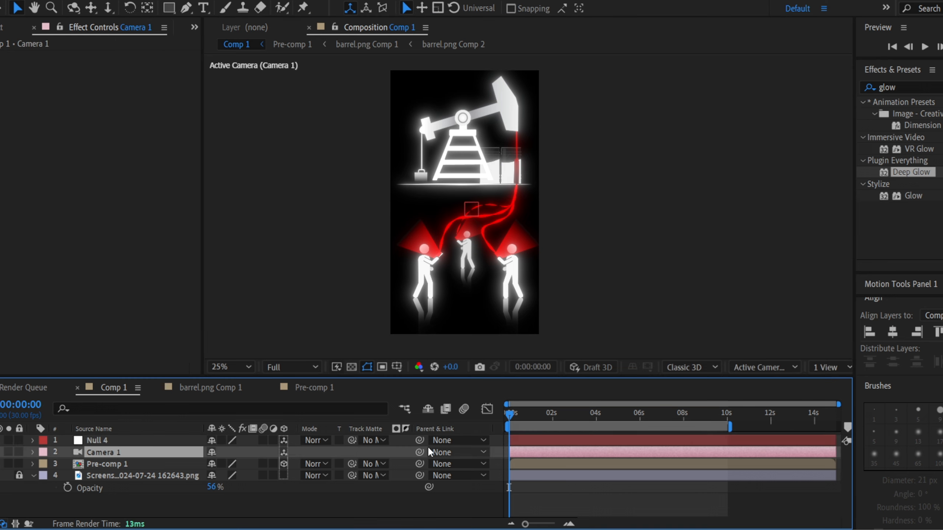
Set a Scale keyframe of 100% on the null object at 2:00.
left_click(126, 439)
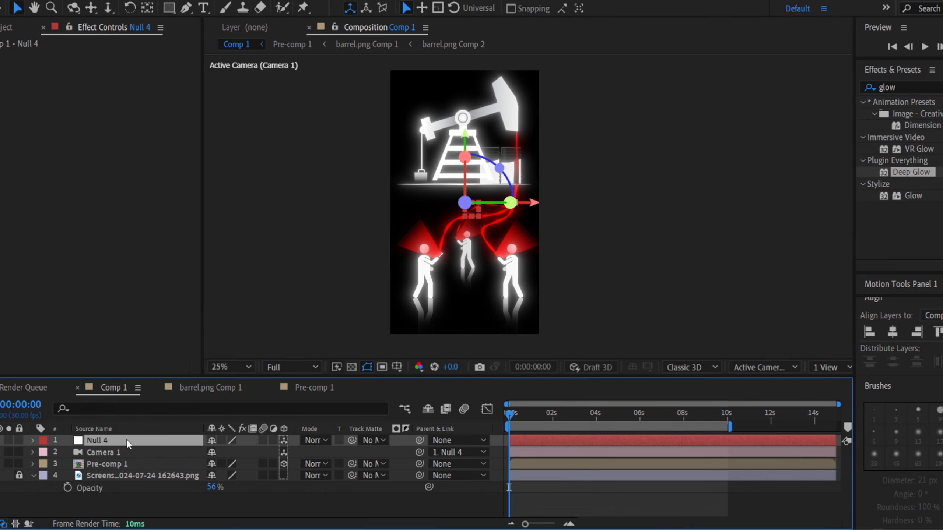
left_click(552, 415)
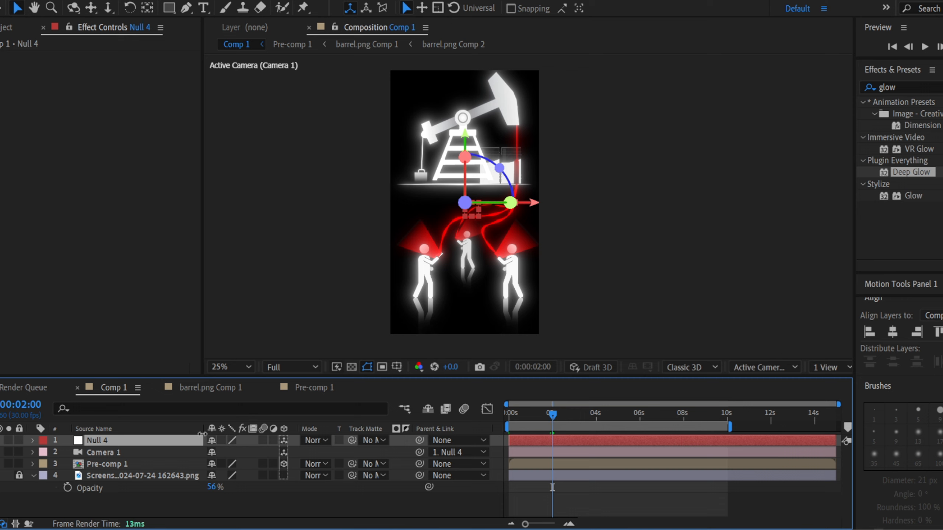
key("s")
left_click(67, 453)
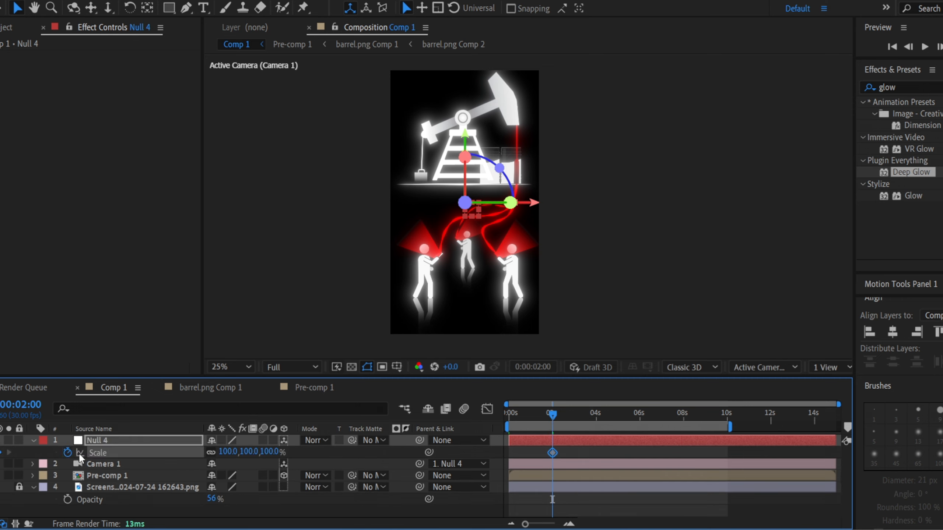
Keyframe the null object's Position at 2:00, and its Scale and Position at 0:00 to frame the three figures.
key("p")
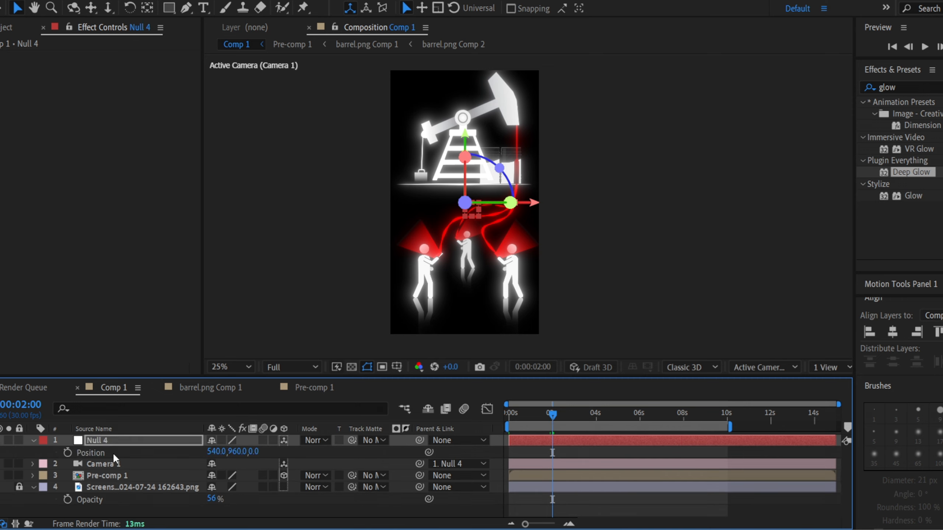
left_click(67, 453)
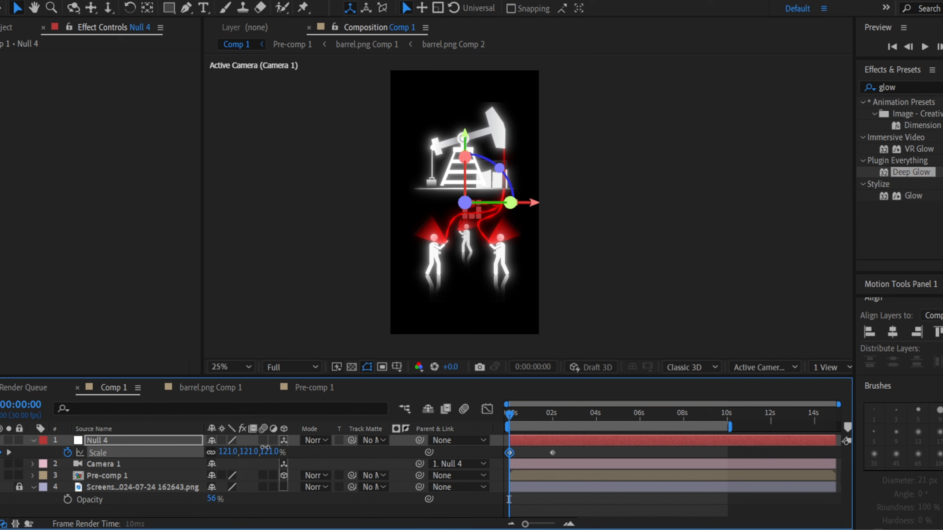
left_click_drag(265, 449, 565, 383)
key("p")
left_click(530, 452)
left_click(529, 442)
key("u")
key("u")
left_click_drag(528, 447, 504, 465)
key("Delete")
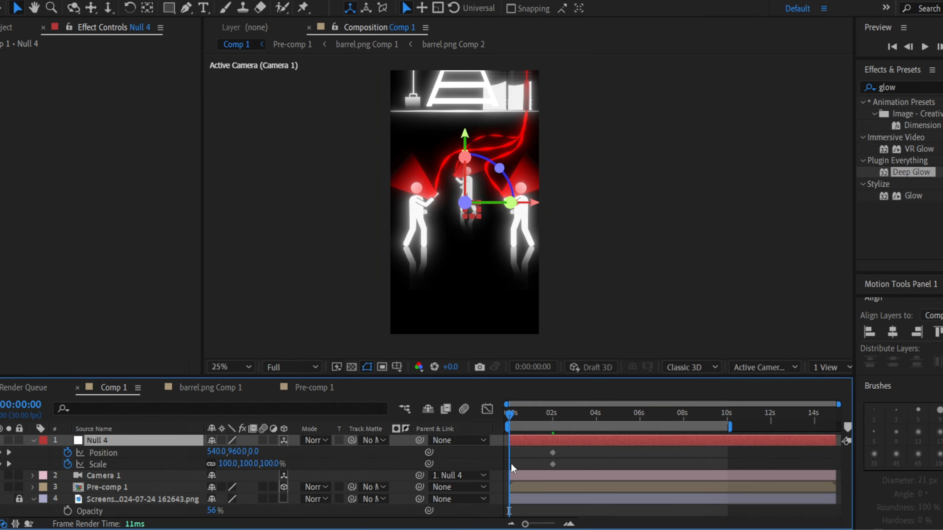
key("ctrl+z")
At 2:16, draw a rectangular mask around the pump jack on the Pre-comp 1 layer and set its mode to Subtract.
left_click_drag(532, 414, 536, 412)
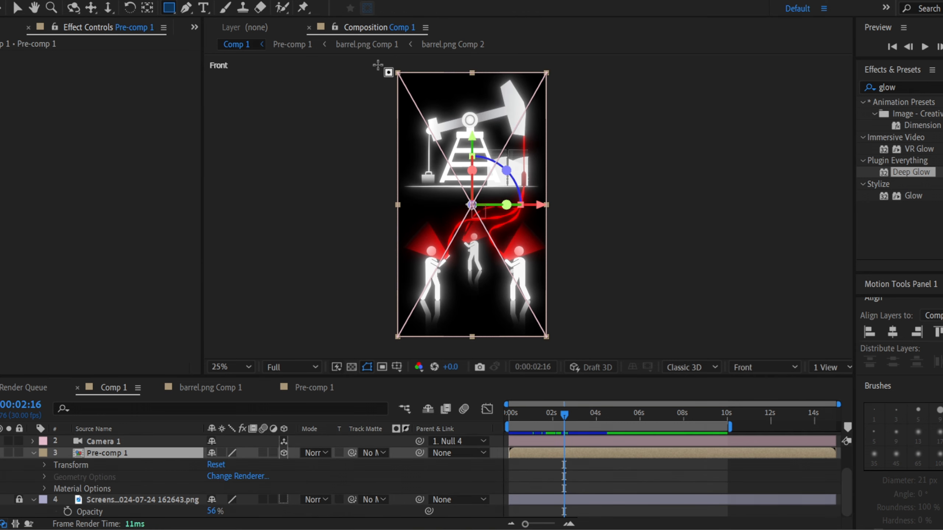
left_click_drag(377, 65, 604, 193)
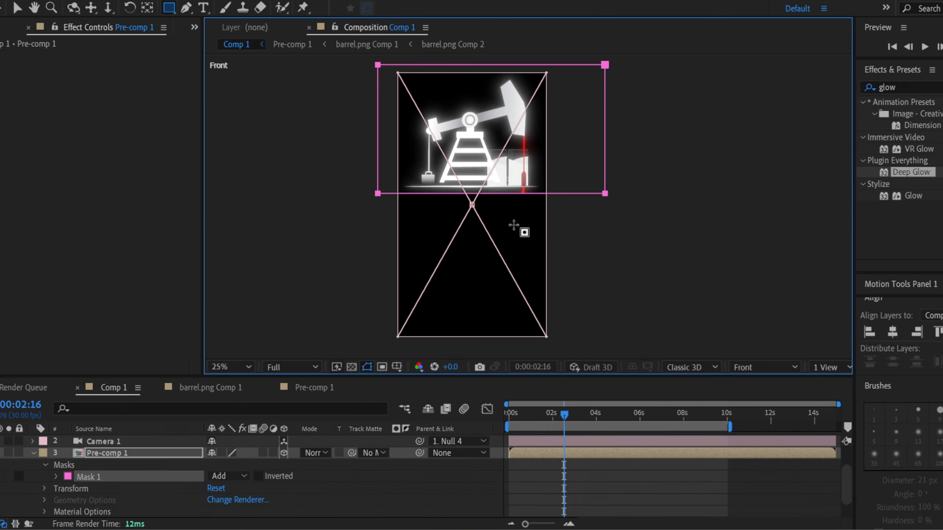
left_click(241, 476)
left_click(230, 404)
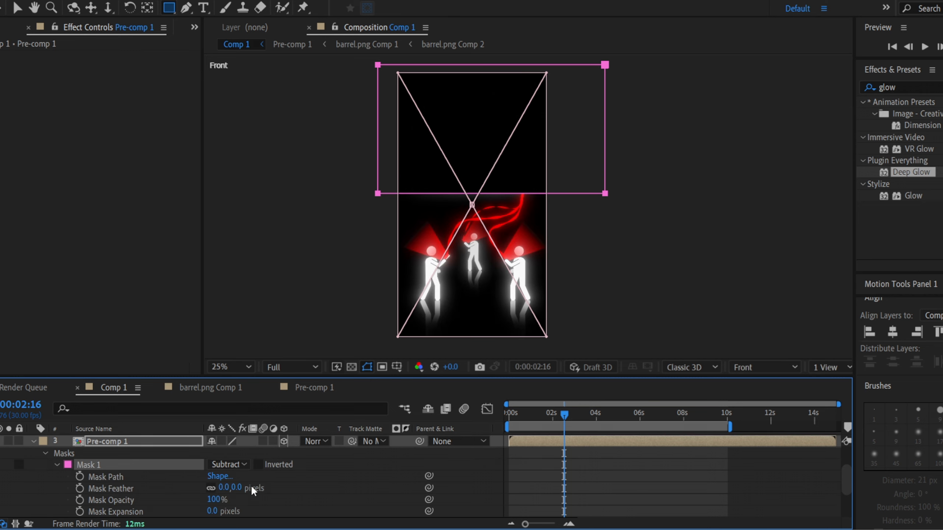
Set the Mask Feather of Mask 1 on the Pre-comp 1 layer to 208 pixels.
left_click_drag(248, 486, 265, 486)
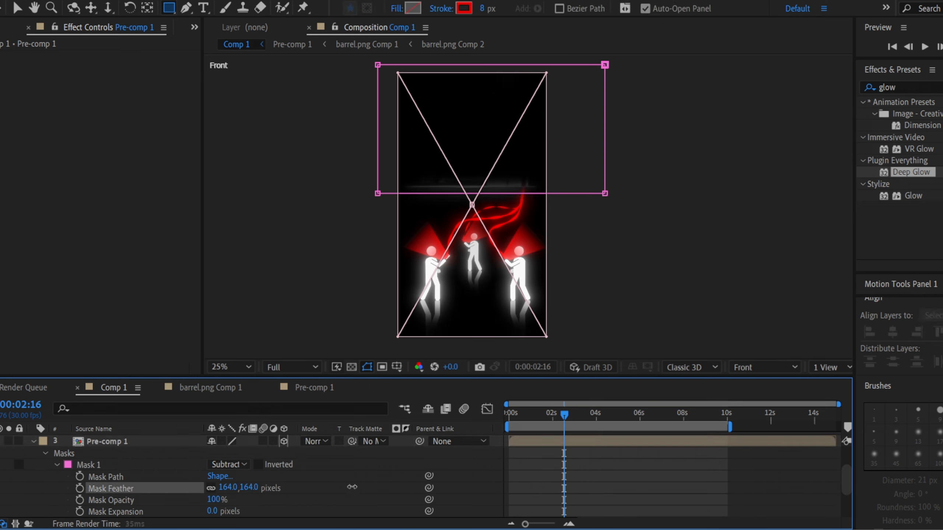
left_click_drag(377, 488, 384, 493)
left_click(318, 487)
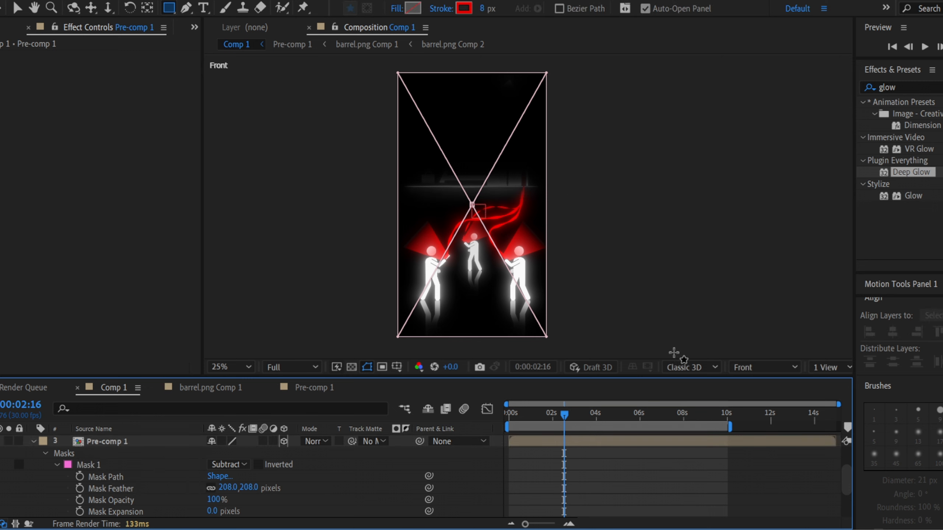
Switch the composition view to the active camera and set a Mask Path keyframe for Mask 1 at 1:29.
left_click(748, 367)
left_click(764, 305)
key("v")
mouse_move(562, 415)
left_mouse_down()
mouse_move(544, 414)
mouse_move(552, 413)
left_mouse_up()
left_click(80, 477)
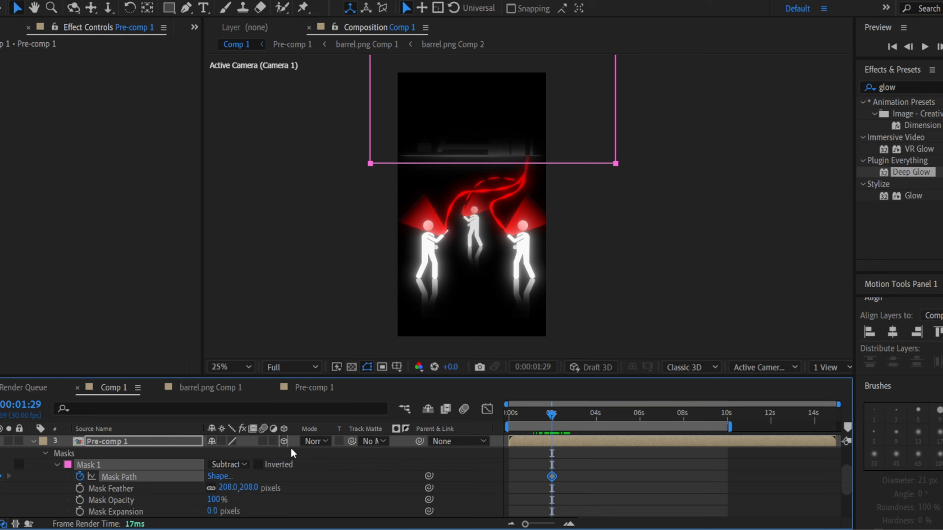
At 2:11, raise Mask 1's lower edge to the top of the frame to reveal the pump jack, and preview the animation from 0:00.
left_click(562, 413)
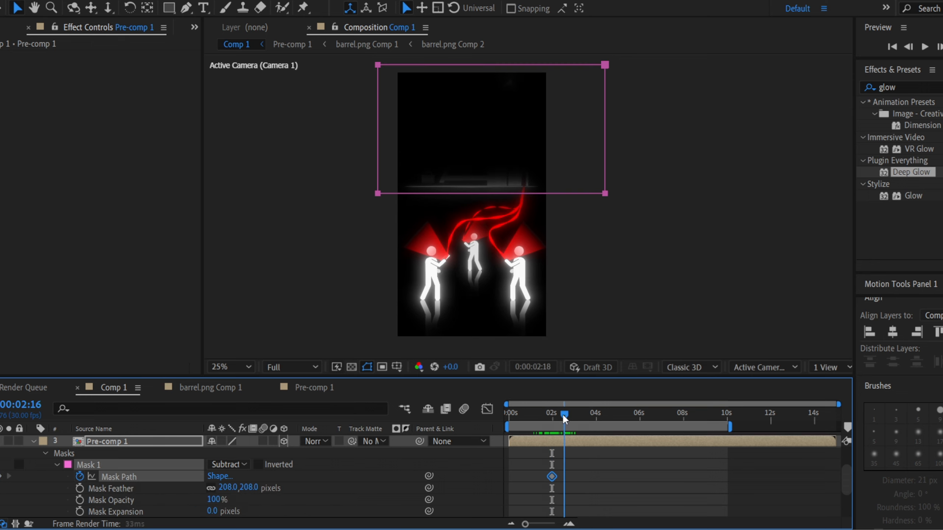
left_click(559, 414)
left_click_drag(559, 414, 560, 414)
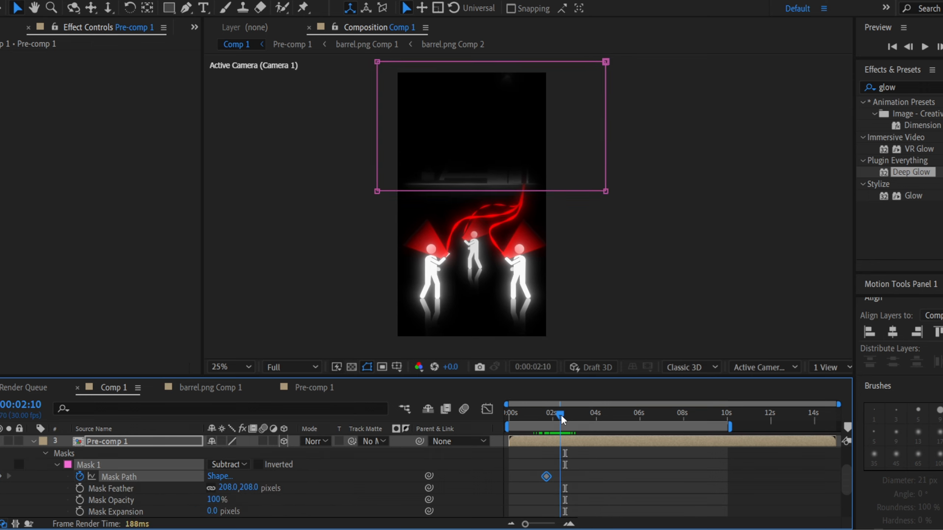
left_click_drag(513, 194, 510, 248)
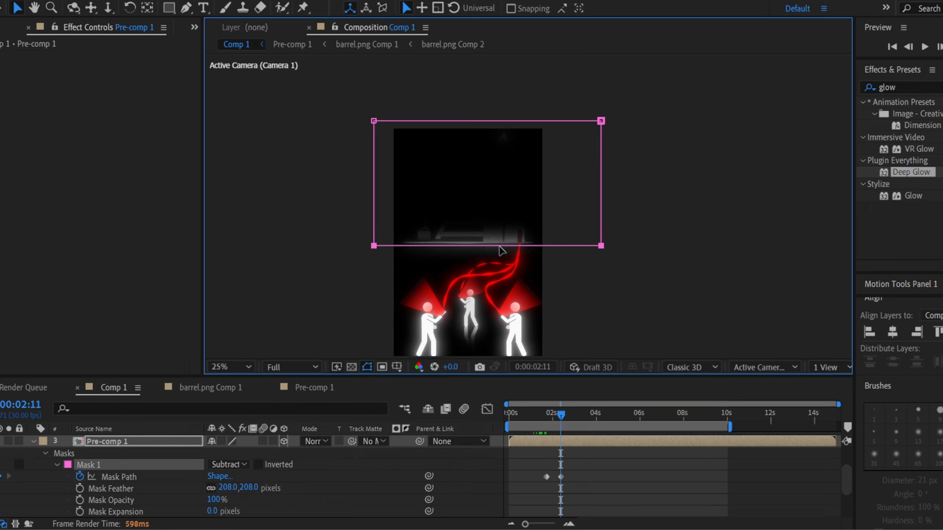
left_click_drag(500, 249, 514, 123)
left_click_drag(543, 413, 492, 408)
key("space")
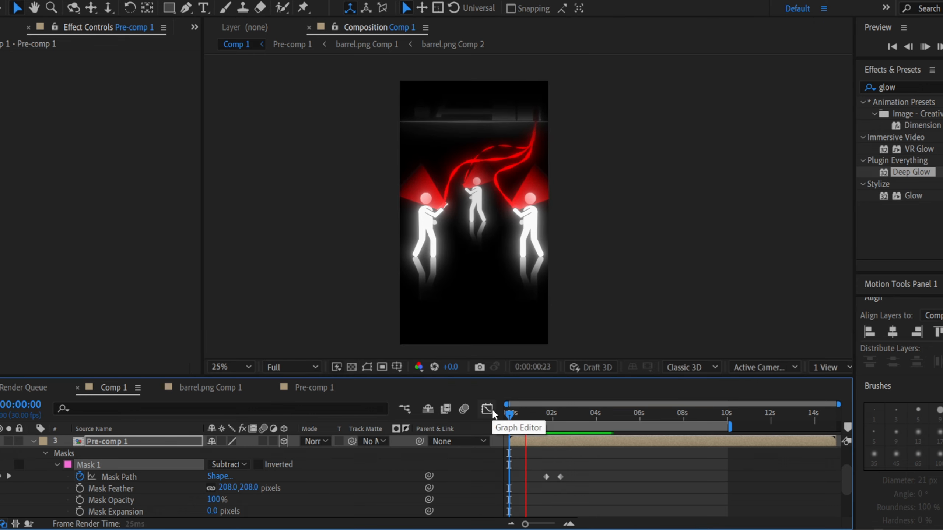